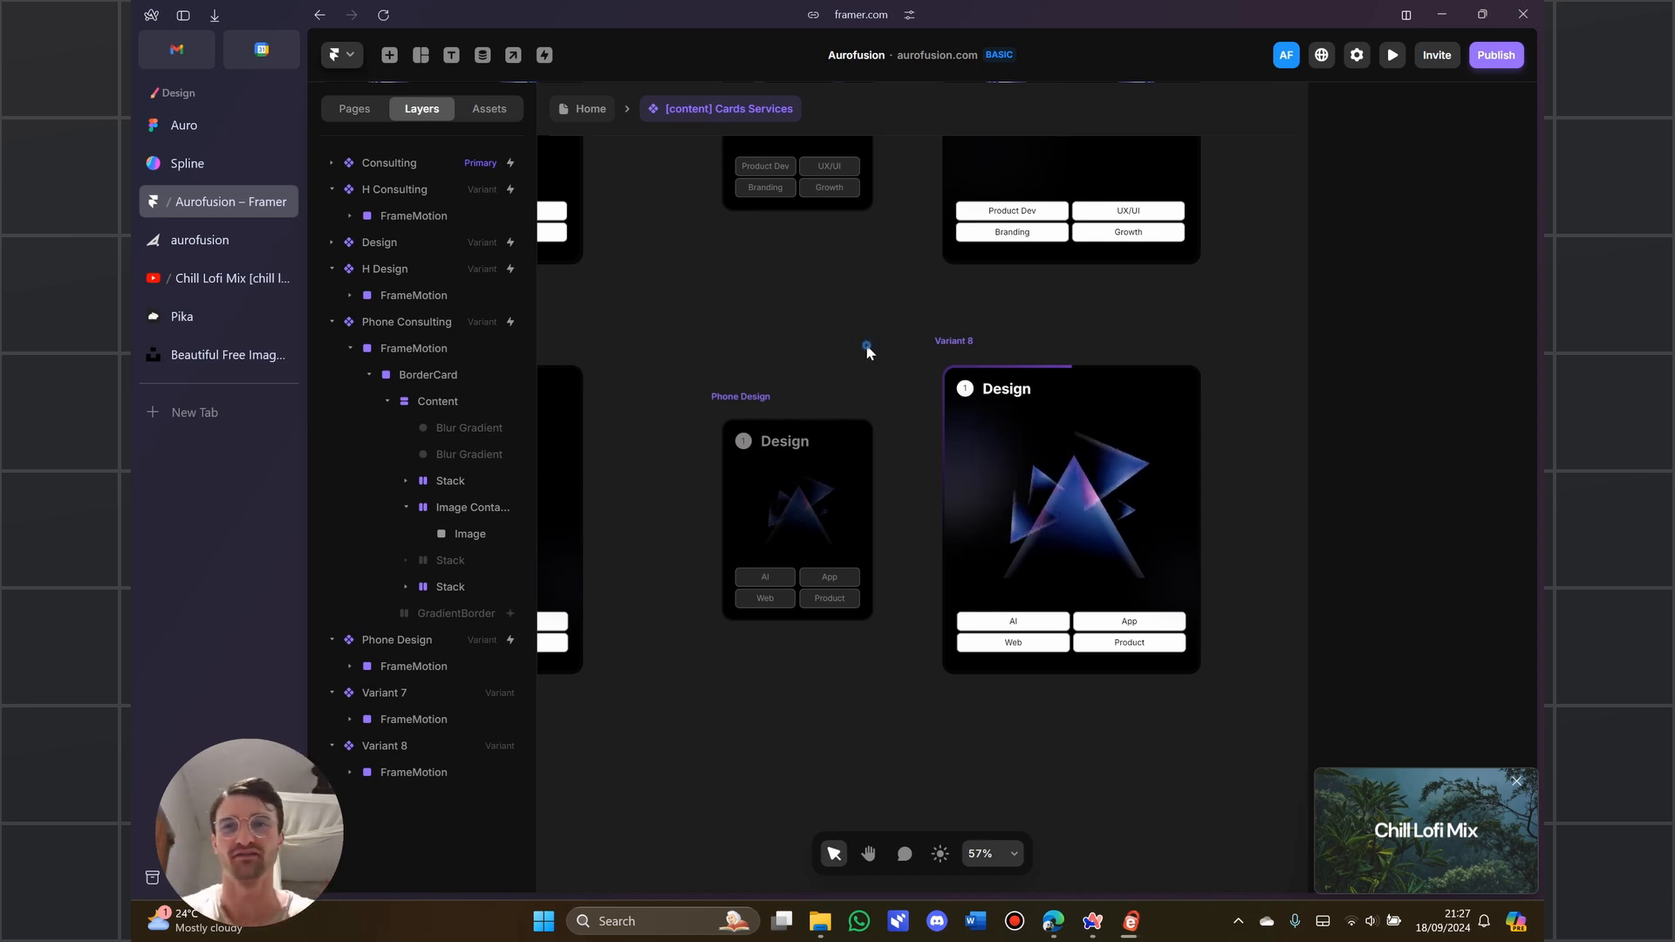
Hide the browser's sidebar so the canvas with the card variants gets more room
key(ctrl+s)
key(ctrl+s)
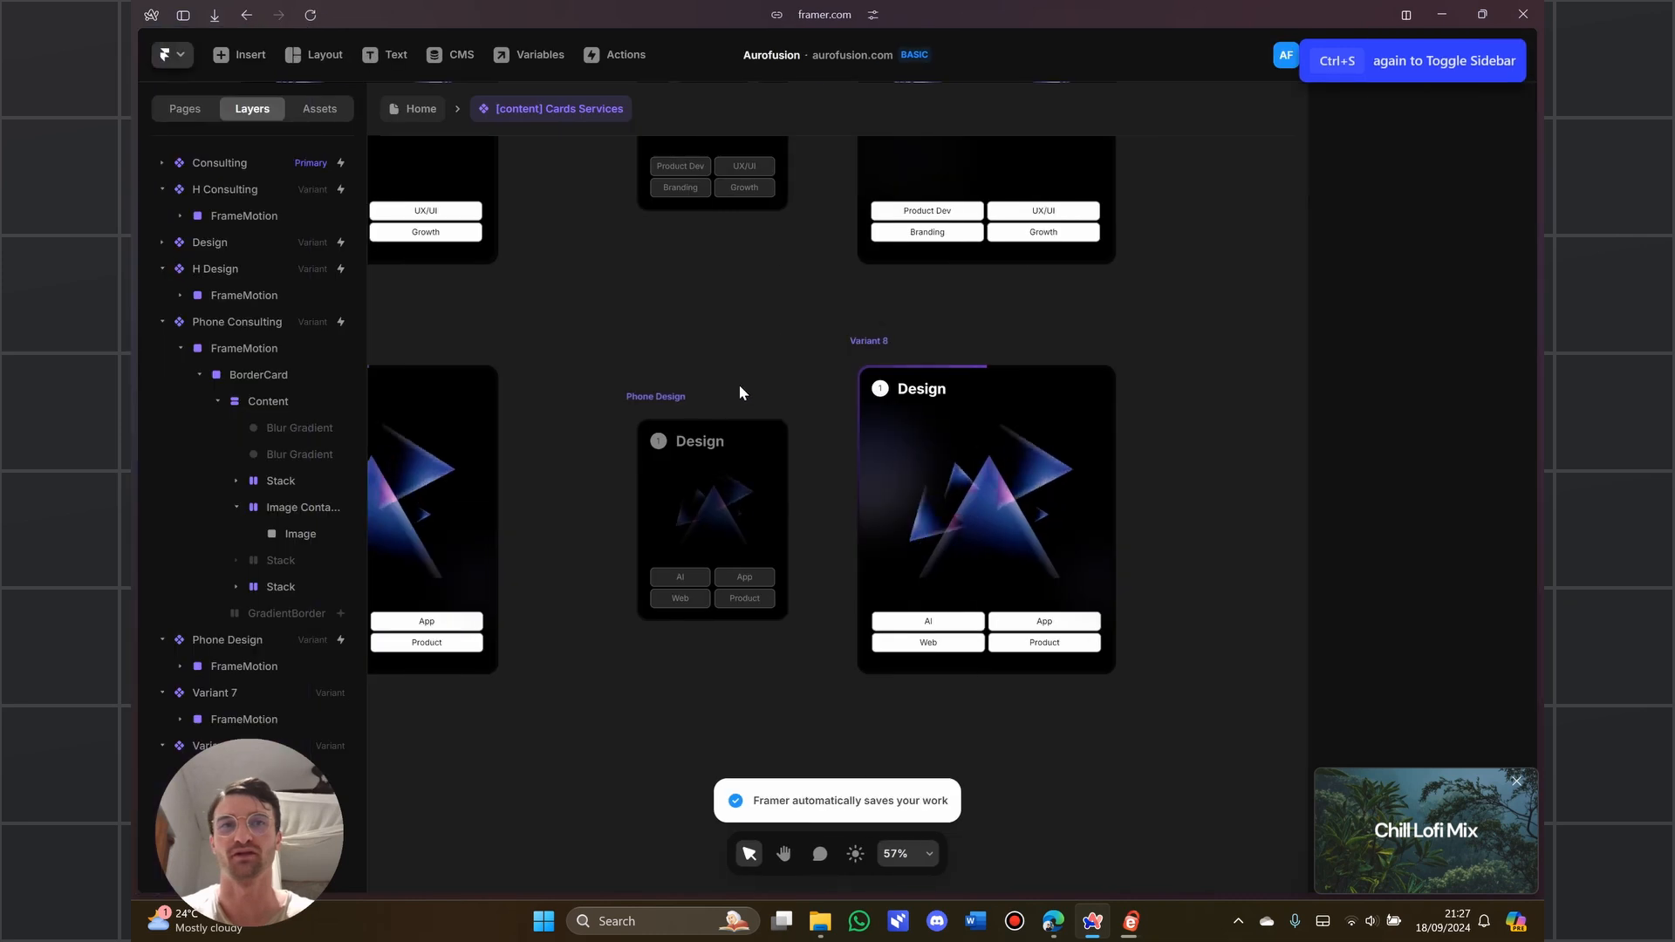
scroll(733, 329, down, 5)
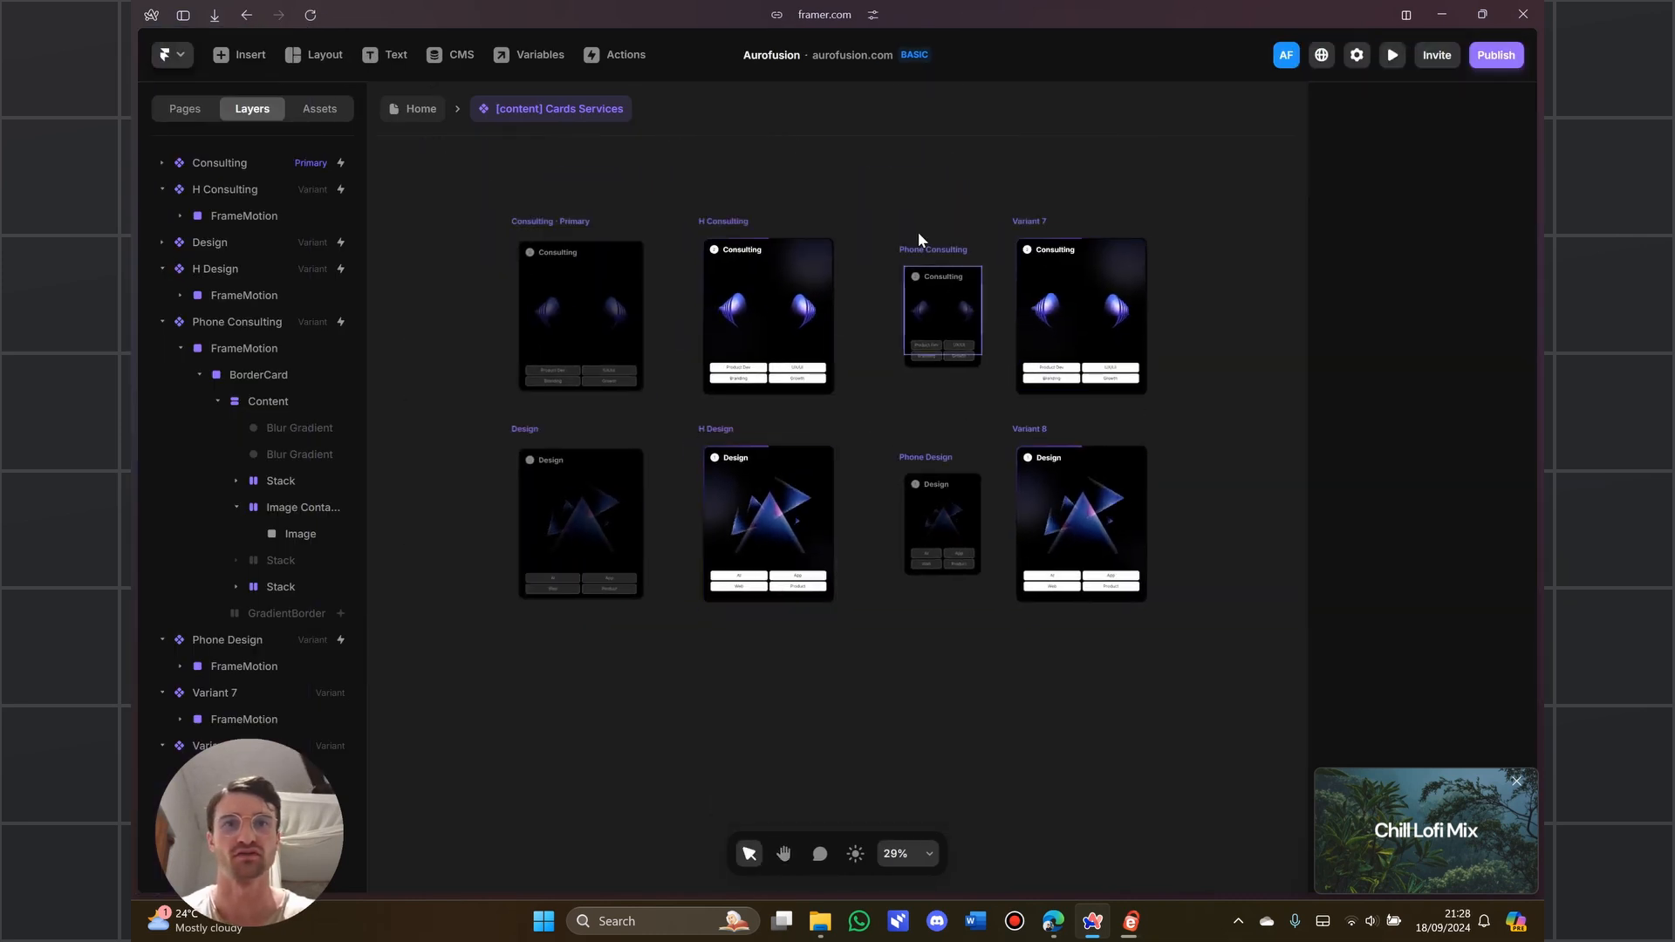
Check the interactions and size settings of the Phone Design and Phone Consulting variants
click(941, 458)
scroll(1003, 421, up, 3)
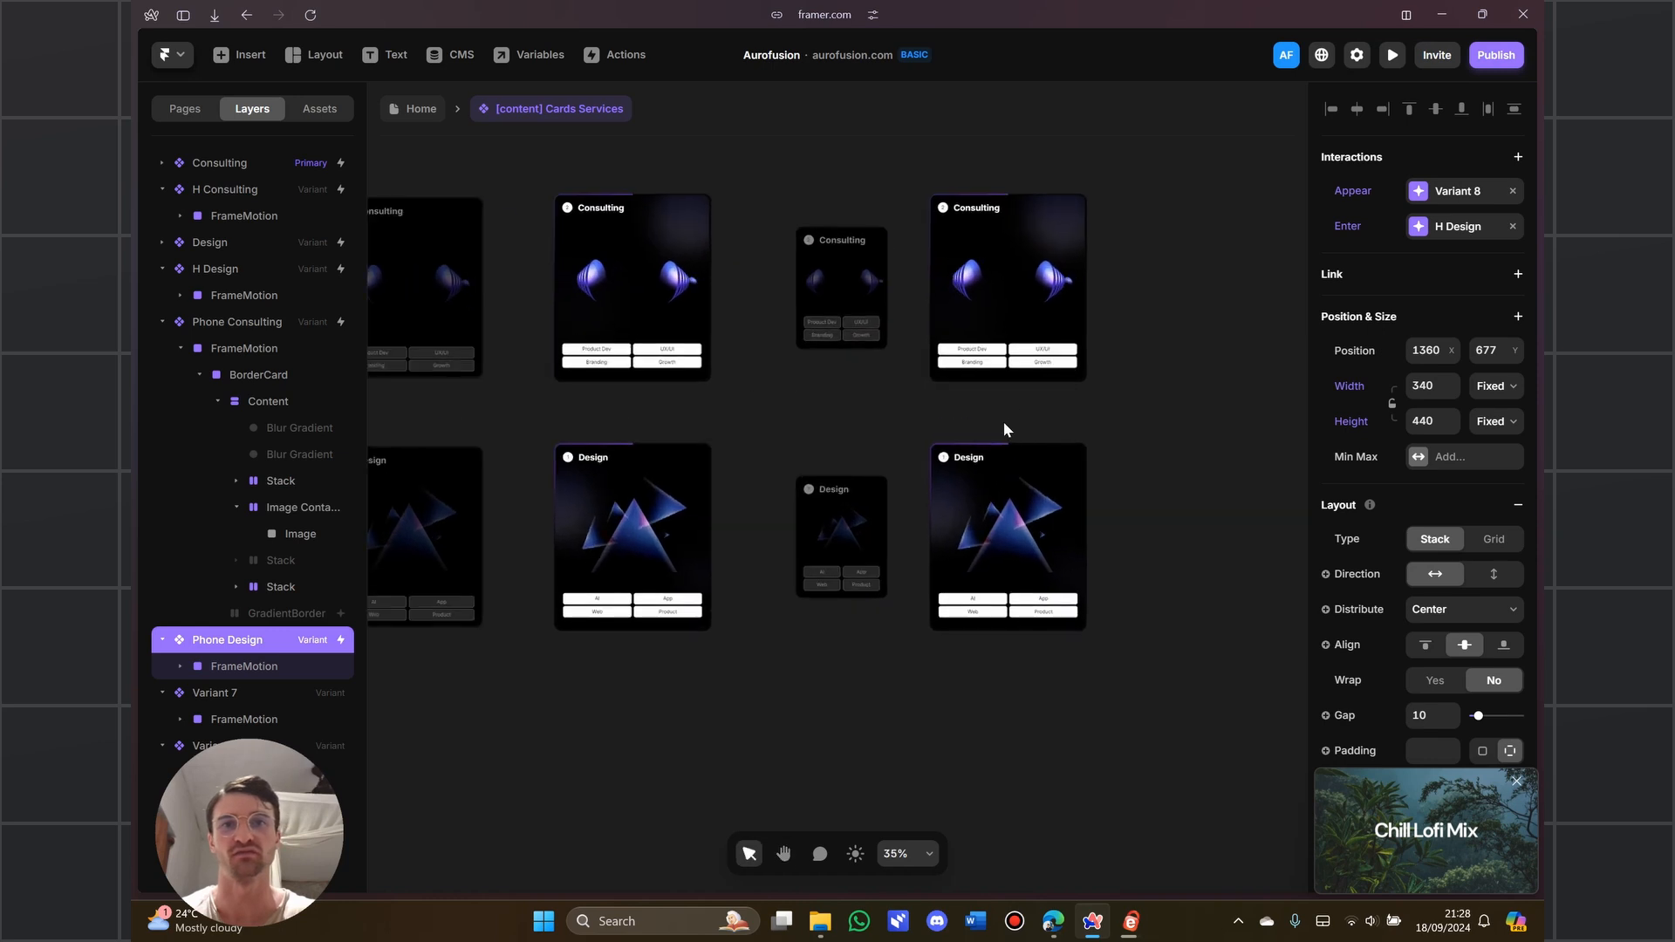
scroll(894, 280, up, 2)
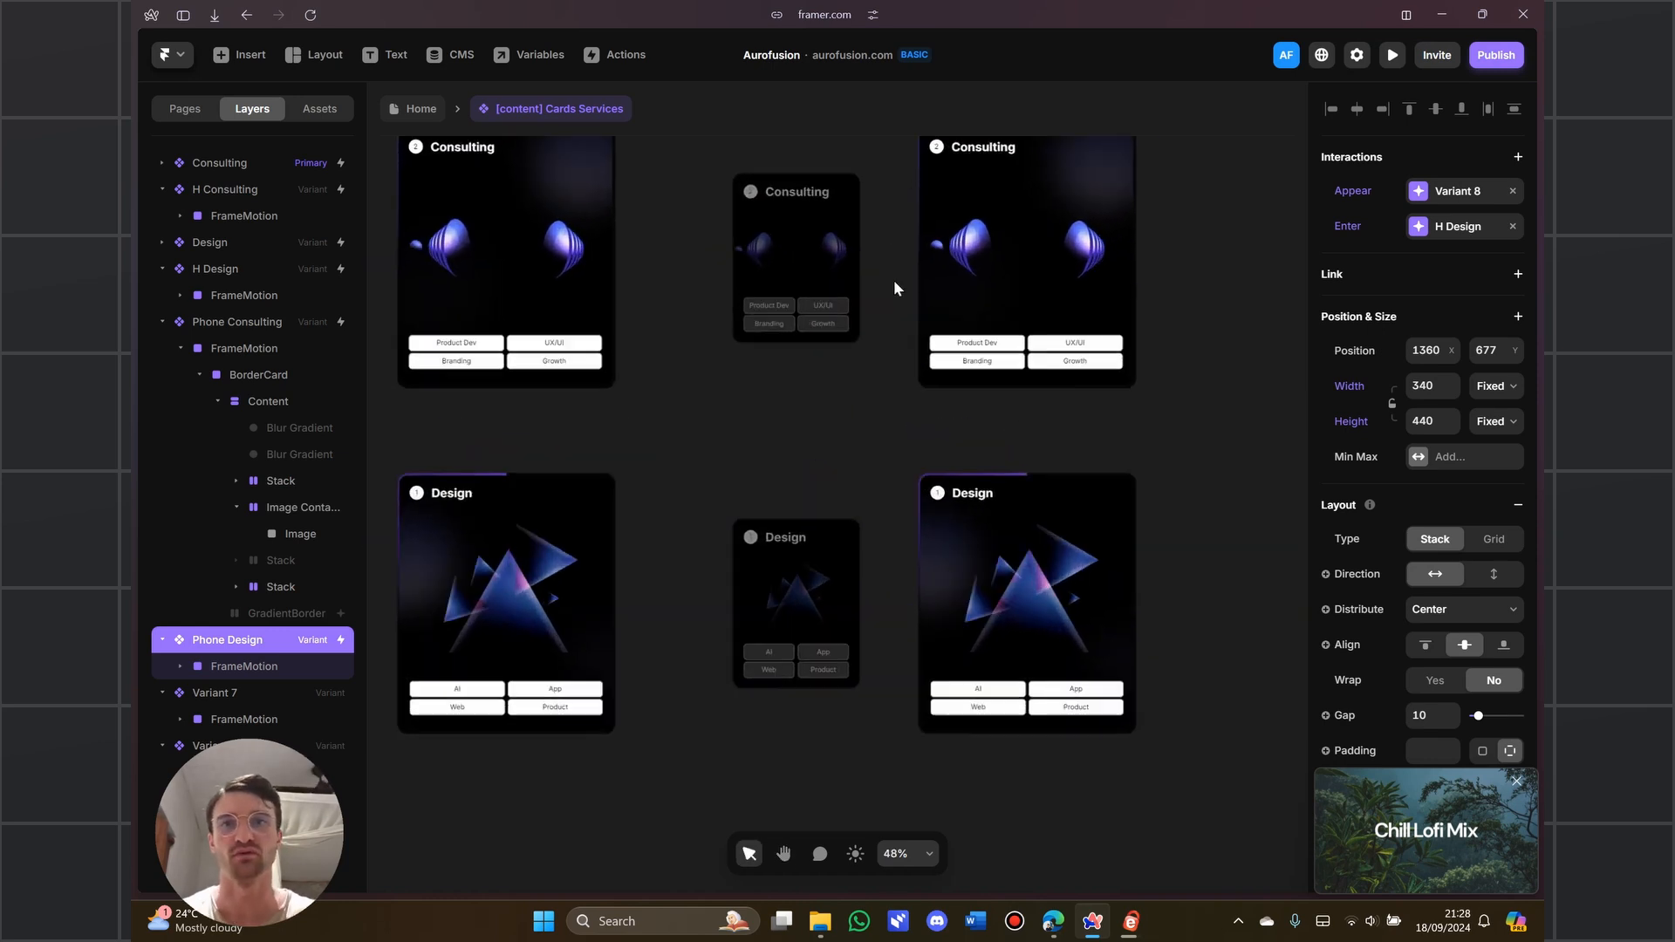
drag(899, 235, 898, 282)
scroll(803, 328, up, 2)
click(756, 280)
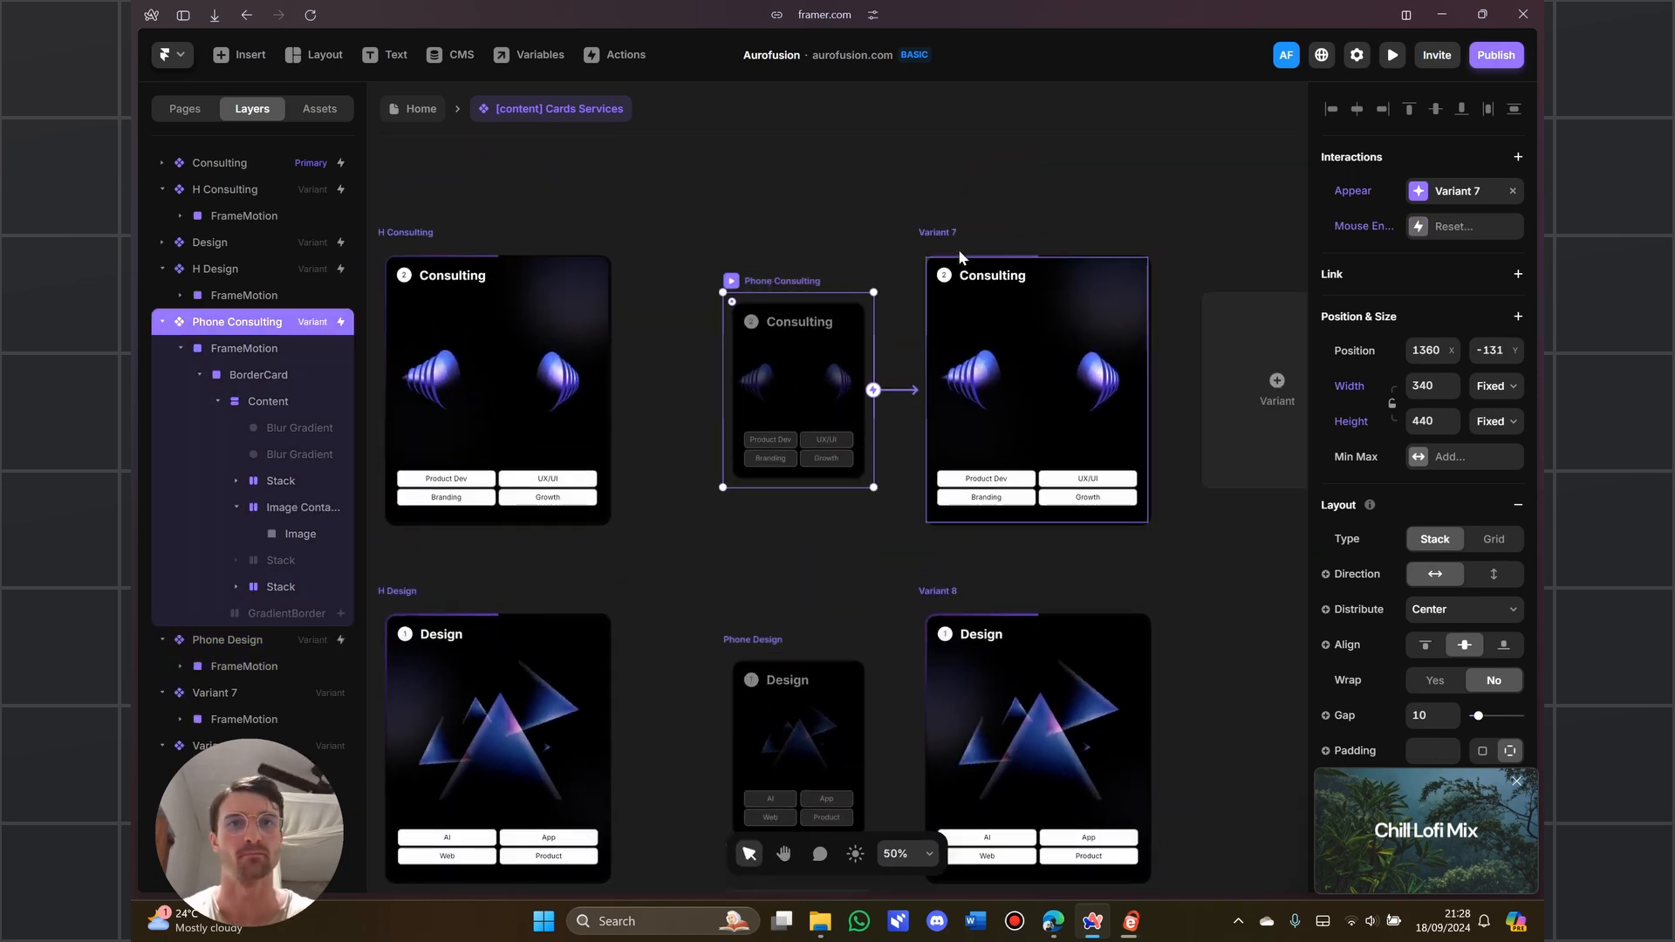
Rename Variant 7 as "H Phone Consulting"
click(949, 232)
key(ctrl+r)
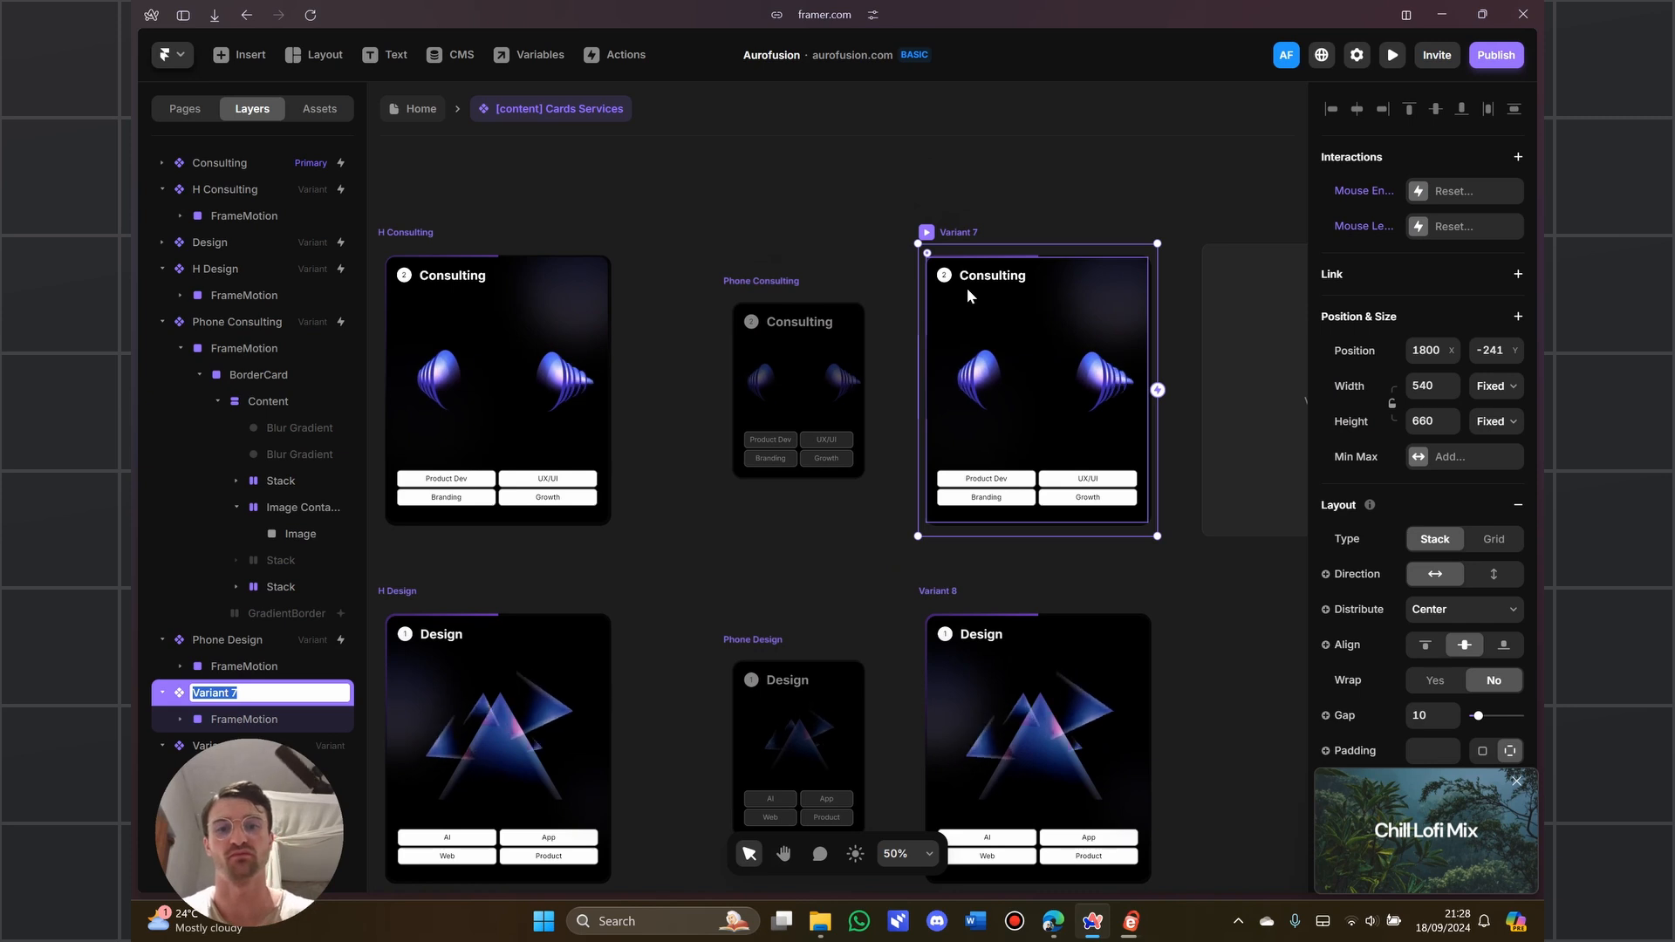
text(P)
key(BackSpace)
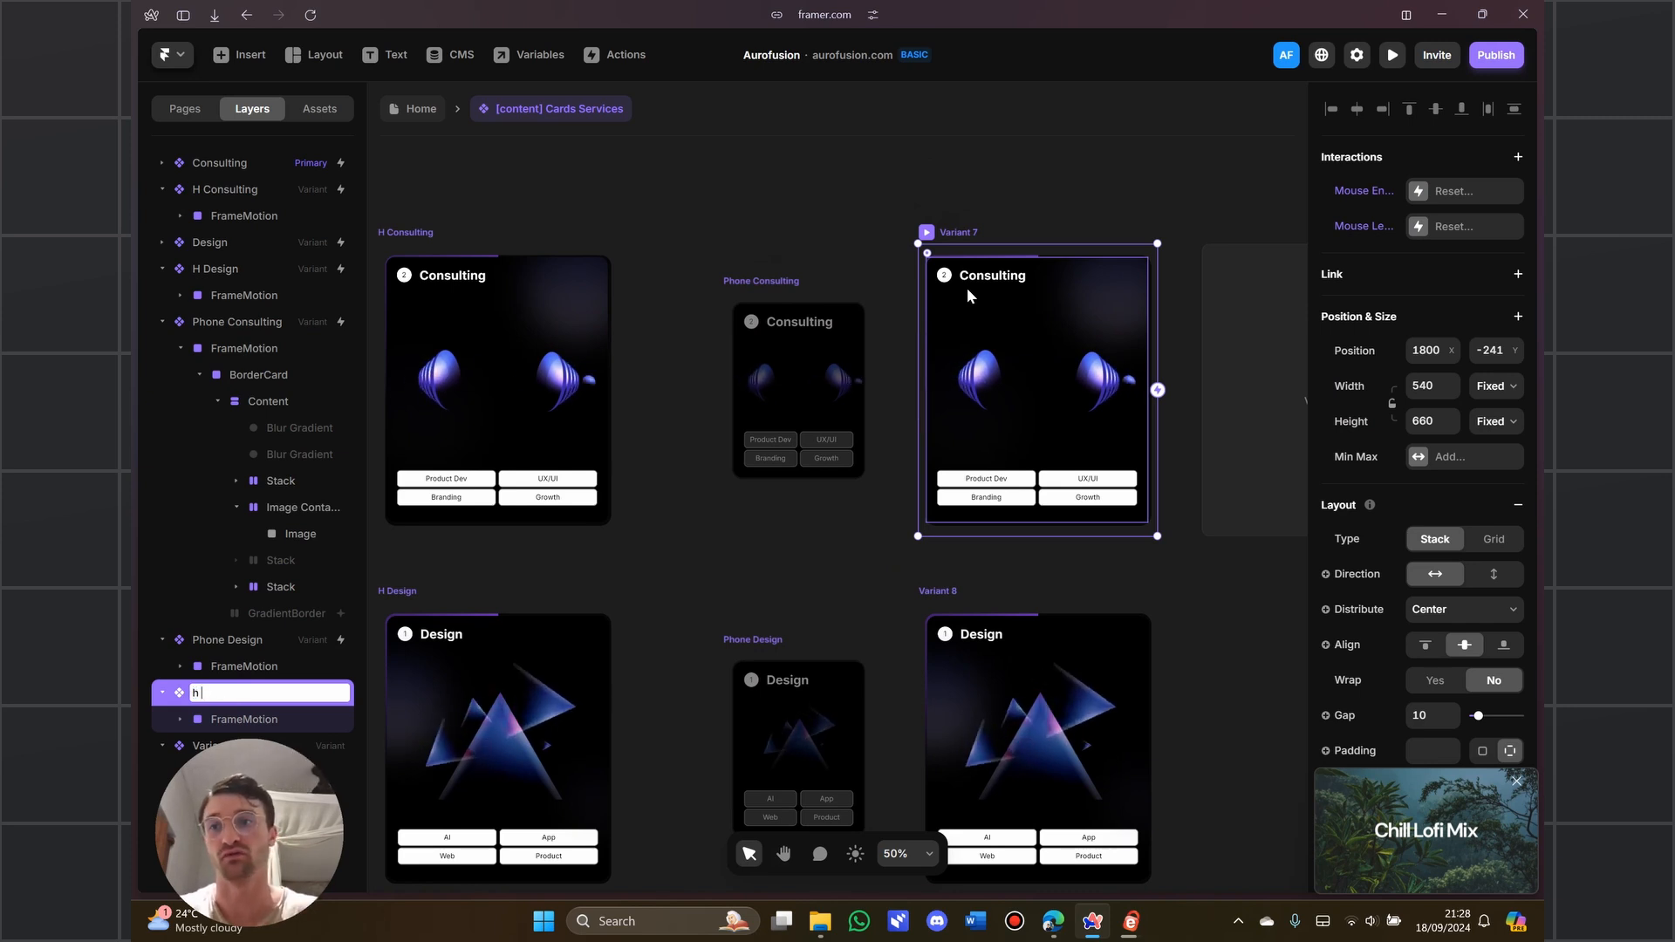
text(H p)
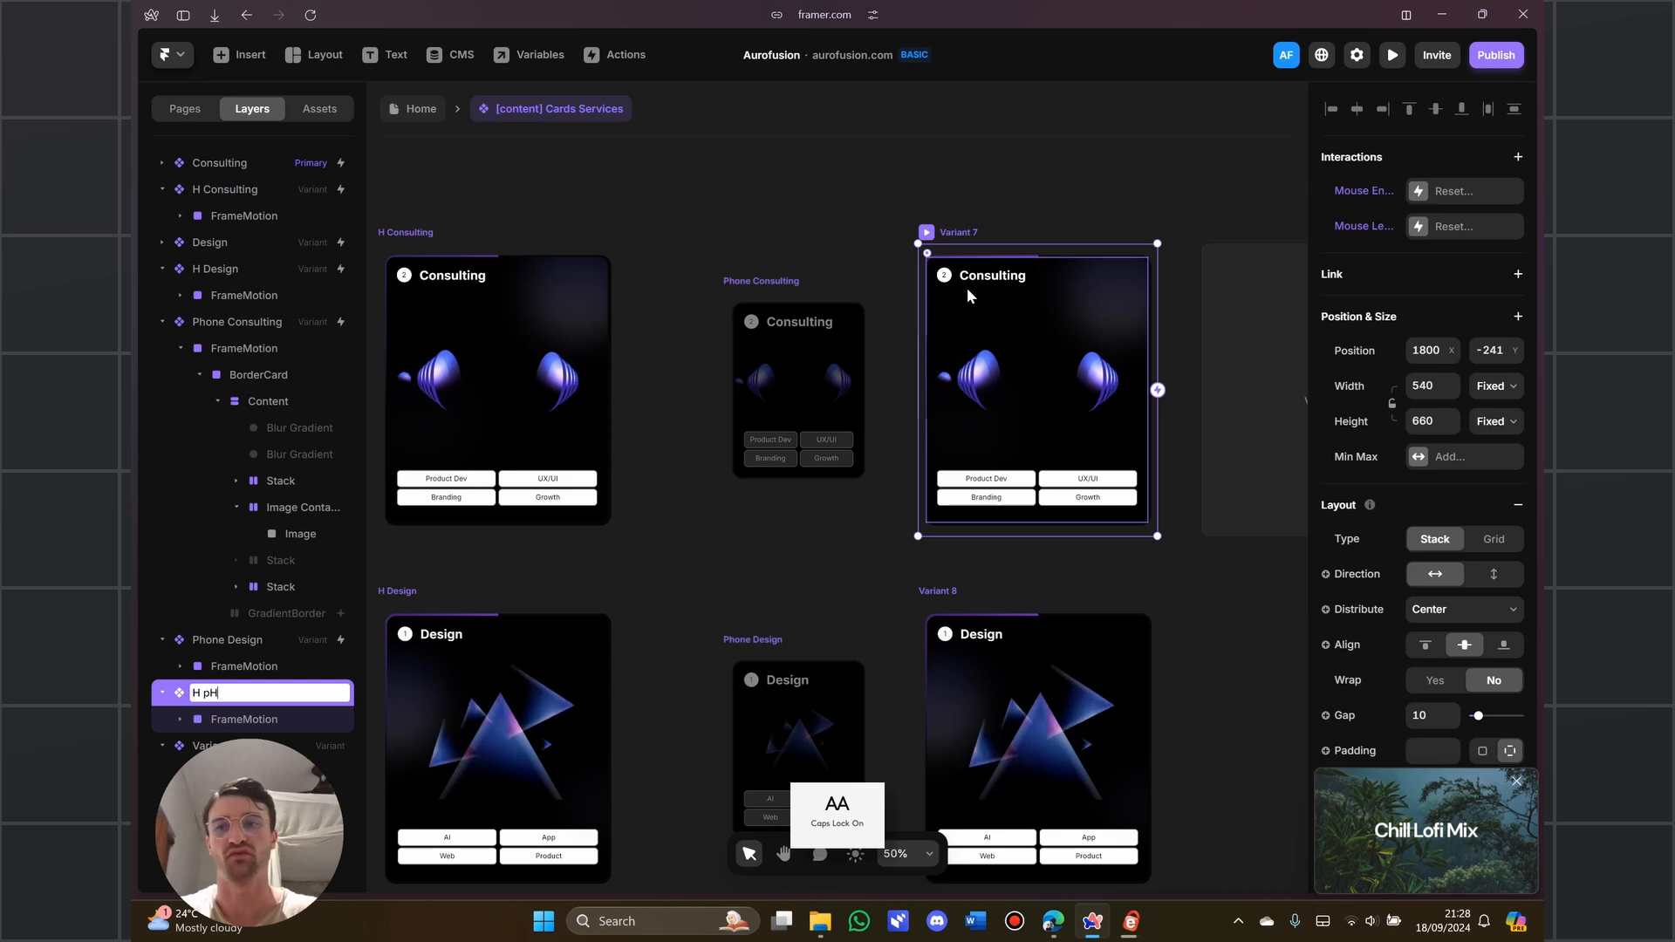
text(hone consultin)
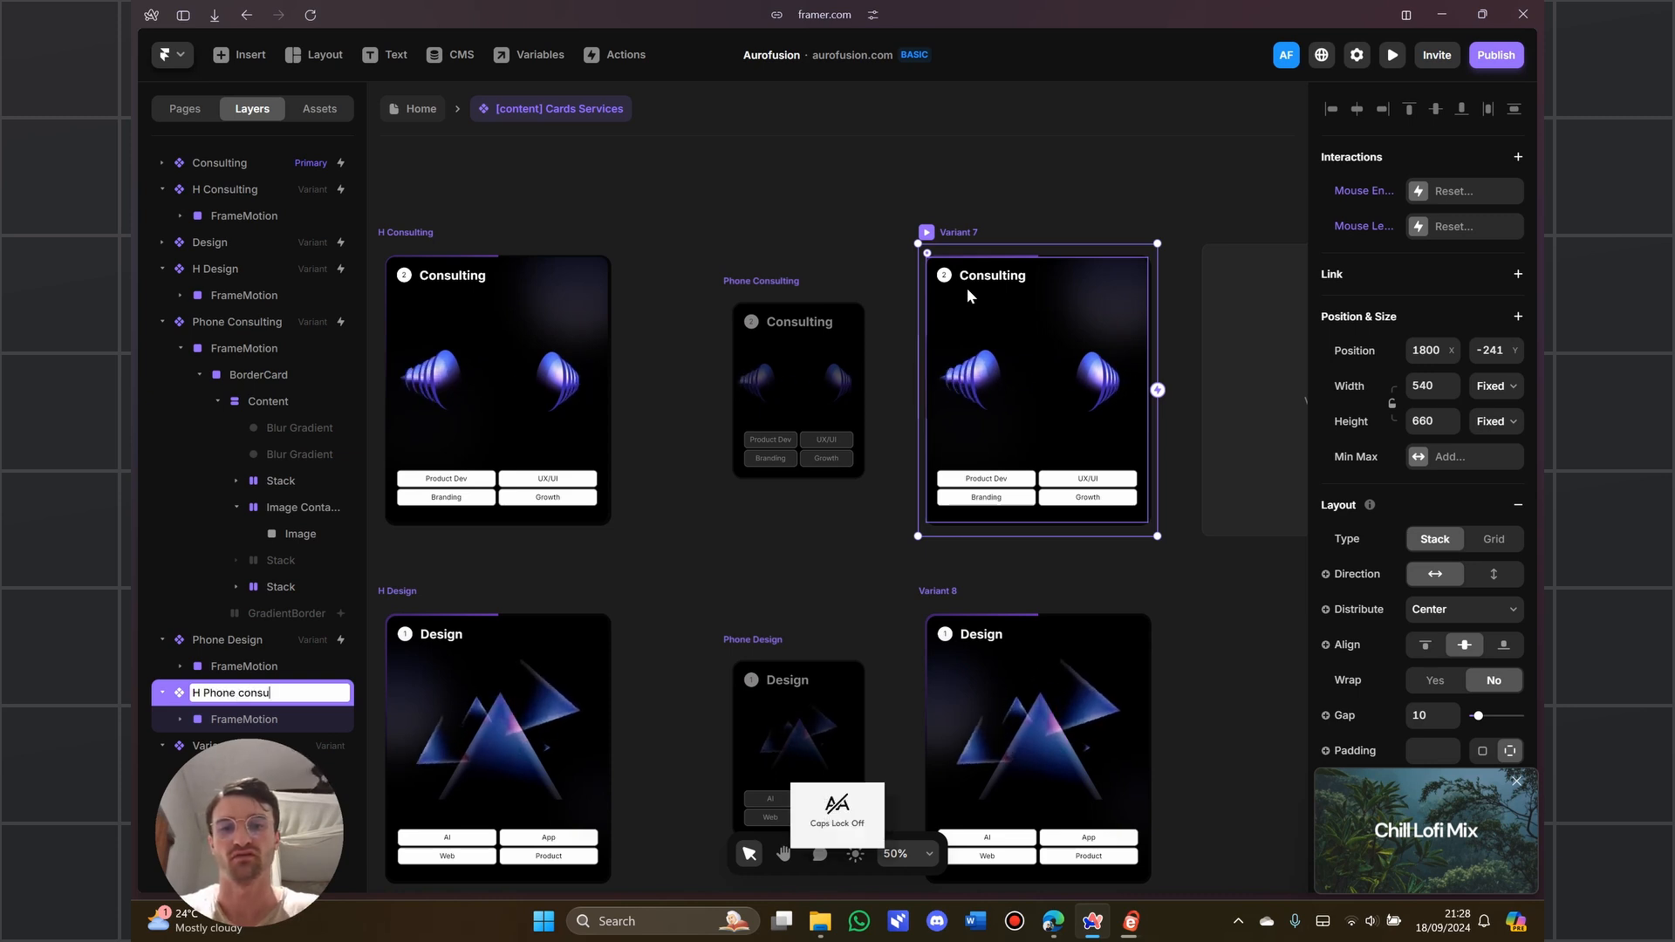
key(BackSpace)
key(BackSpace)
key(BackSpace)
key(BackSpace)
key(BackSpace)
key(BackSpace)
key(BackSpace)
key(BackSpace)
key(BackSpace)
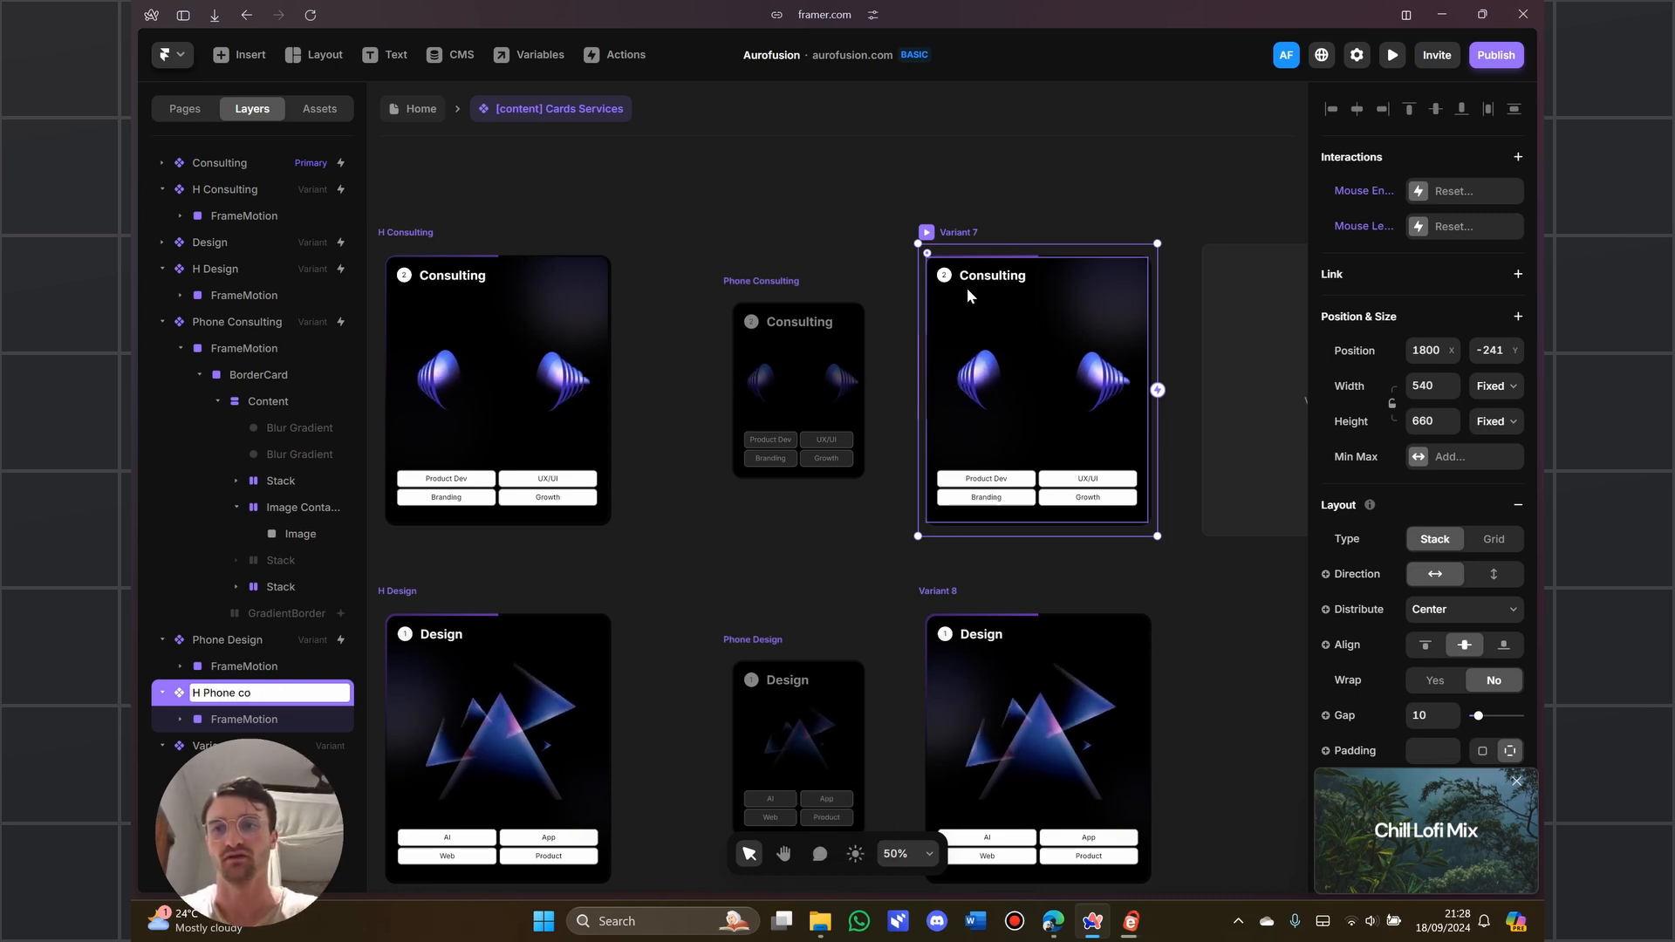
text(Consulting)
key(Return)
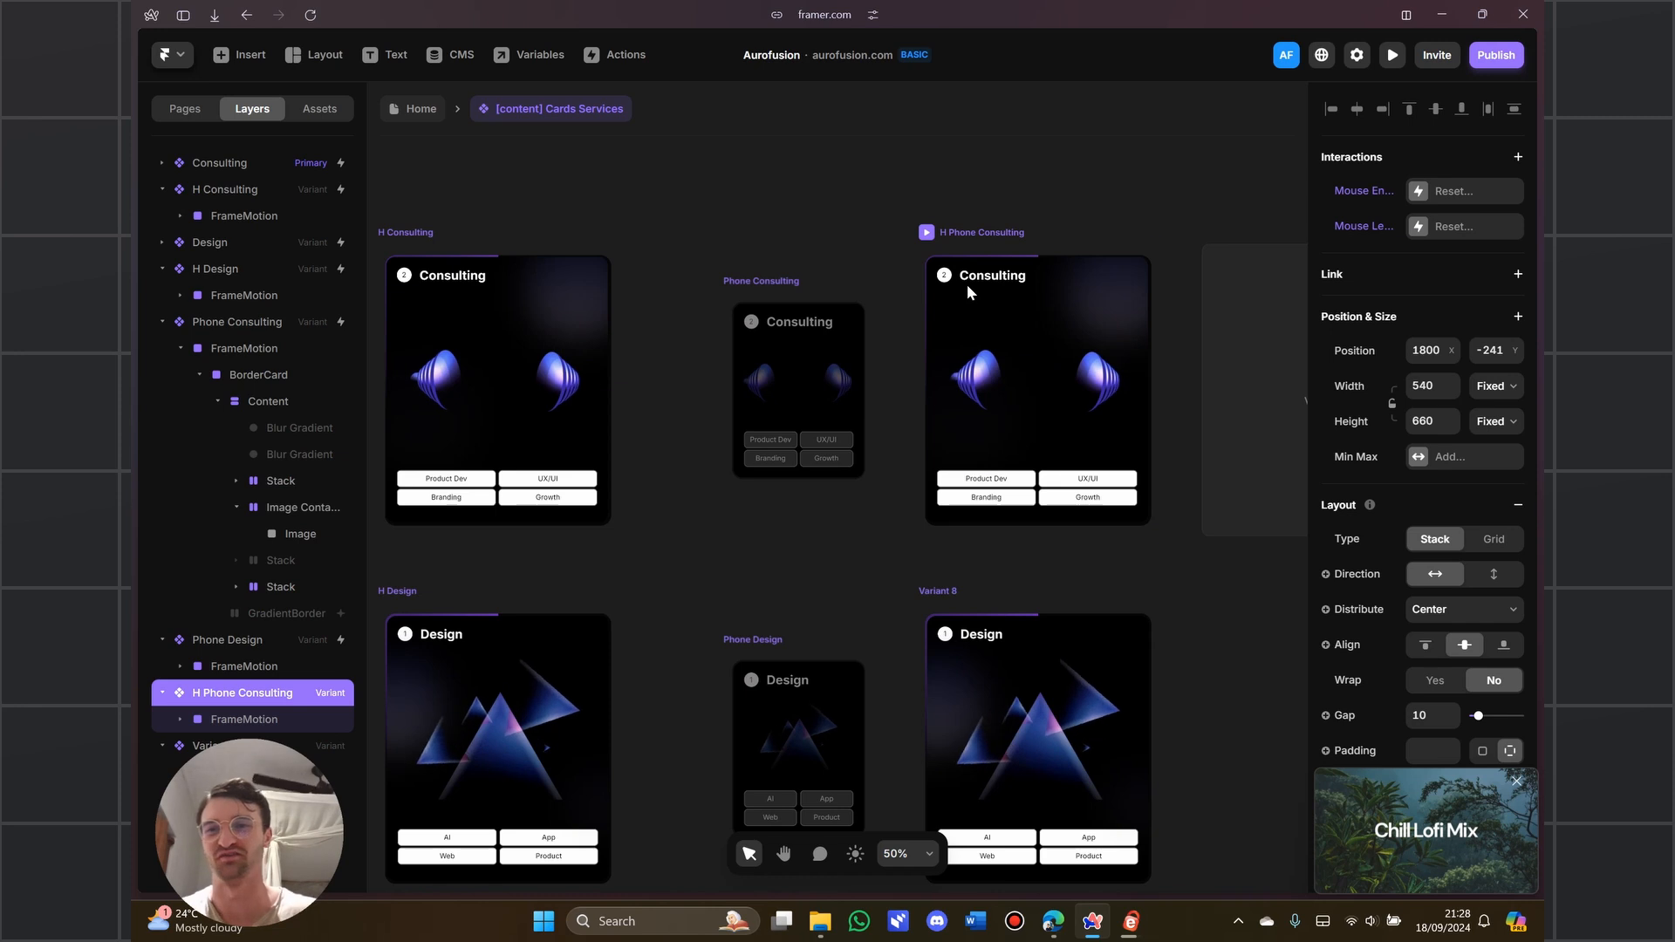
Collapse the H Consulting, Phone Design, H Phone Consulting and Variant 8 entries in the layer tree
scroll(948, 330, down, 2)
scroll(948, 330, down, 2)
scroll(987, 336, up, 4)
click(740, 351)
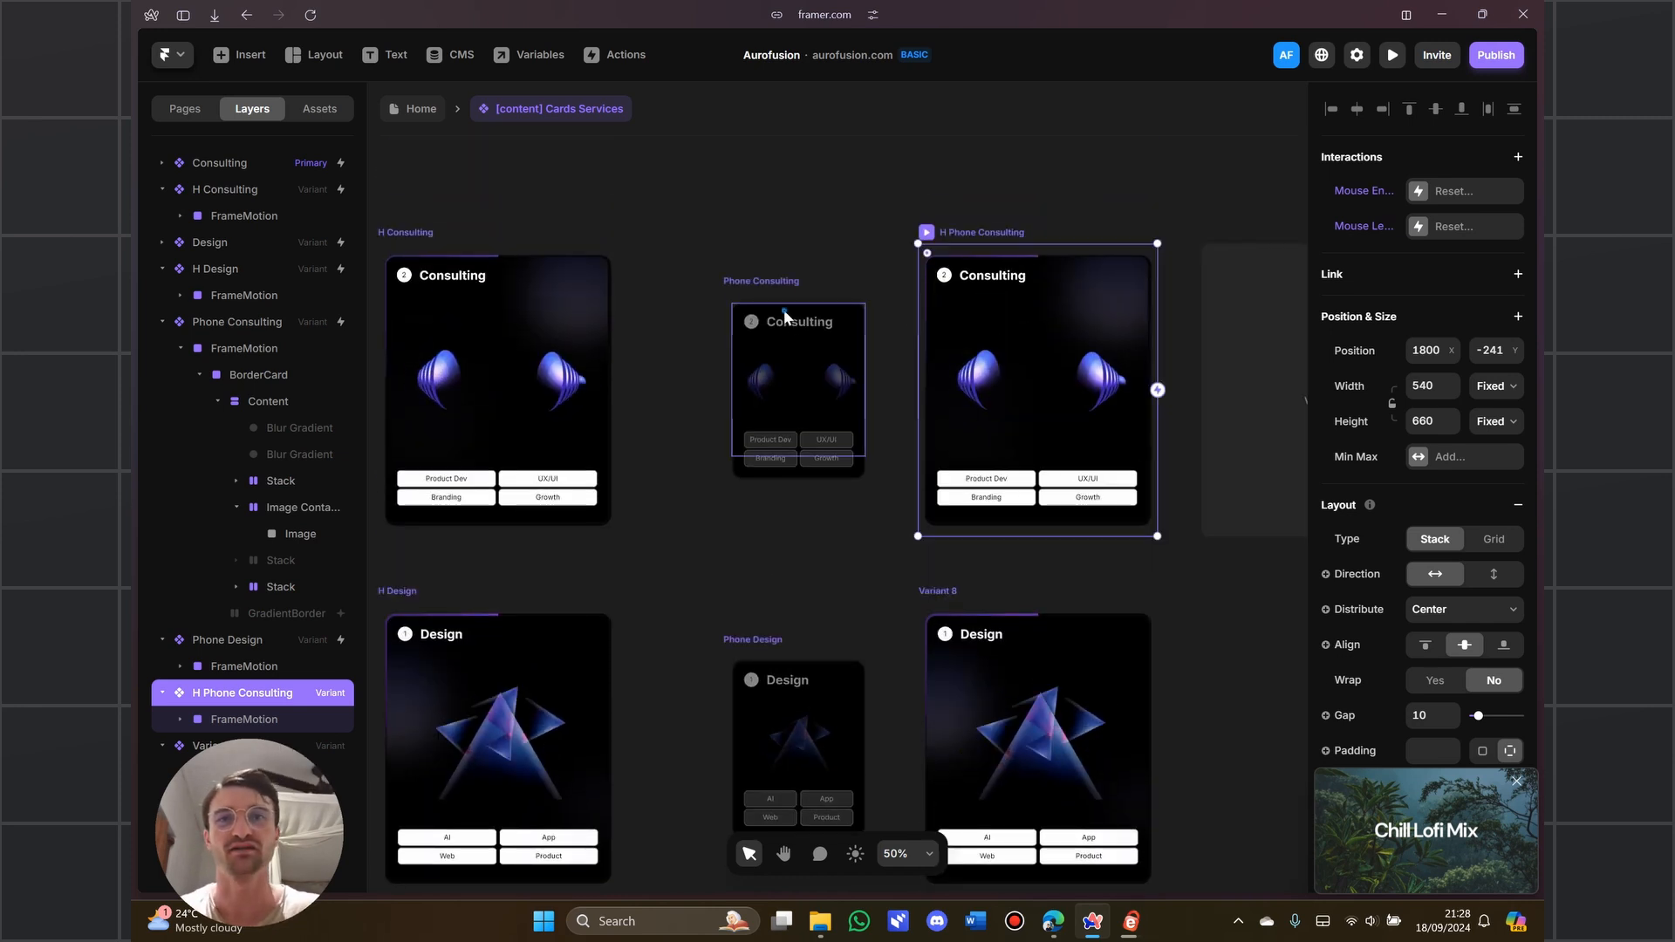
click(233, 329)
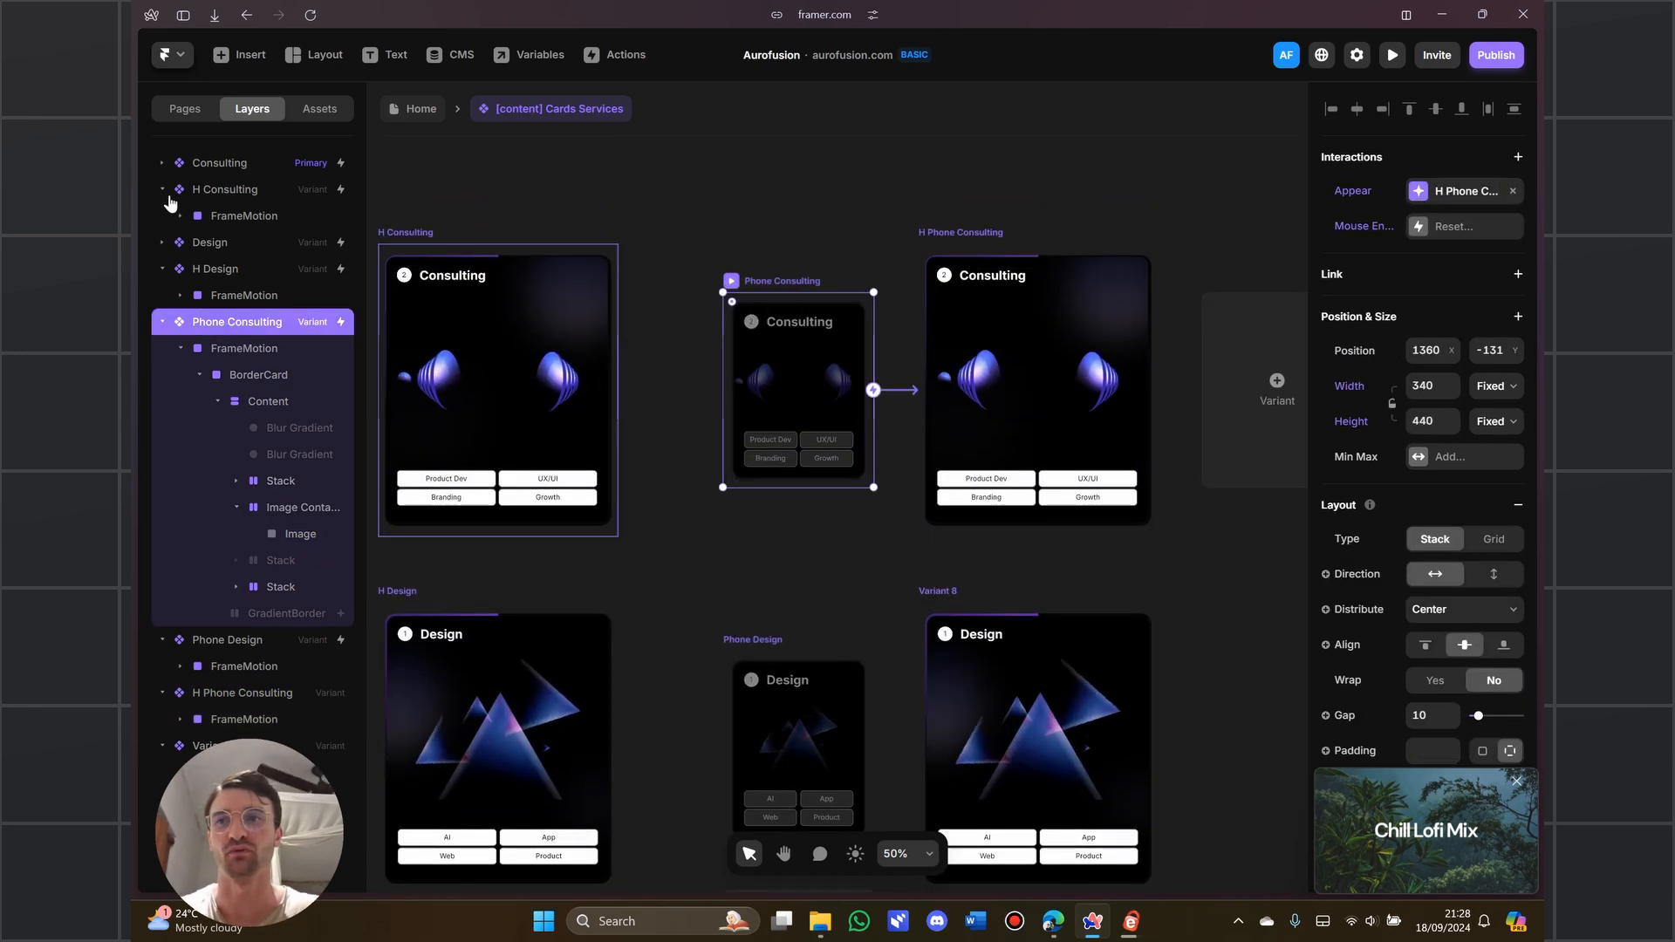
click(162, 613)
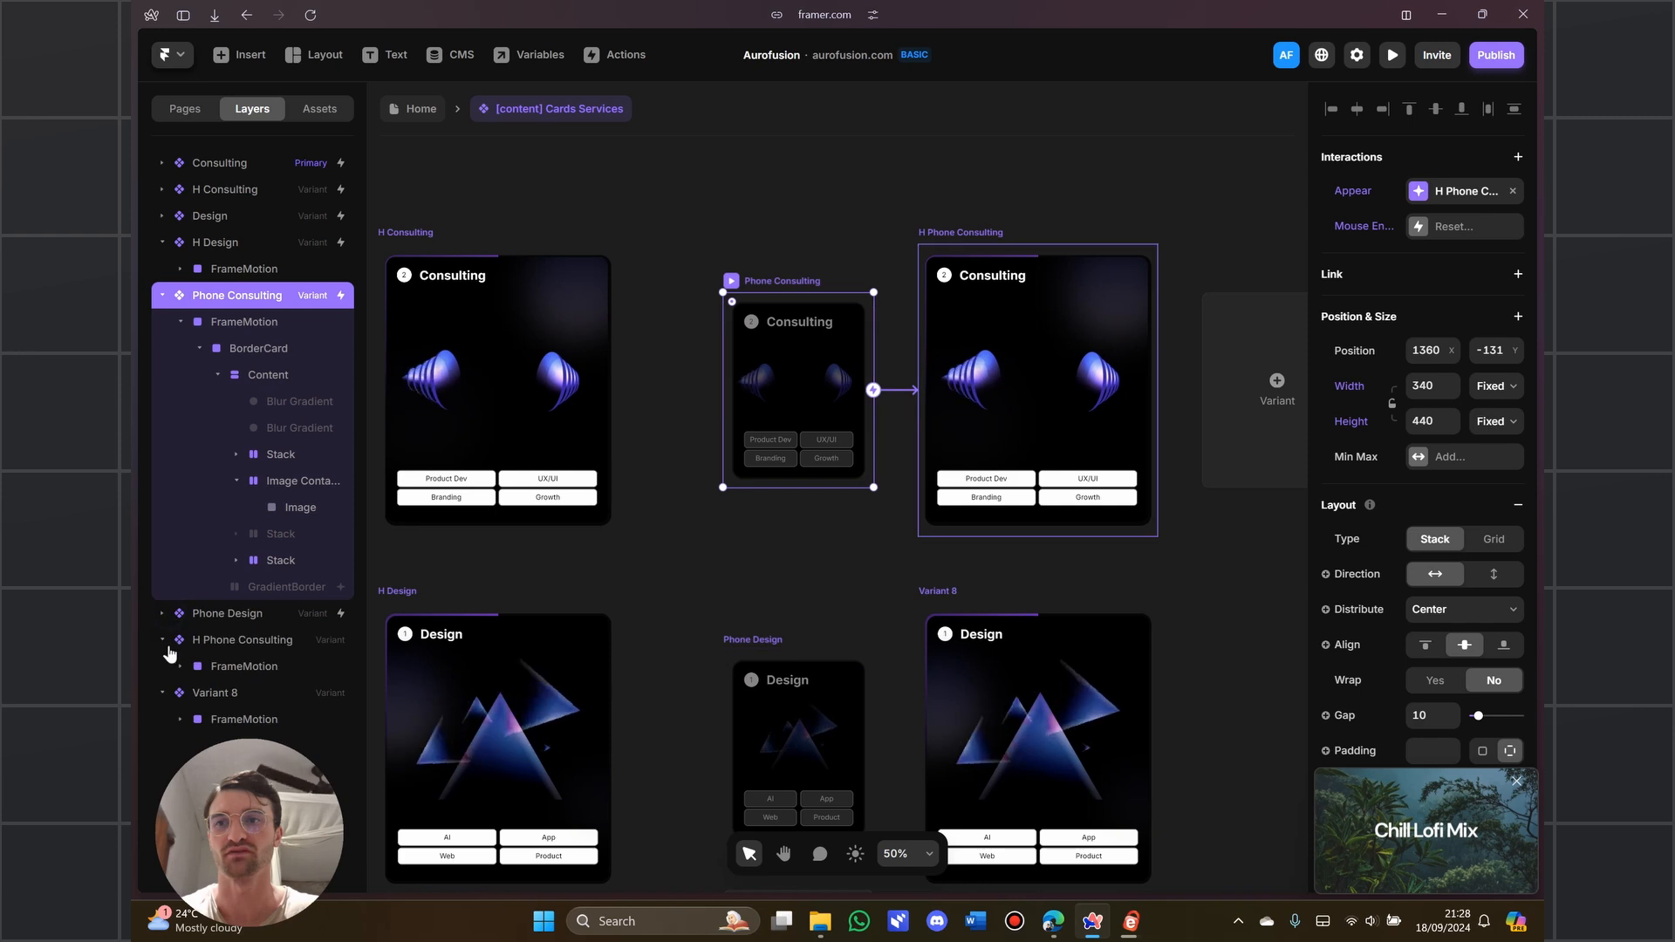
click(162, 640)
click(201, 668)
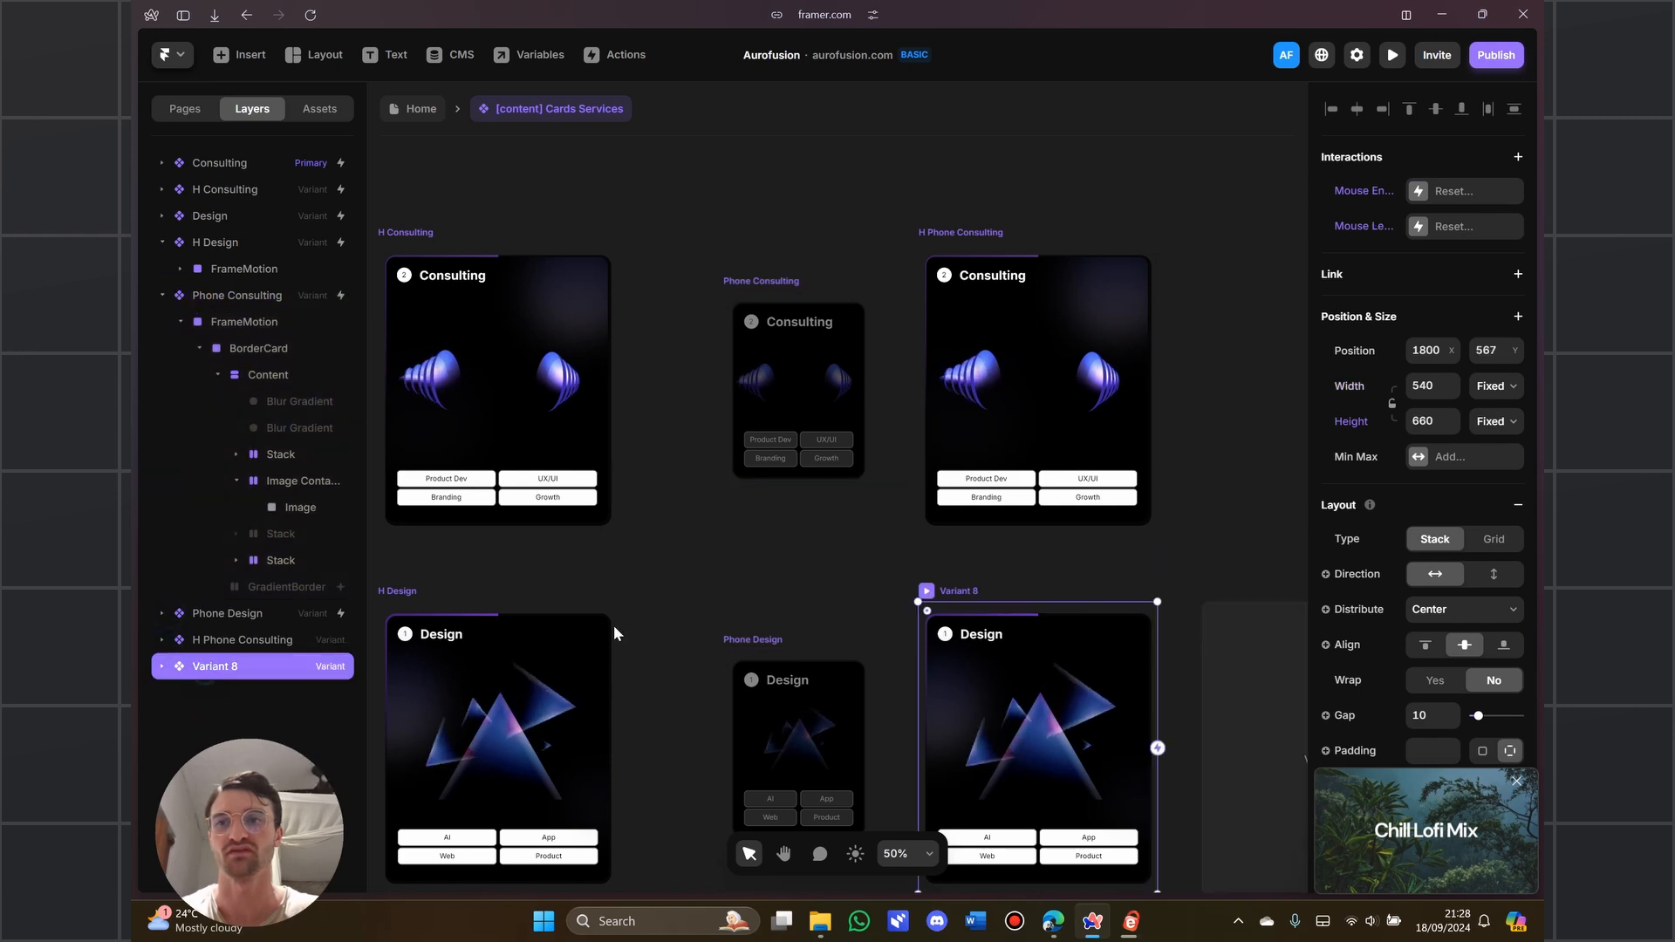
Rename Variant 8 as "H Phone Design"
double_click(972, 589)
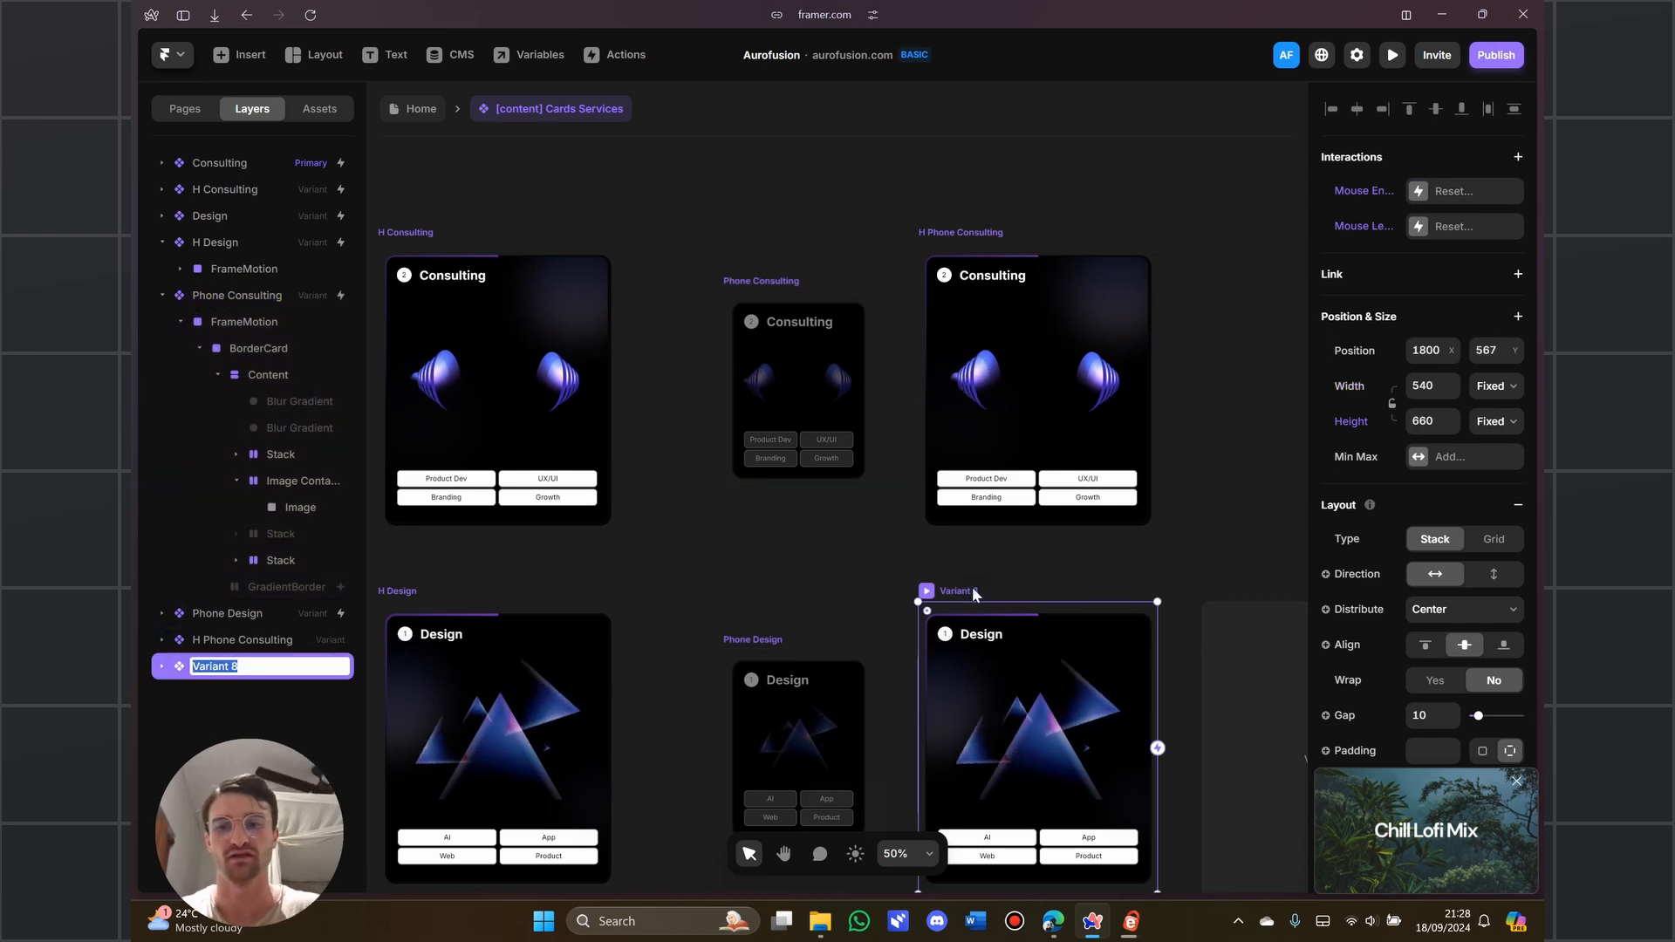
key(Caps_Lock)
text(H P)
key(Caps_Lock)
text(Phone Desi)
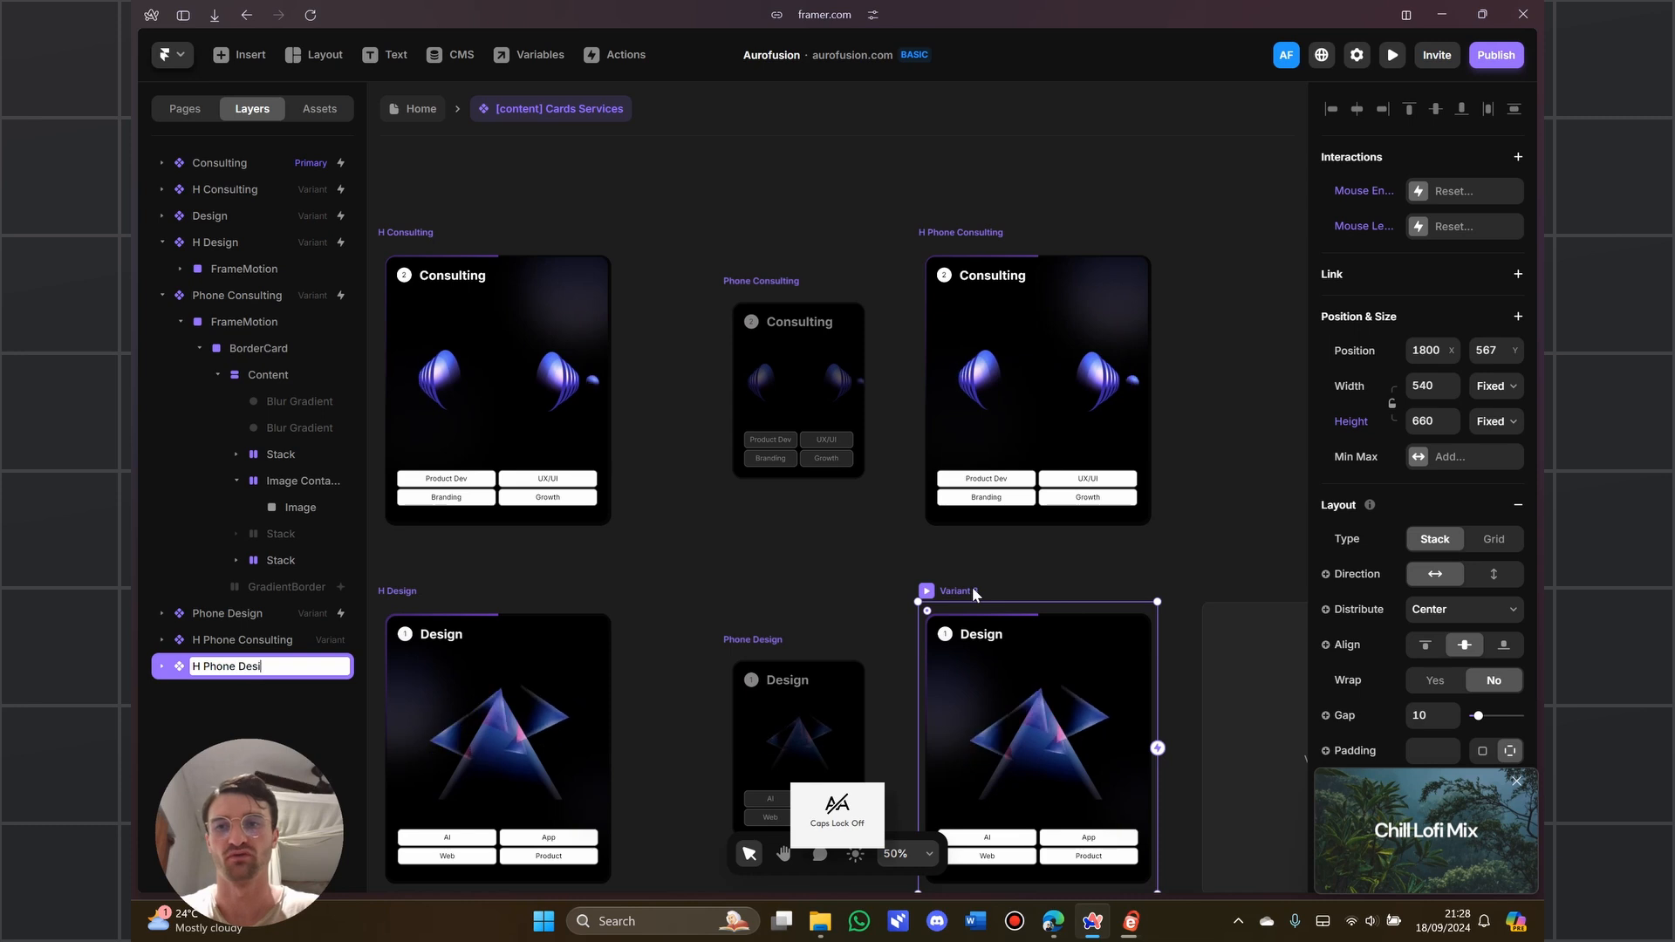
text(gn)
key(Return)
Resize the H Phone Consulting variant to match Phone Consulting, with a width of 340 and a height of 440
click(1062, 362)
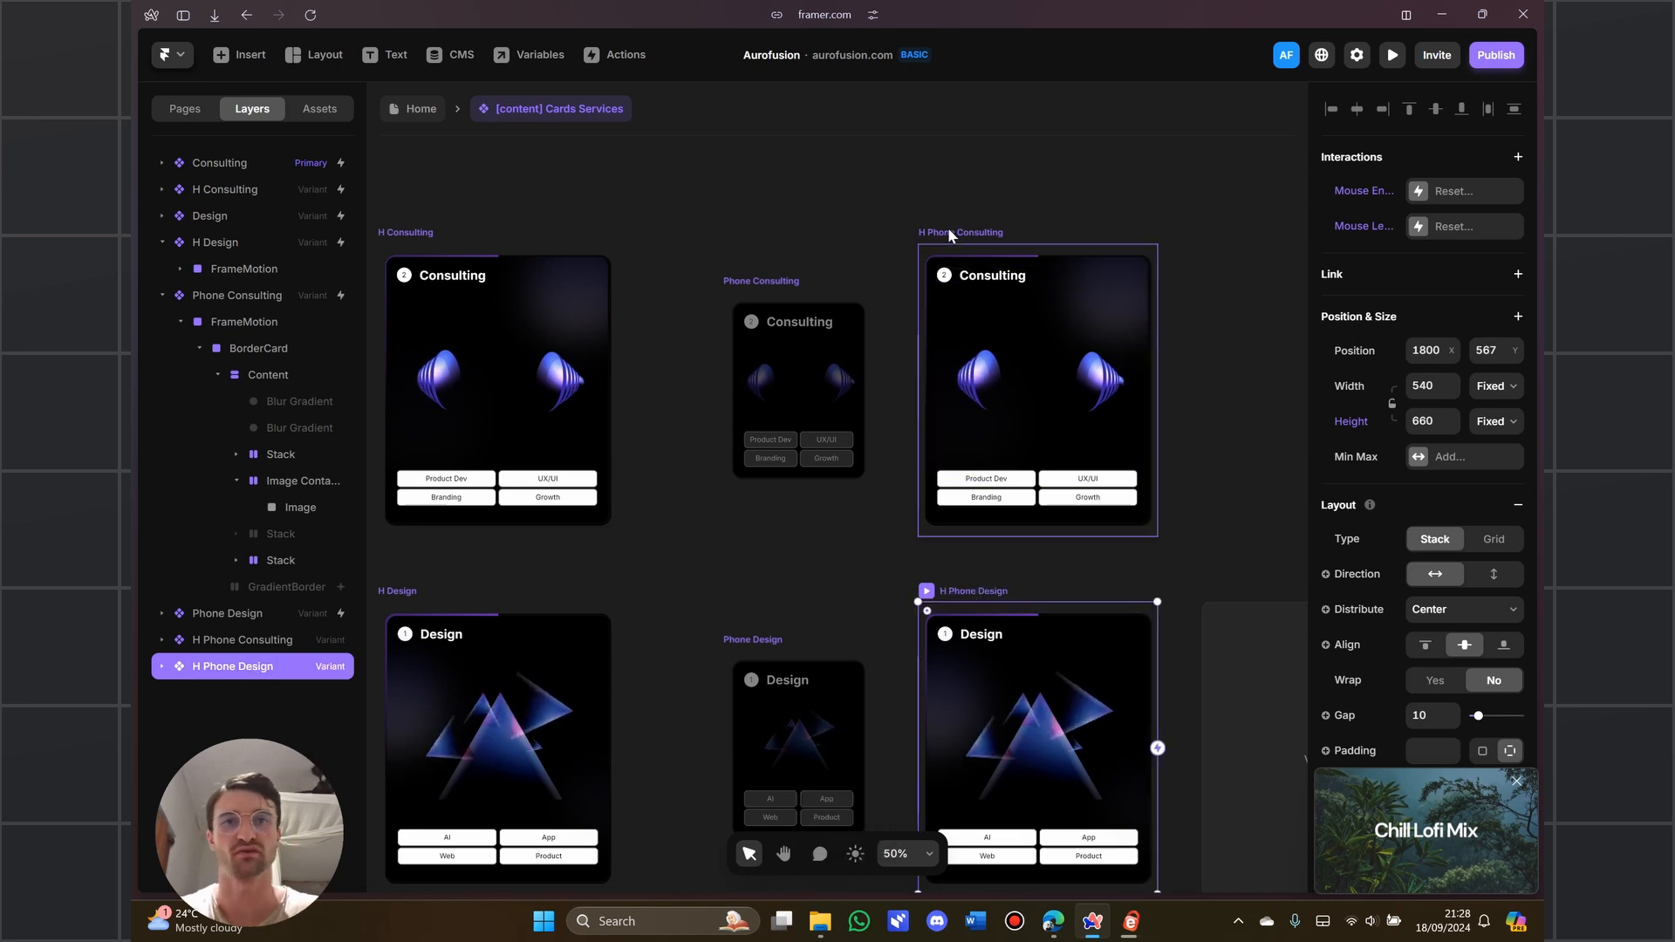
click(766, 280)
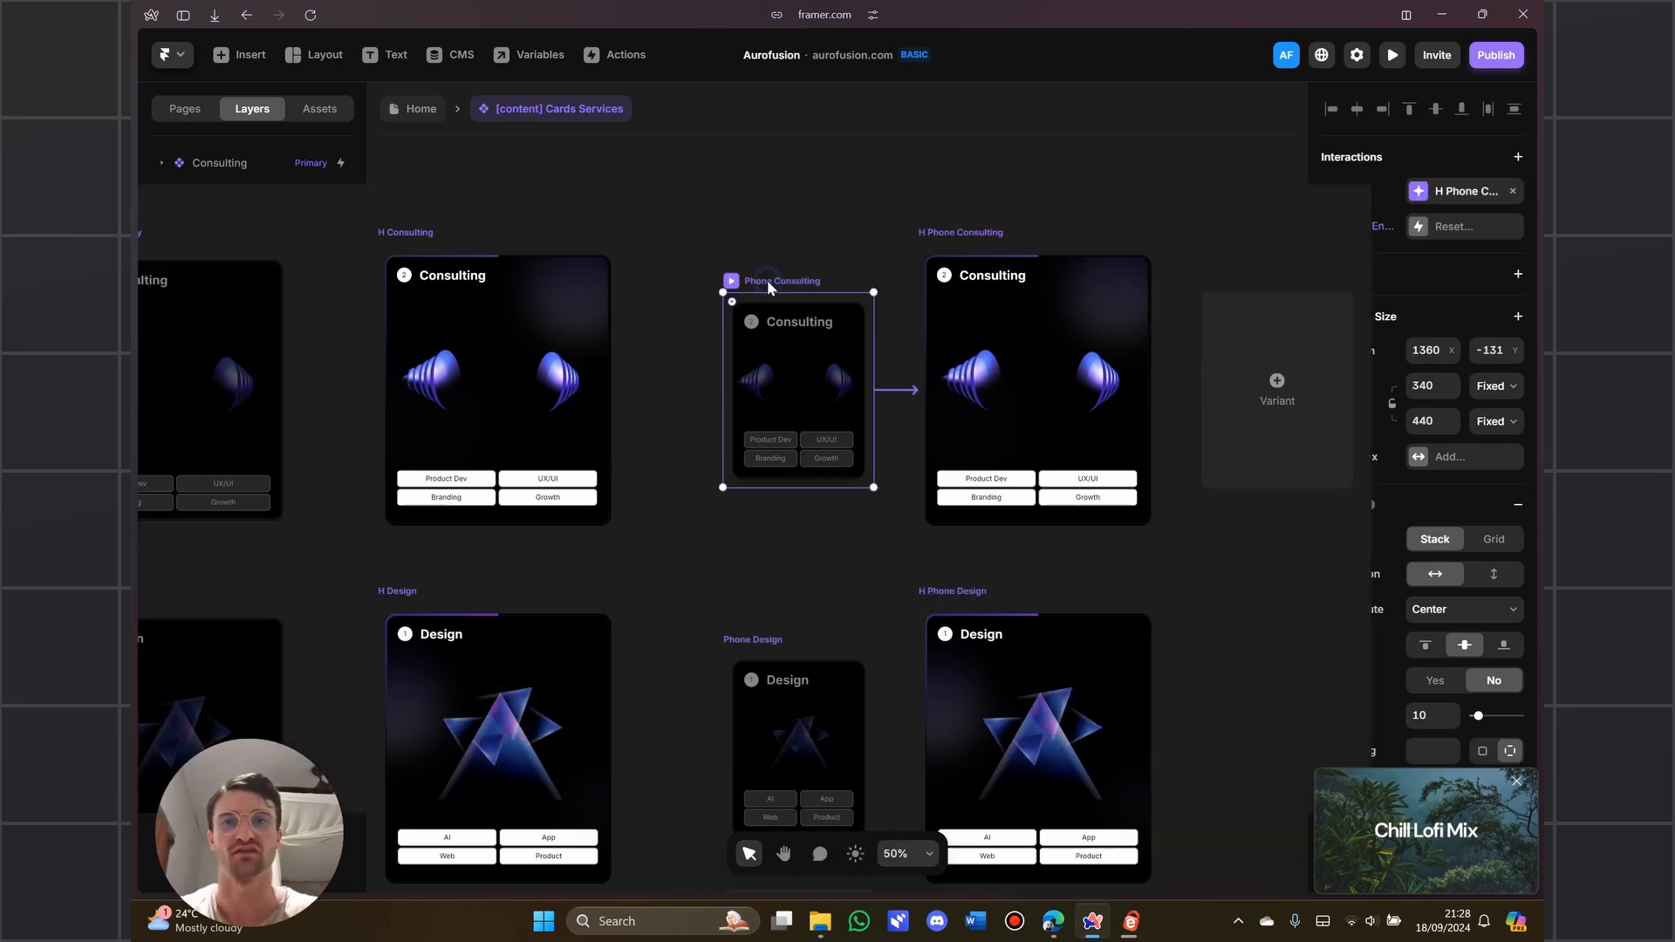
click(1037, 264)
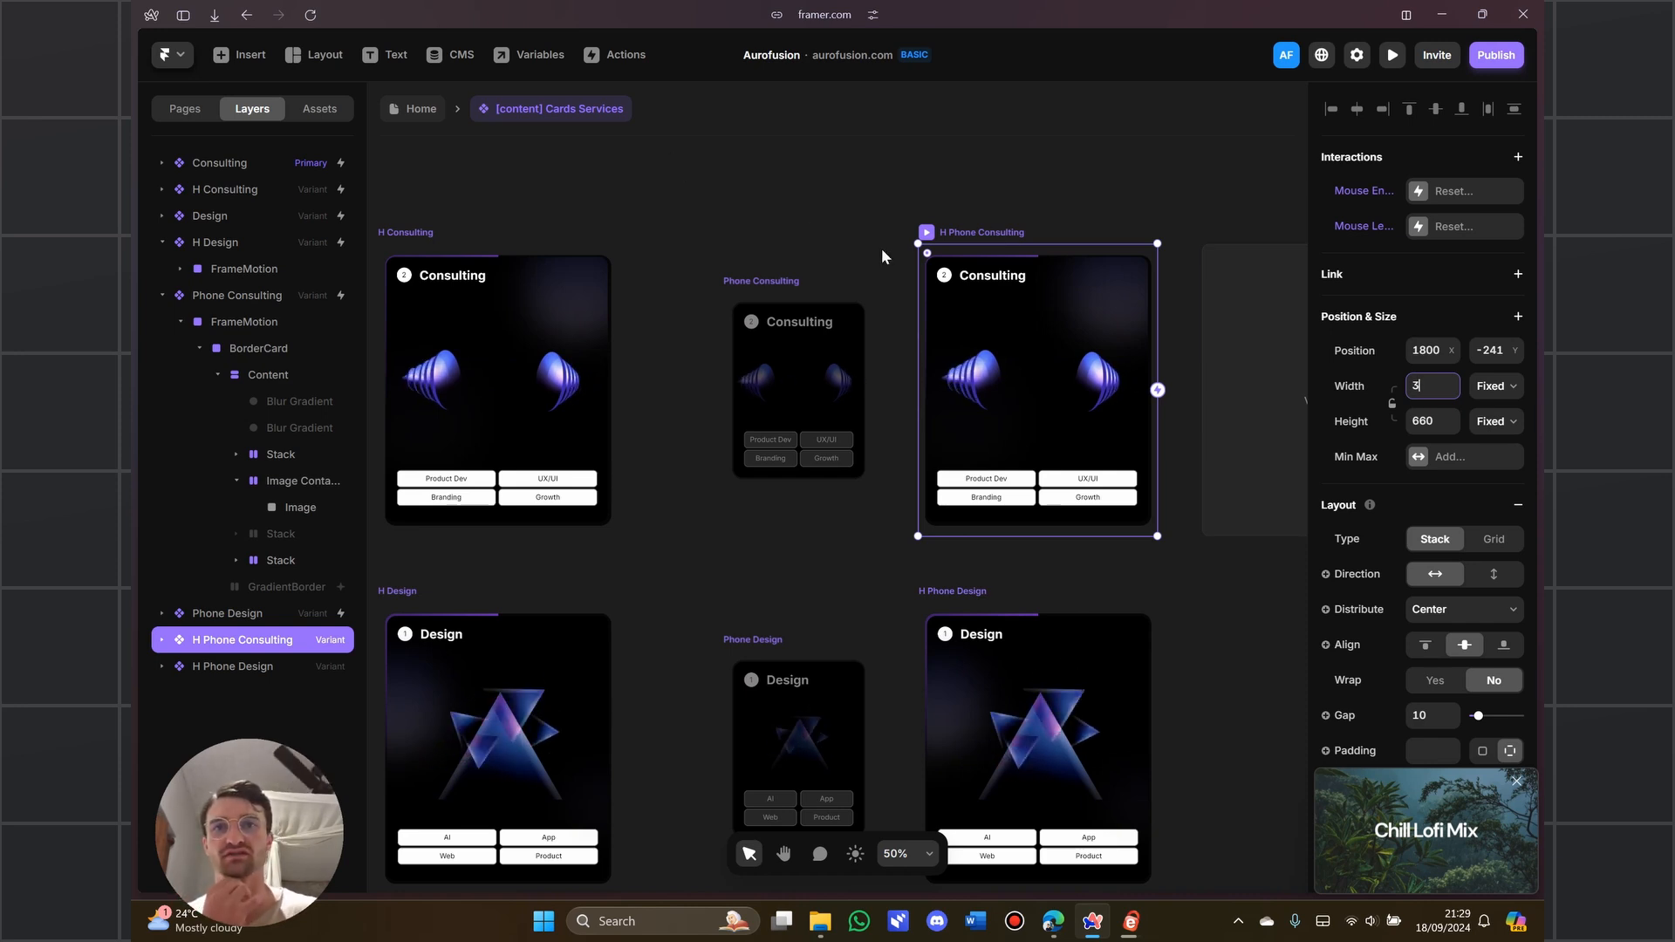
text(40)
click(1426, 420)
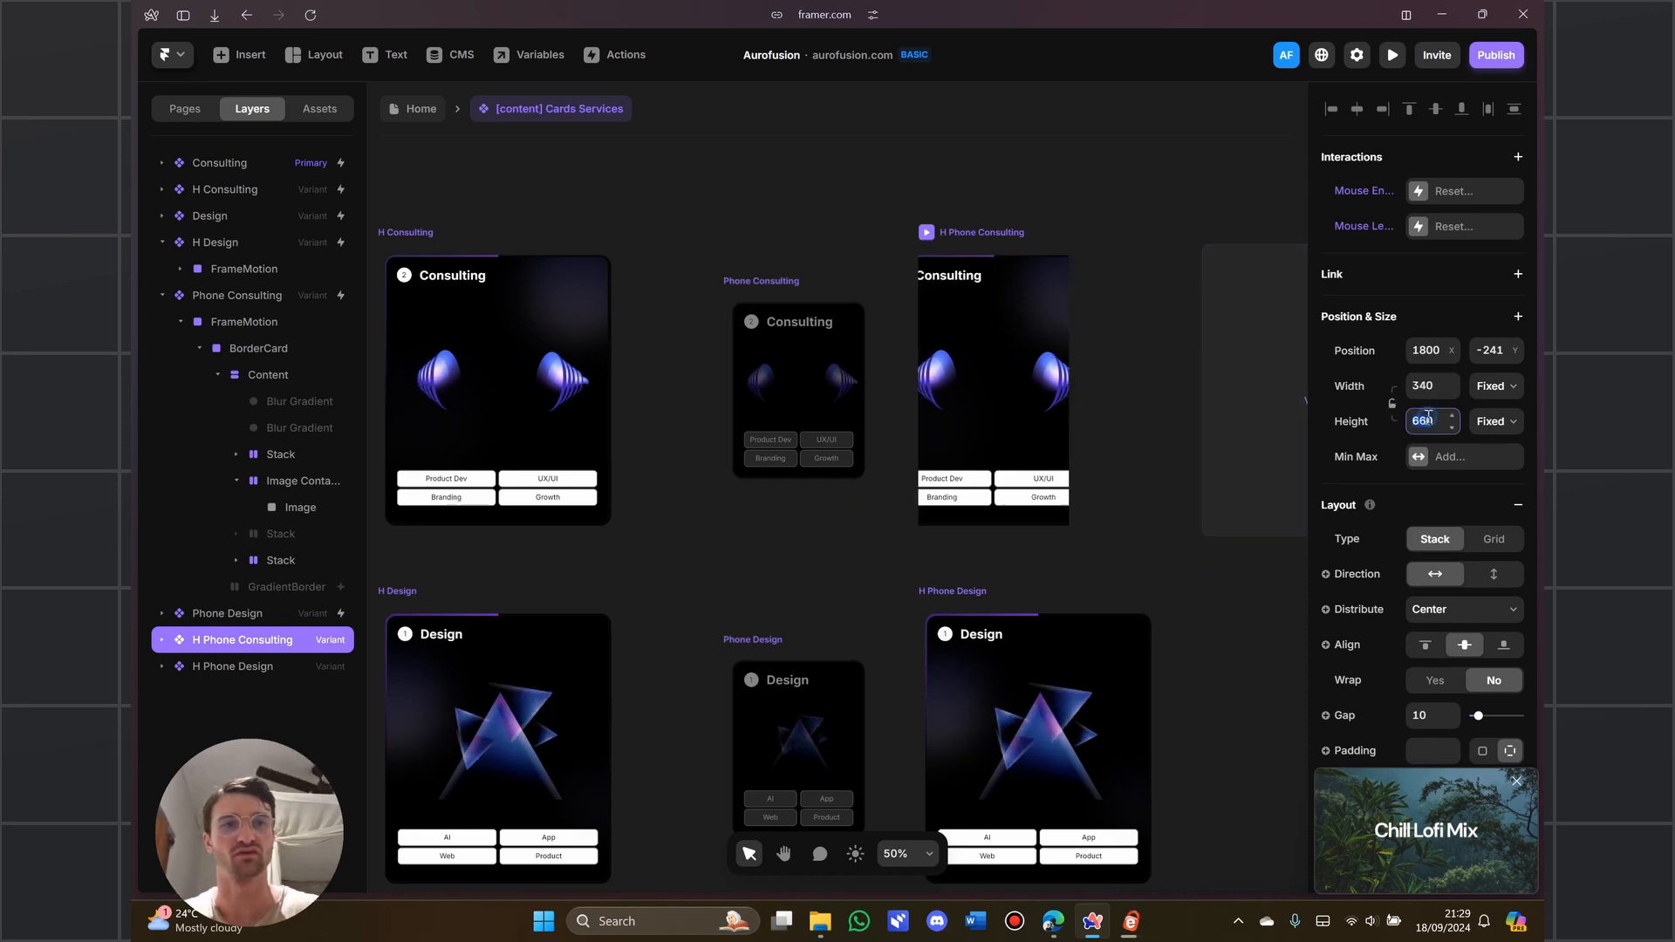
text(440)
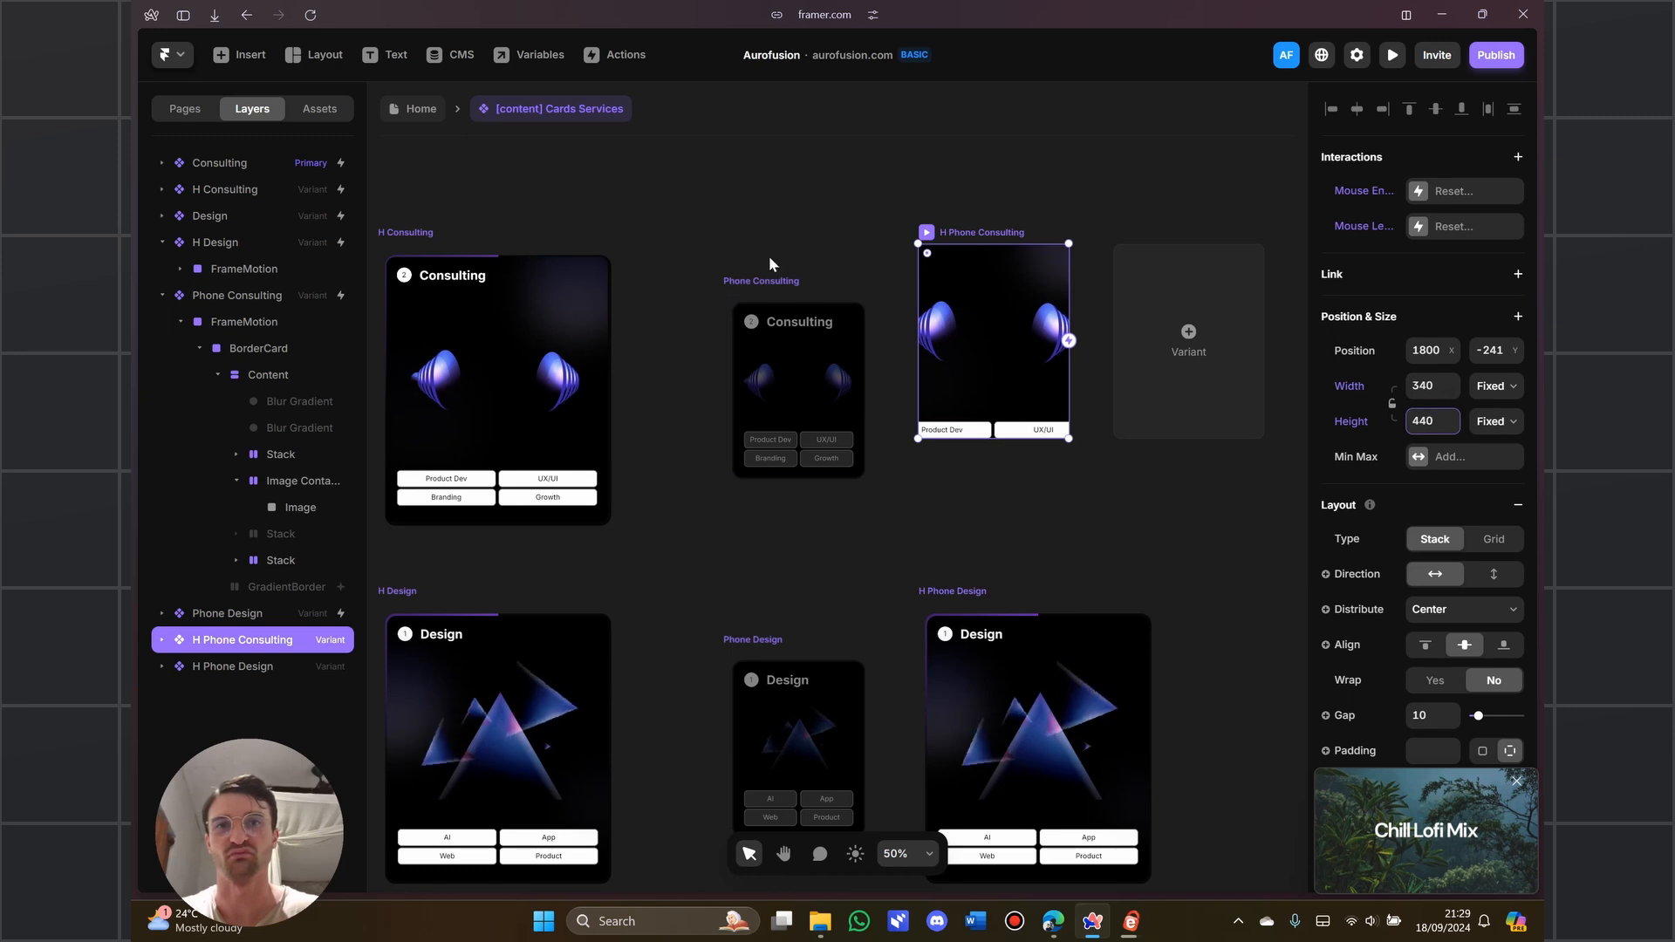
Set the FrameMotion layer inside H Phone Consulting to 300 wide and 400 high, matching the one in Phone Consulting
click(762, 276)
click(235, 329)
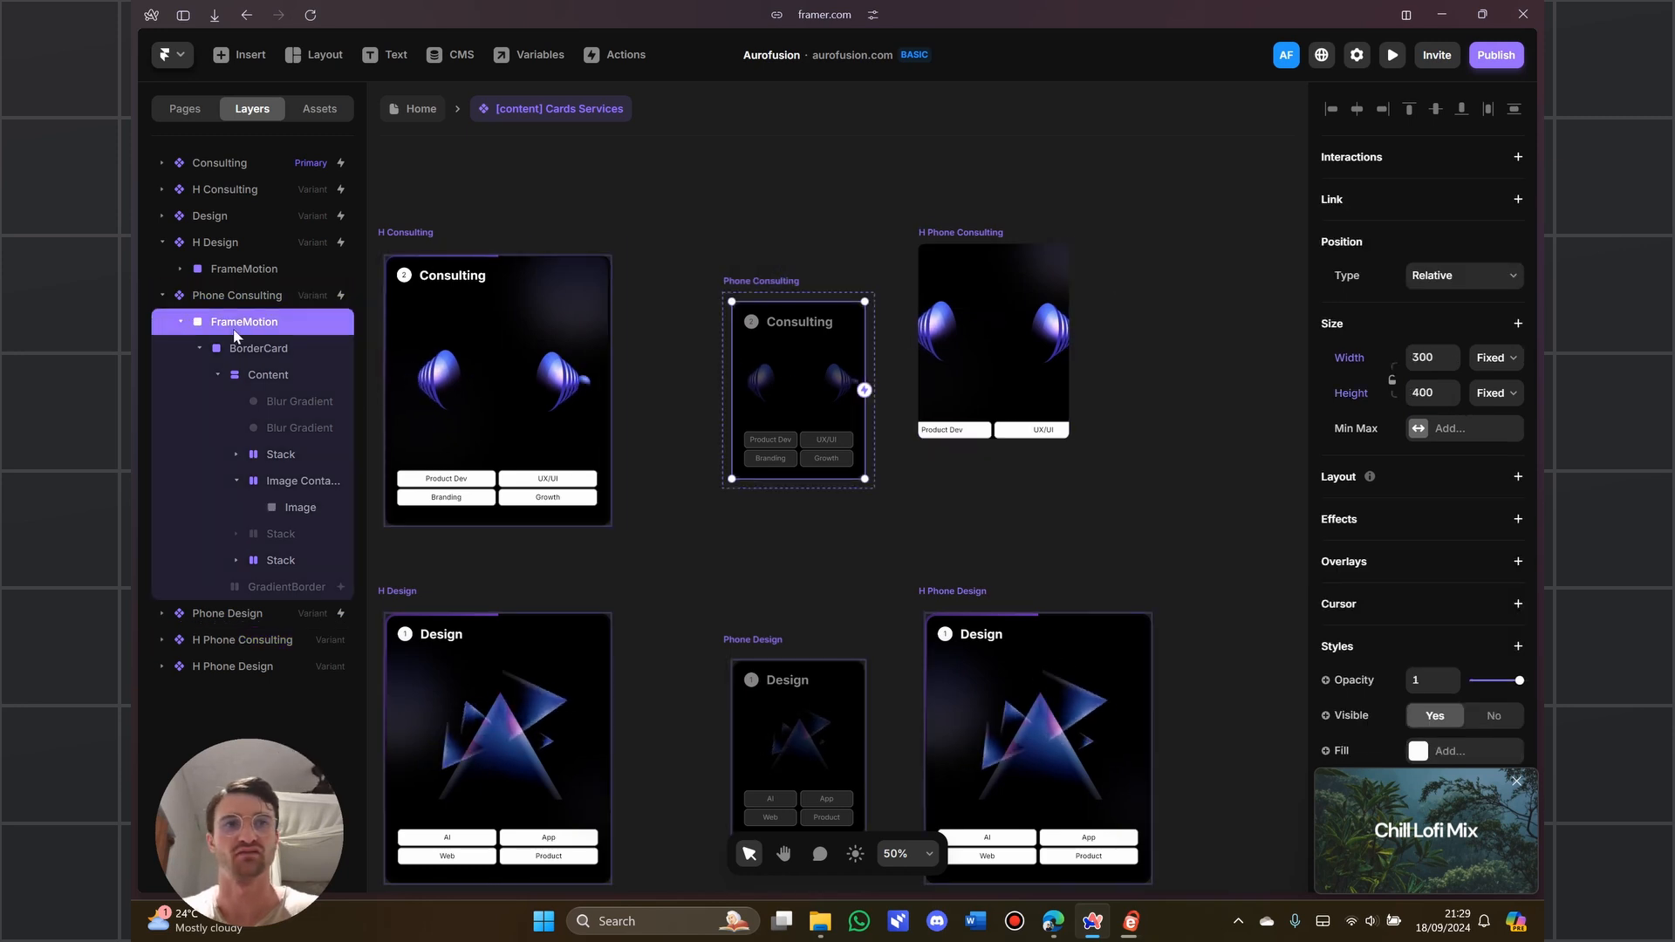
click(966, 244)
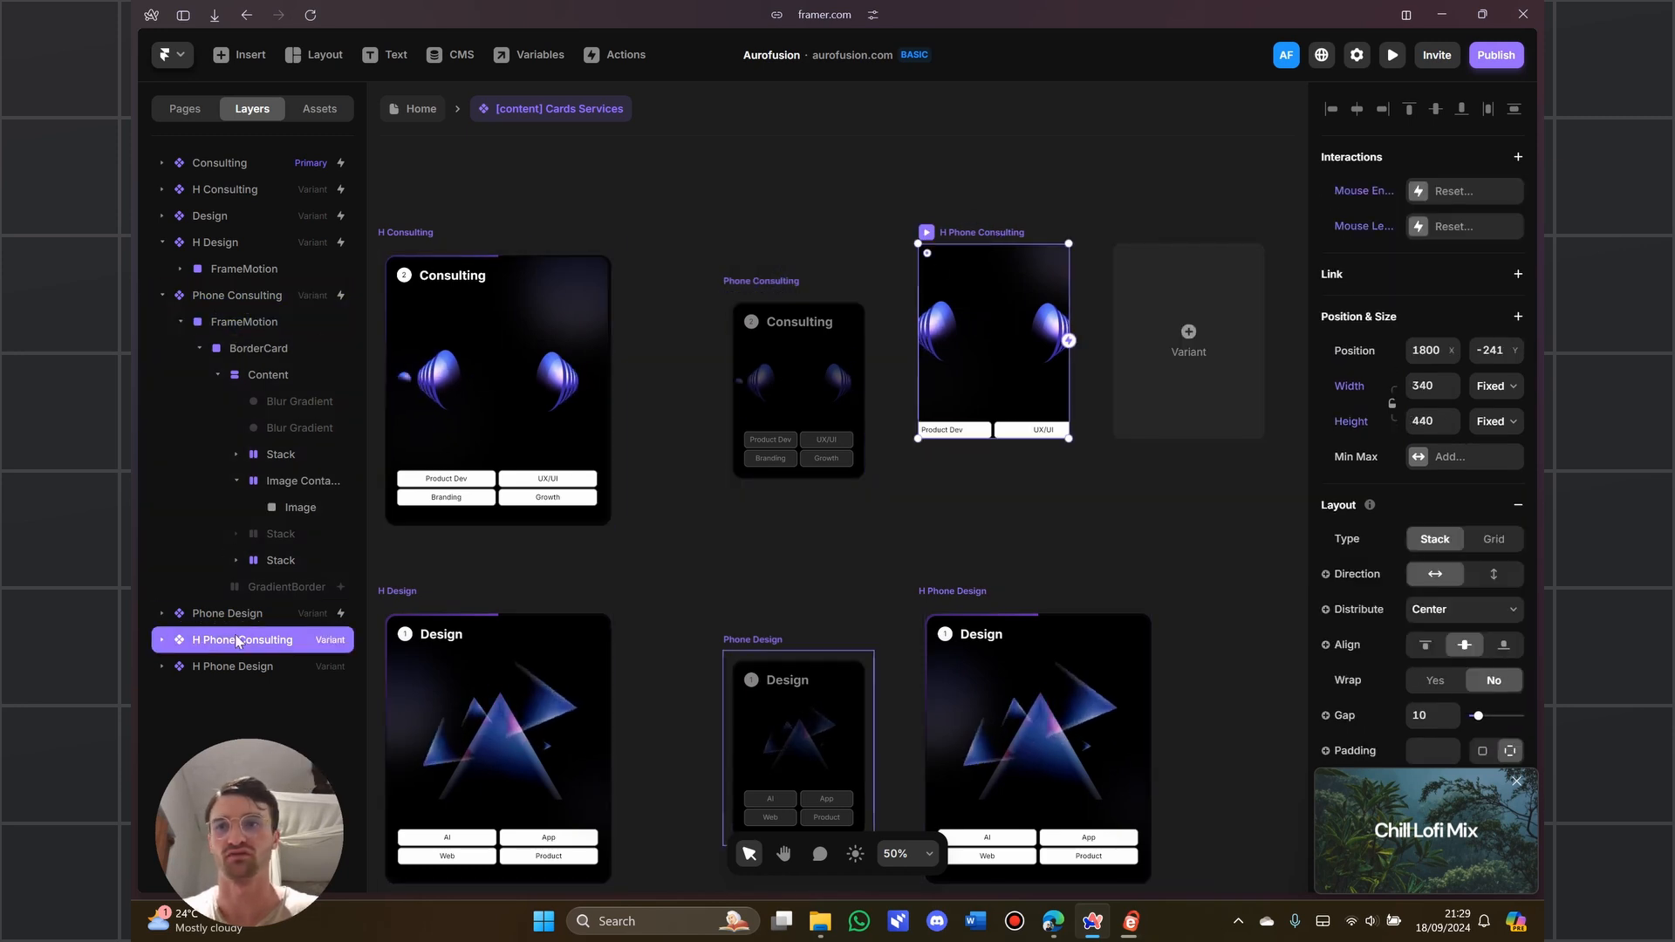
click(163, 640)
click(234, 672)
click(1422, 356)
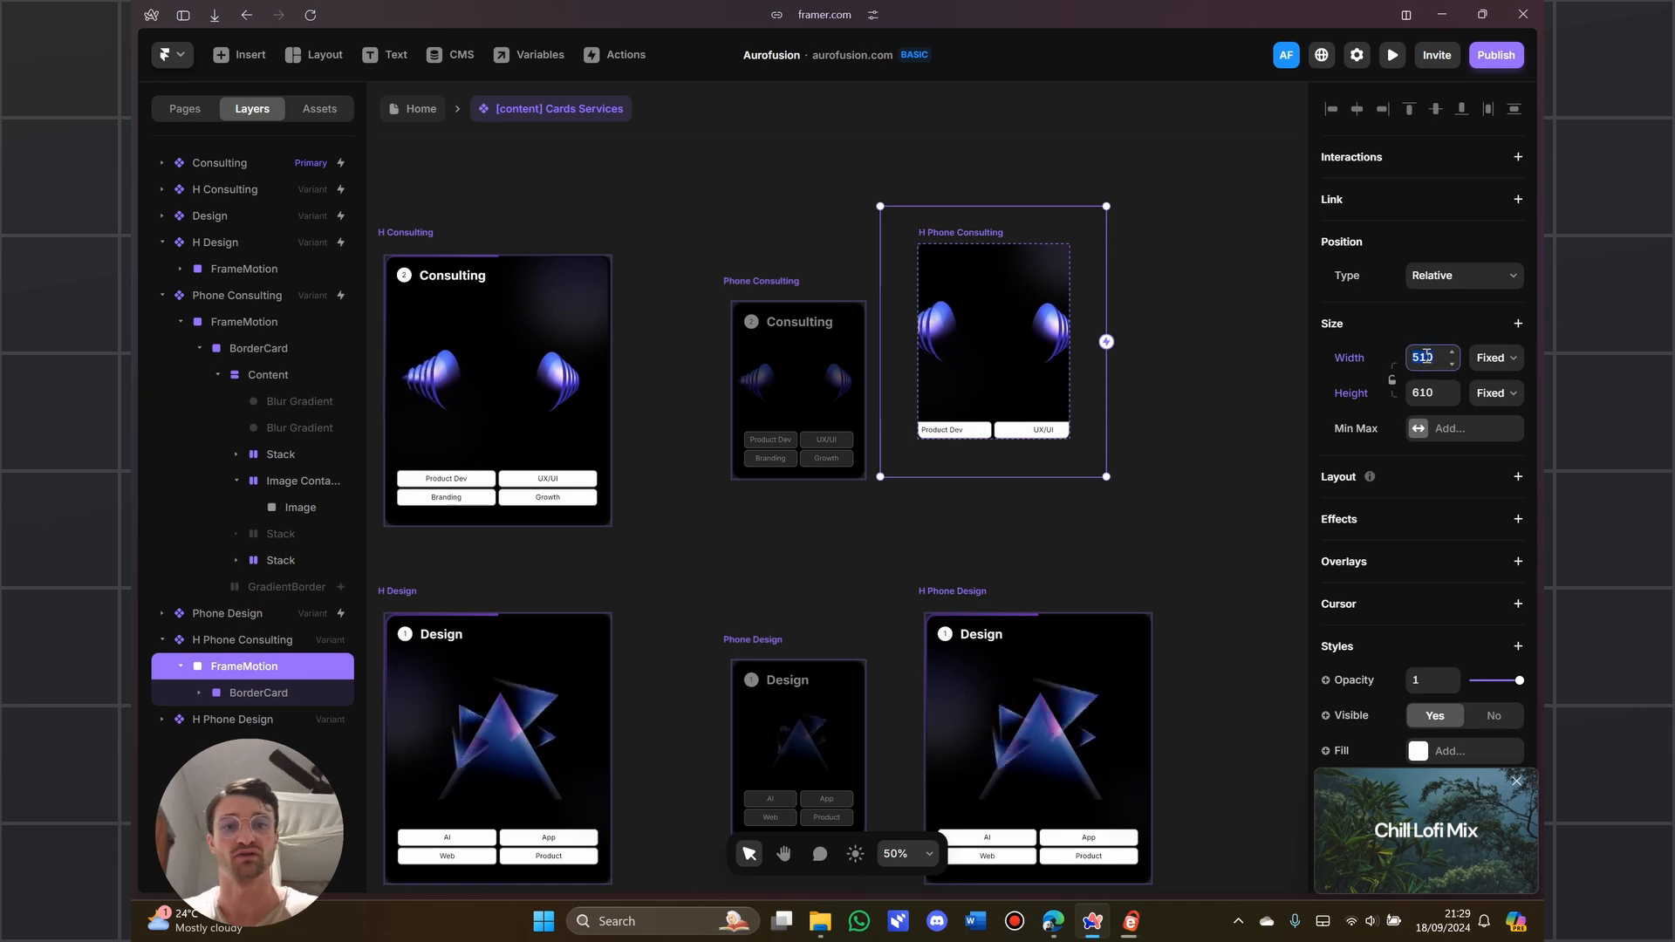
text(300)
key(Tab)
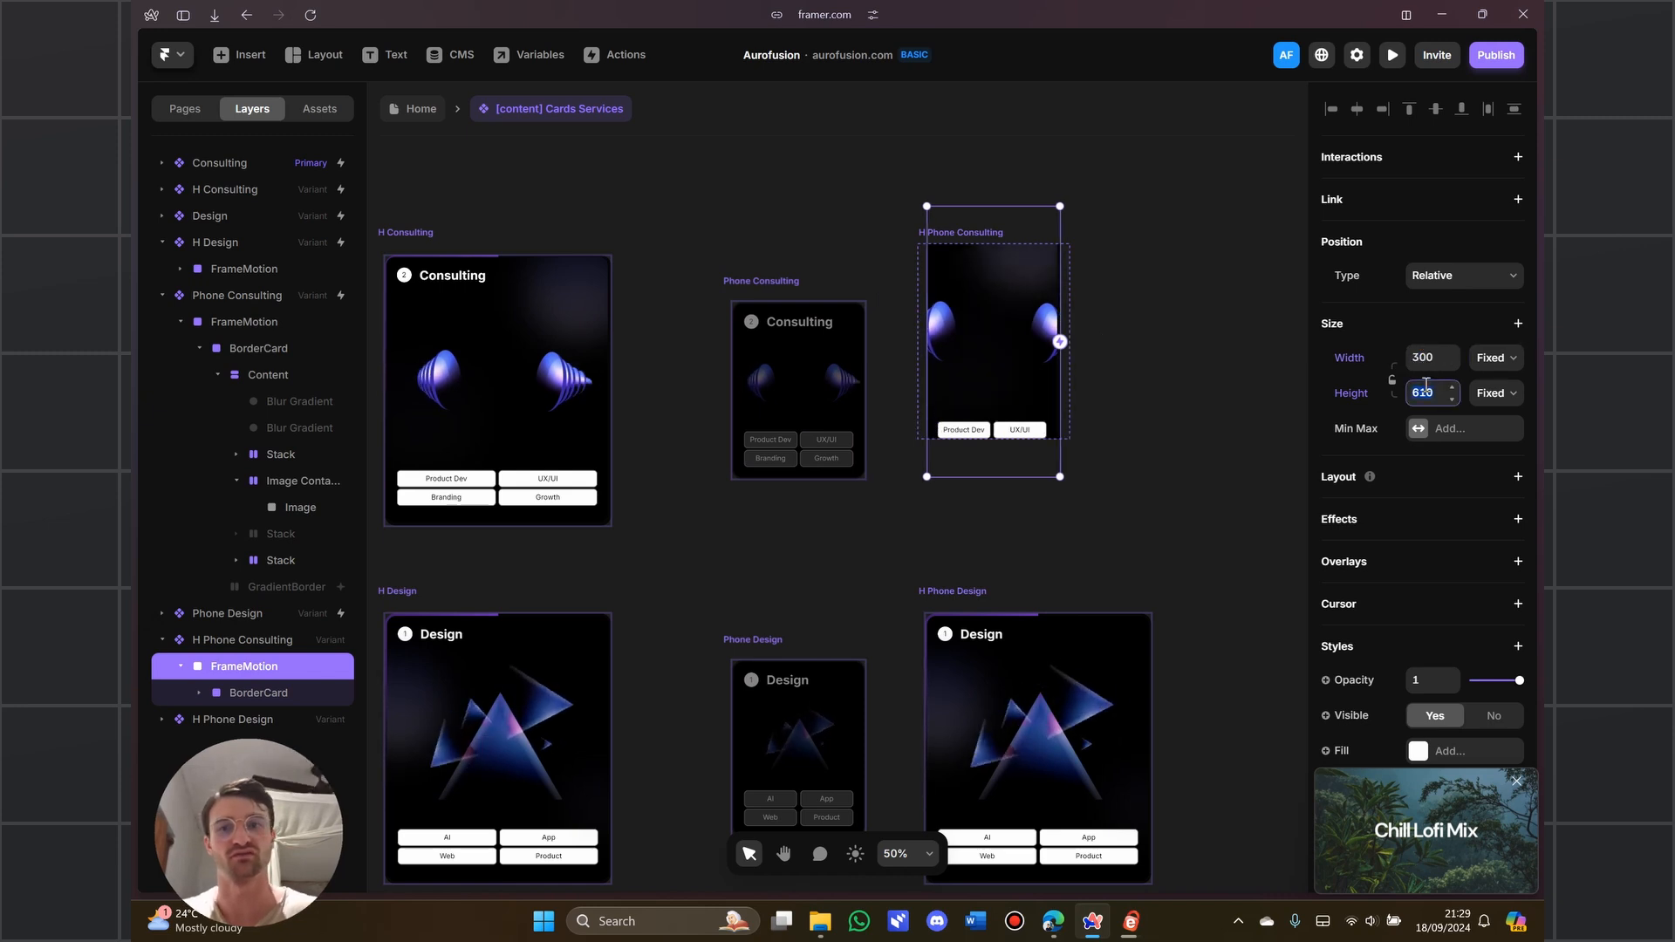
key(Return)
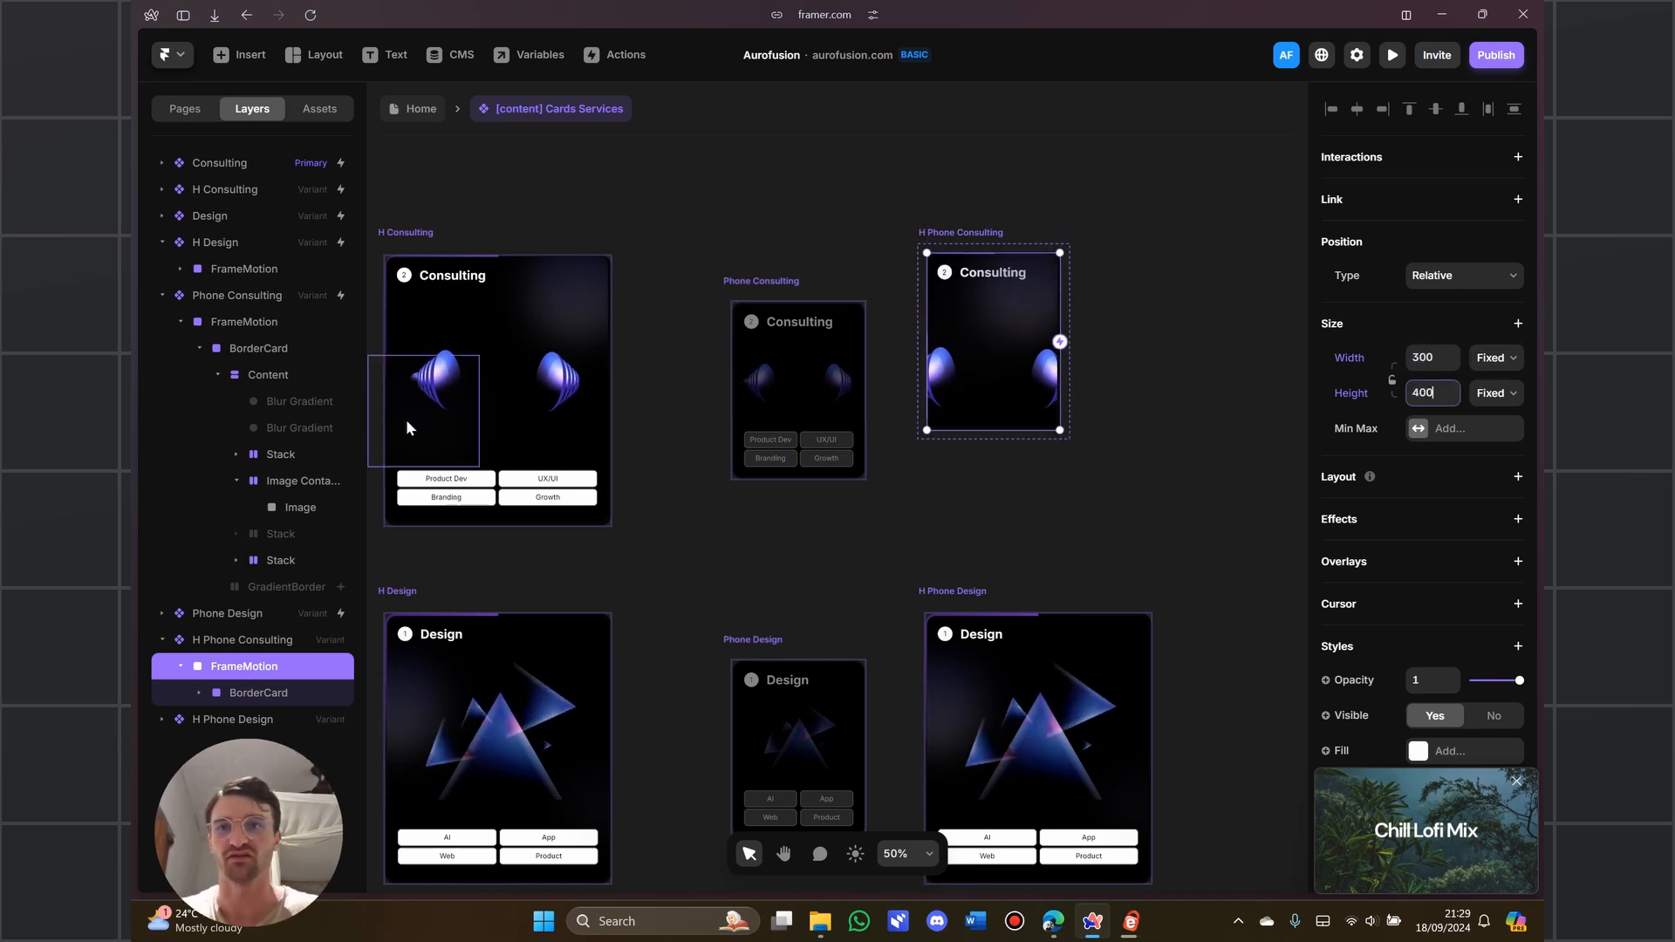
Compare the position and size settings of the BorderCard and Content layers between Phone Consulting and H Phone Consulting
click(228, 692)
click(246, 349)
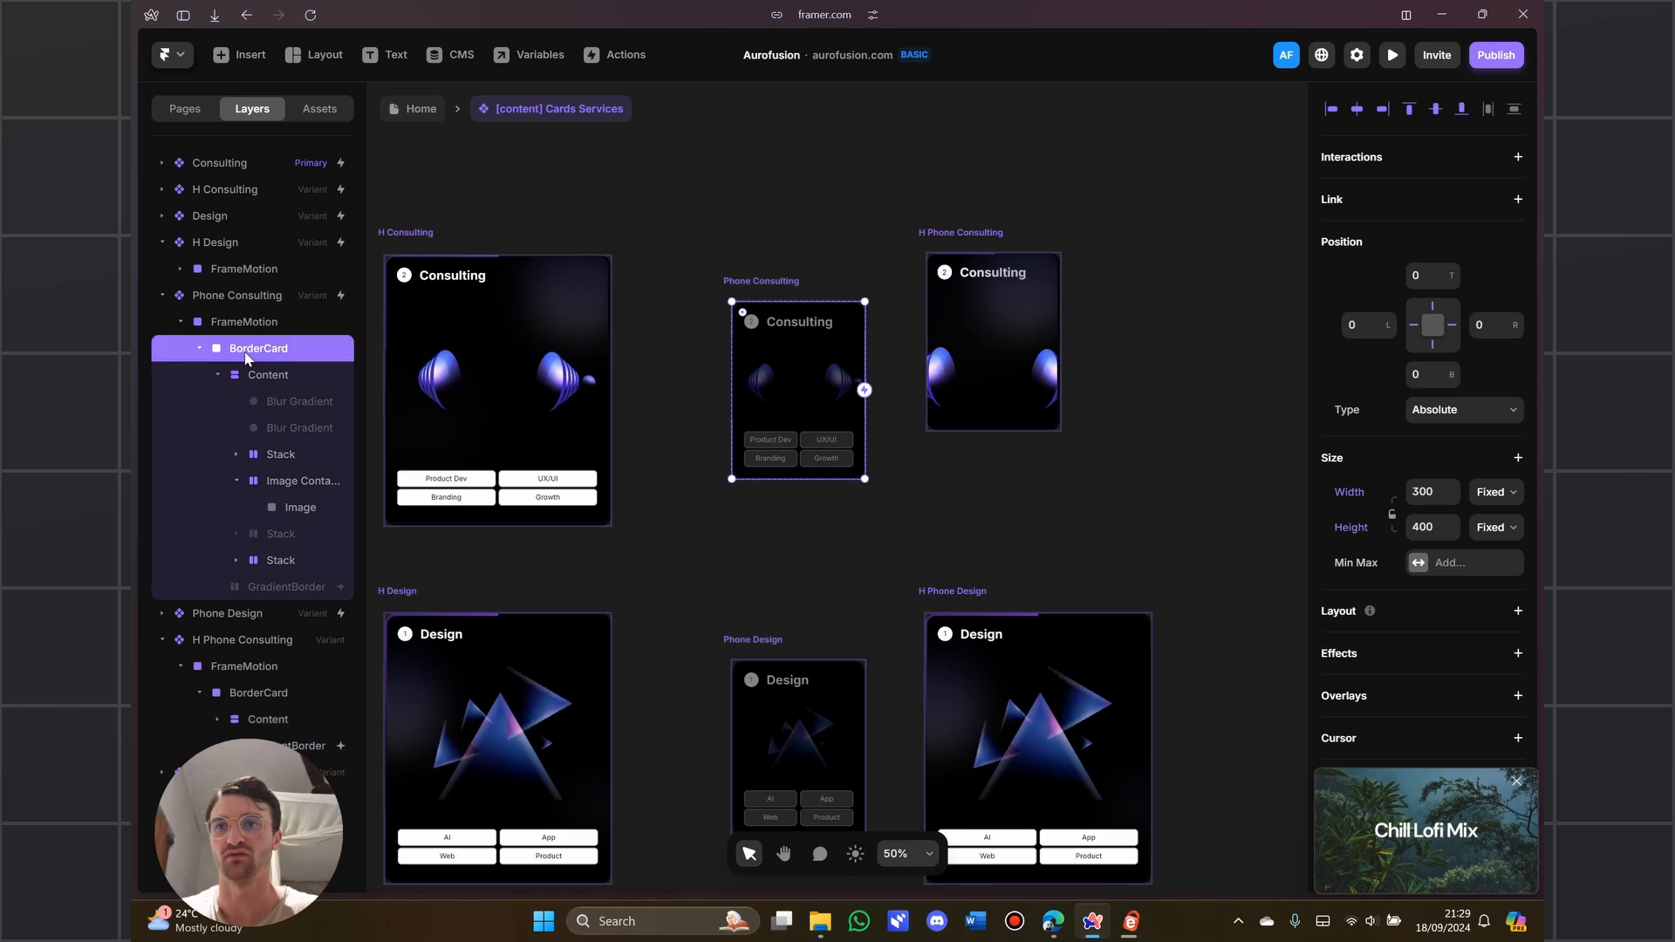
click(164, 241)
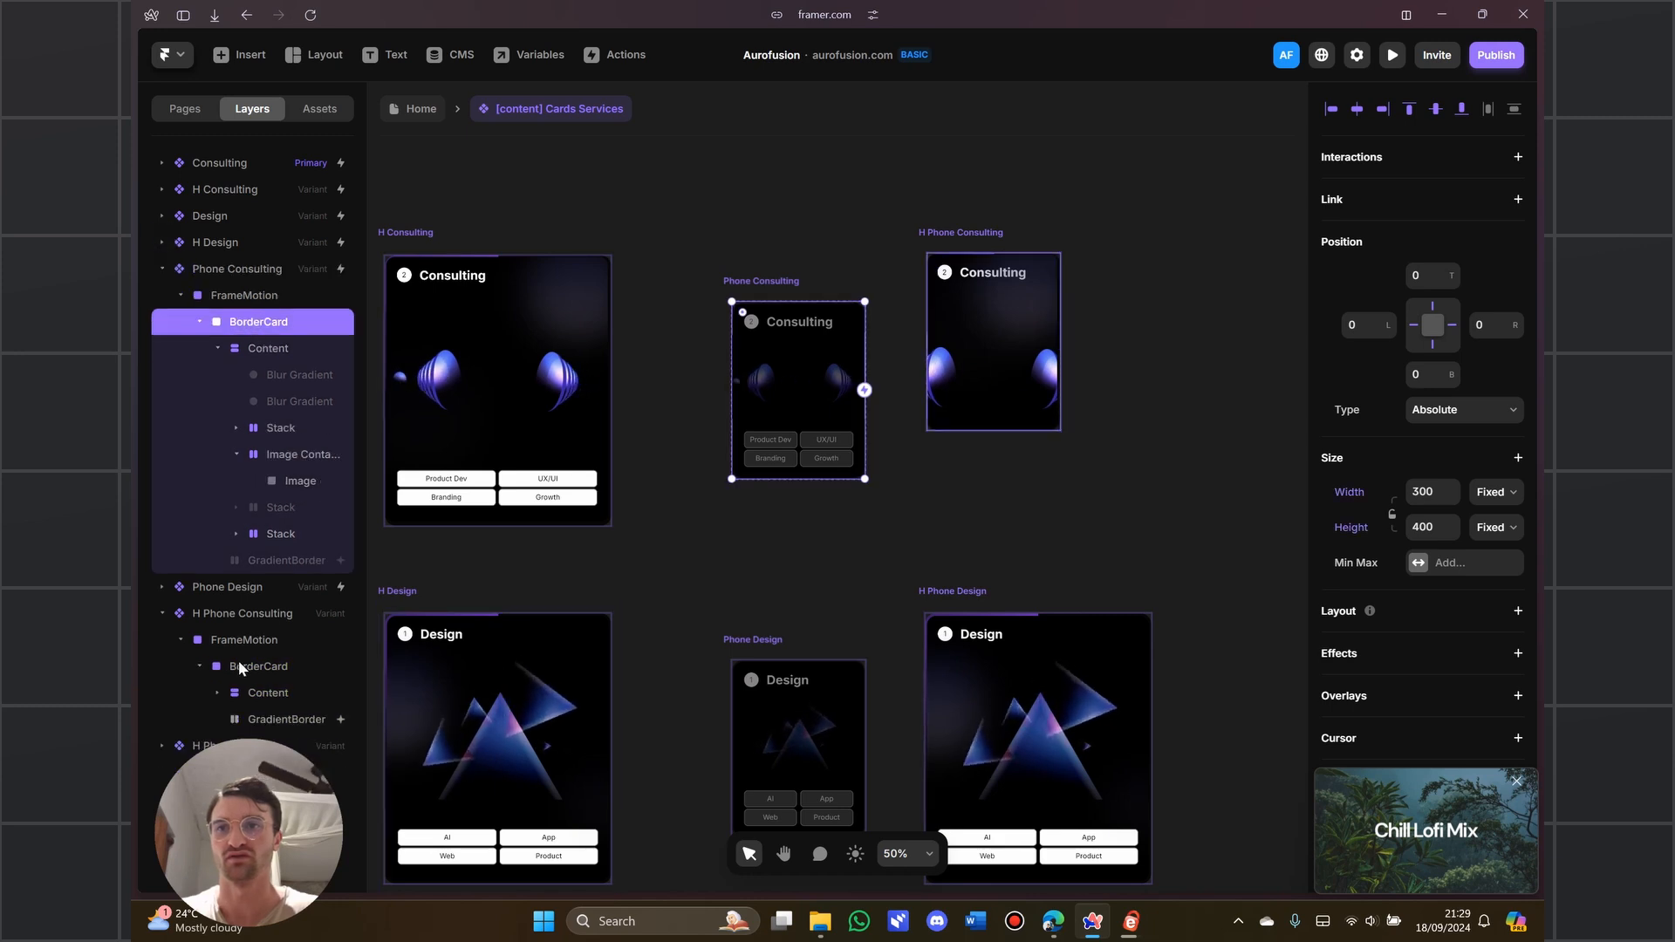
click(218, 348)
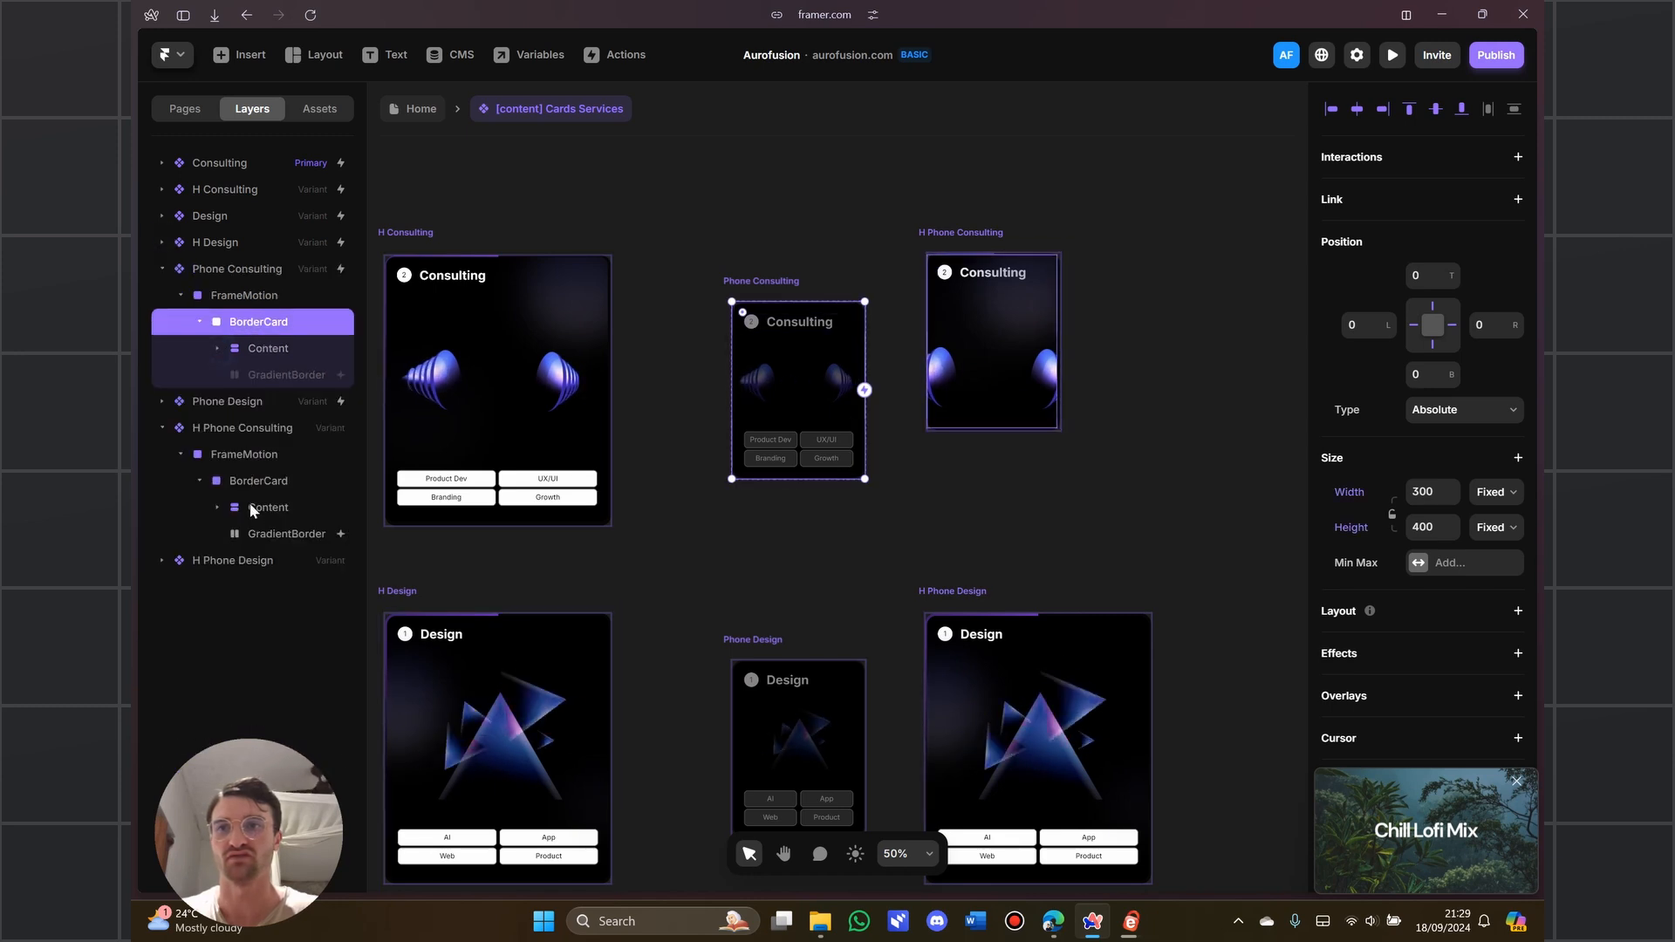
click(253, 481)
click(253, 322)
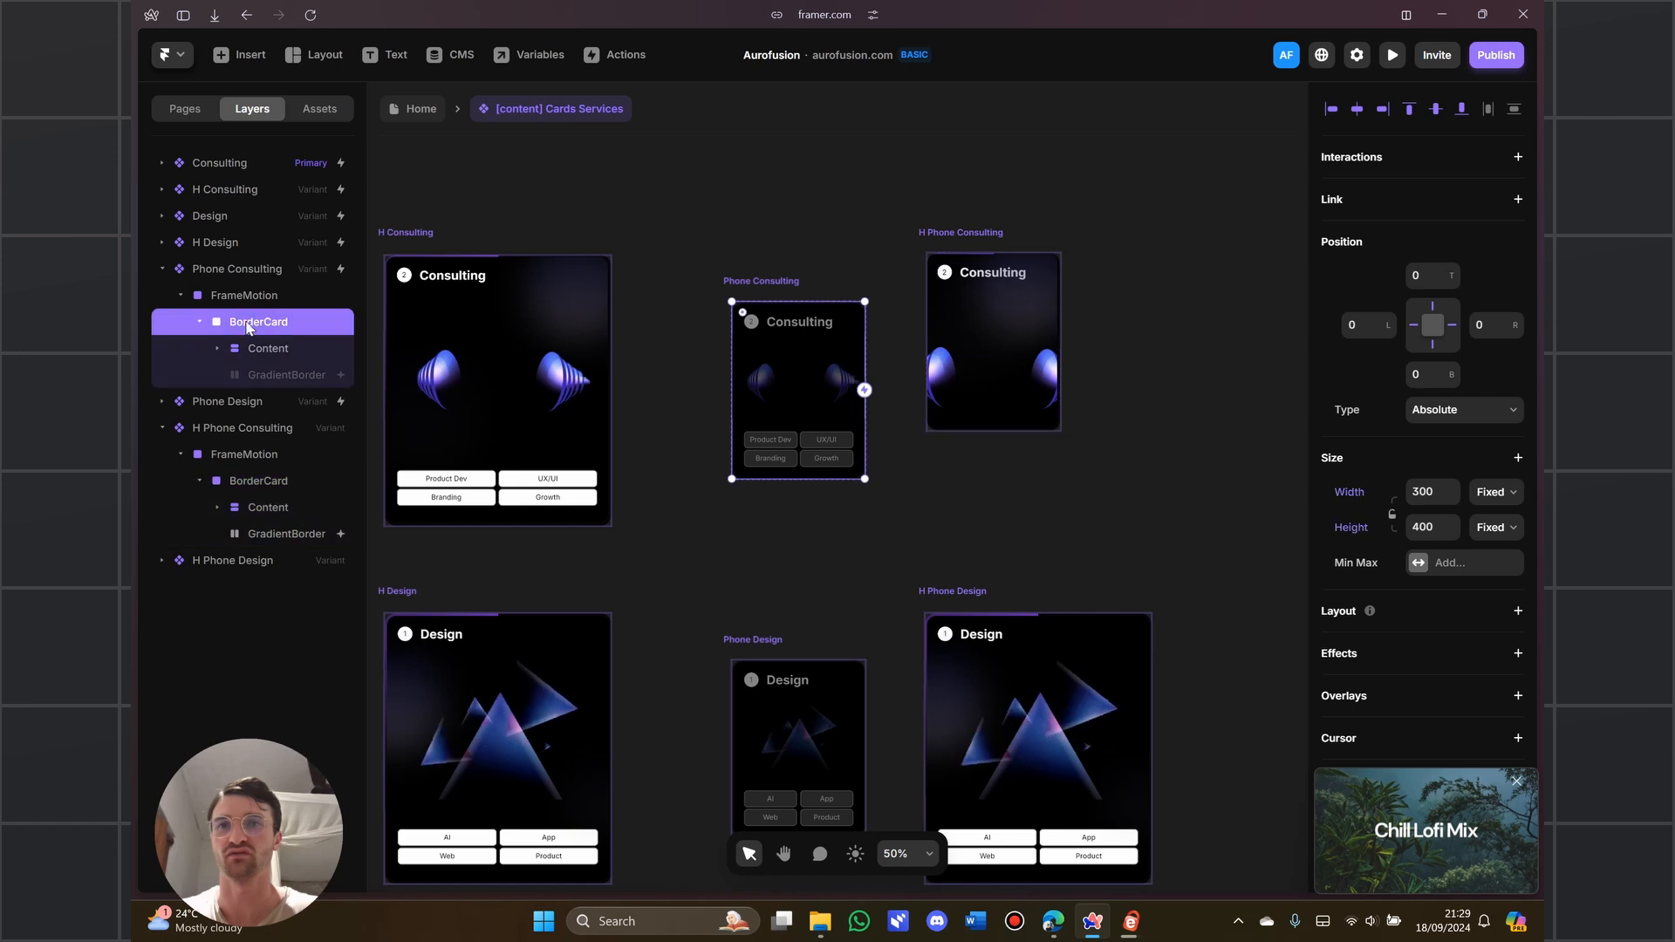
click(264, 510)
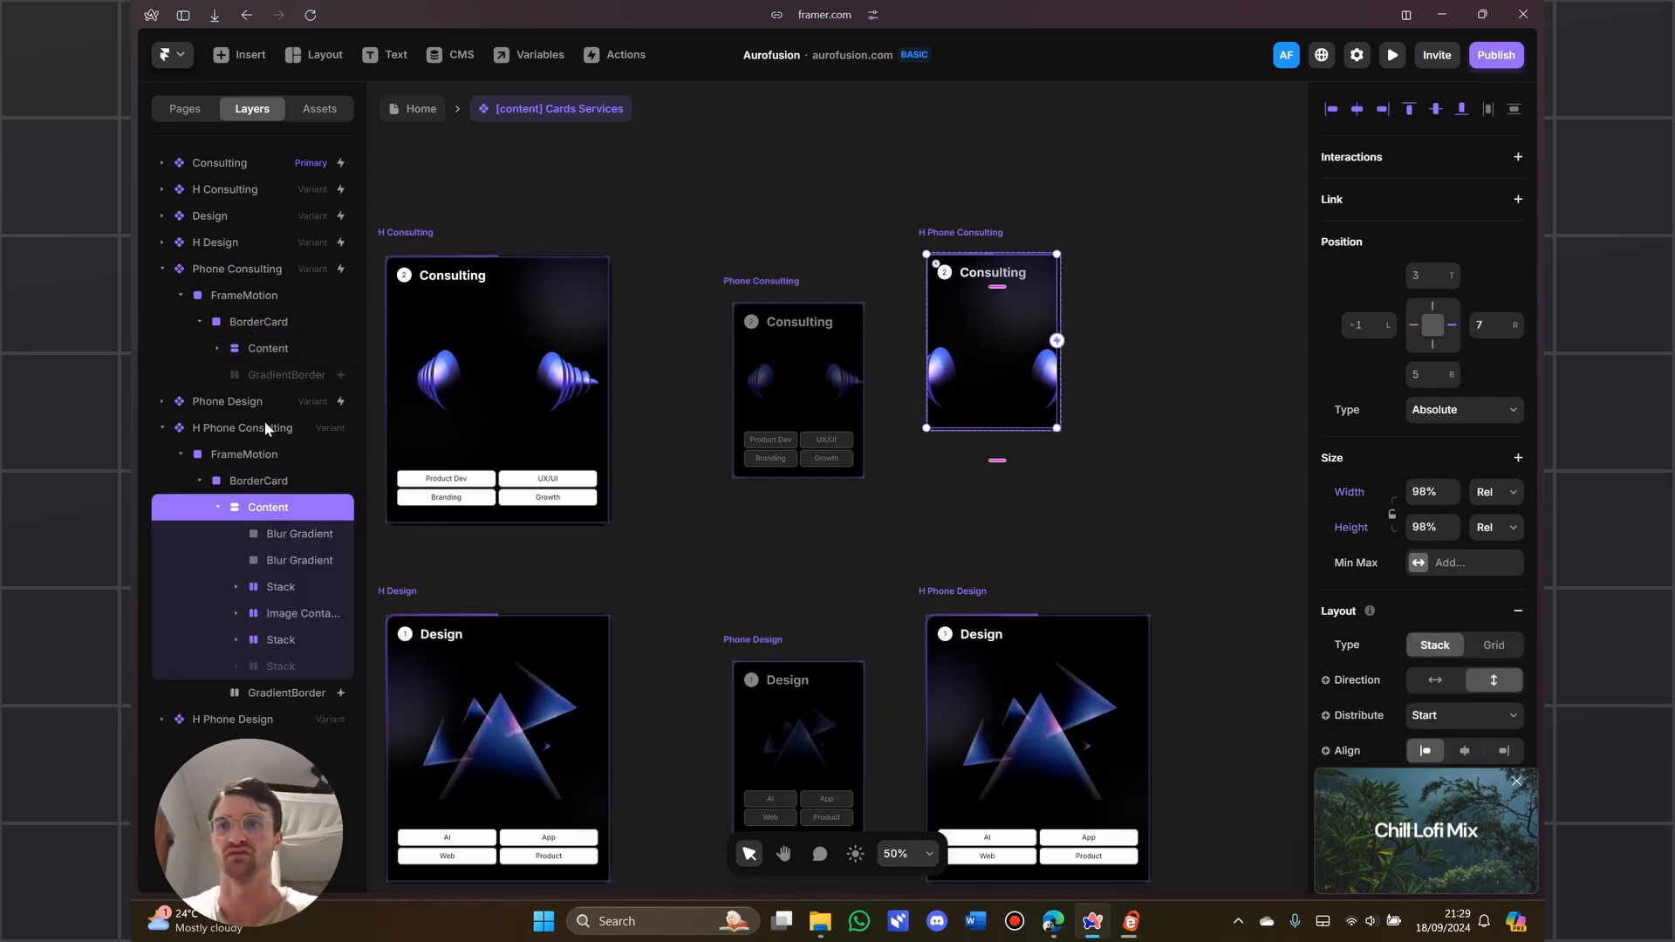
click(263, 343)
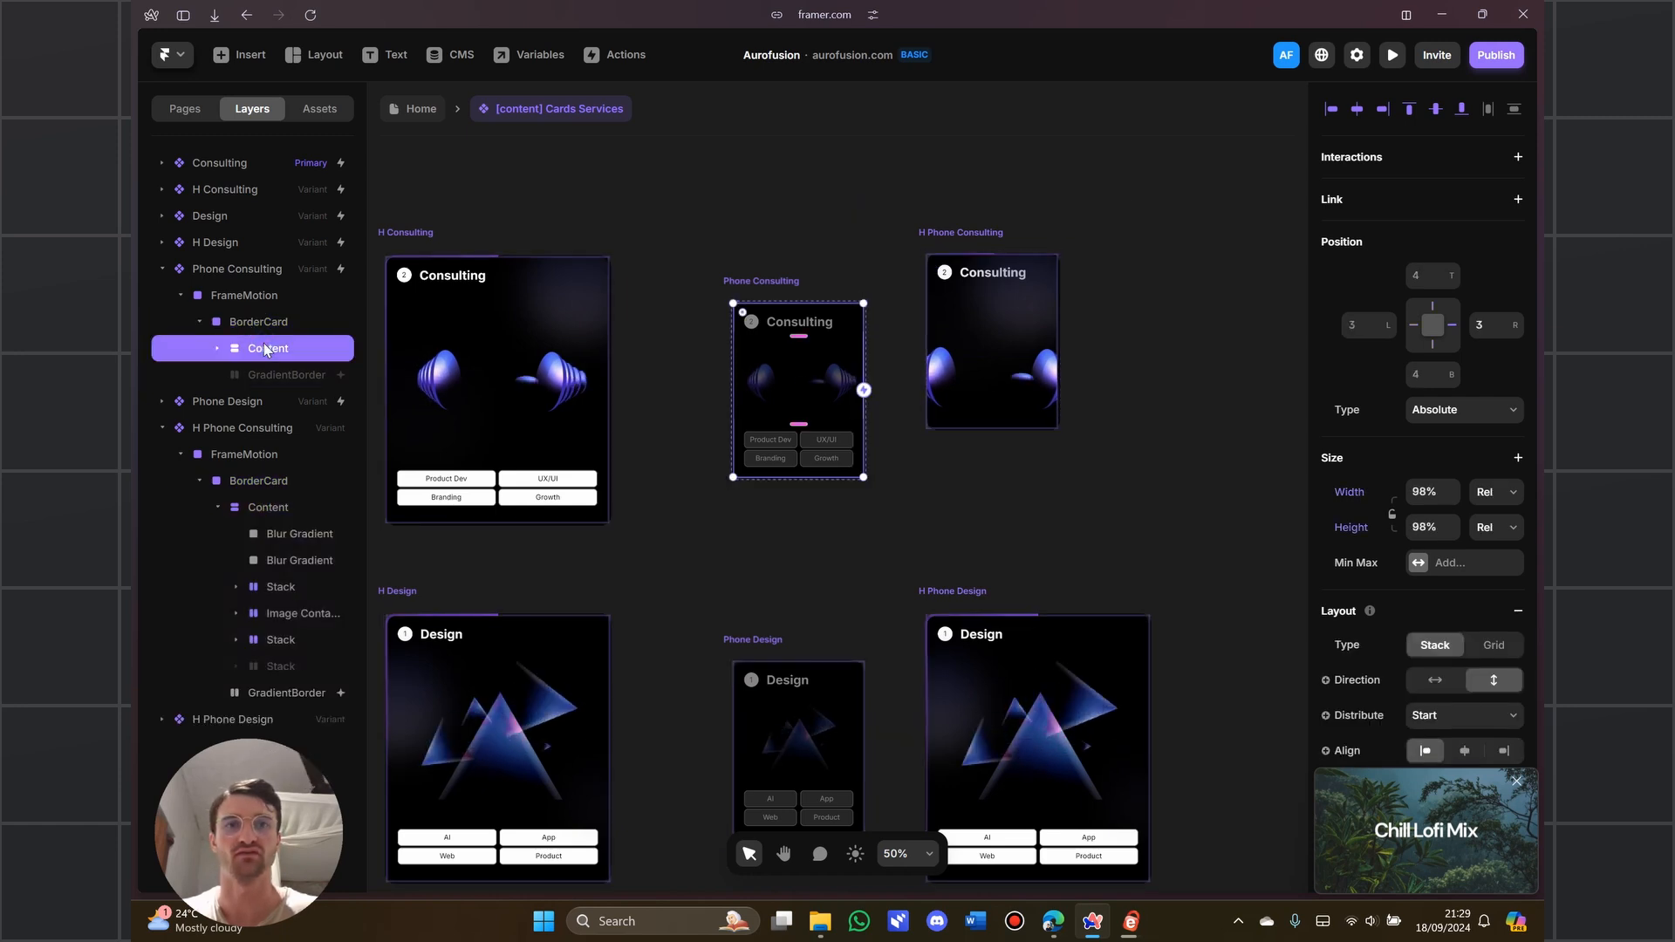
double_click(947, 278)
click(240, 427)
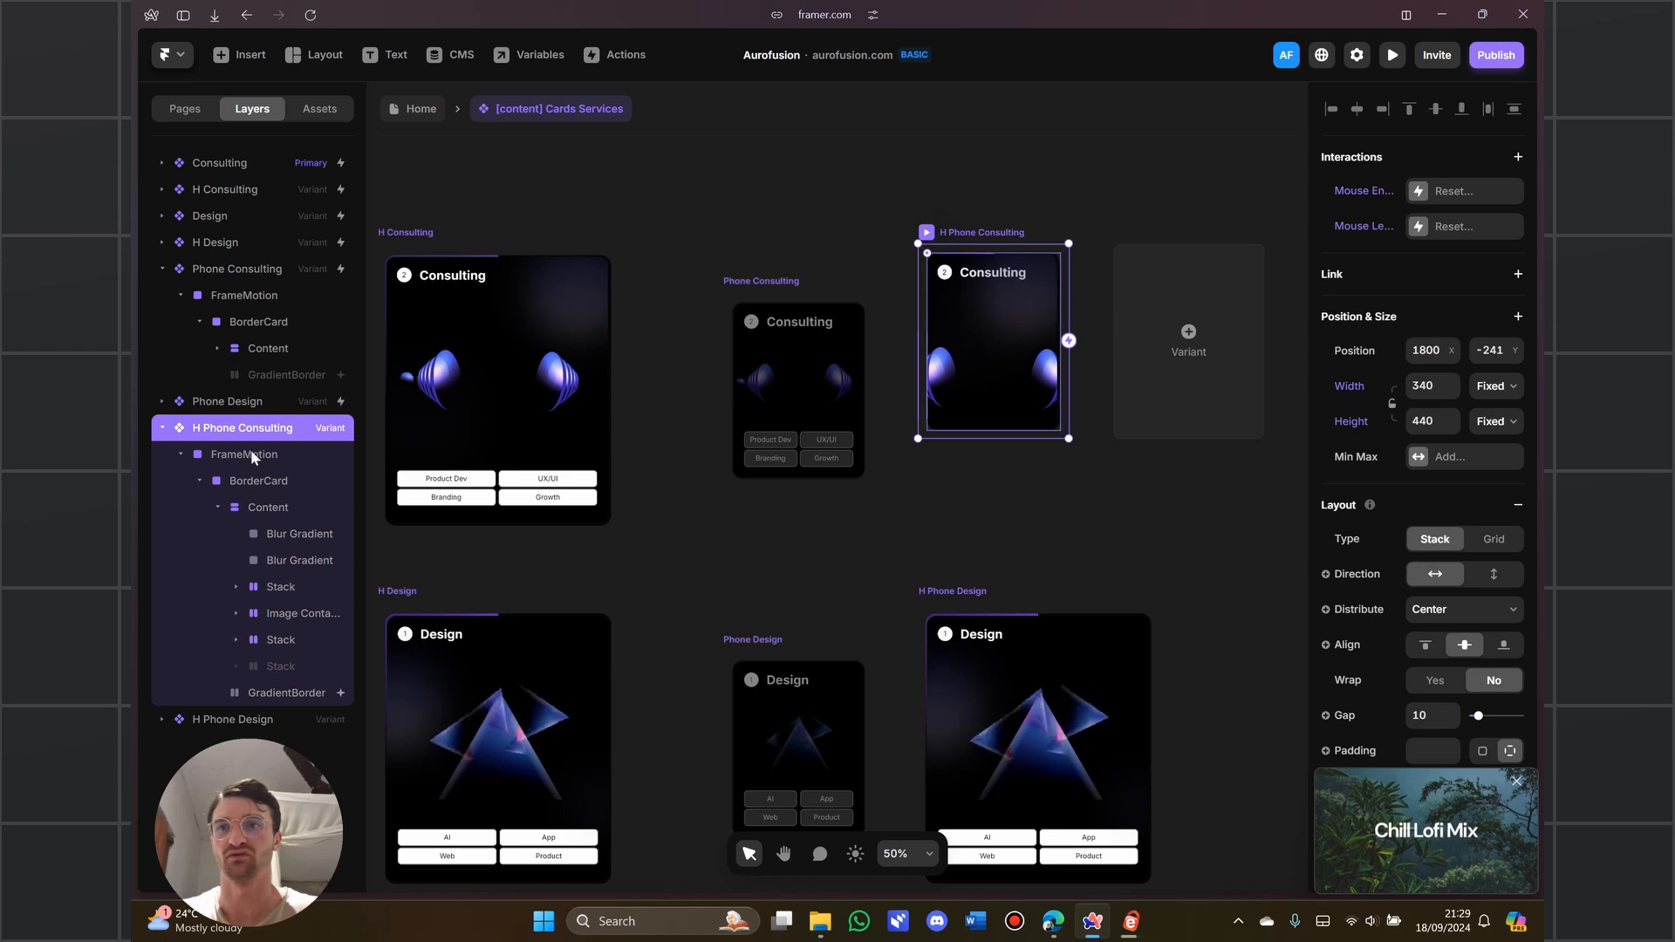
click(253, 499)
click(254, 480)
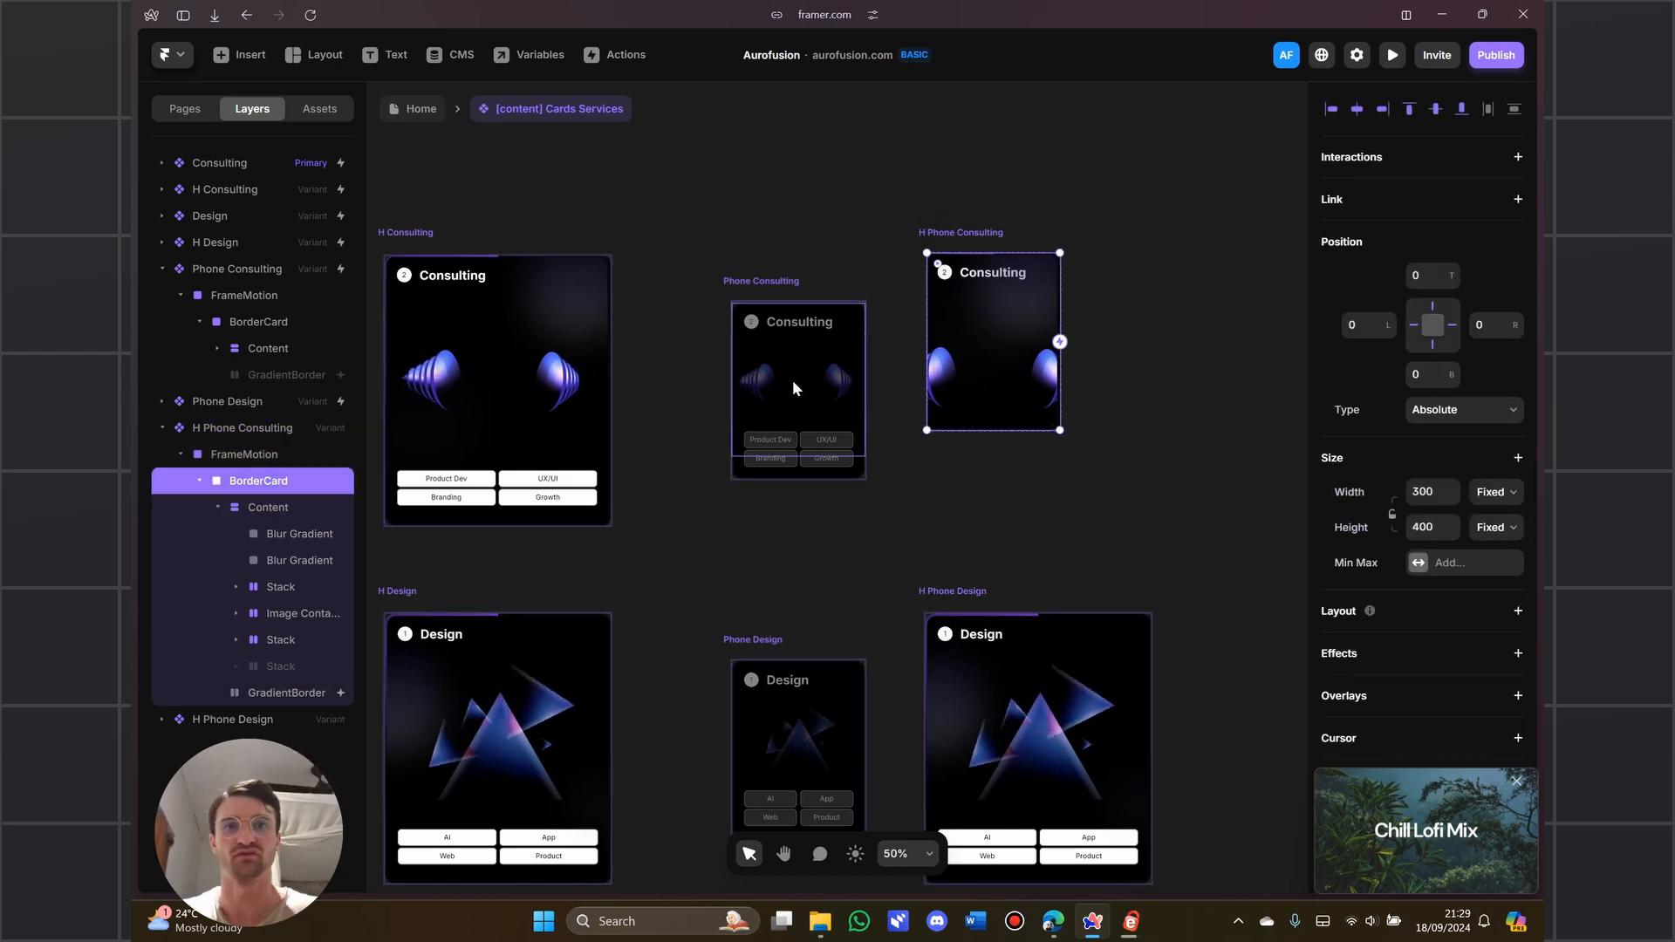
Align H Phone Consulting beside Phone Consulting and resize its image layer to 301 wide and 345 high to match
drag(953, 234, 954, 282)
ctrl+click(997, 413)
ctrl+click(1025, 417)
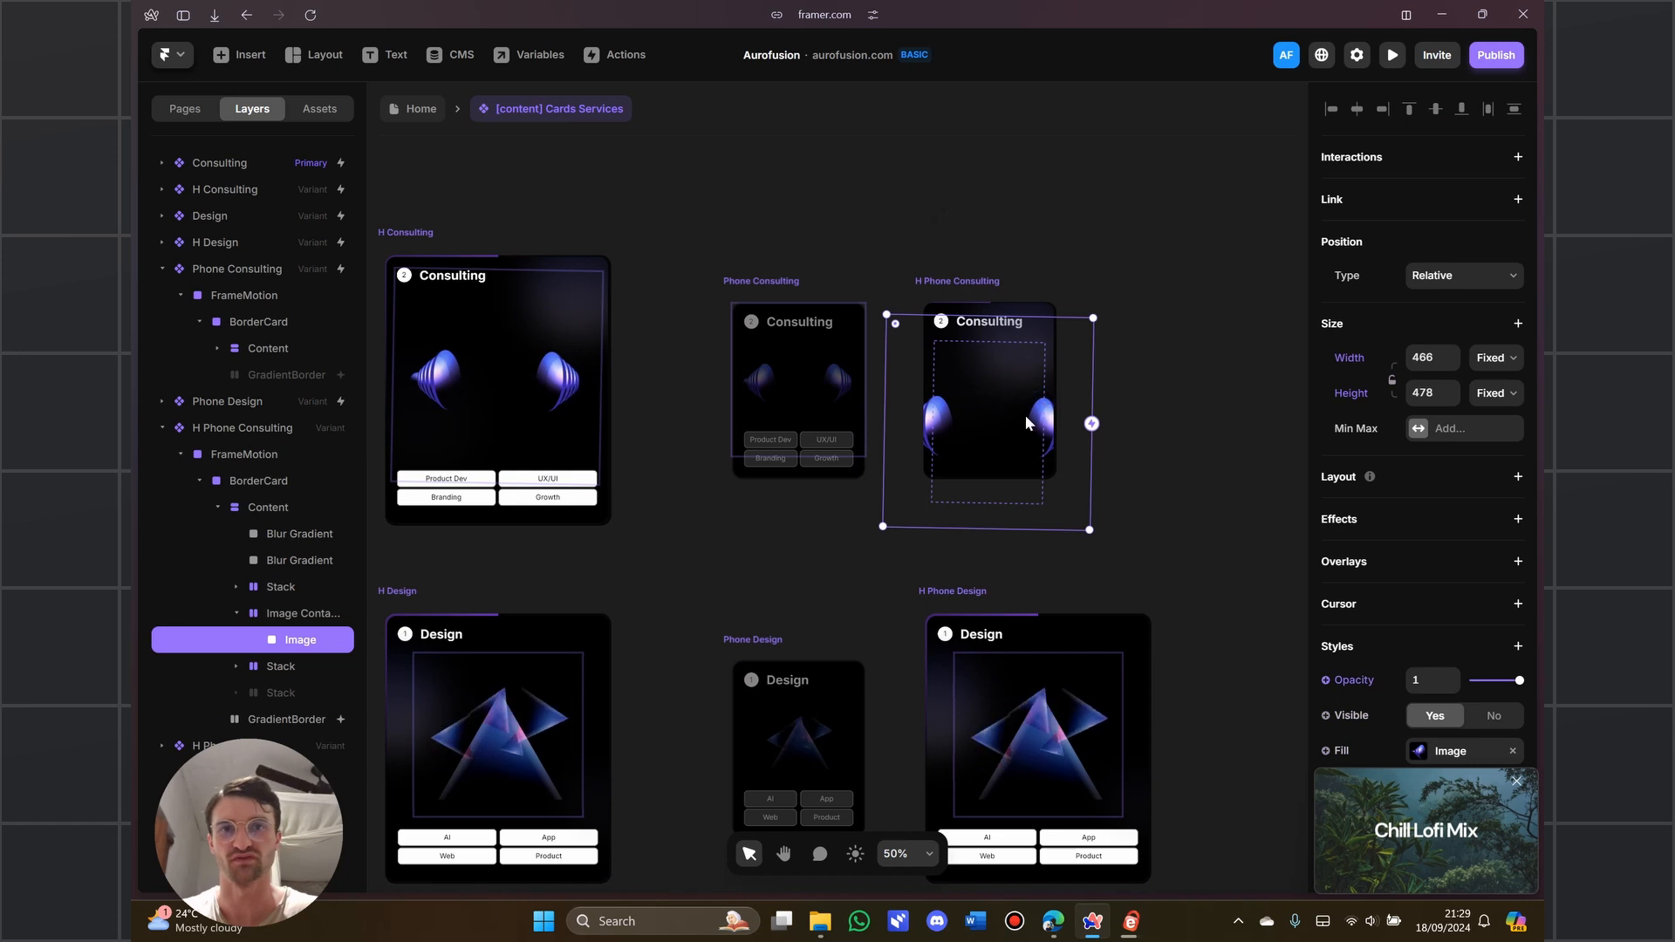
click(218, 348)
click(286, 485)
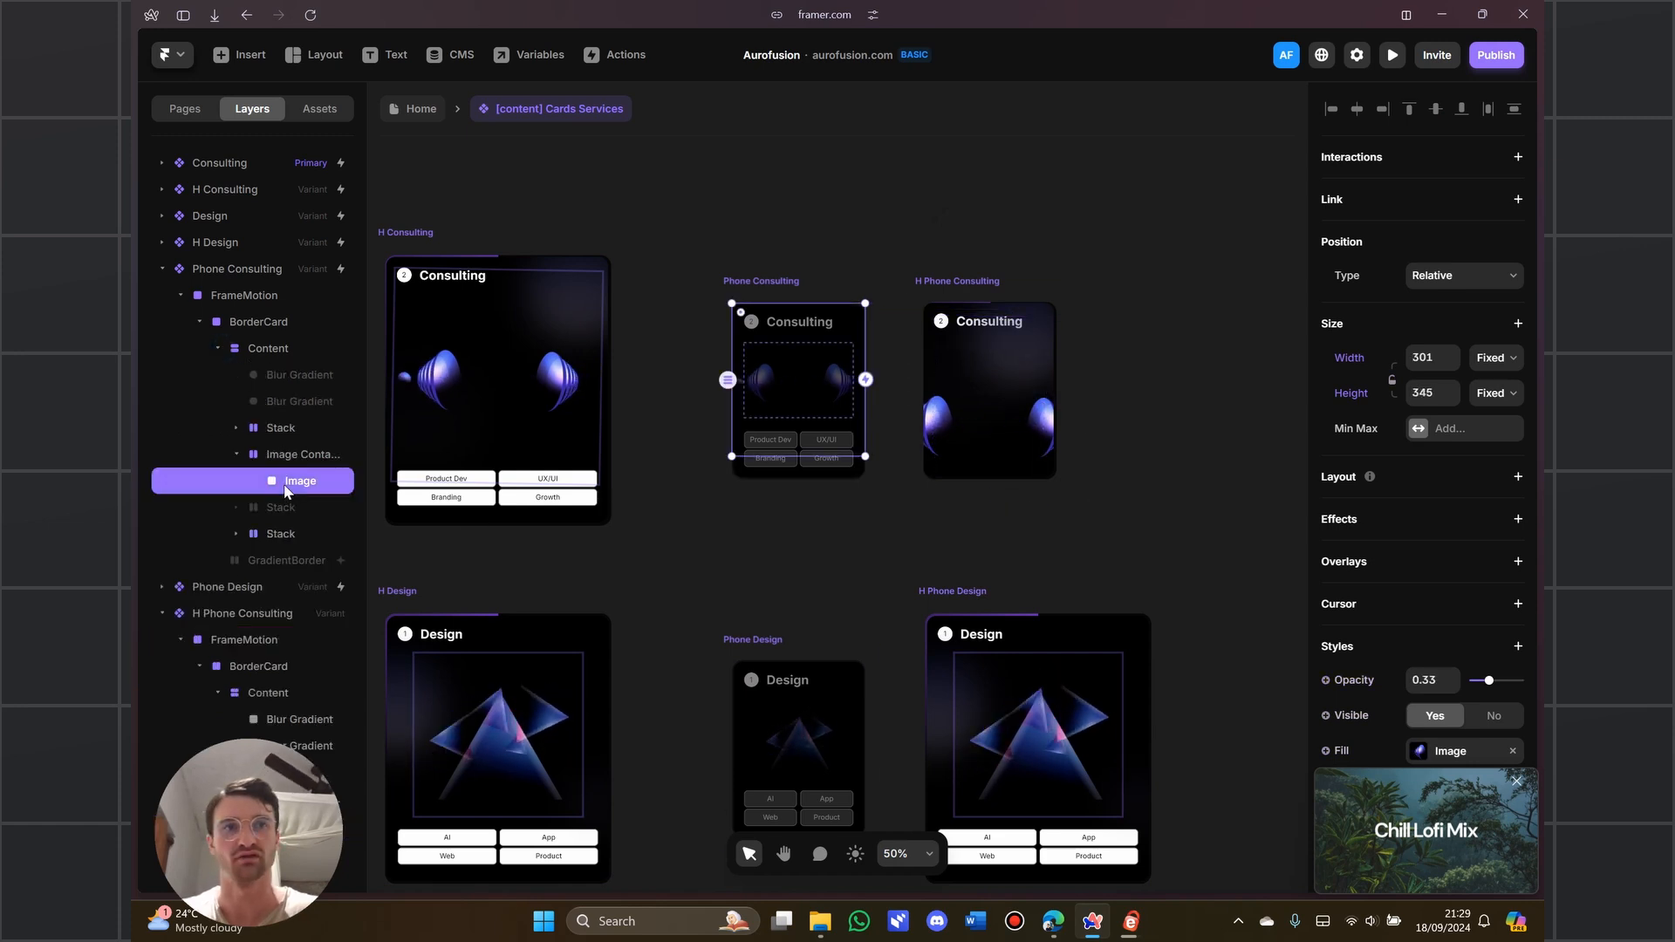
click(288, 824)
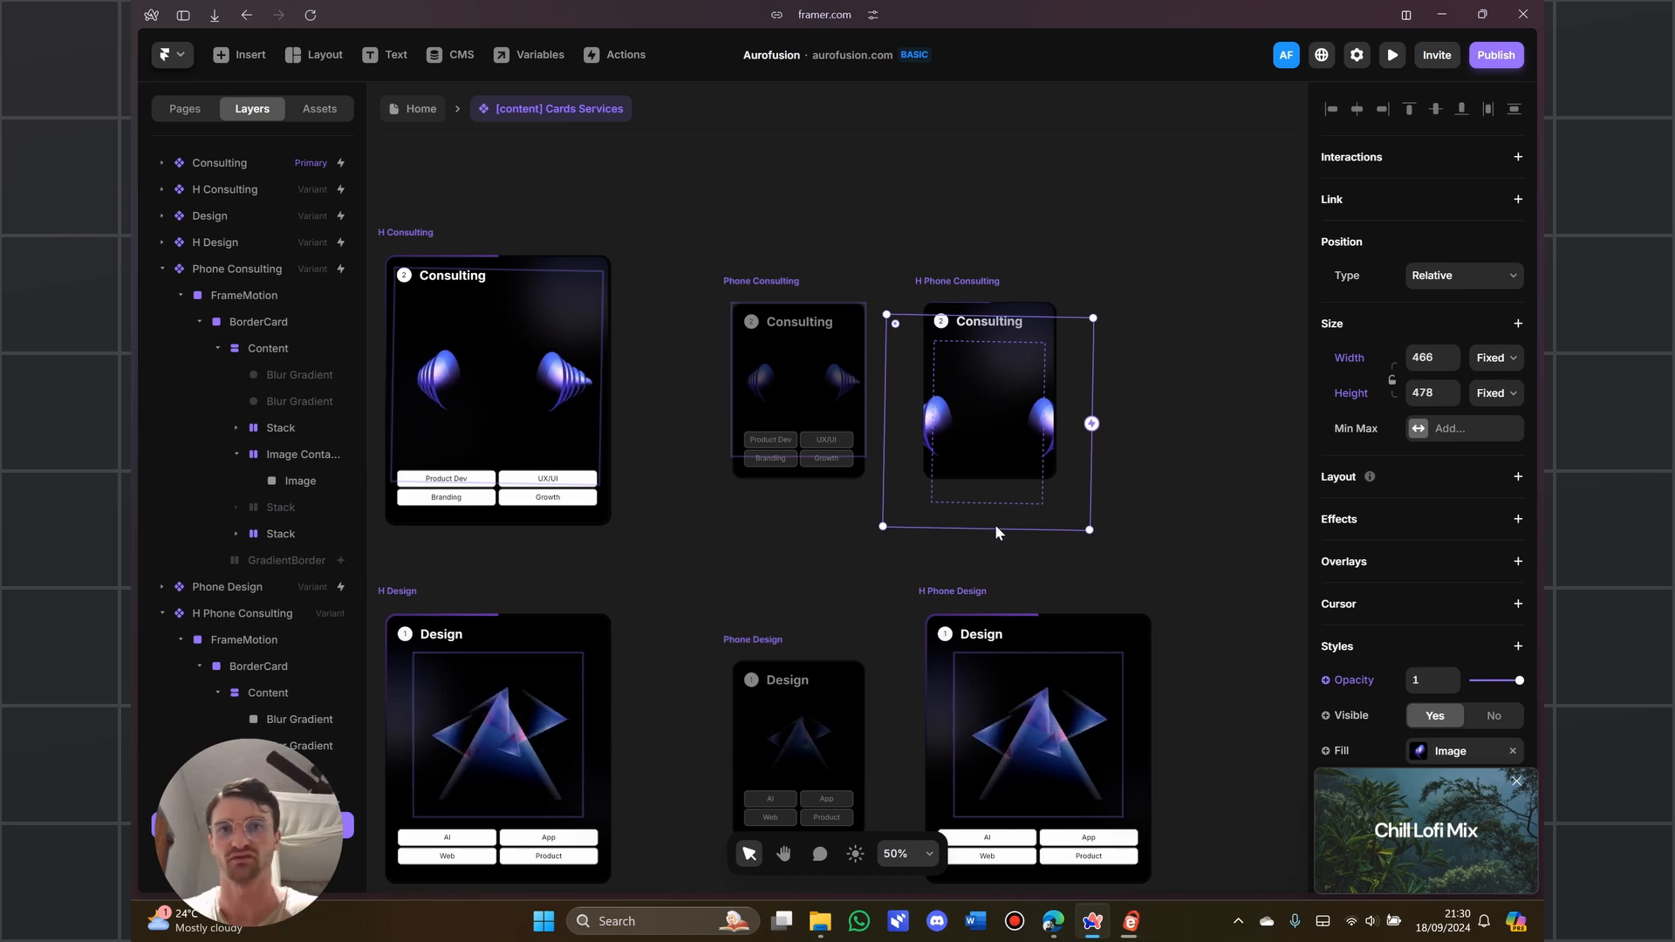
drag(996, 527, 998, 477)
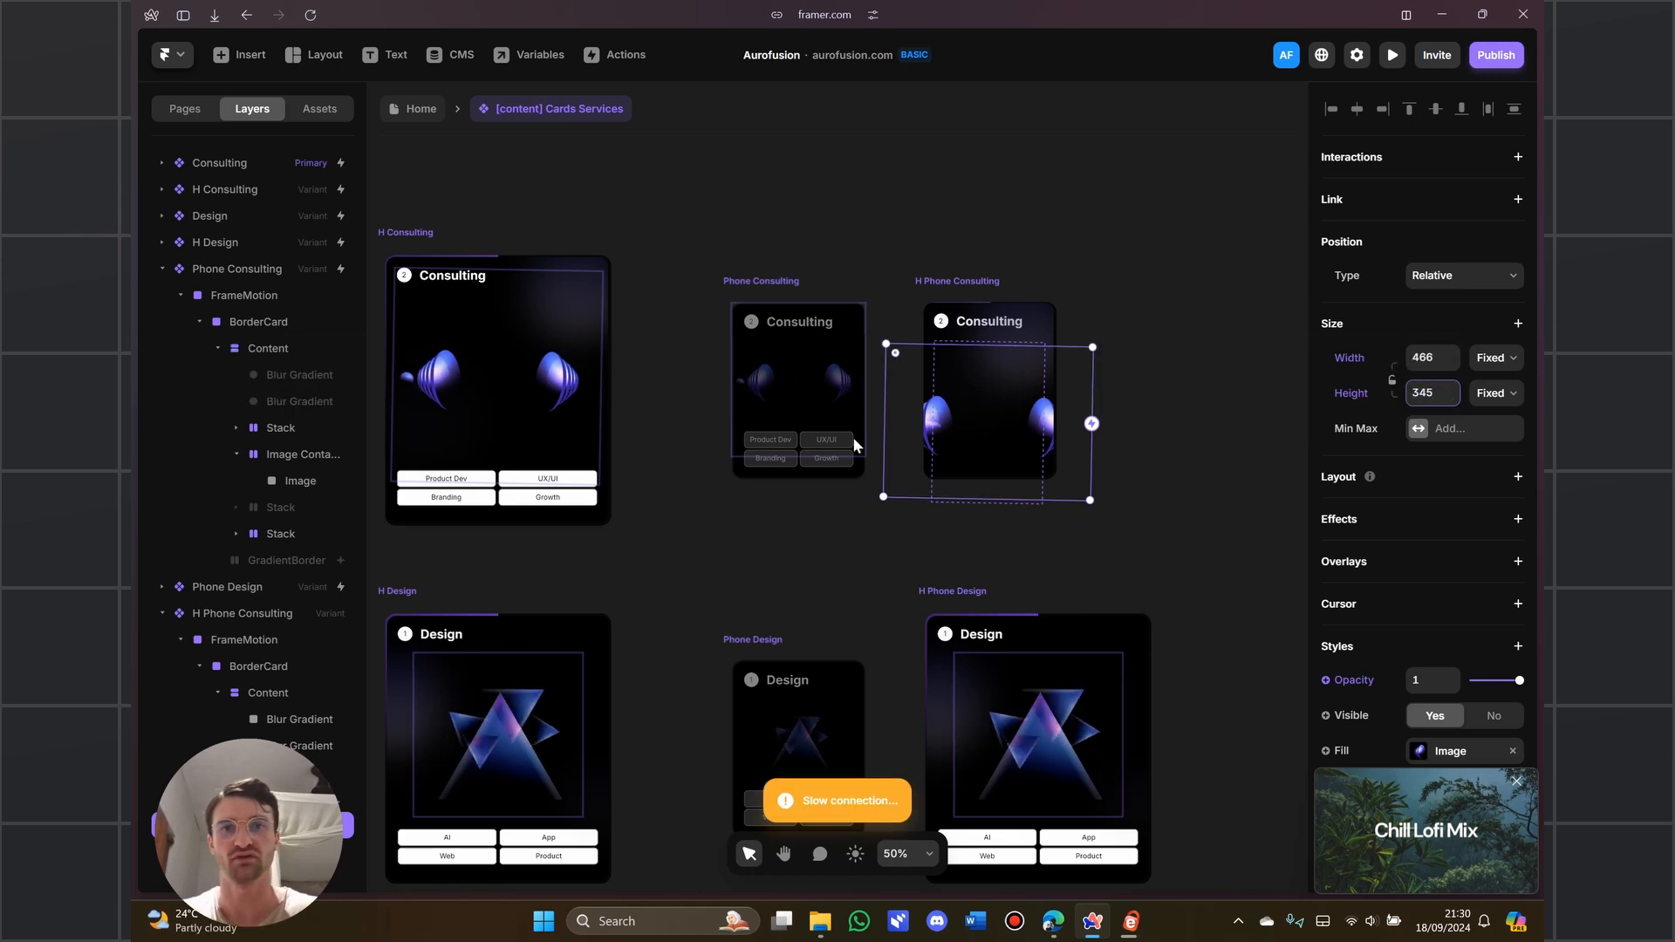
click(320, 480)
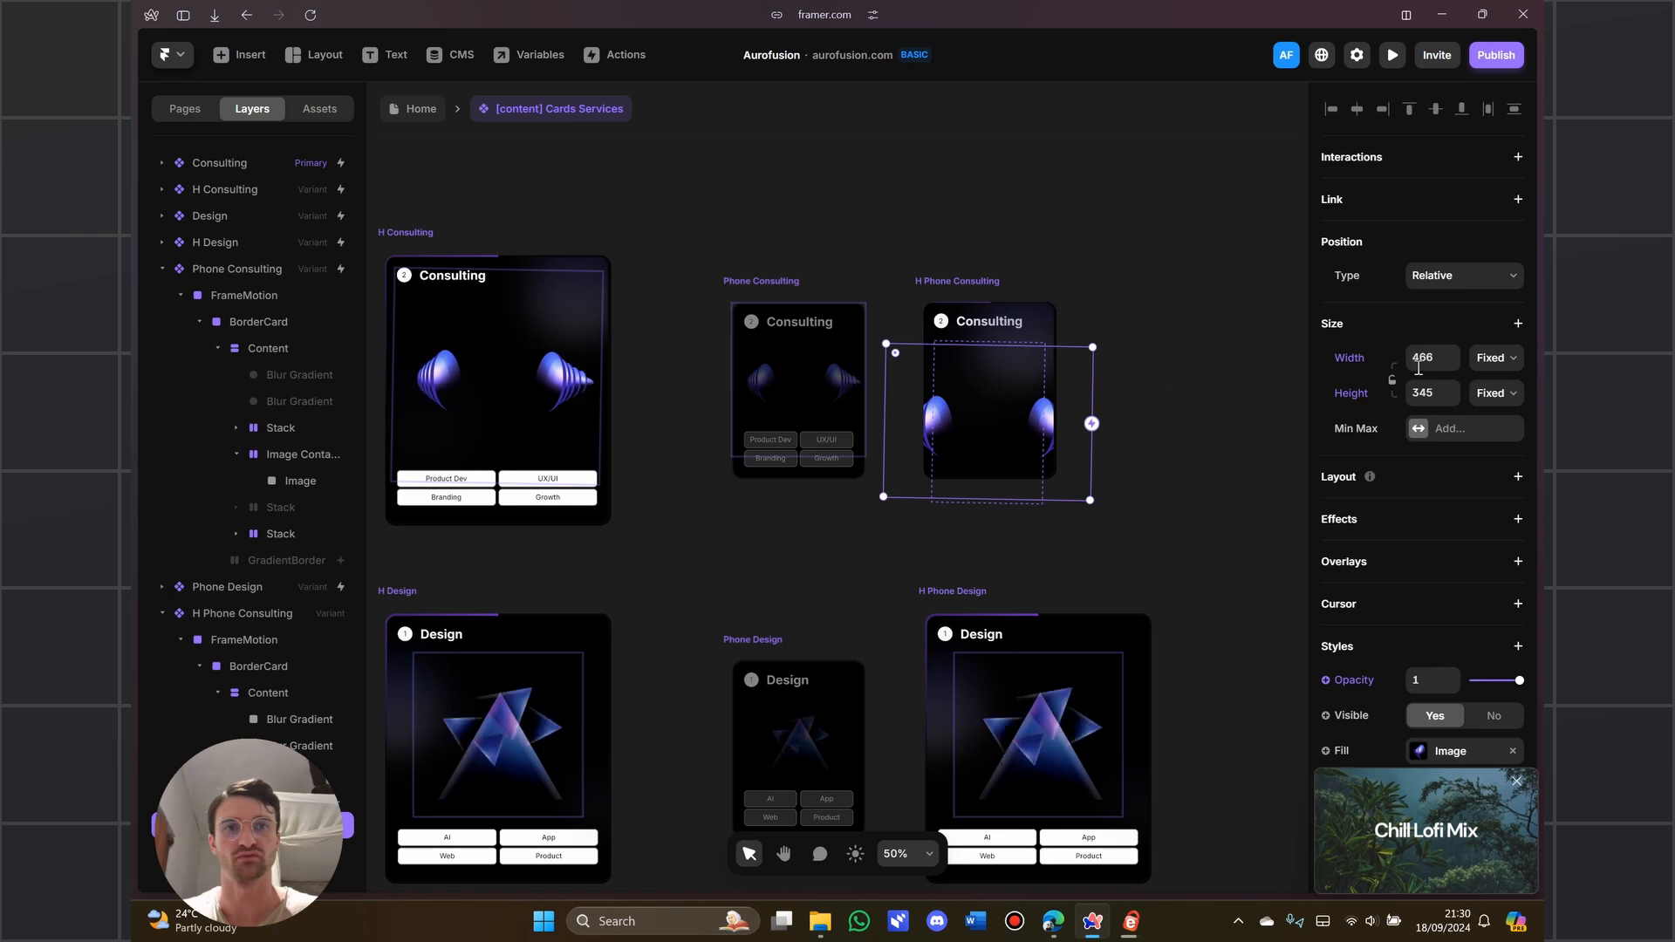
text(301)
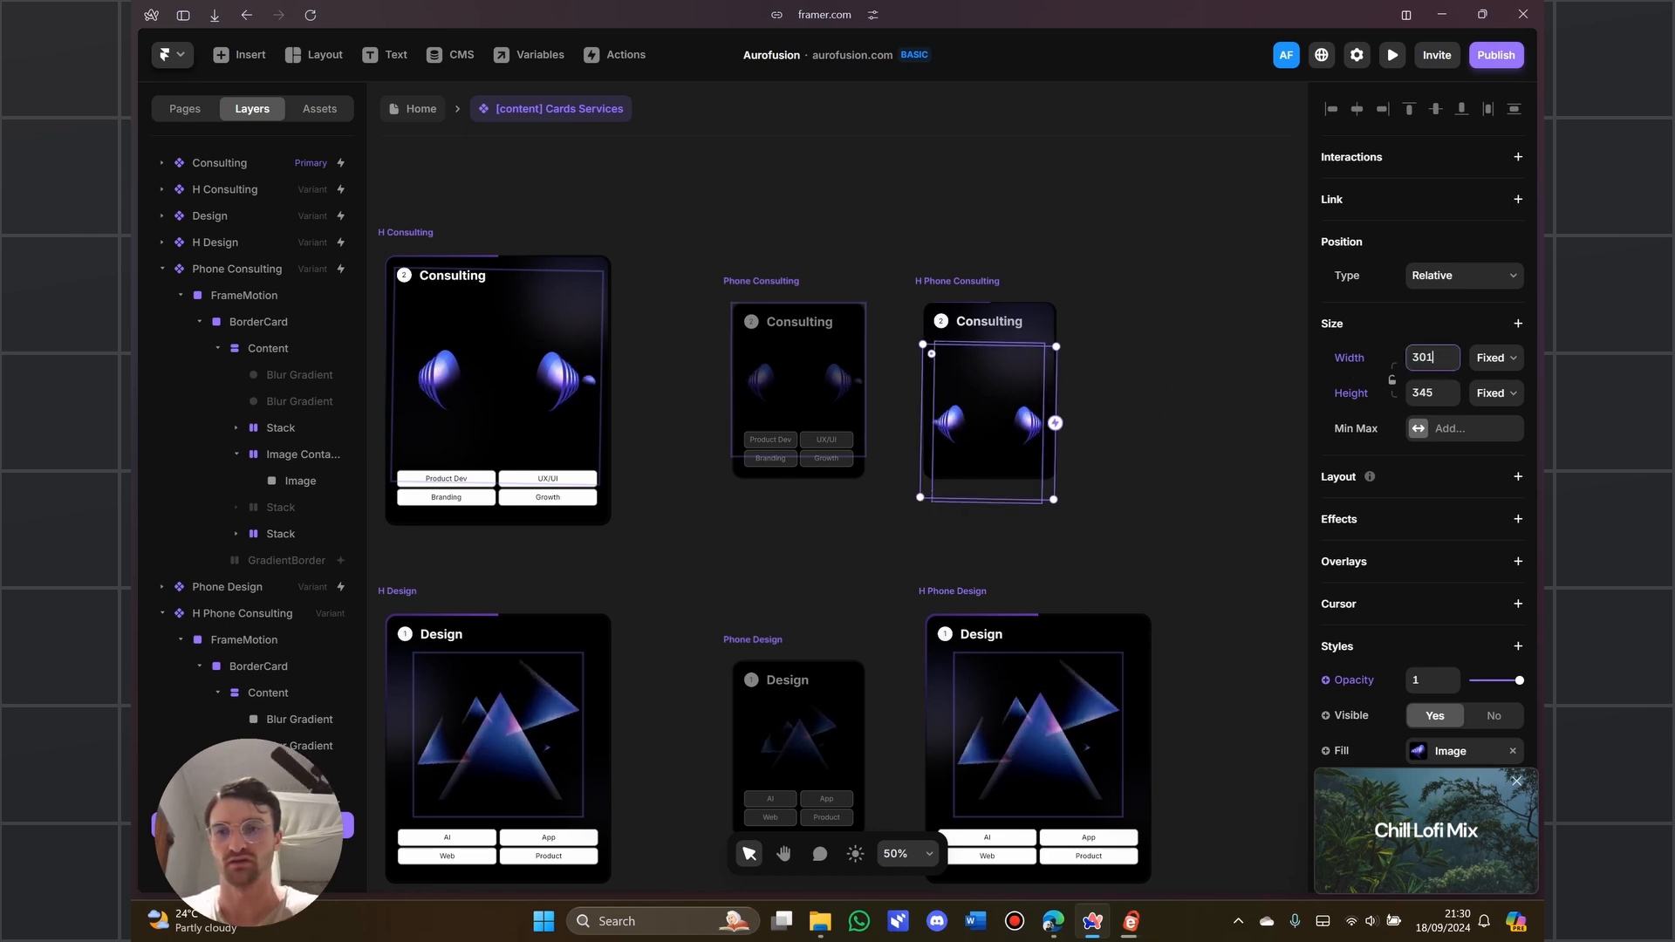
Set the image container's height in H Phone Consulting to 167, matching the container in Phone Consulting
click(253, 798)
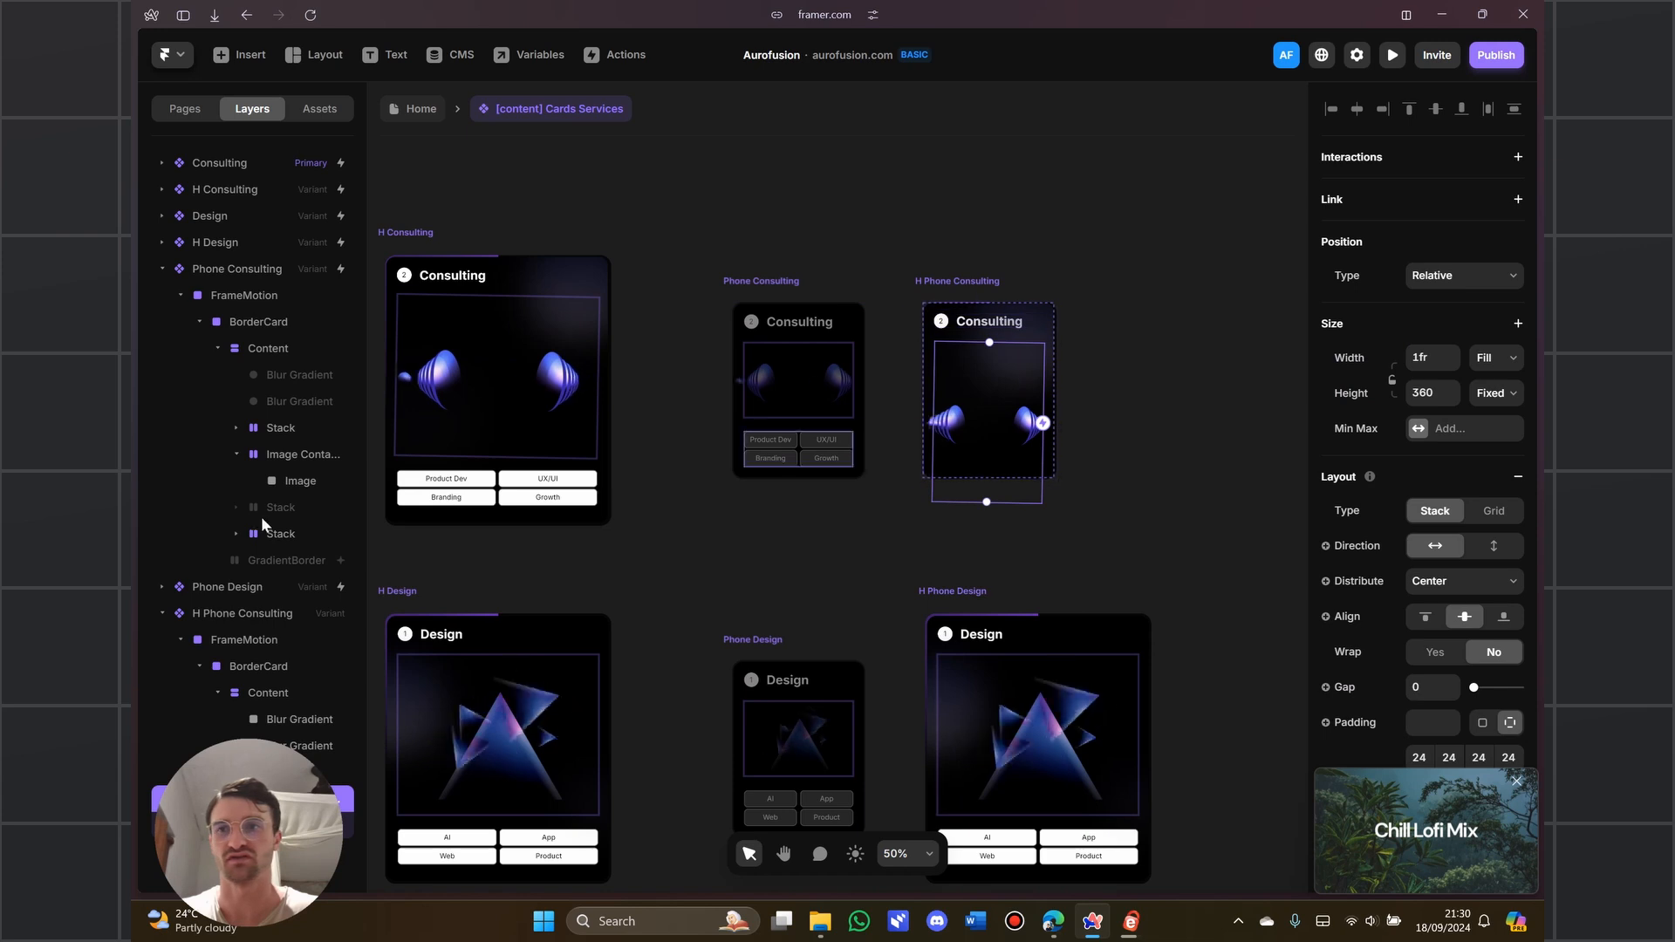
click(277, 460)
click(252, 798)
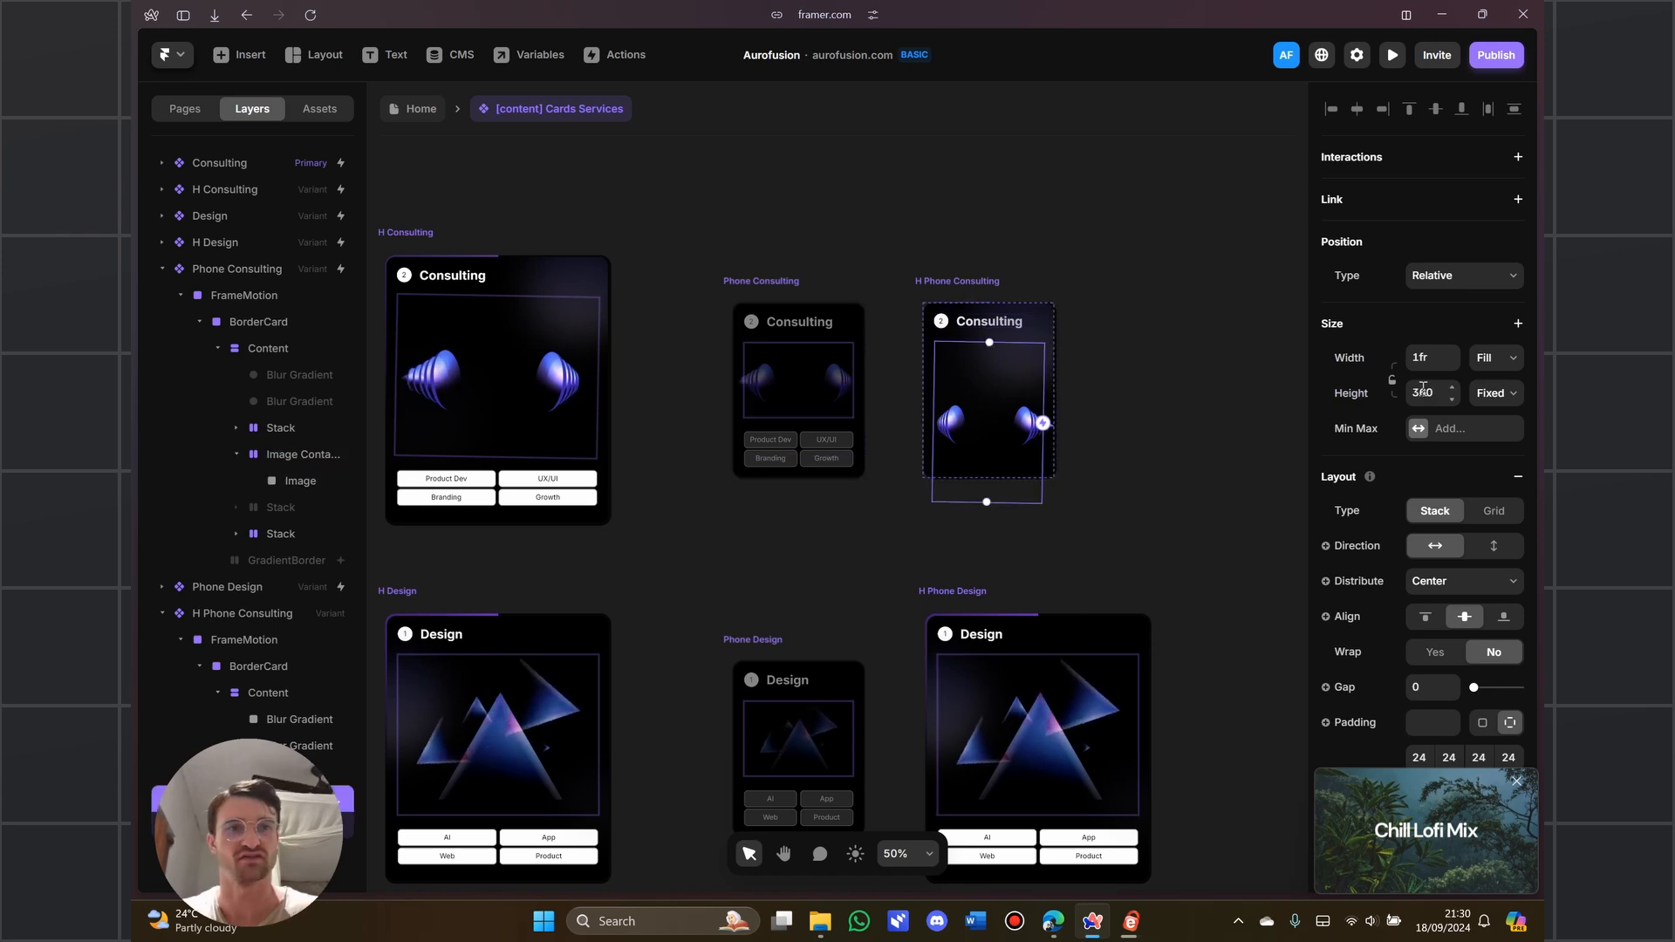
key(Return)
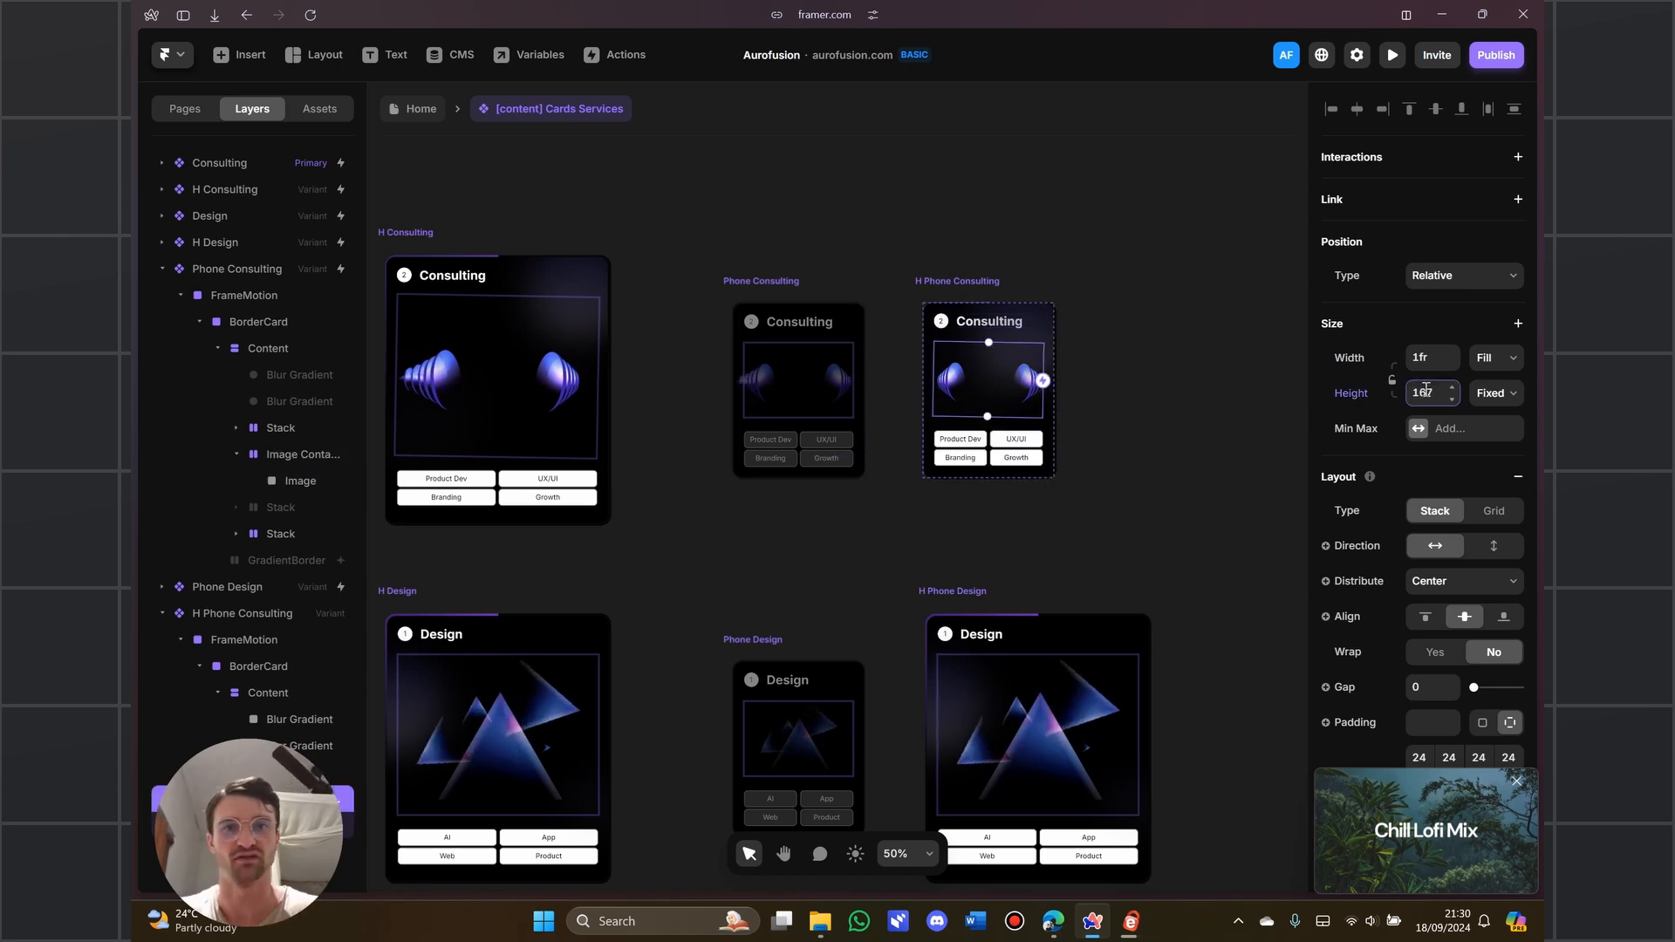
click(1121, 447)
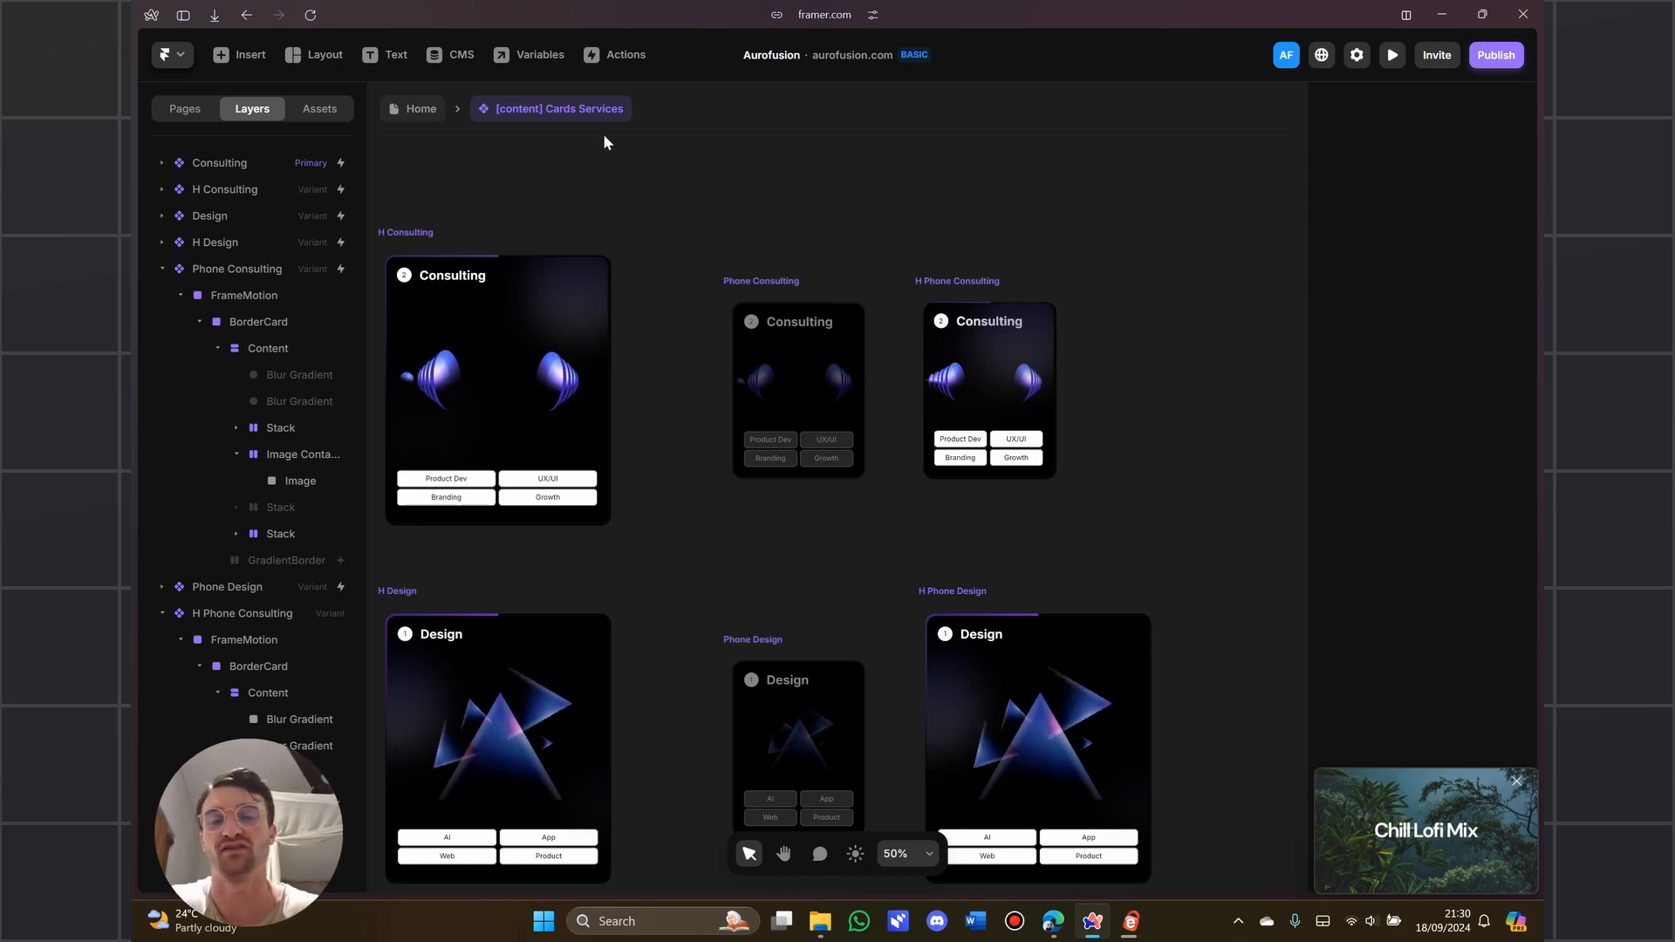
scroll(730, 266, down, 2)
scroll(730, 260, down, 3)
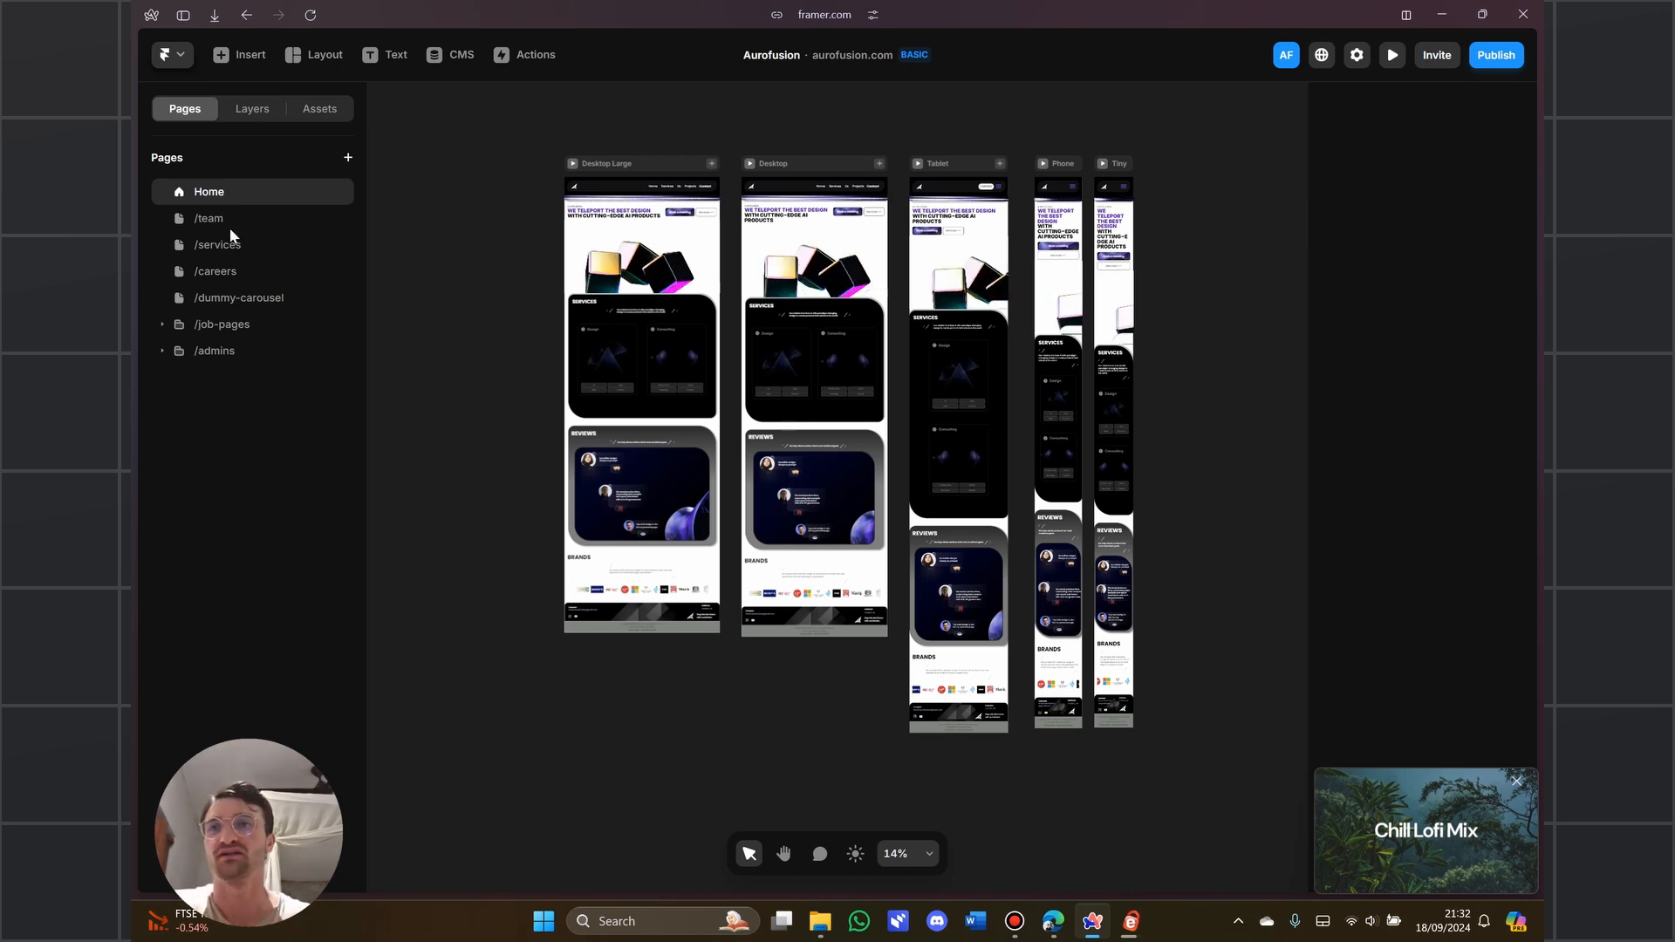
Switch to the published aurofusion website and close the floating video player
key(ctrl+s)
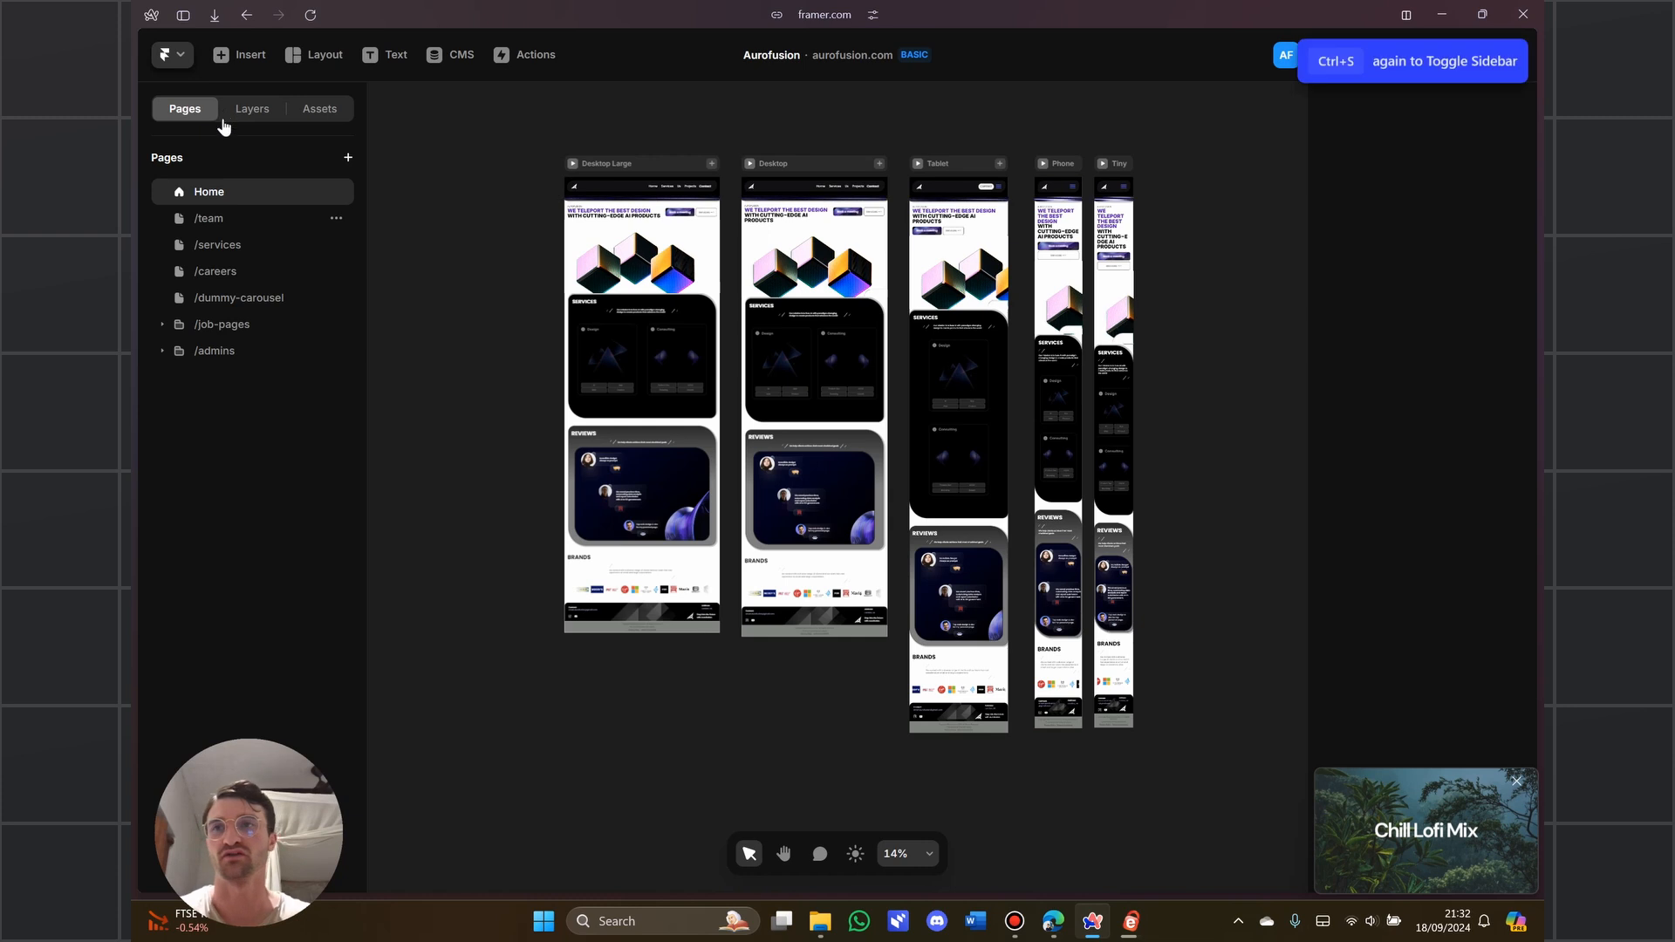
key(ctrl+s)
click(215, 247)
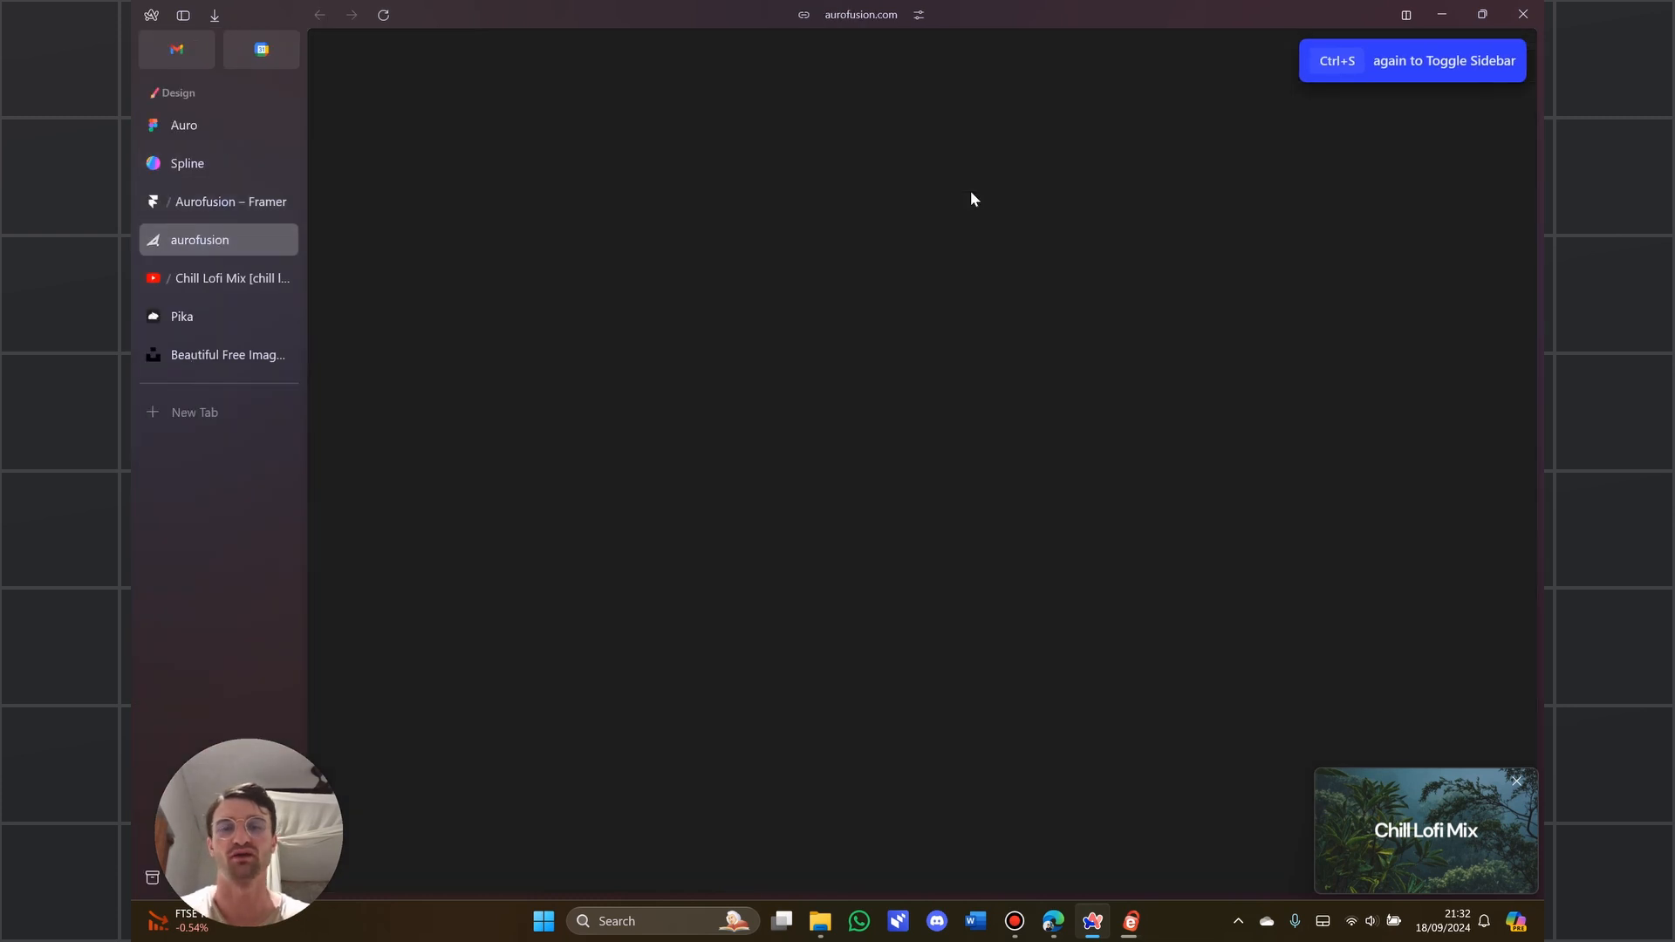
key(ctrl+s)
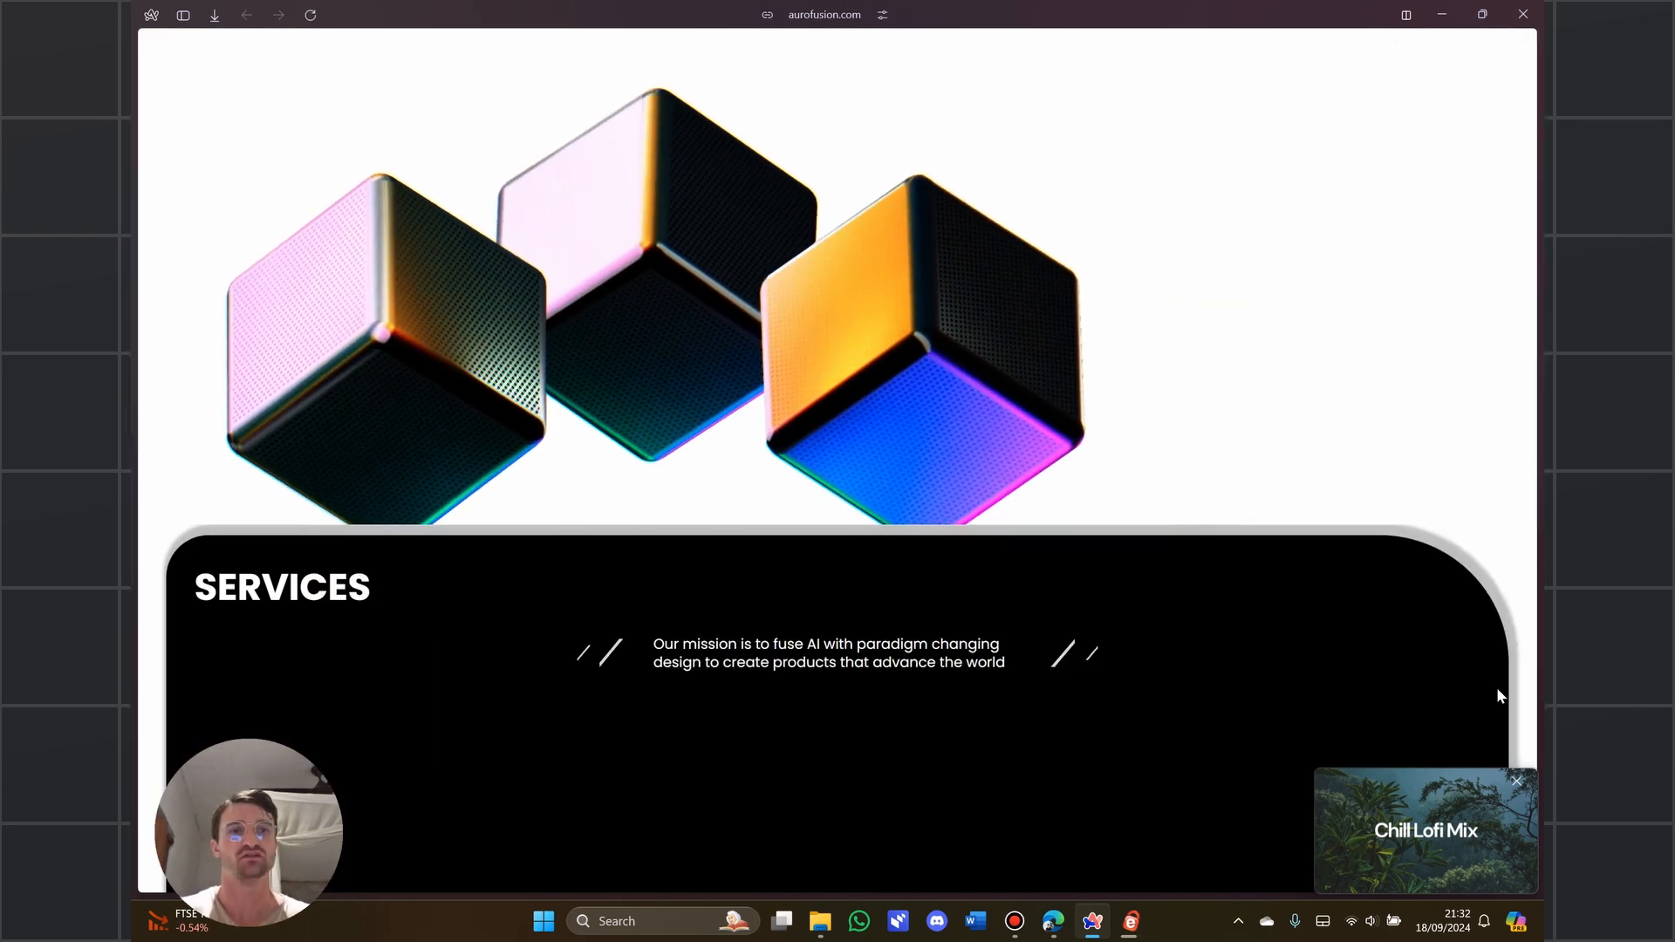
click(1524, 781)
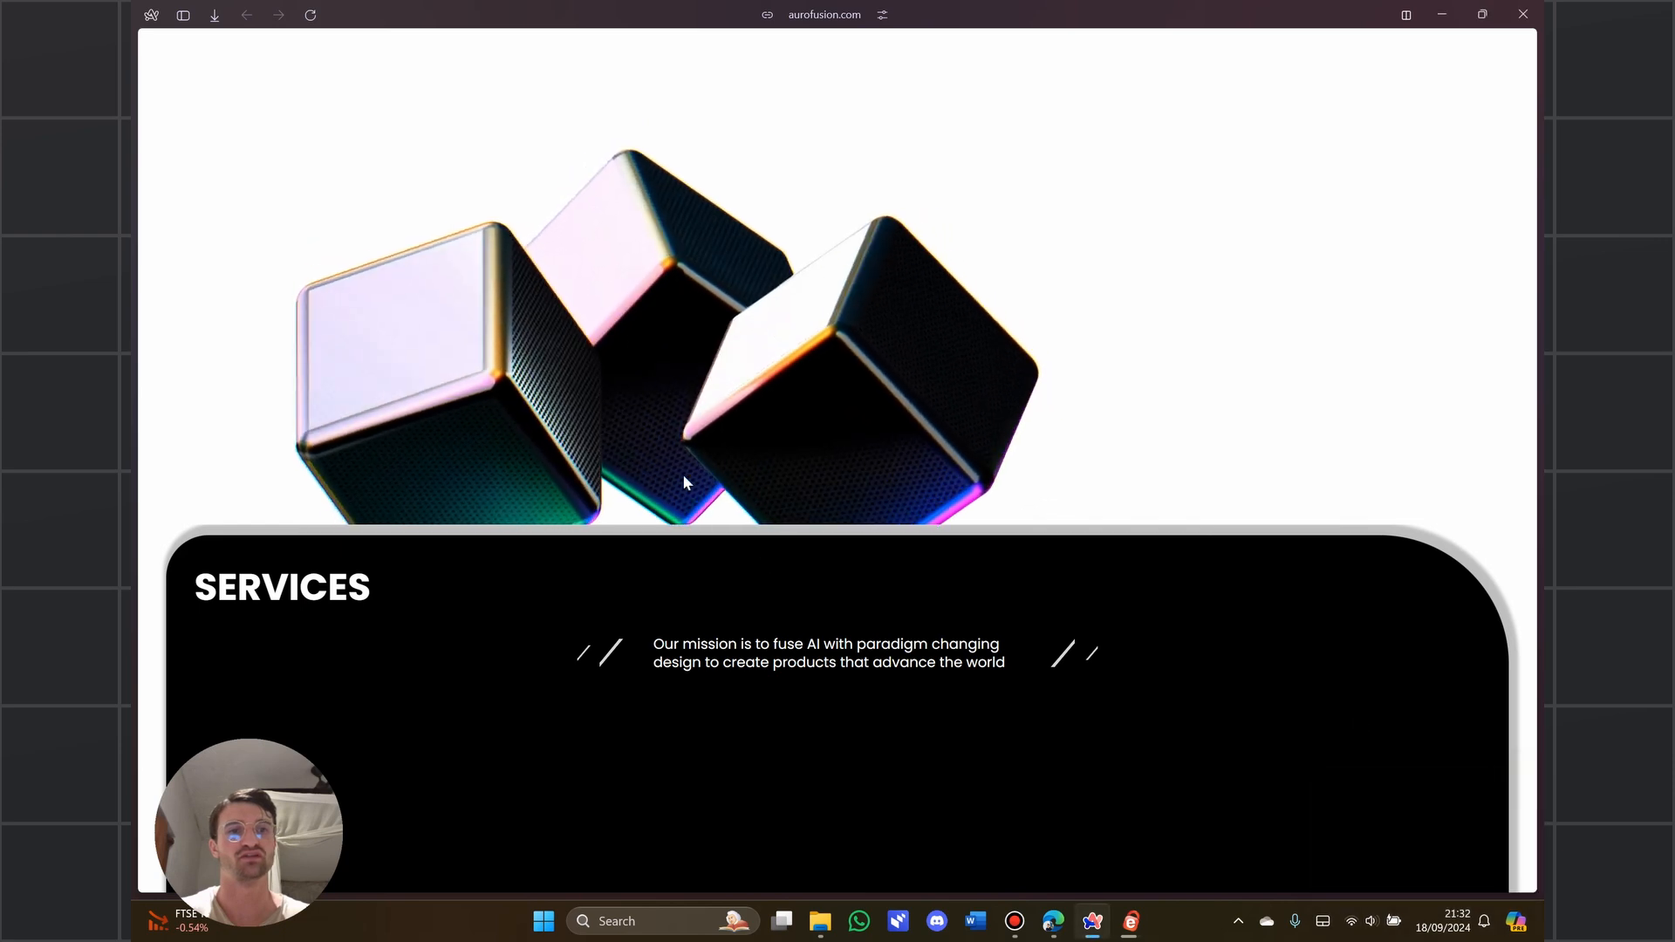
Reload the live homepage and review it from the hero through the Services cards to the Brands section and footer
scroll(939, 302, up, 4)
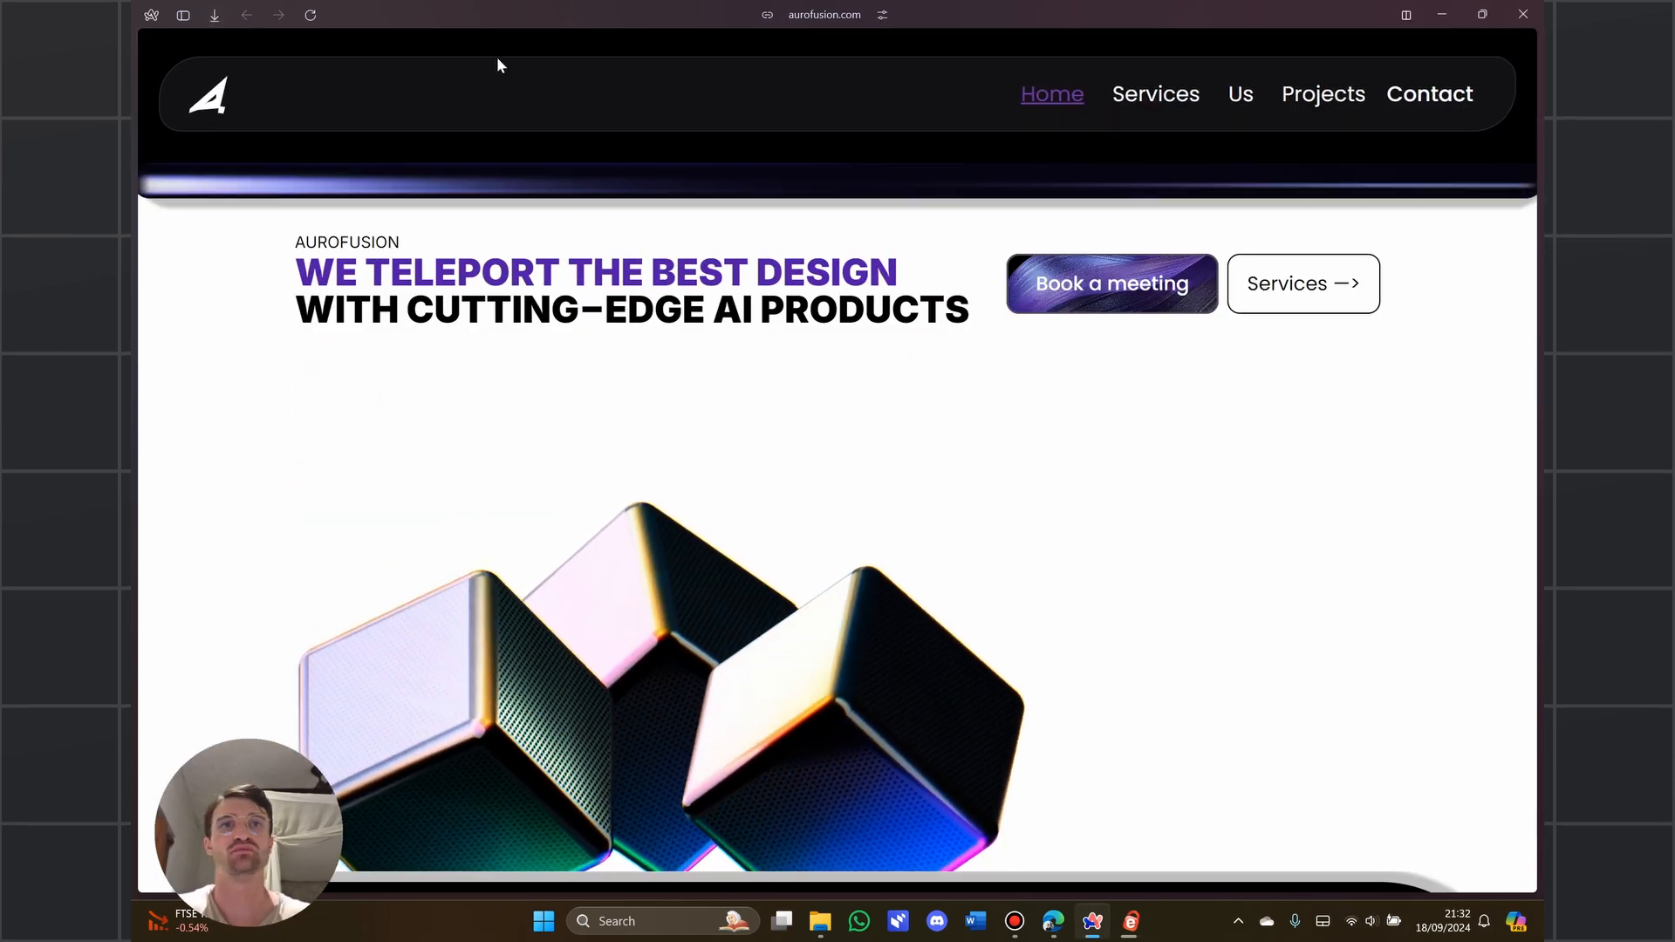
click(309, 16)
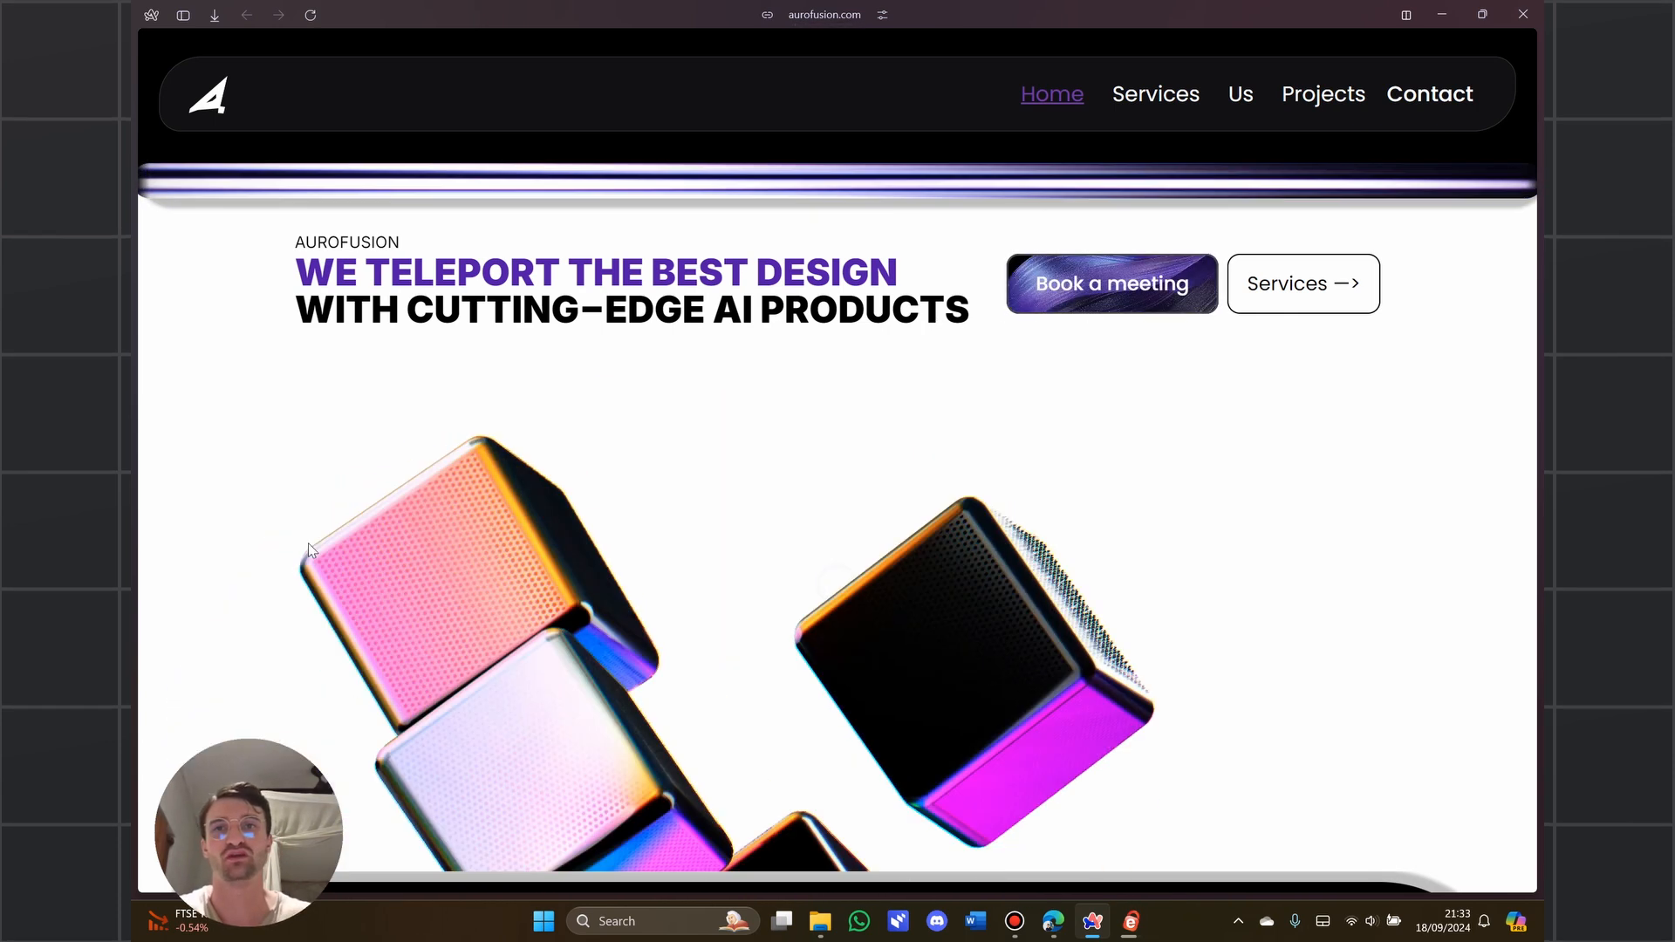
scroll(785, 550, down, 2)
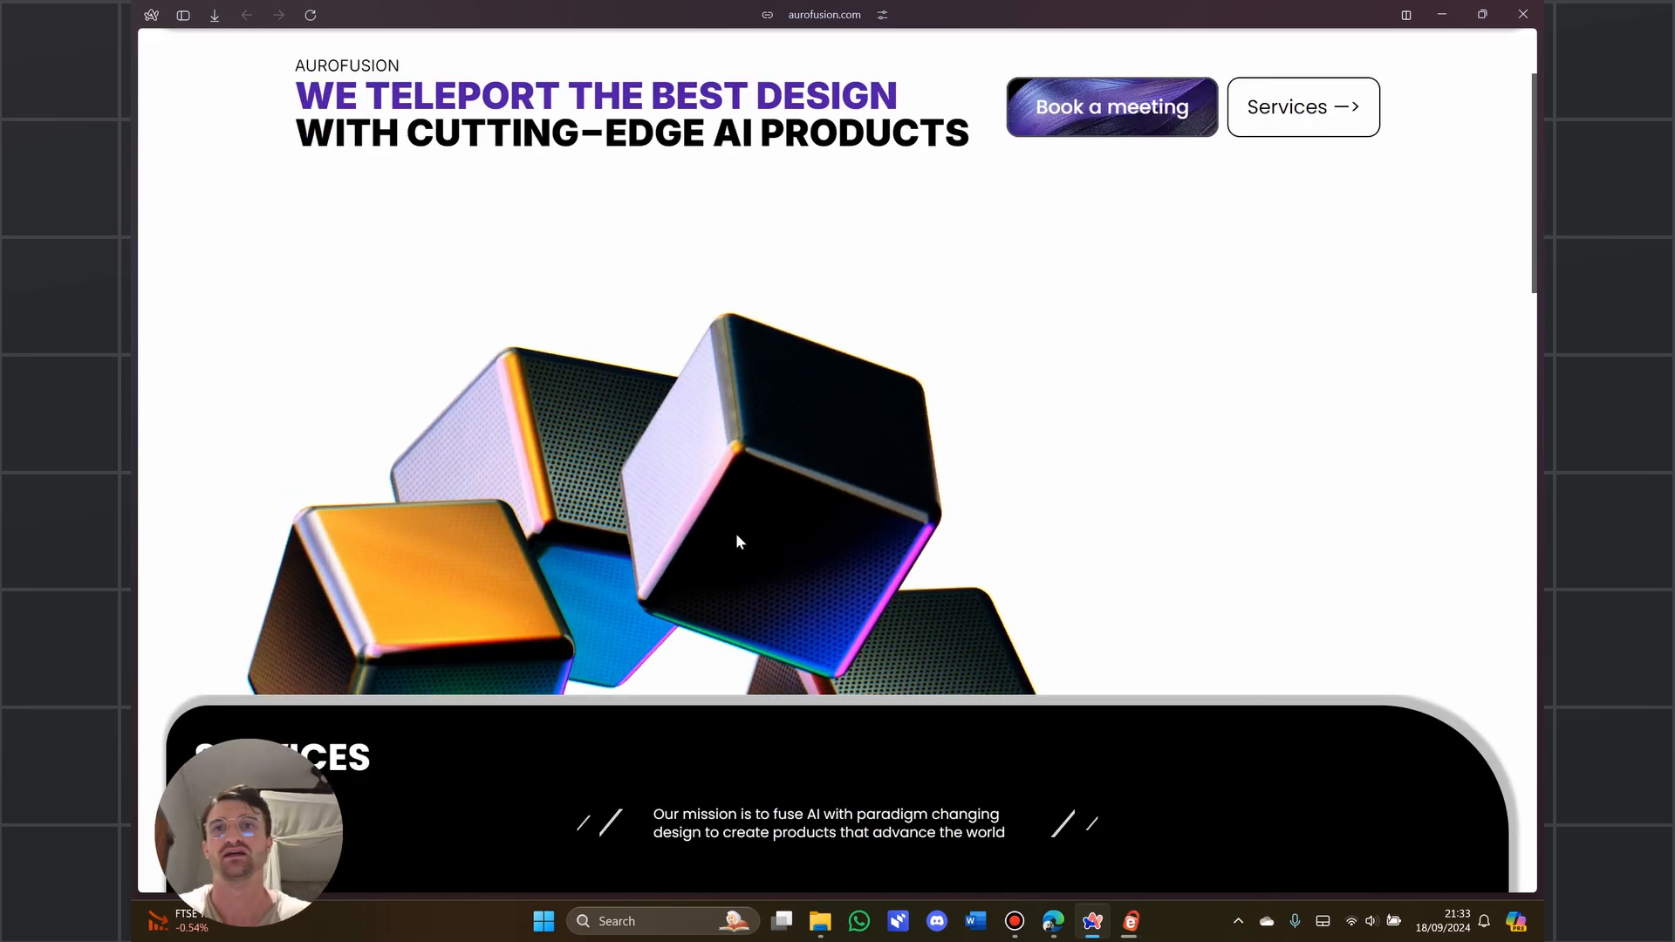
scroll(829, 576, up, 2)
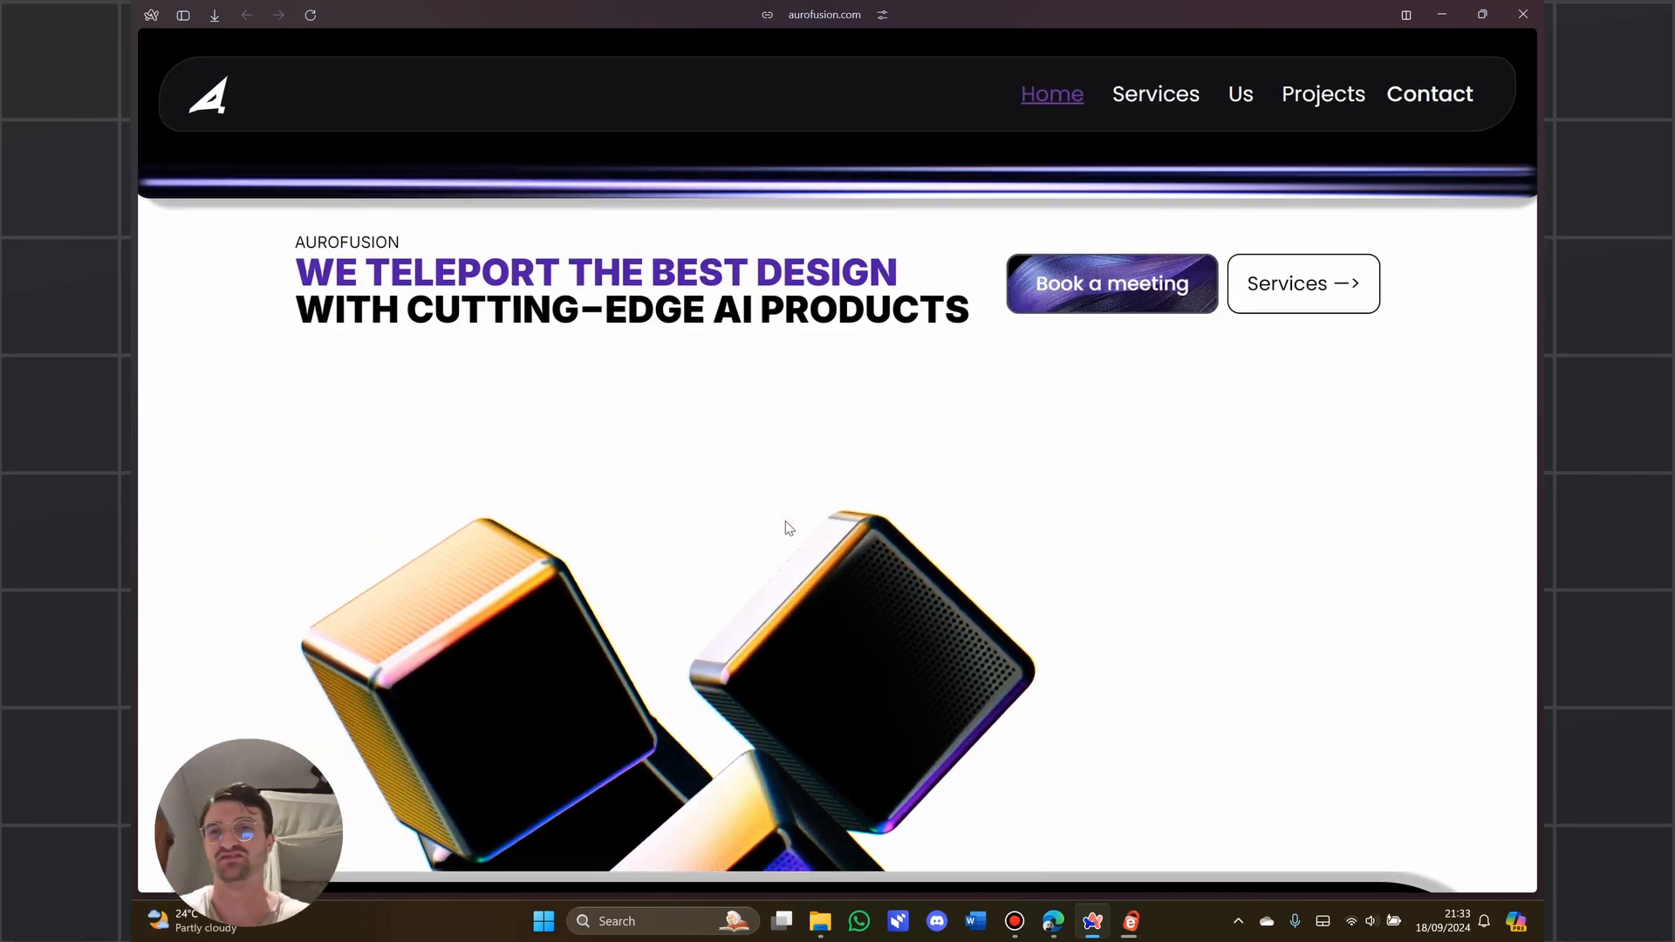
scroll(746, 499, down, 8)
scroll(747, 506, down, 2)
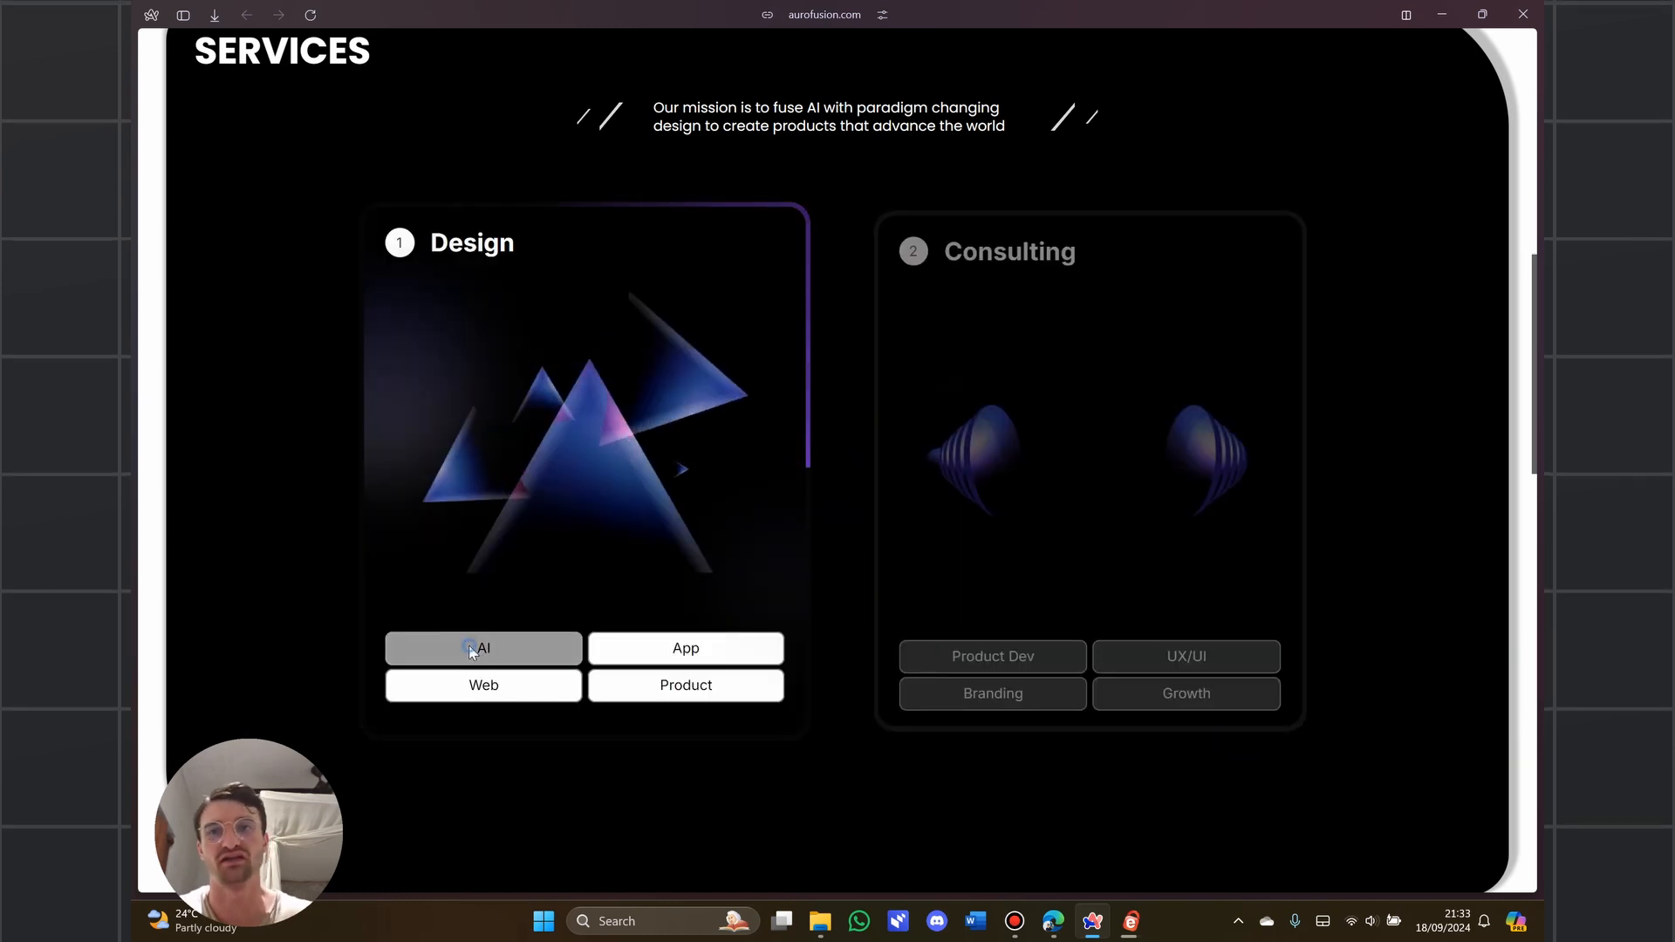
scroll(672, 441, down, 8)
scroll(927, 374, down, 10)
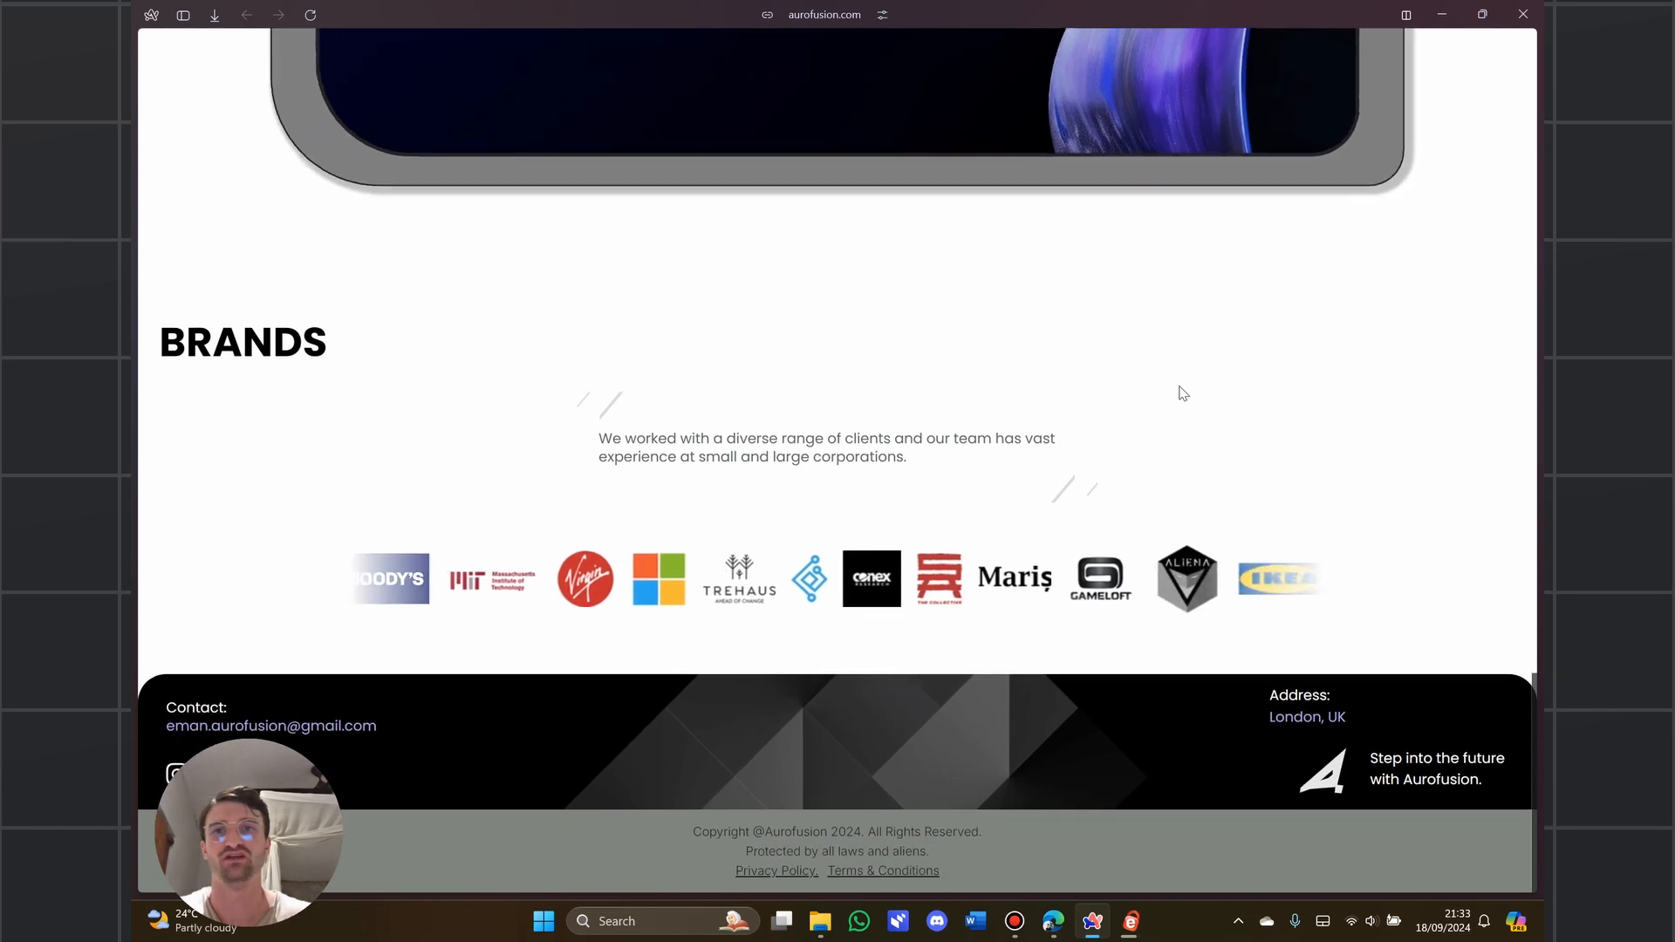
scroll(724, 533, up, 4)
scroll(724, 532, up, 10)
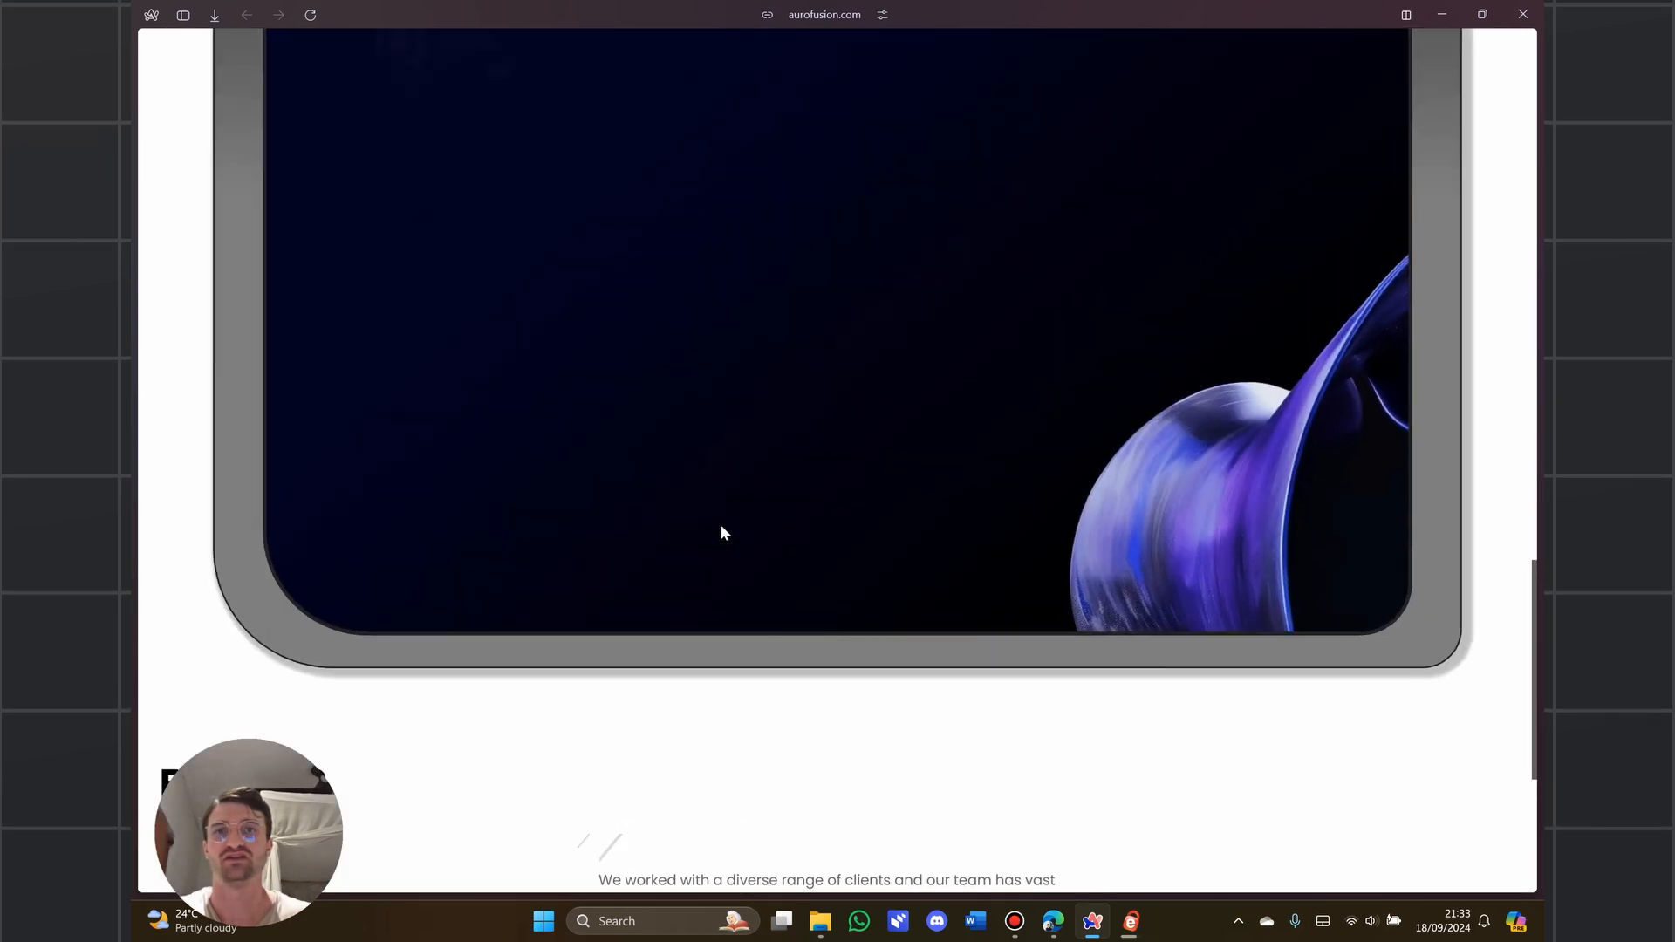
scroll(744, 392, up, 8)
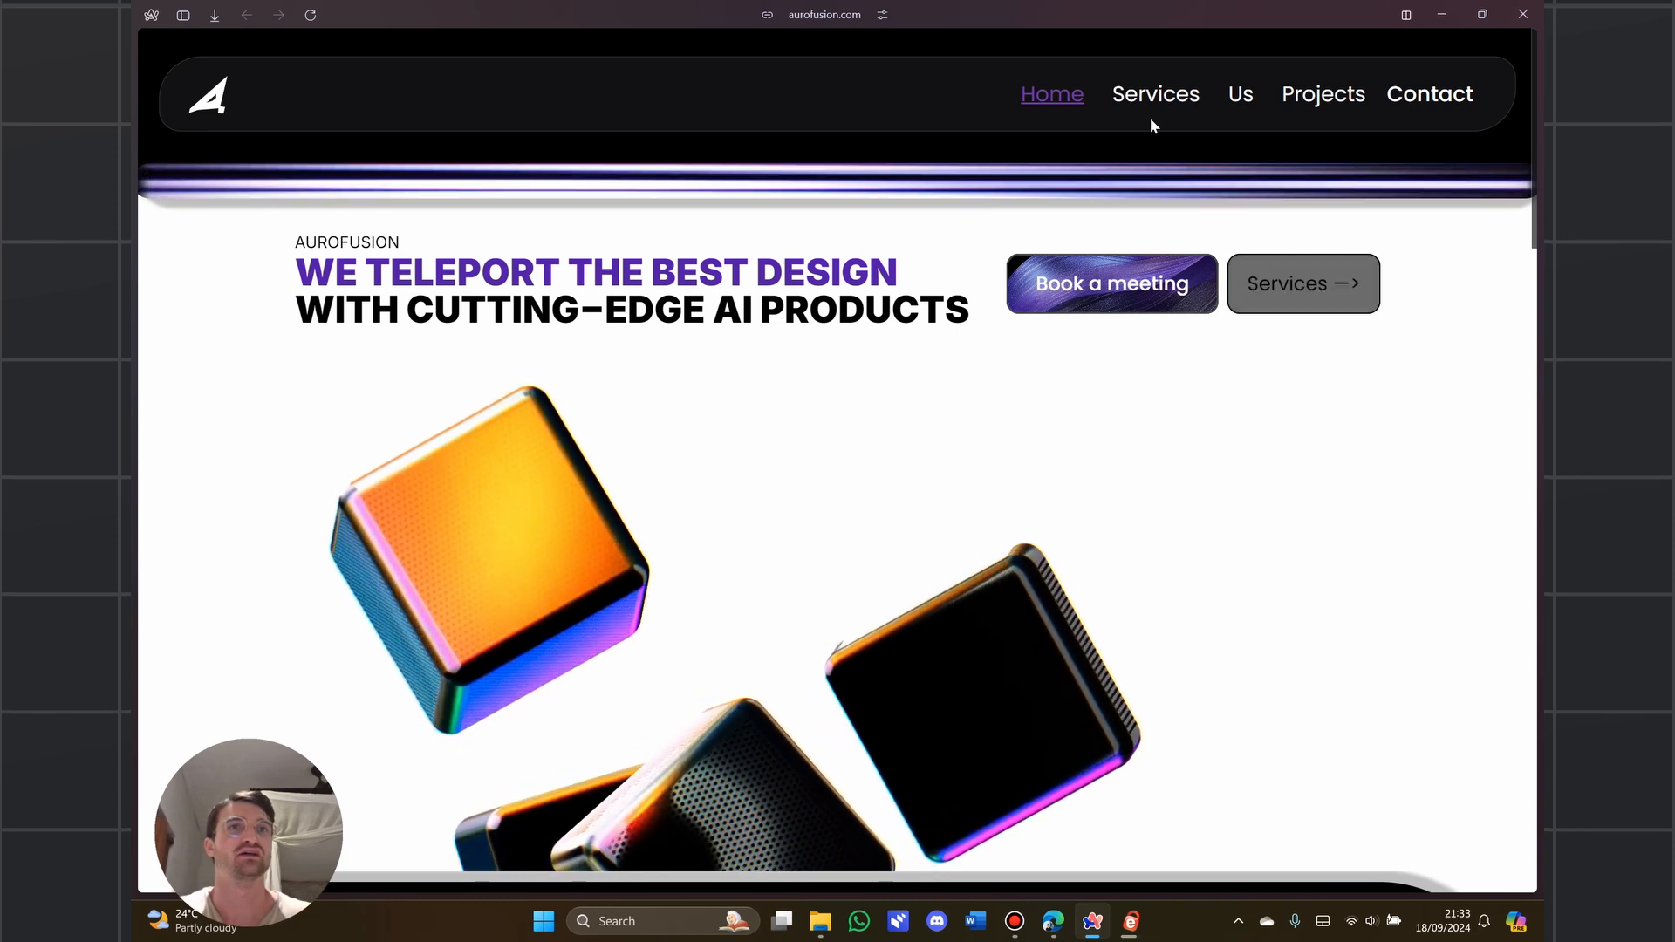
Open the Us page of the site and look over the team section
click(1240, 96)
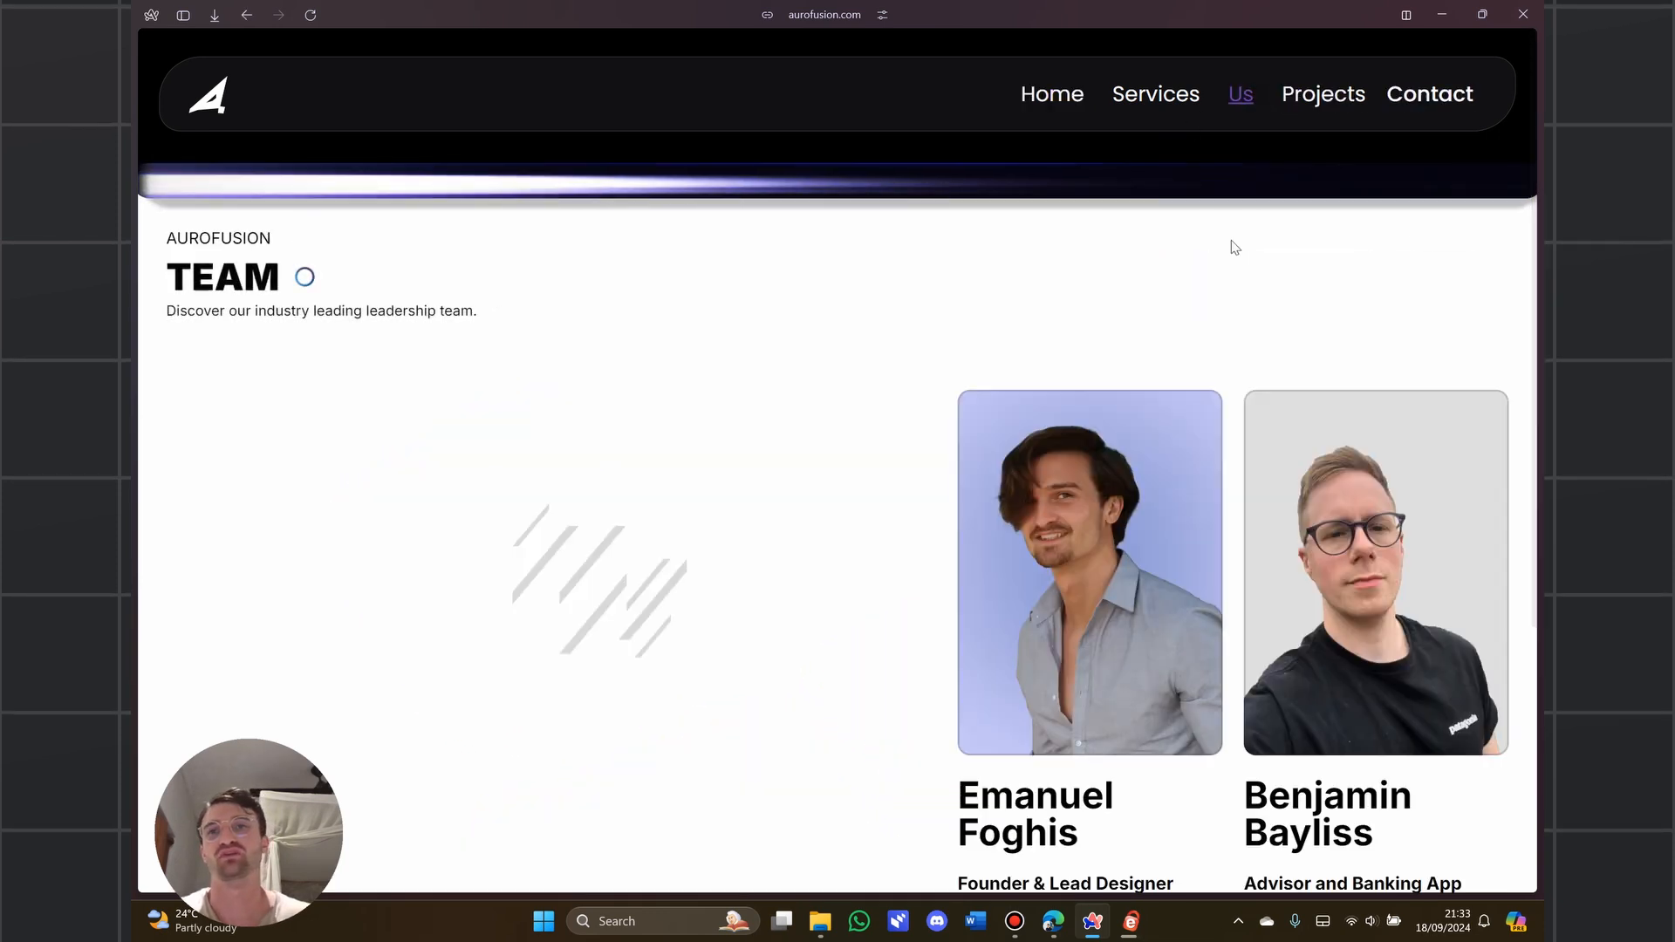
scroll(532, 280, down, 2)
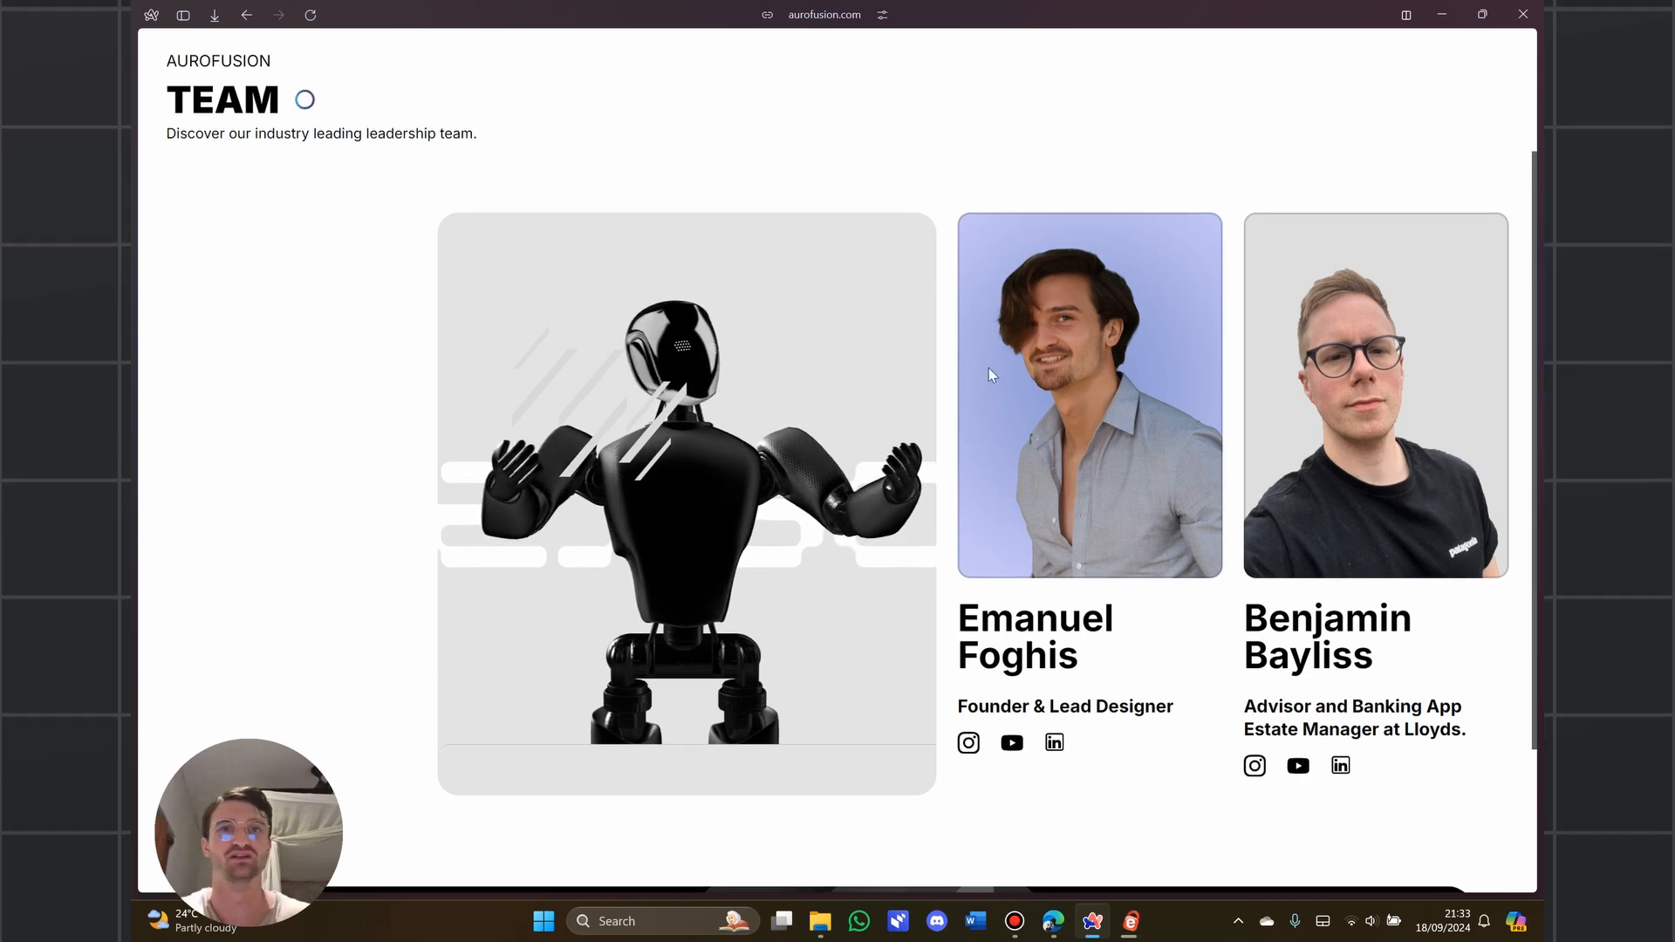
scroll(785, 384, down, 1)
scroll(569, 410, up, 2)
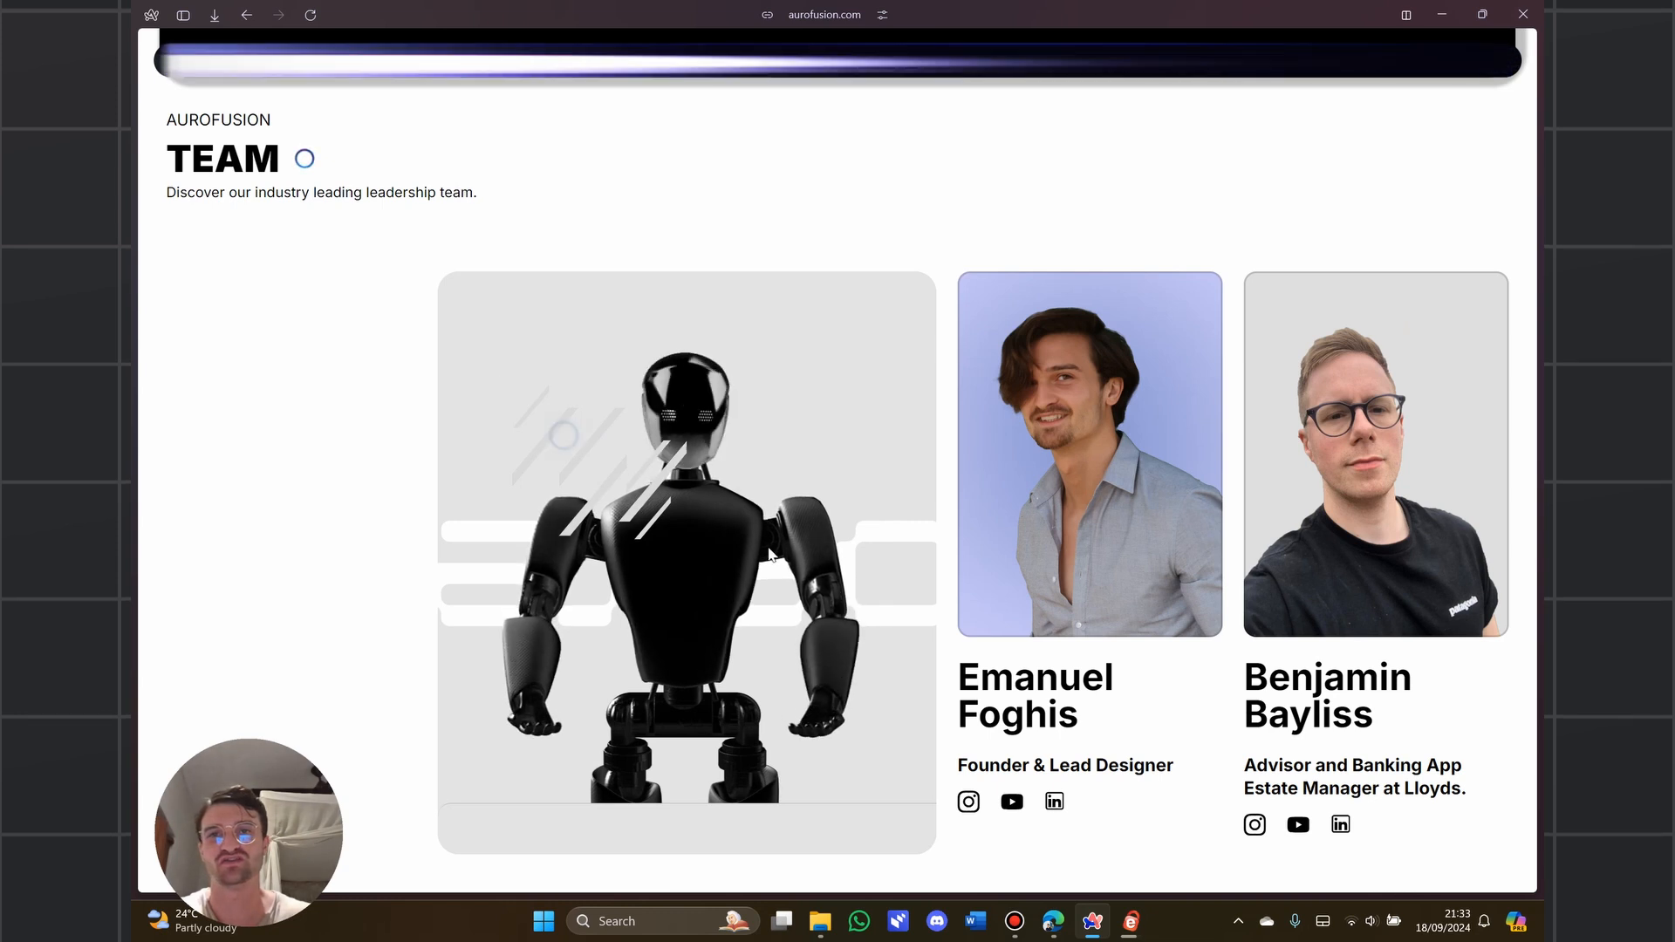
scroll(867, 273, up, 1)
Return to the Home page and check how the animated cubes hero scrolls into the Services section
click(1056, 96)
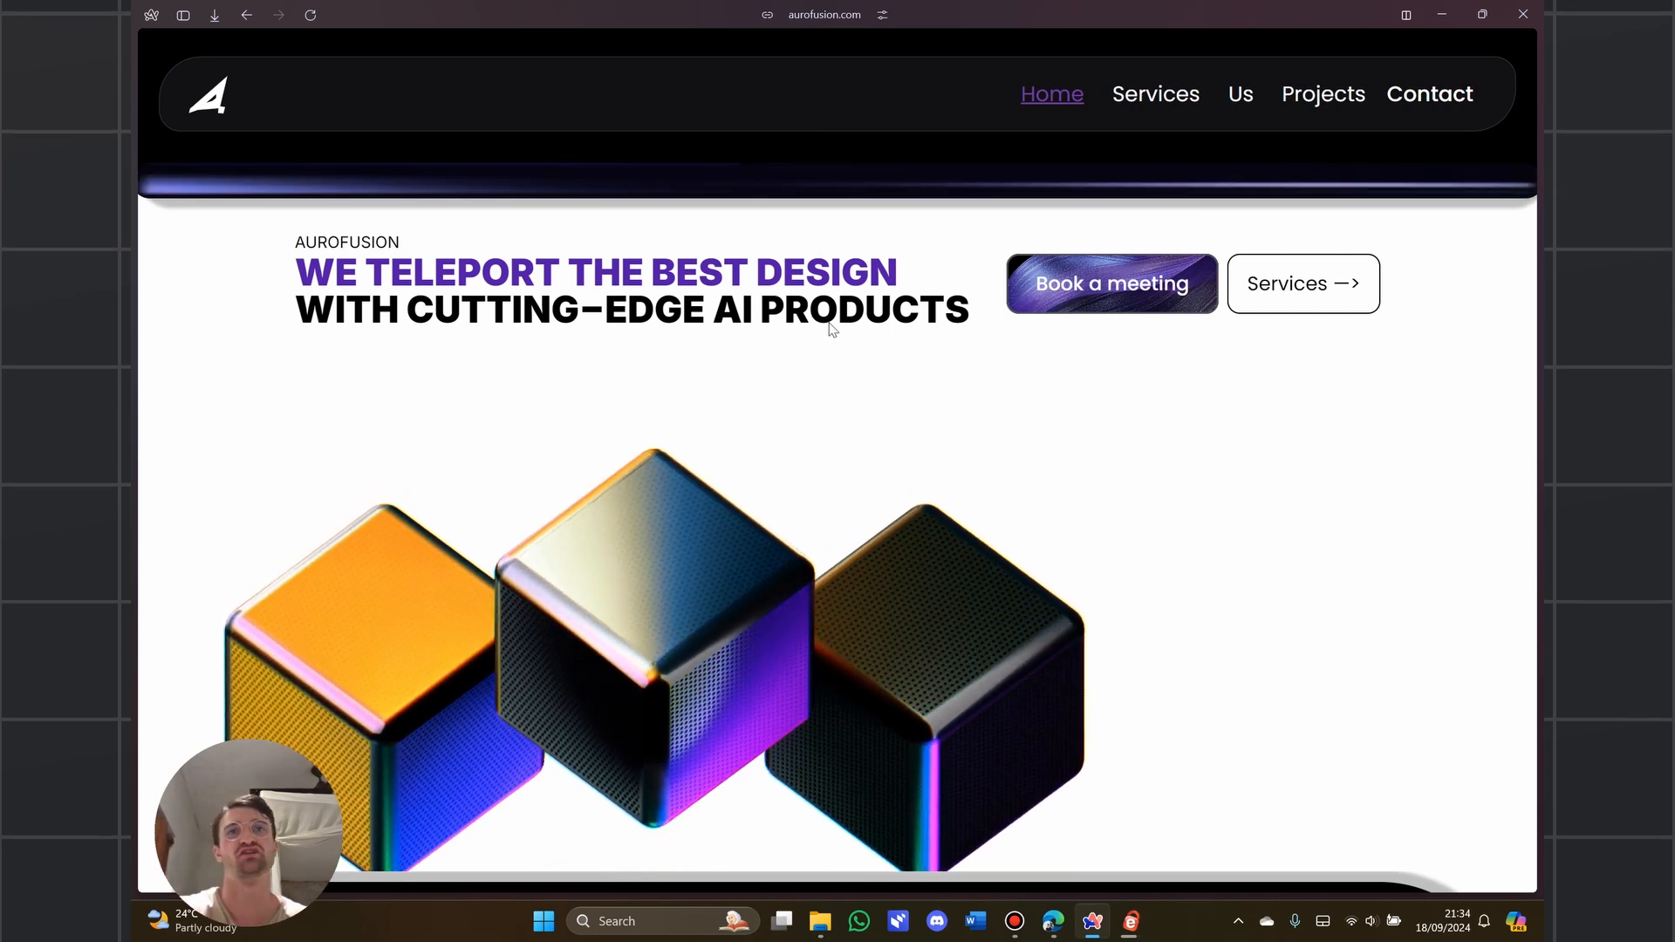
scroll(684, 321, down, 2)
scroll(683, 321, up, 2)
scroll(871, 237, down, 3)
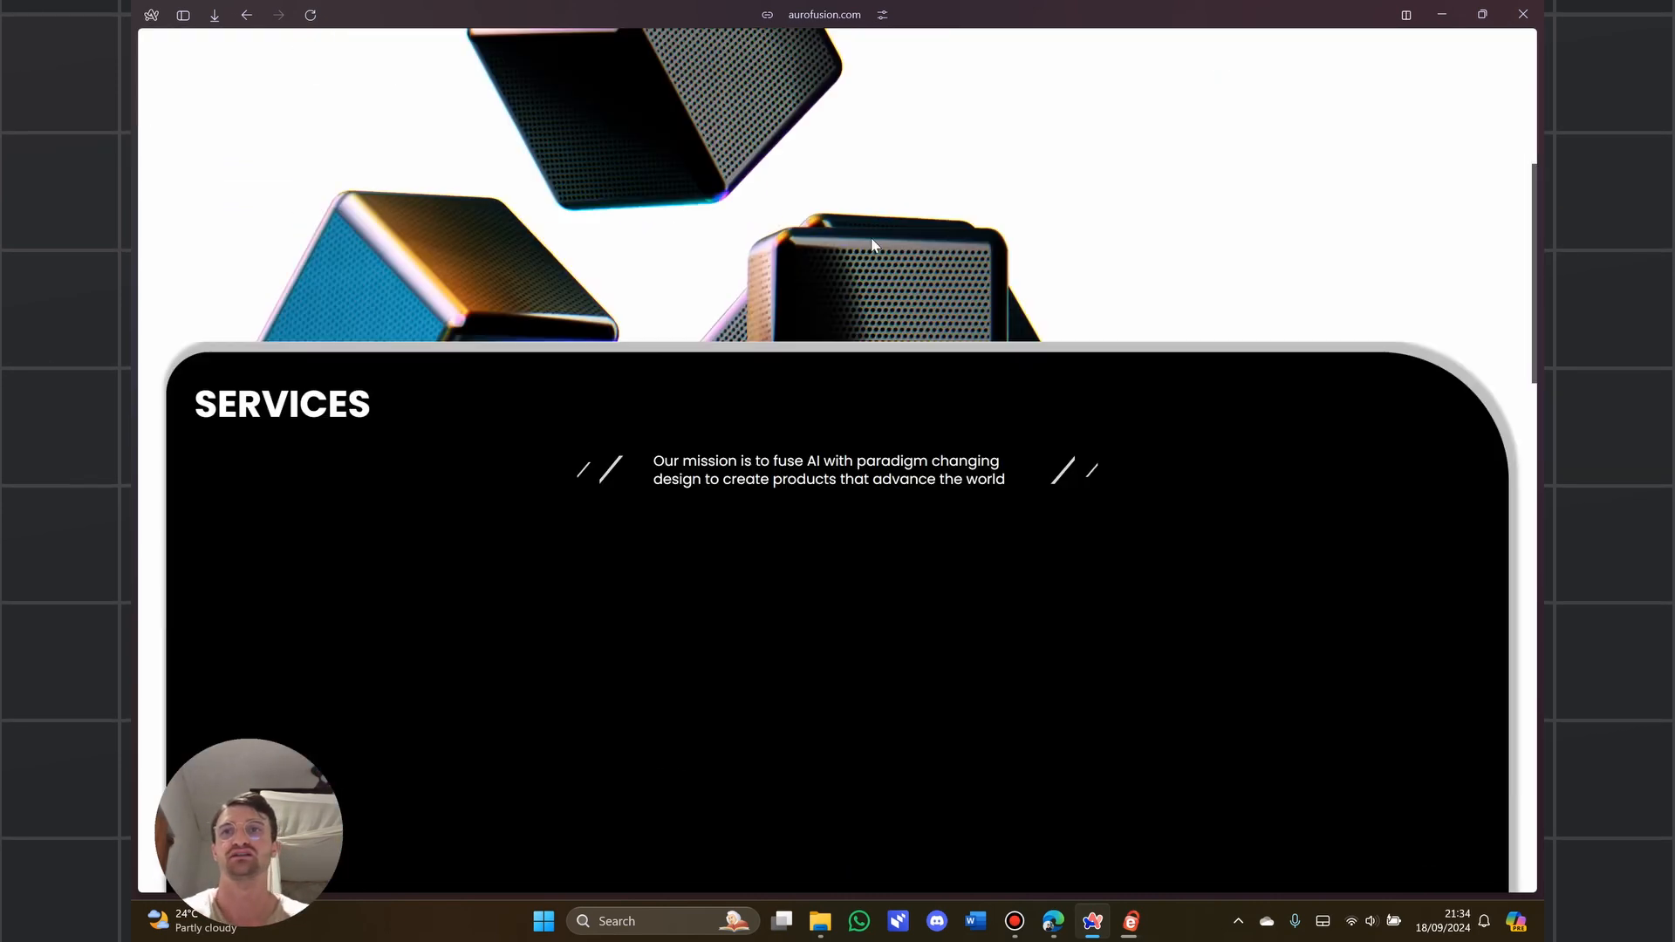
scroll(854, 258, up, 3)
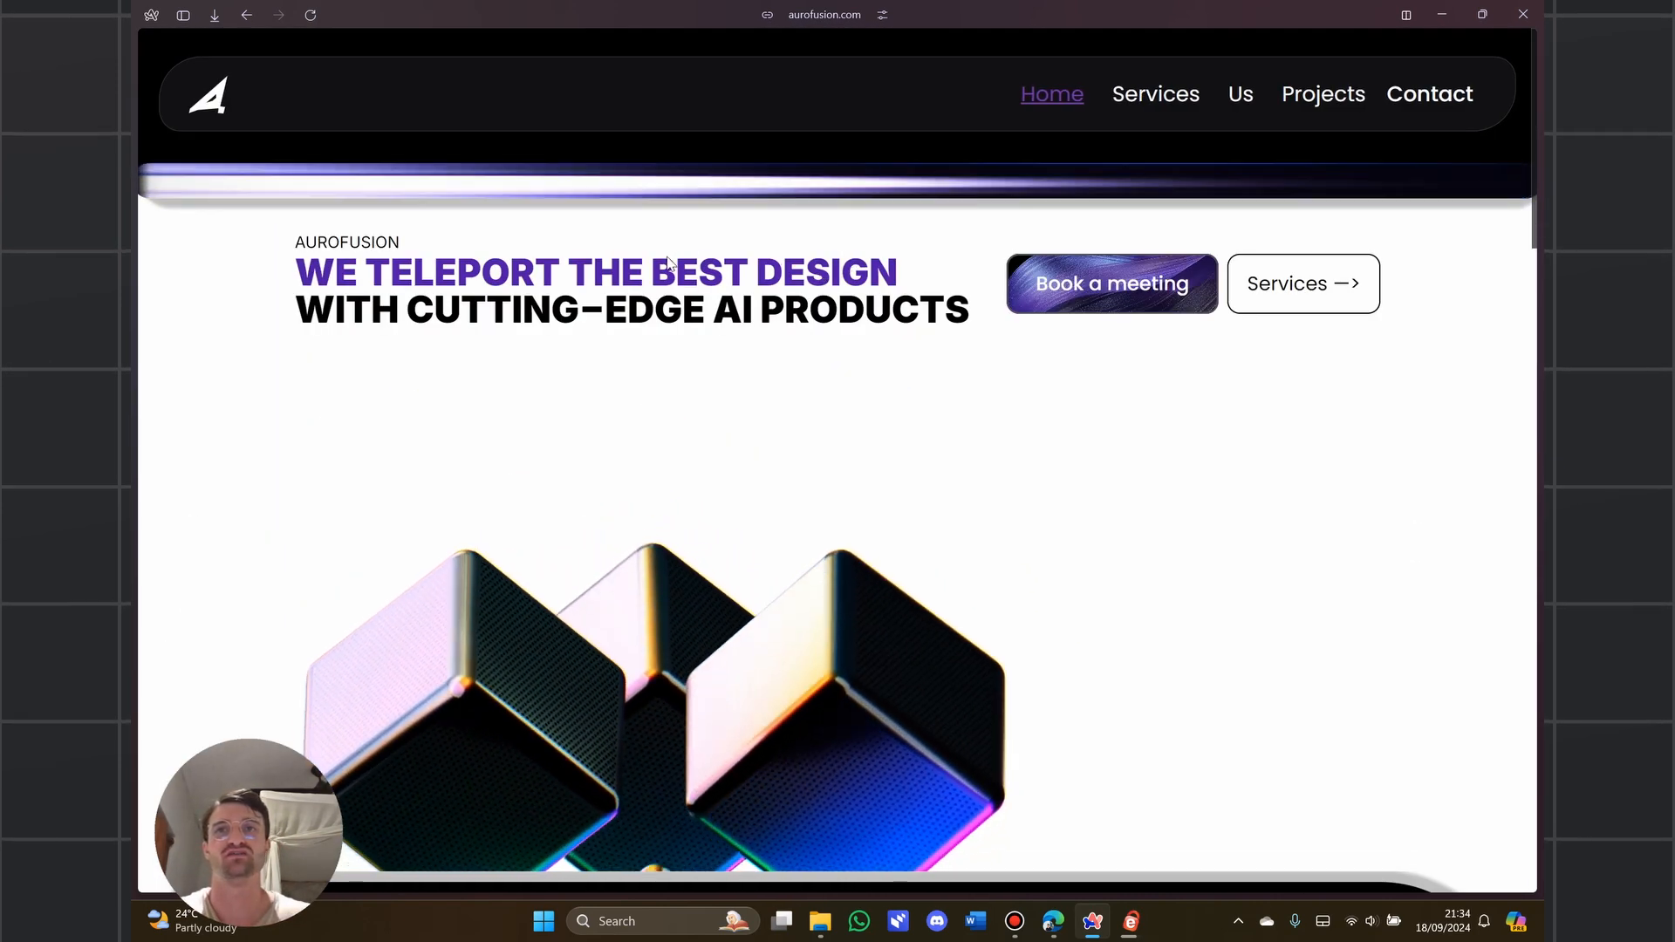
scroll(639, 276, down, 3)
scroll(638, 281, up, 3)
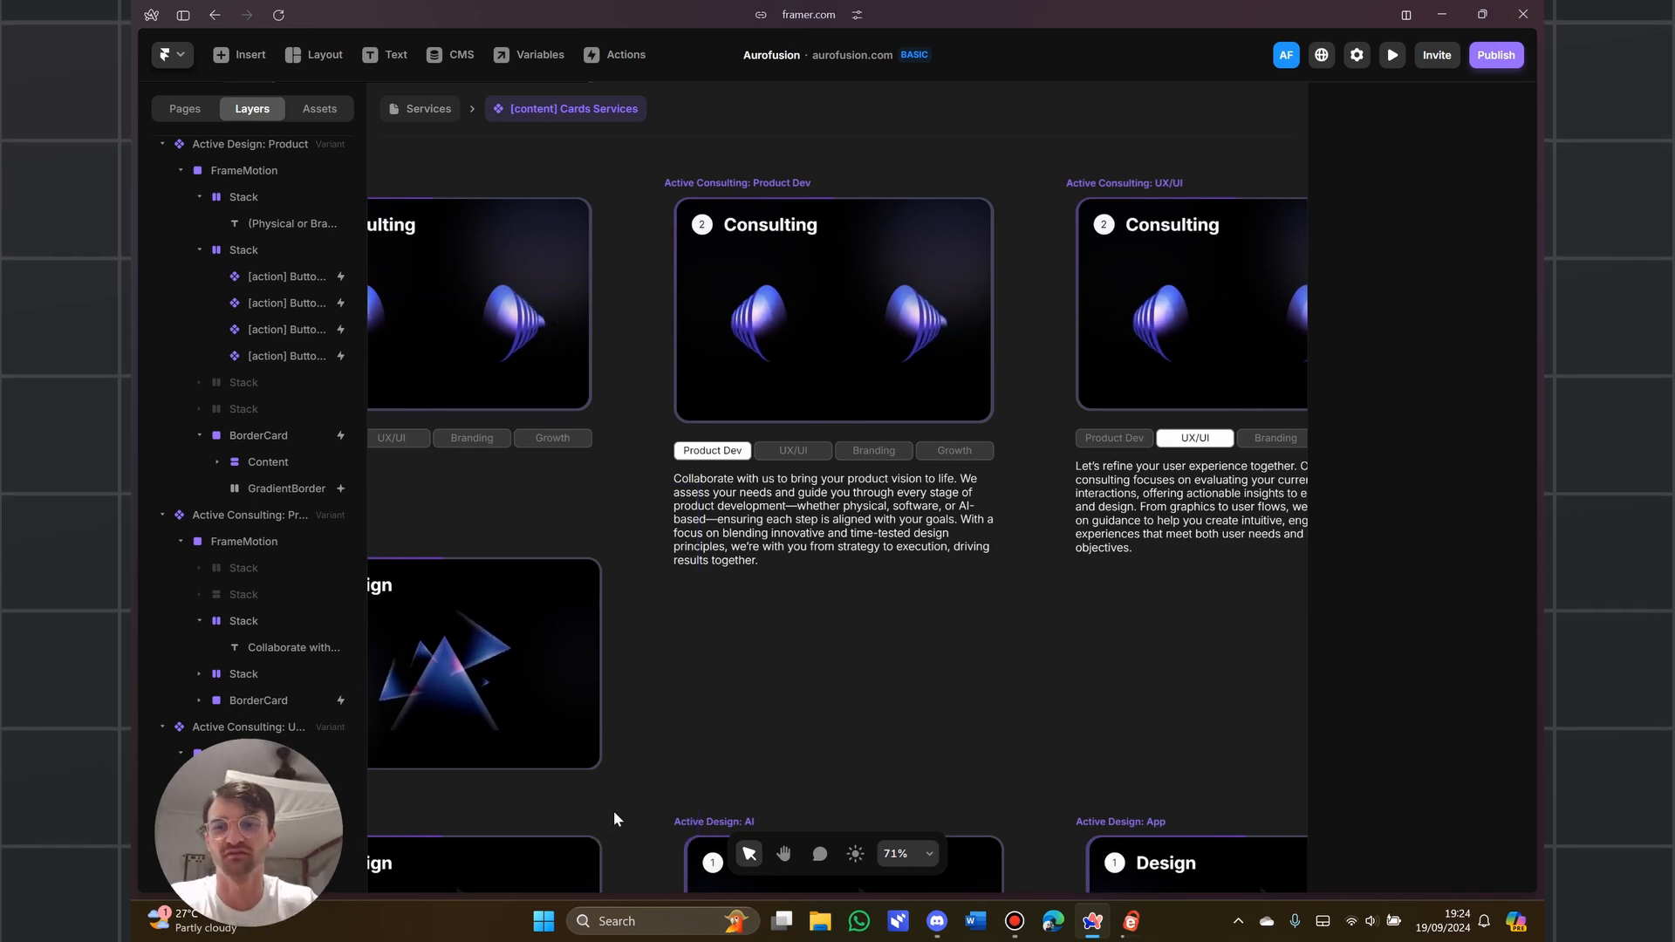
Survey all Consulting and Design variants of the Cards Services component in Framer and select the primary Consulting variant
scroll(815, 645, down, 4)
scroll(811, 653, down, 6)
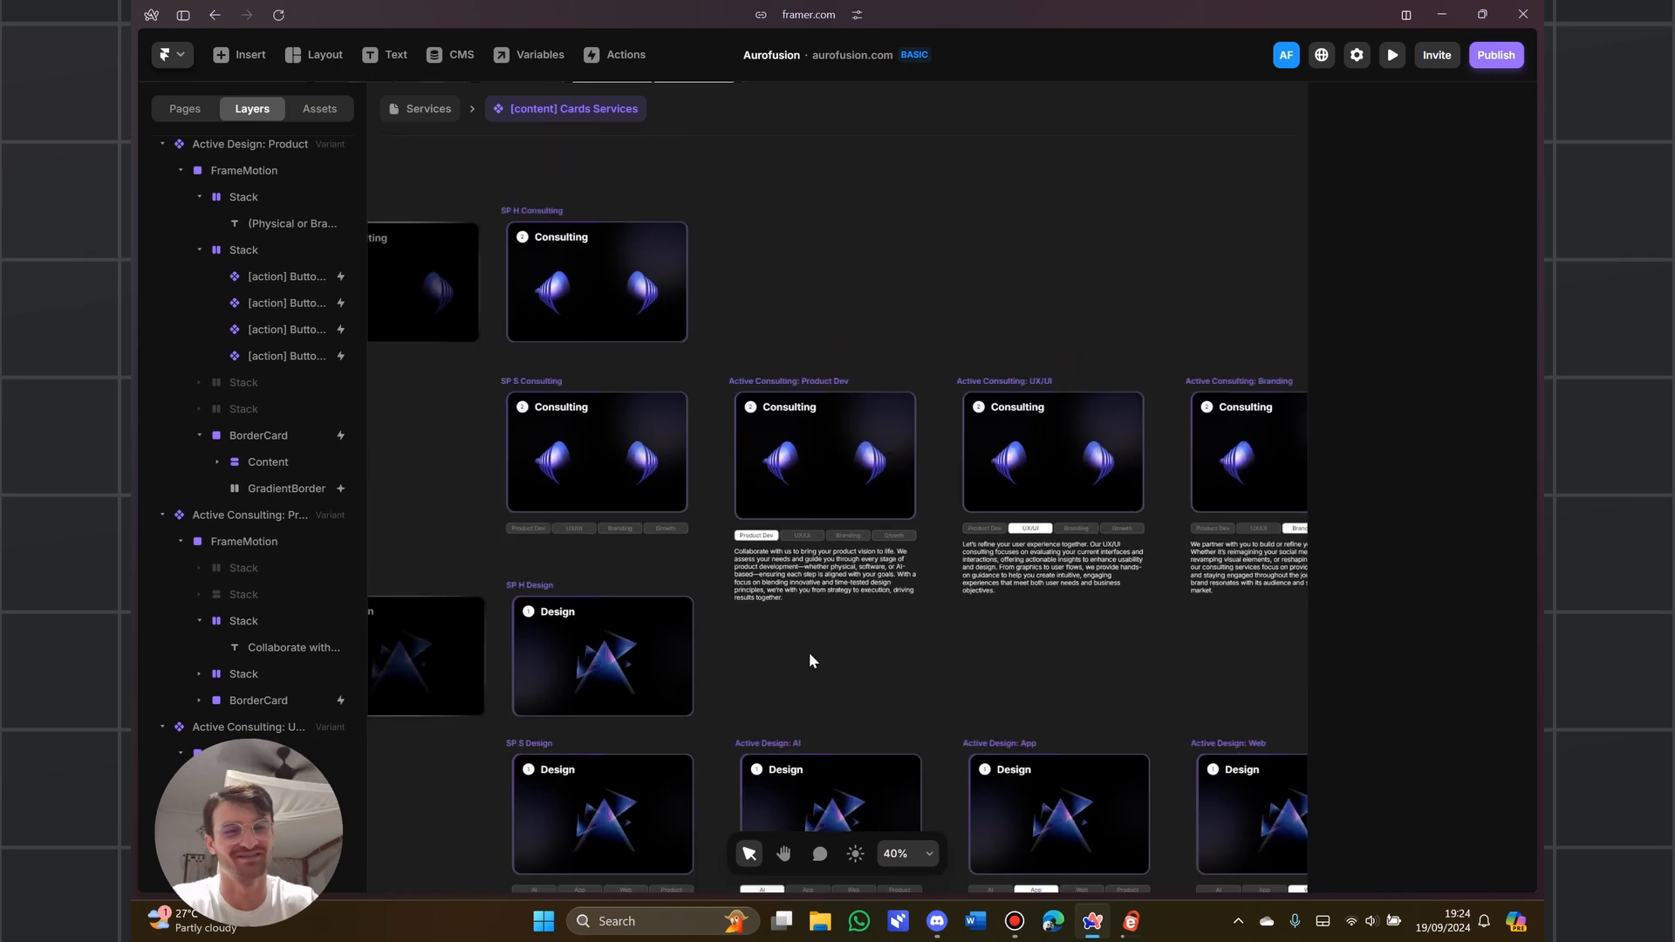
drag(795, 626, 794, 610)
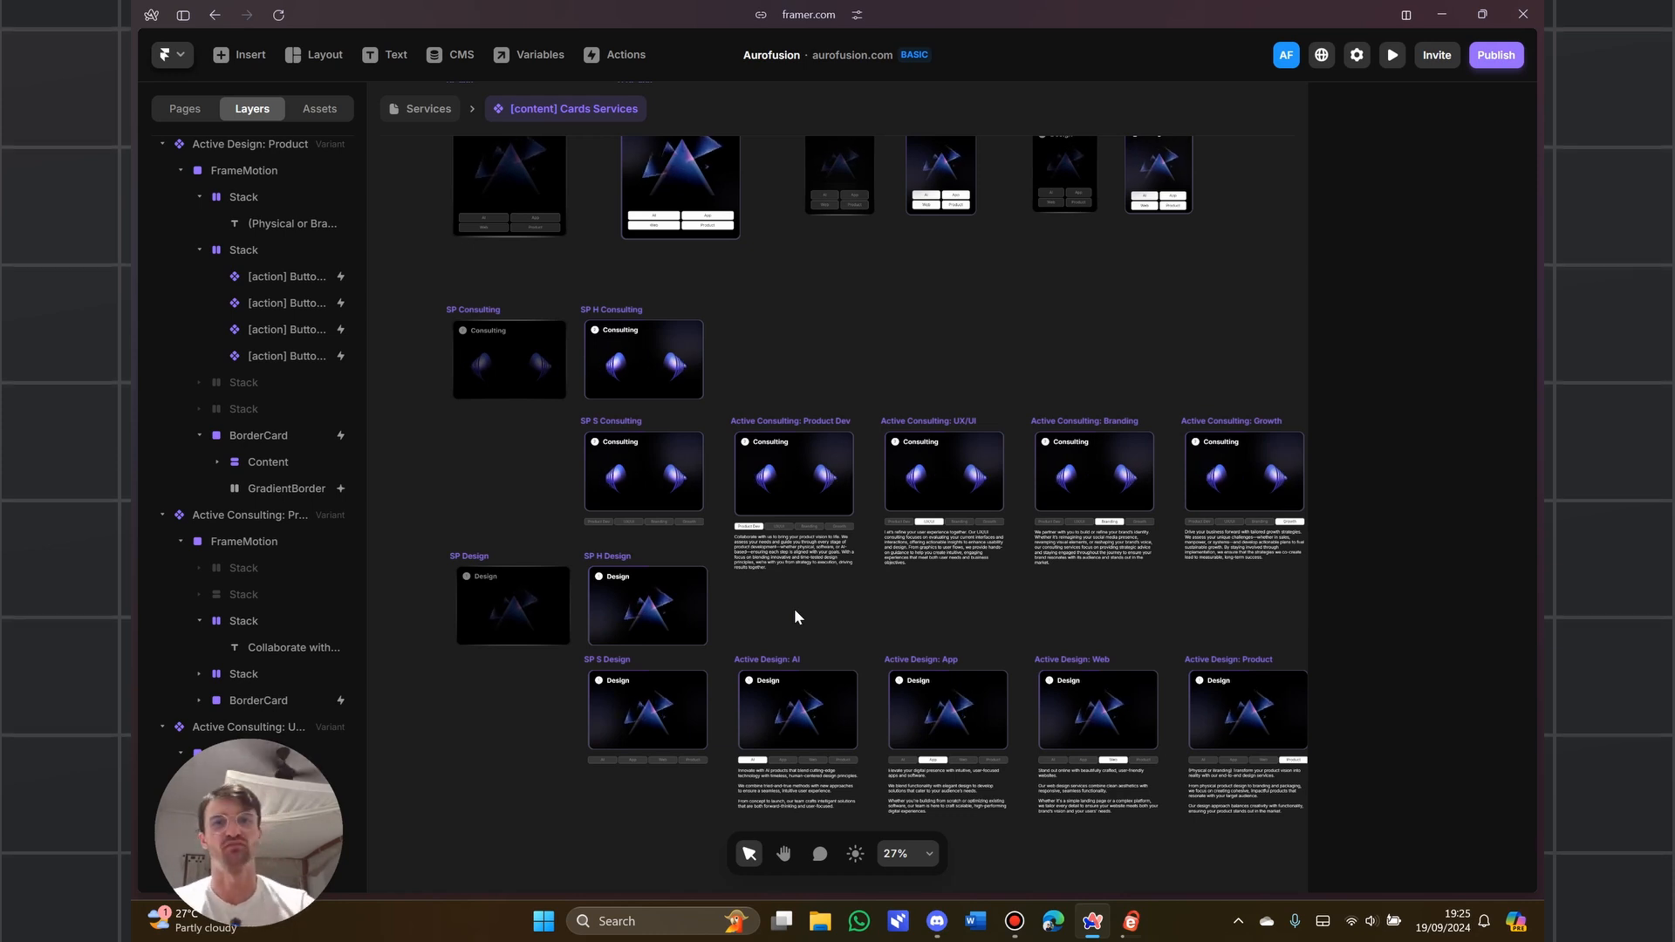
scroll(841, 424, down, 5)
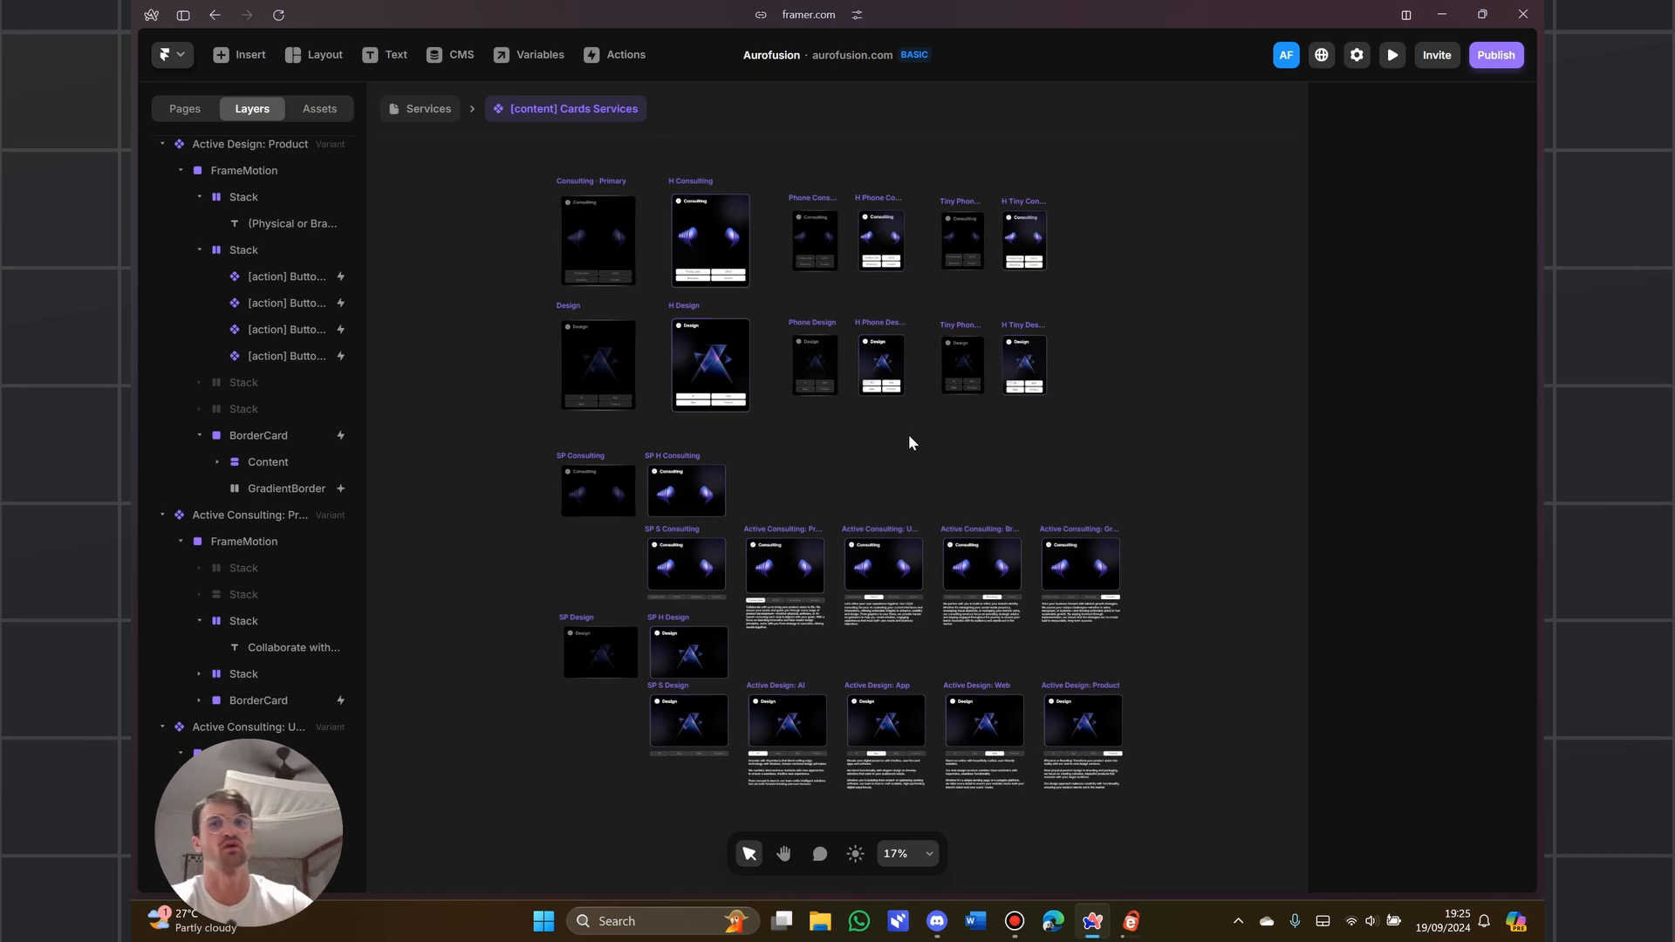
scroll(607, 368, up, 4)
scroll(714, 254, up, 3)
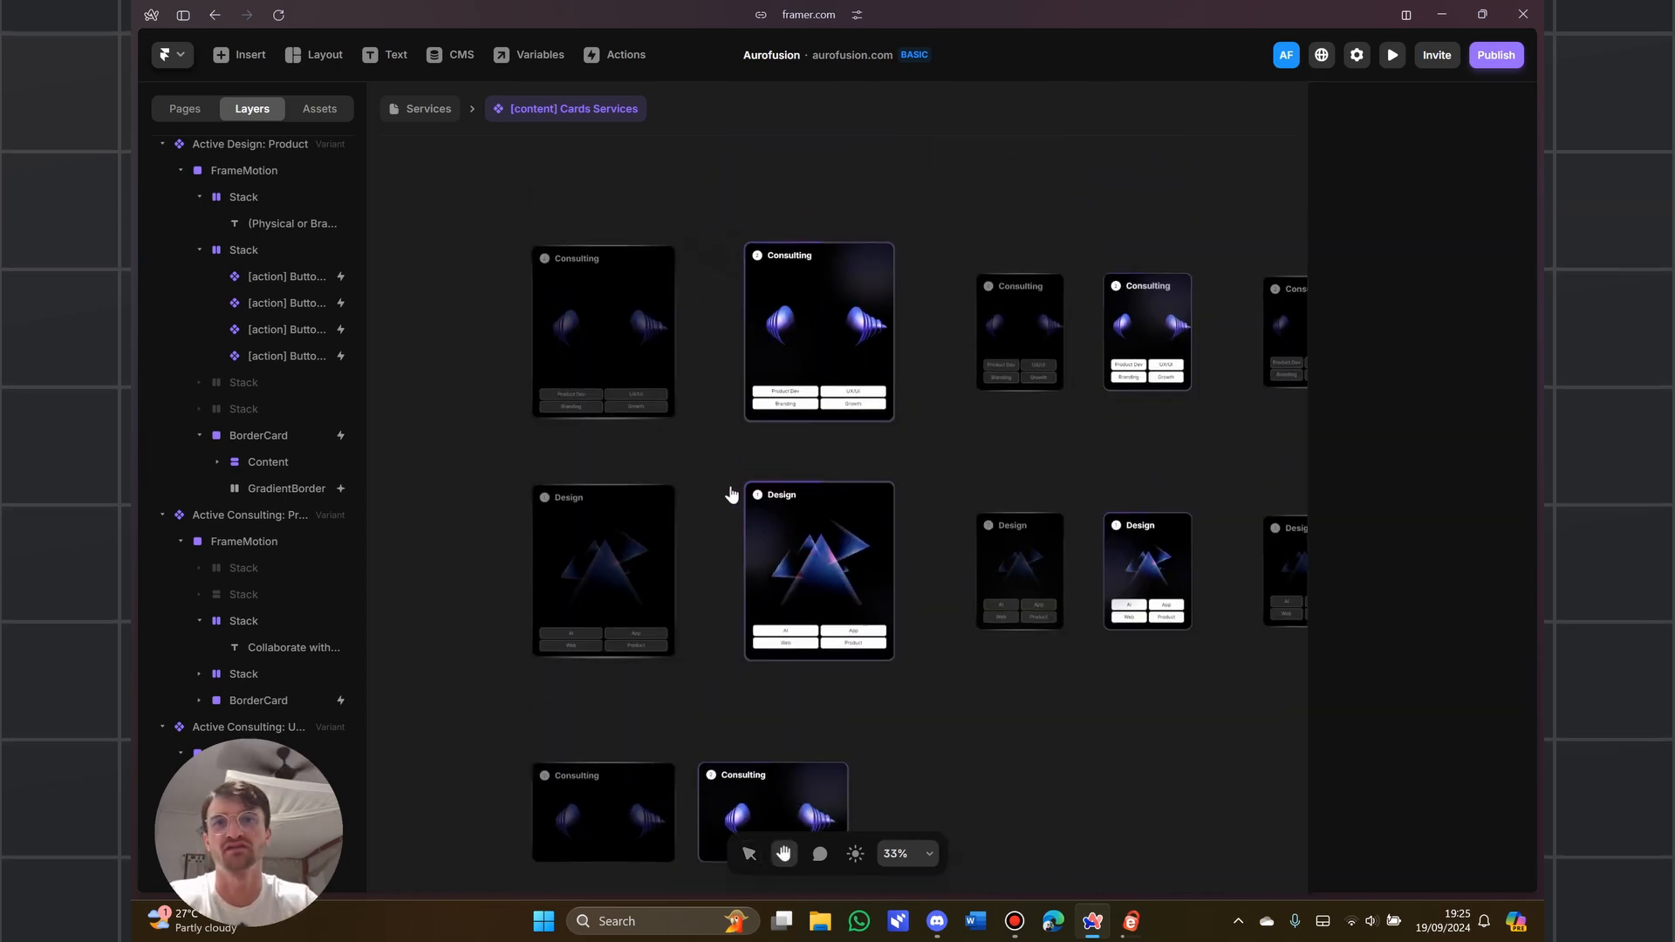
scroll(488, 210, up, 3)
click(463, 190)
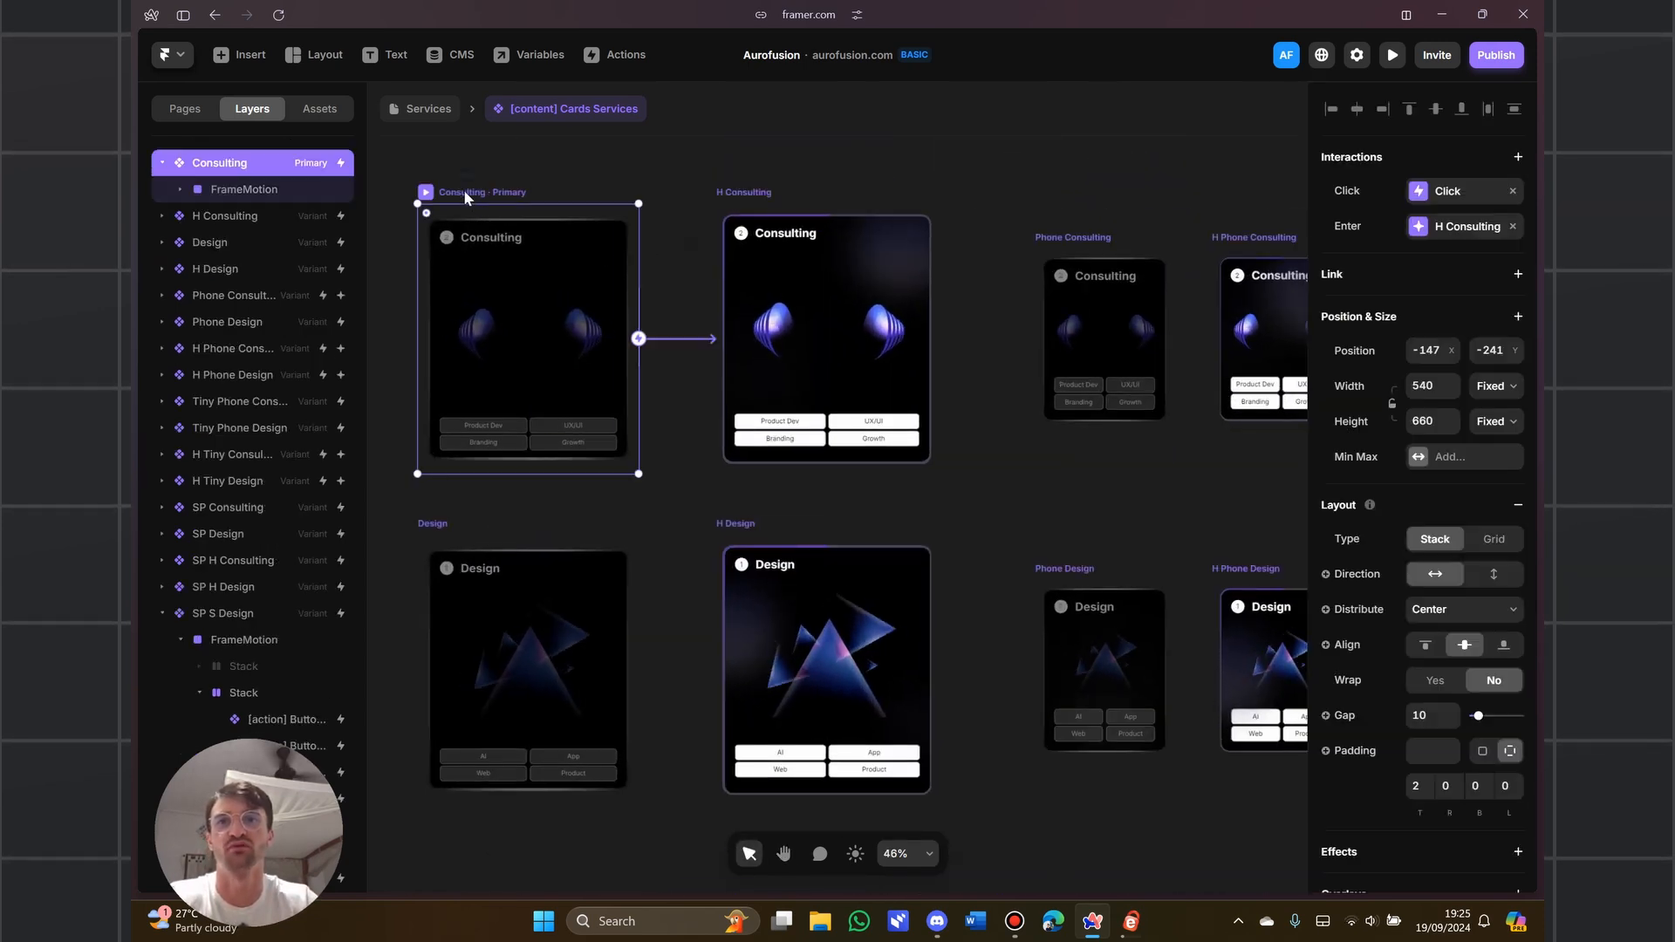
Select the Consulting hover, phone and tiny phone variants in turn to inspect their interactions
click(743, 191)
key(space)
drag(1058, 192, 661, 203)
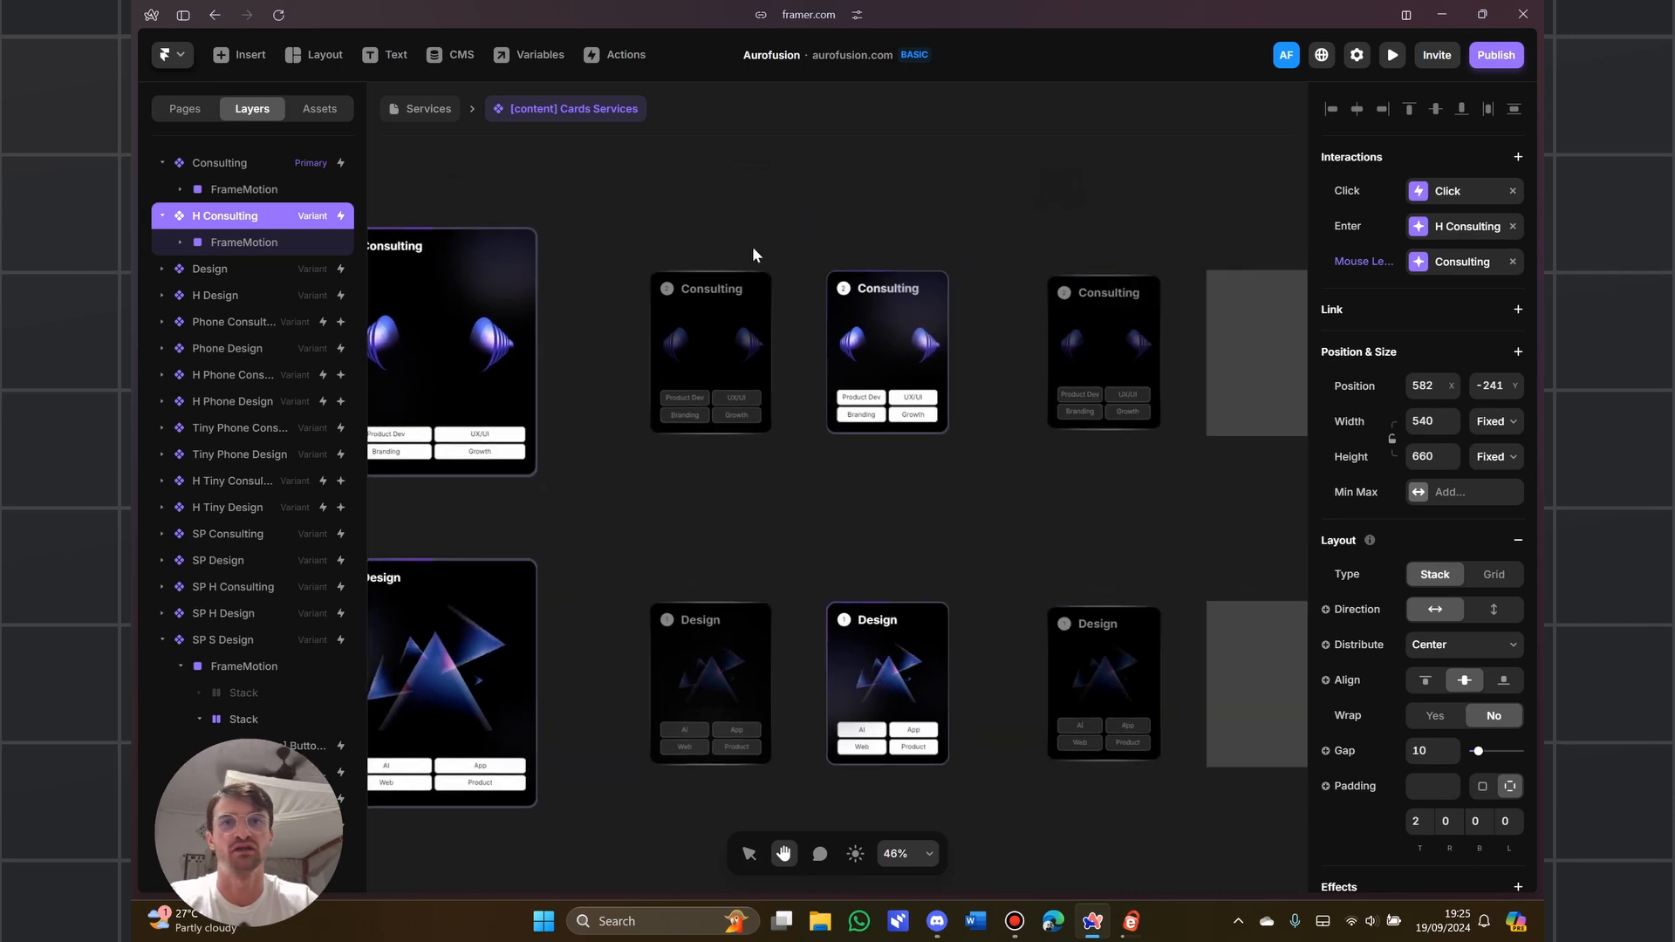
click(705, 249)
click(872, 245)
drag(1056, 202, 840, 202)
click(858, 256)
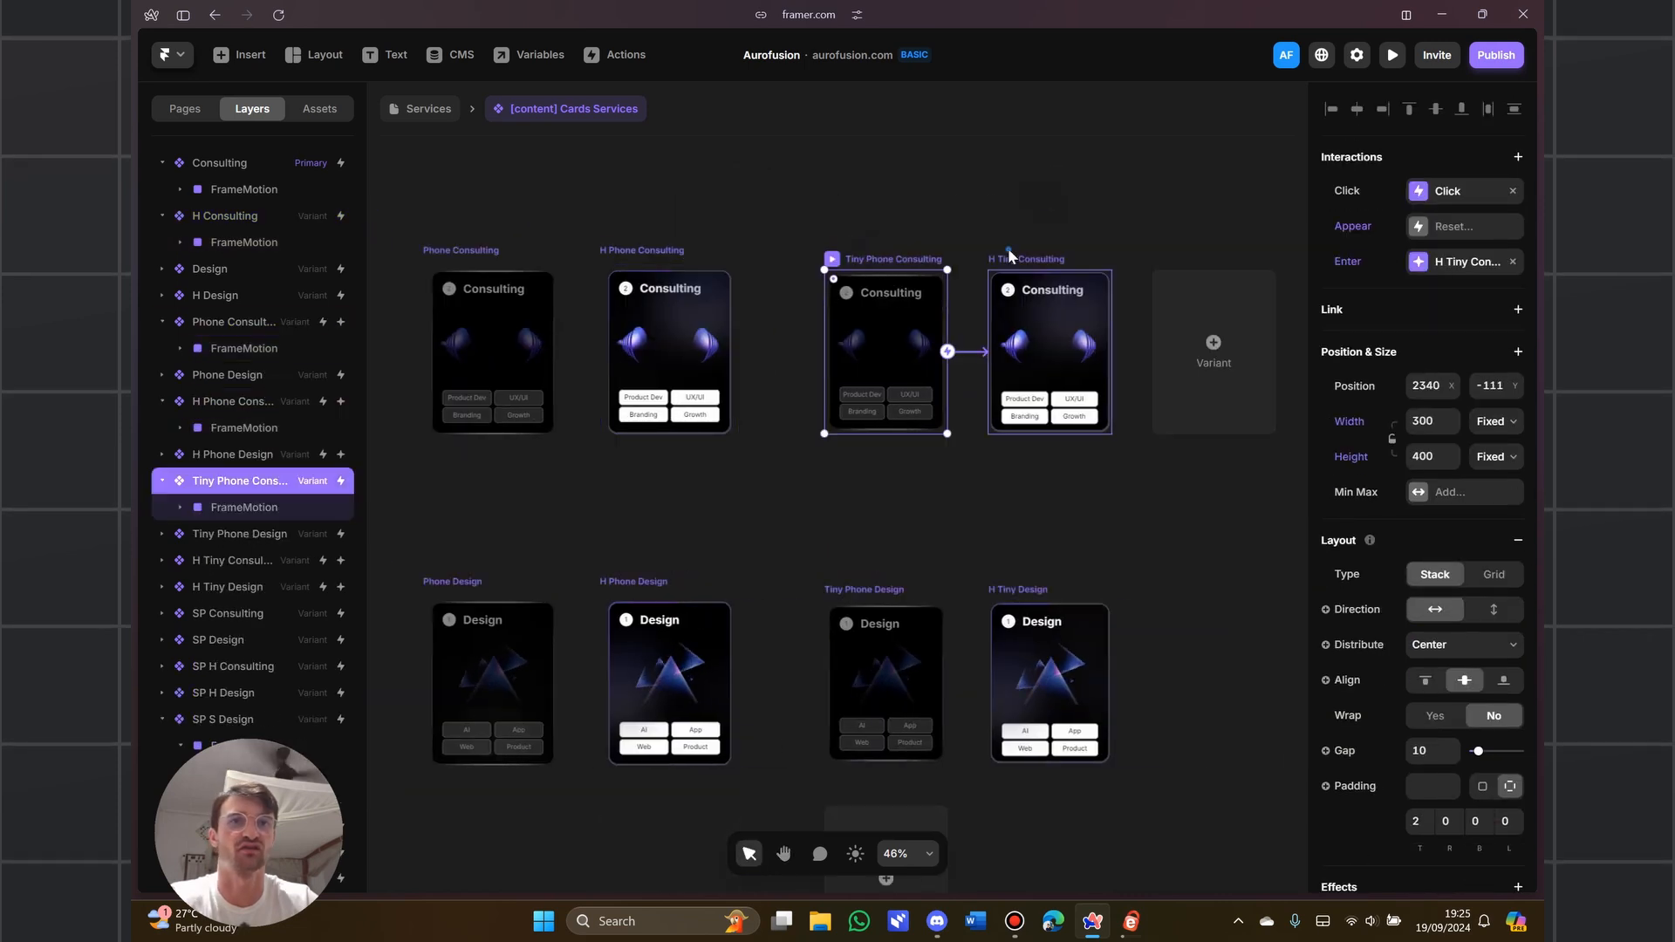
click(1007, 255)
scroll(897, 430, down, 3)
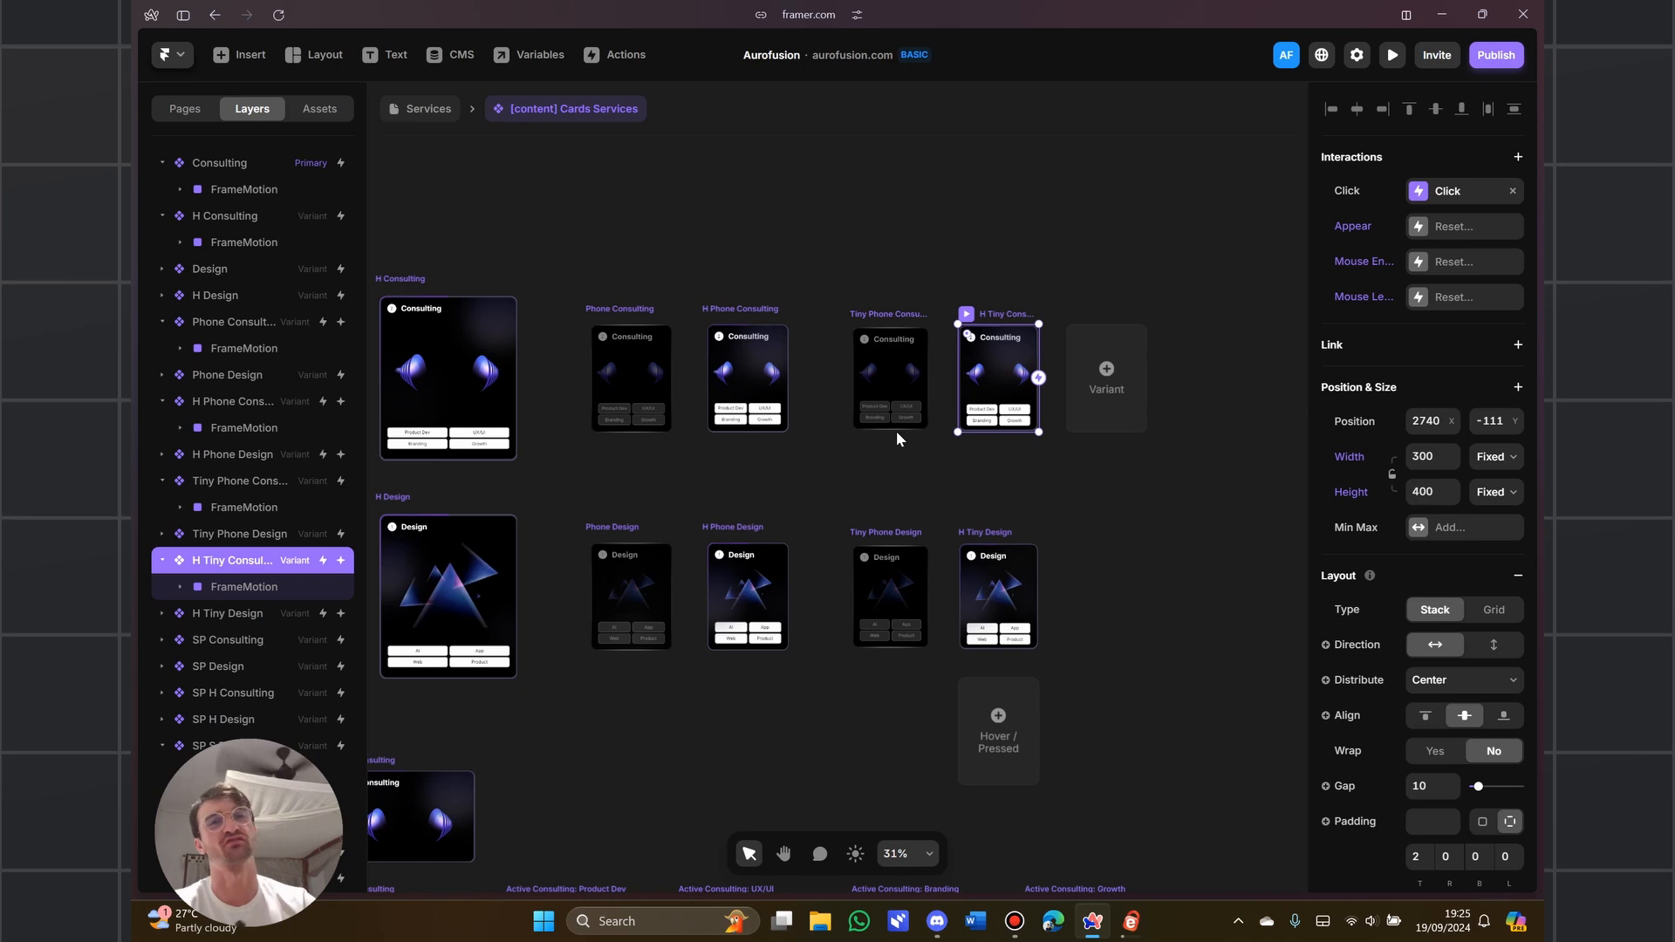
Survey the full grid of Cards Services variants, ending at the SP Consulting and SP Design groups
click(785, 499)
drag(785, 500, 1031, 382)
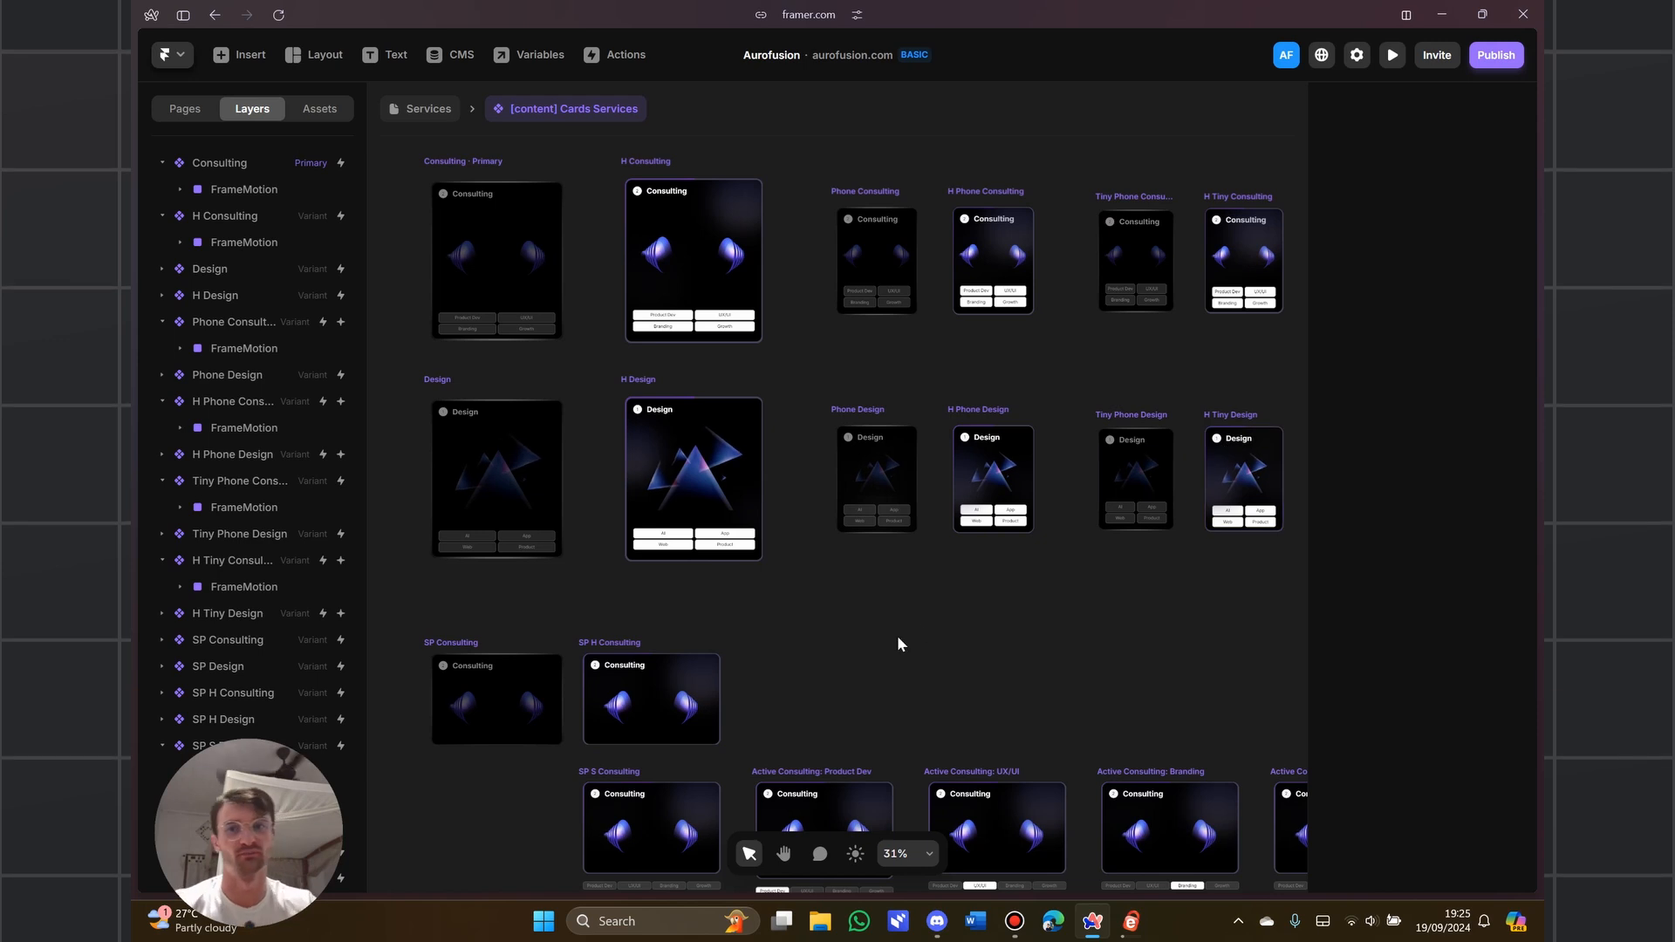
scroll(898, 637, down, 3)
scroll(510, 510, up, 2)
drag(526, 542, 556, 434)
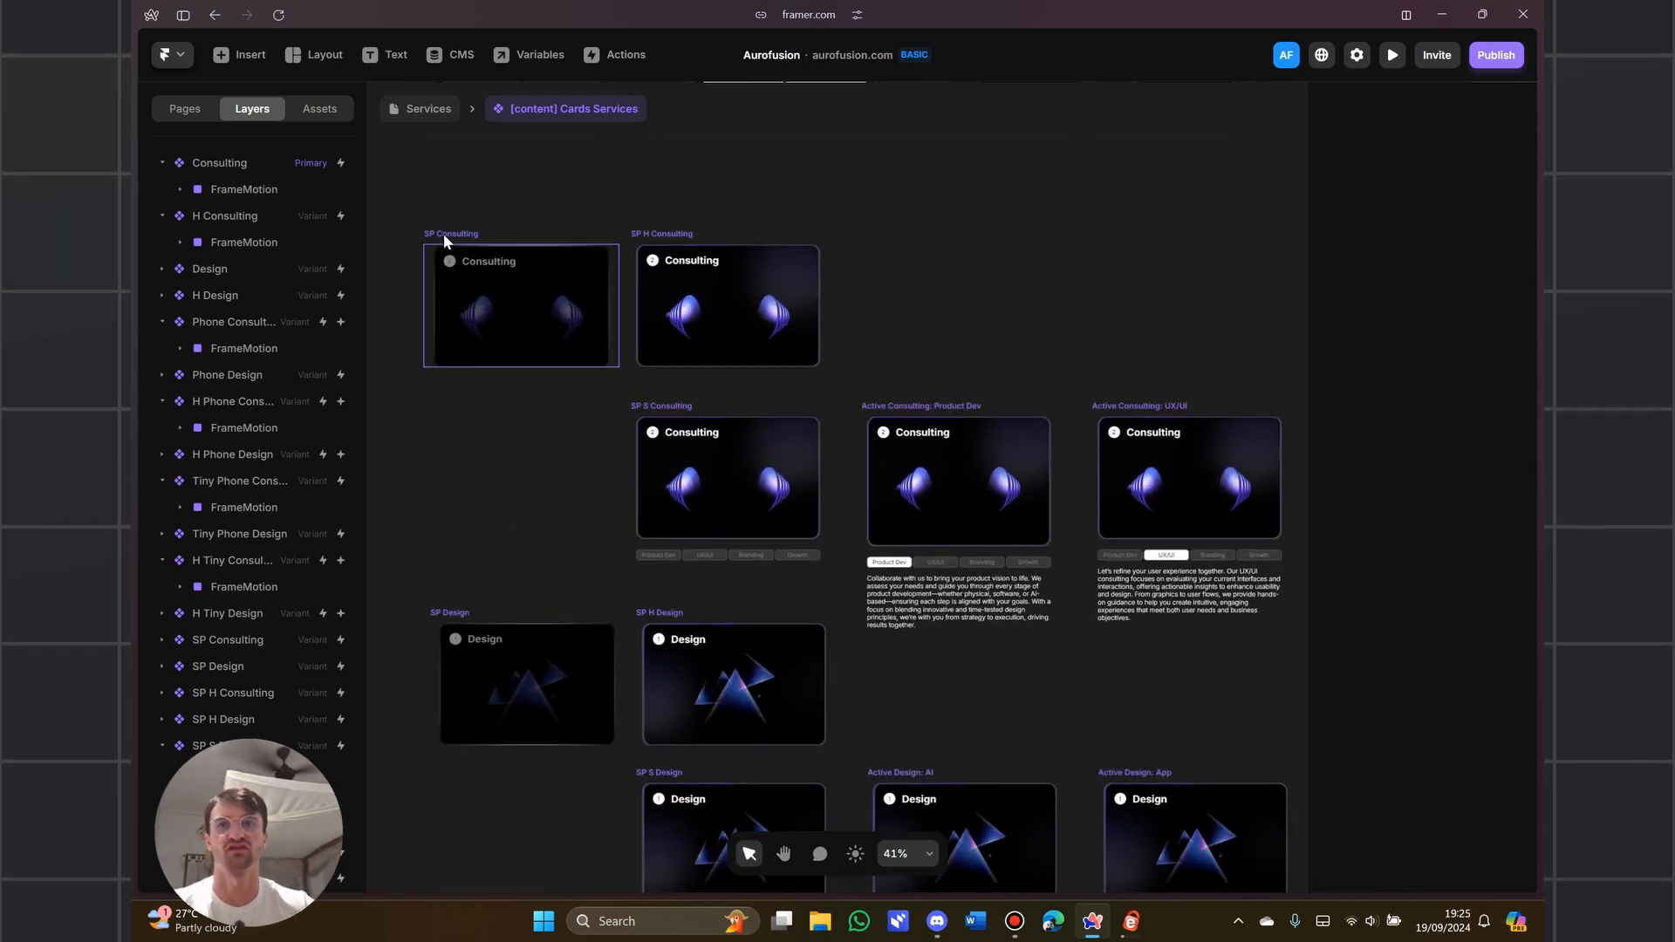
Open the Home page to view its Services cards across all breakpoints, and open the /services page
click(214, 110)
click(208, 196)
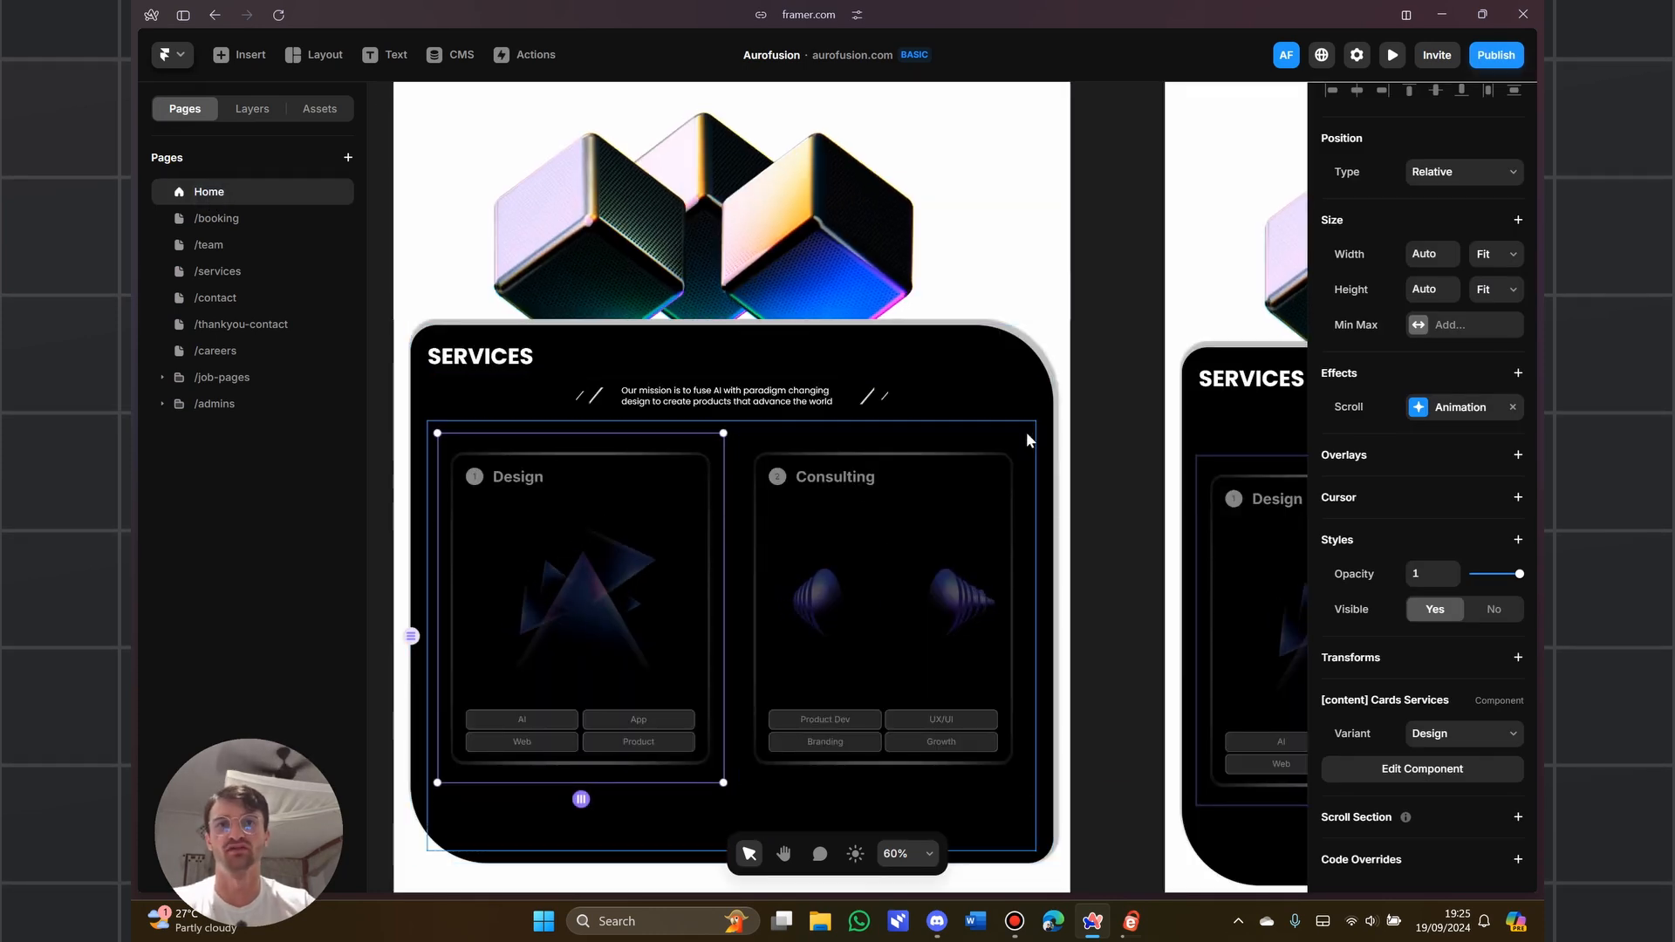
scroll(1026, 432, down, 10)
drag(1290, 176, 991, 183)
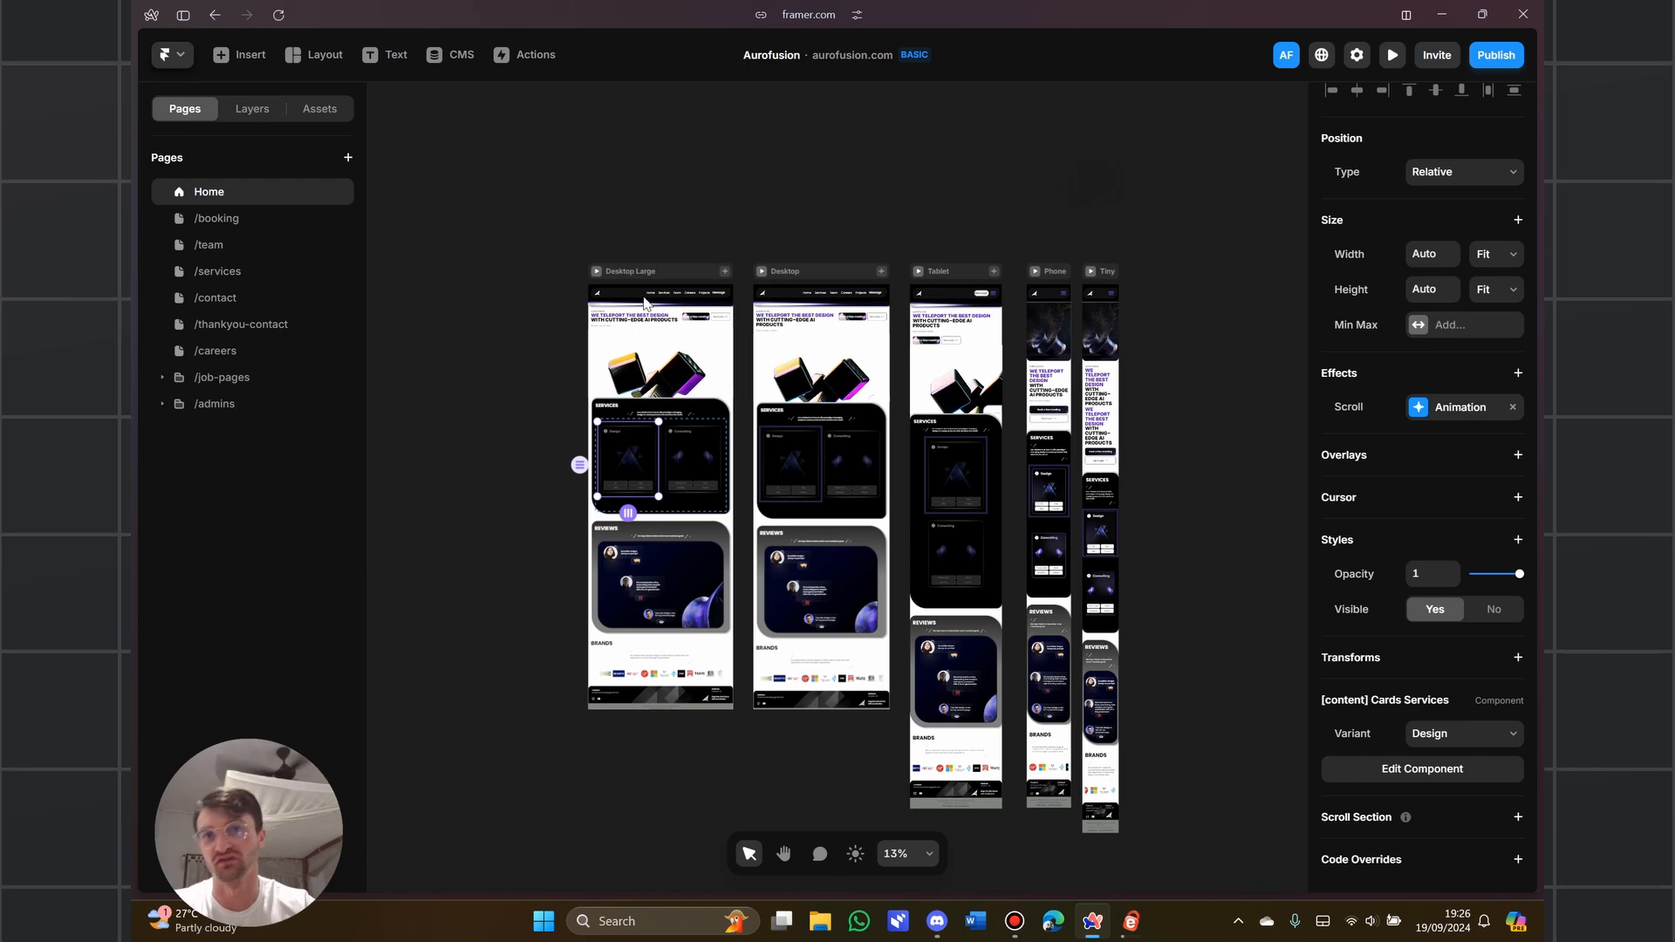
click(224, 271)
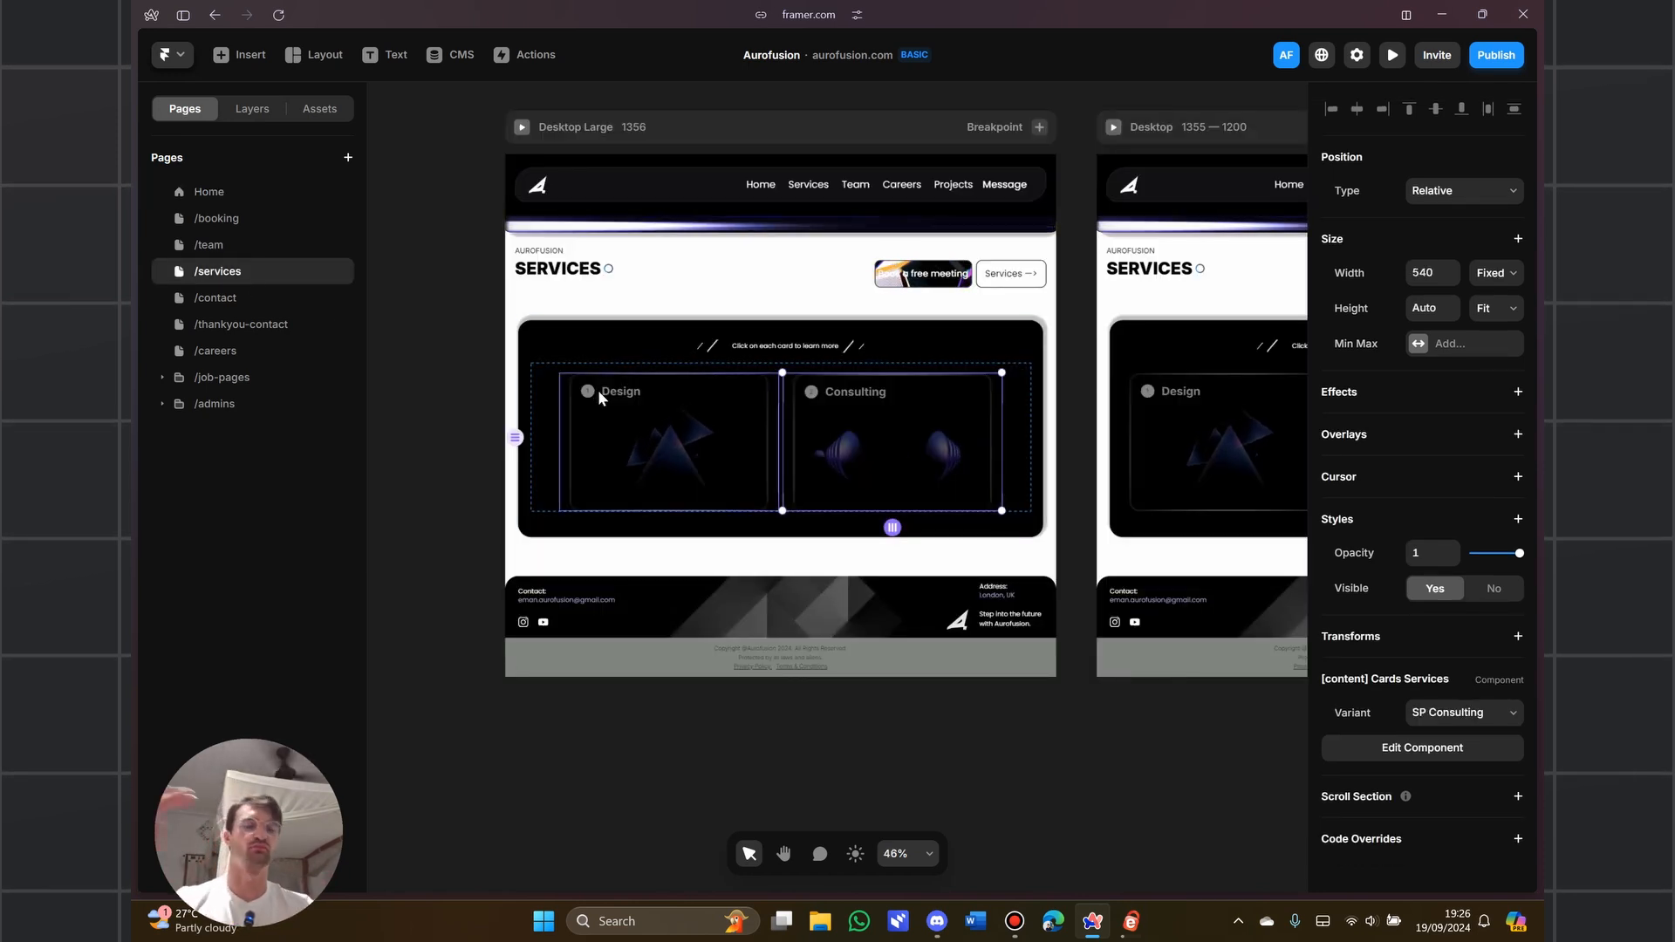
Browse the project's components and open [action] Job Card to review its desktop, hover and phone variants
click(318, 108)
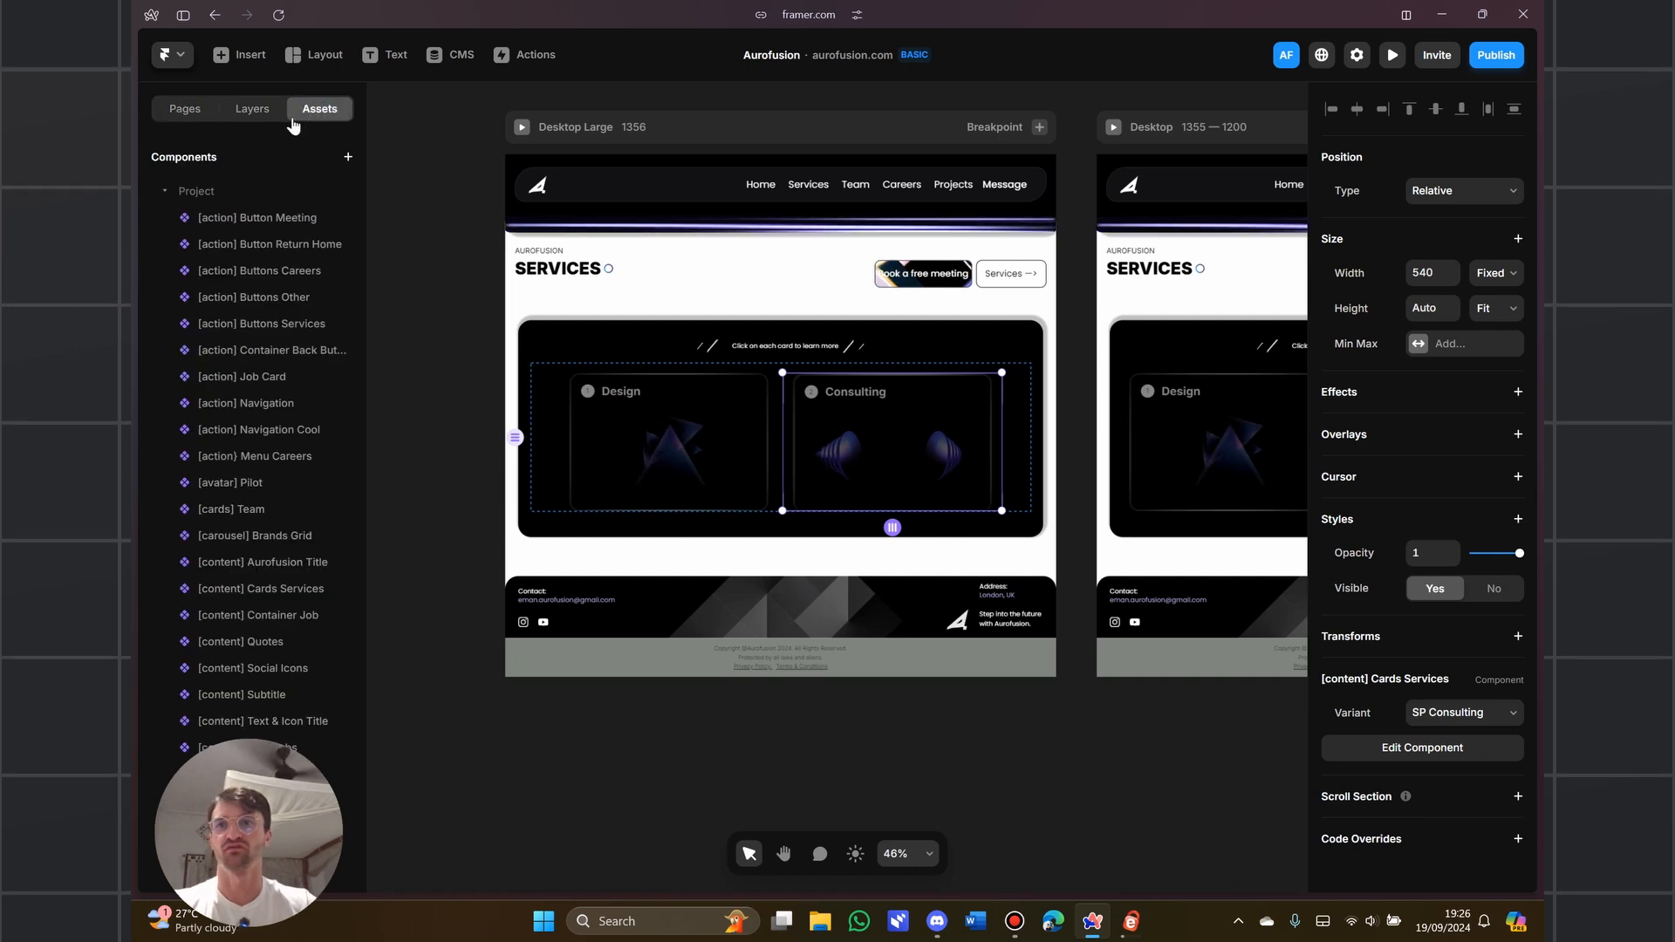
scroll(251, 323, down, 10)
scroll(244, 393, up, 10)
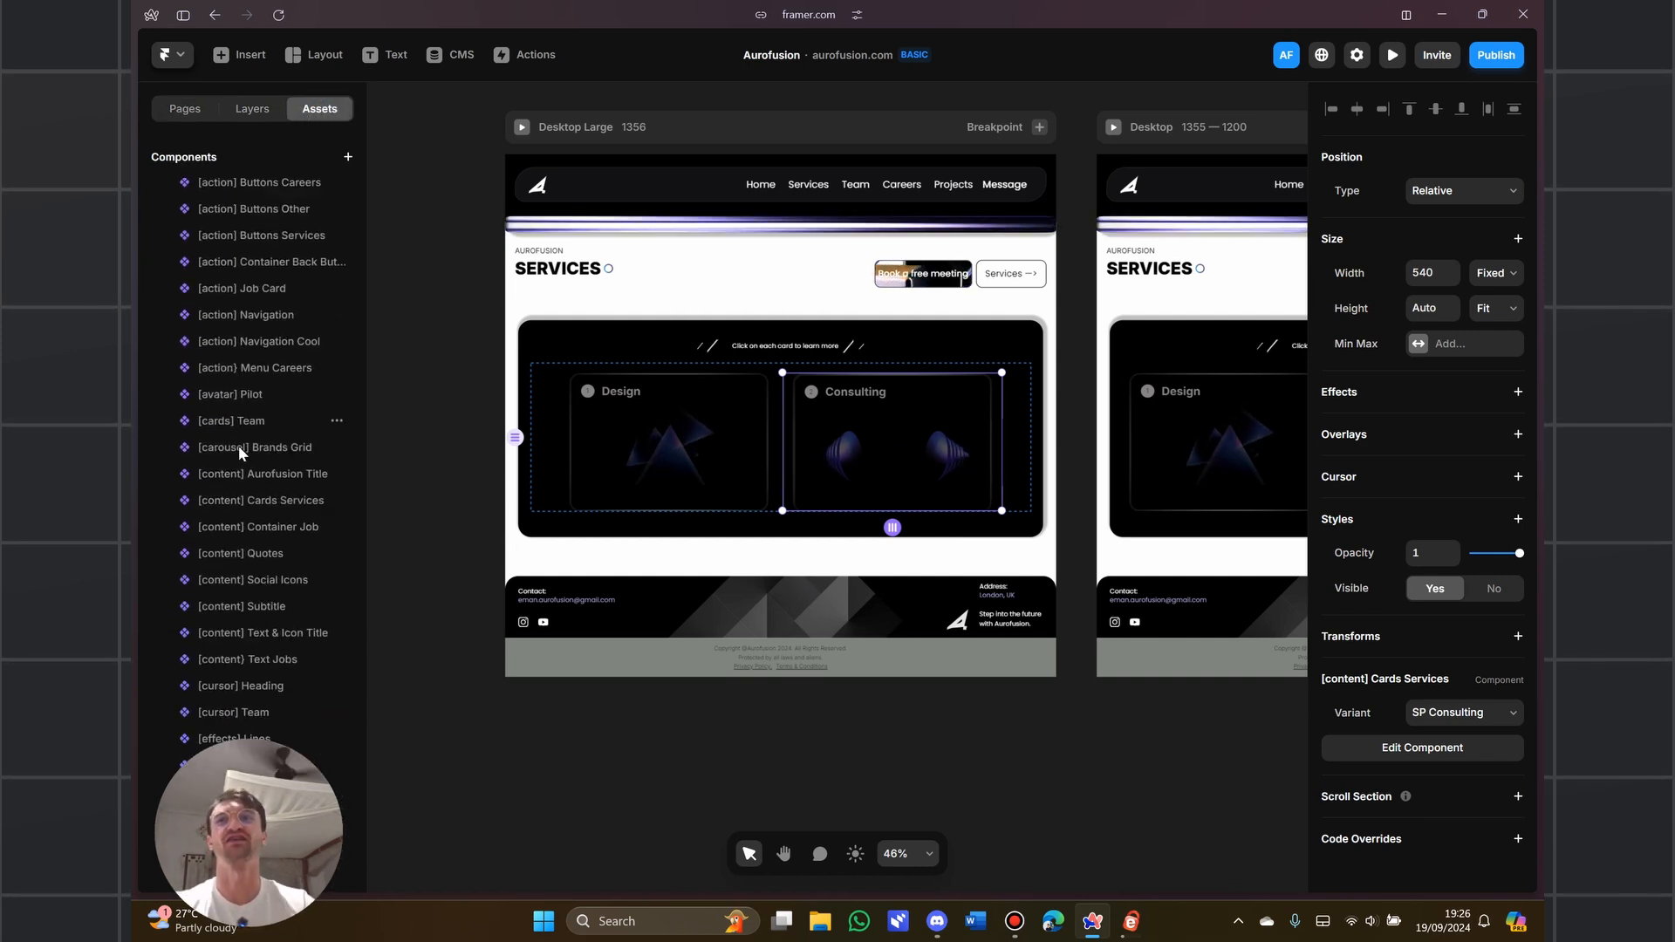
click(234, 378)
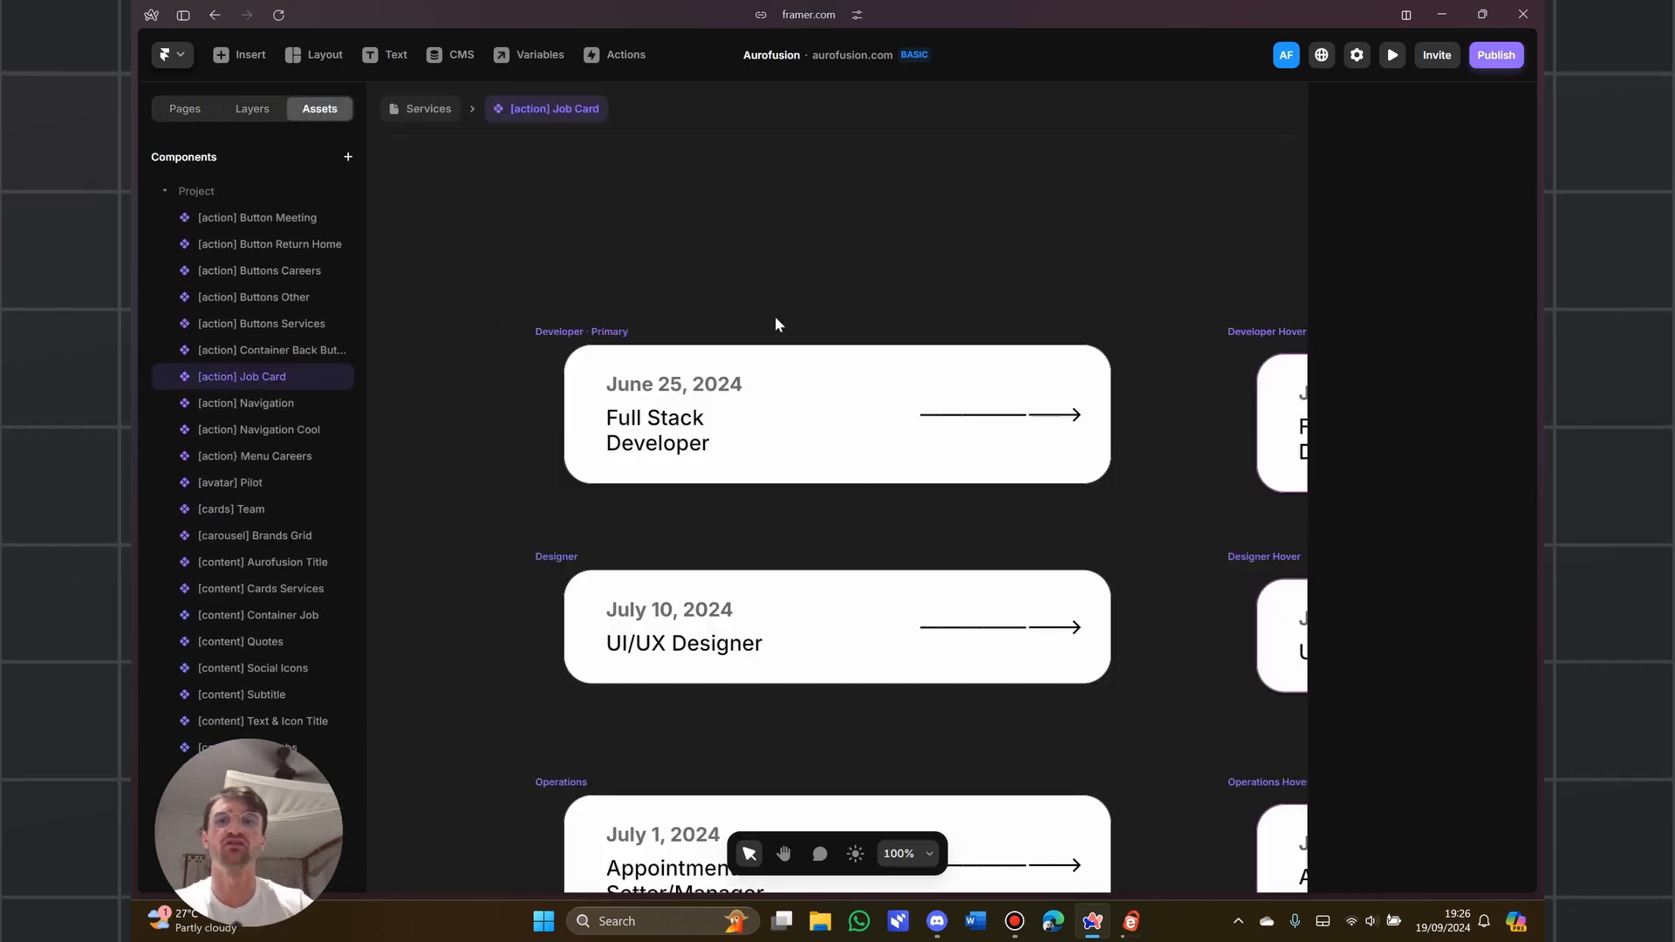
scroll(776, 325, down, 10)
scroll(881, 276, left, 2)
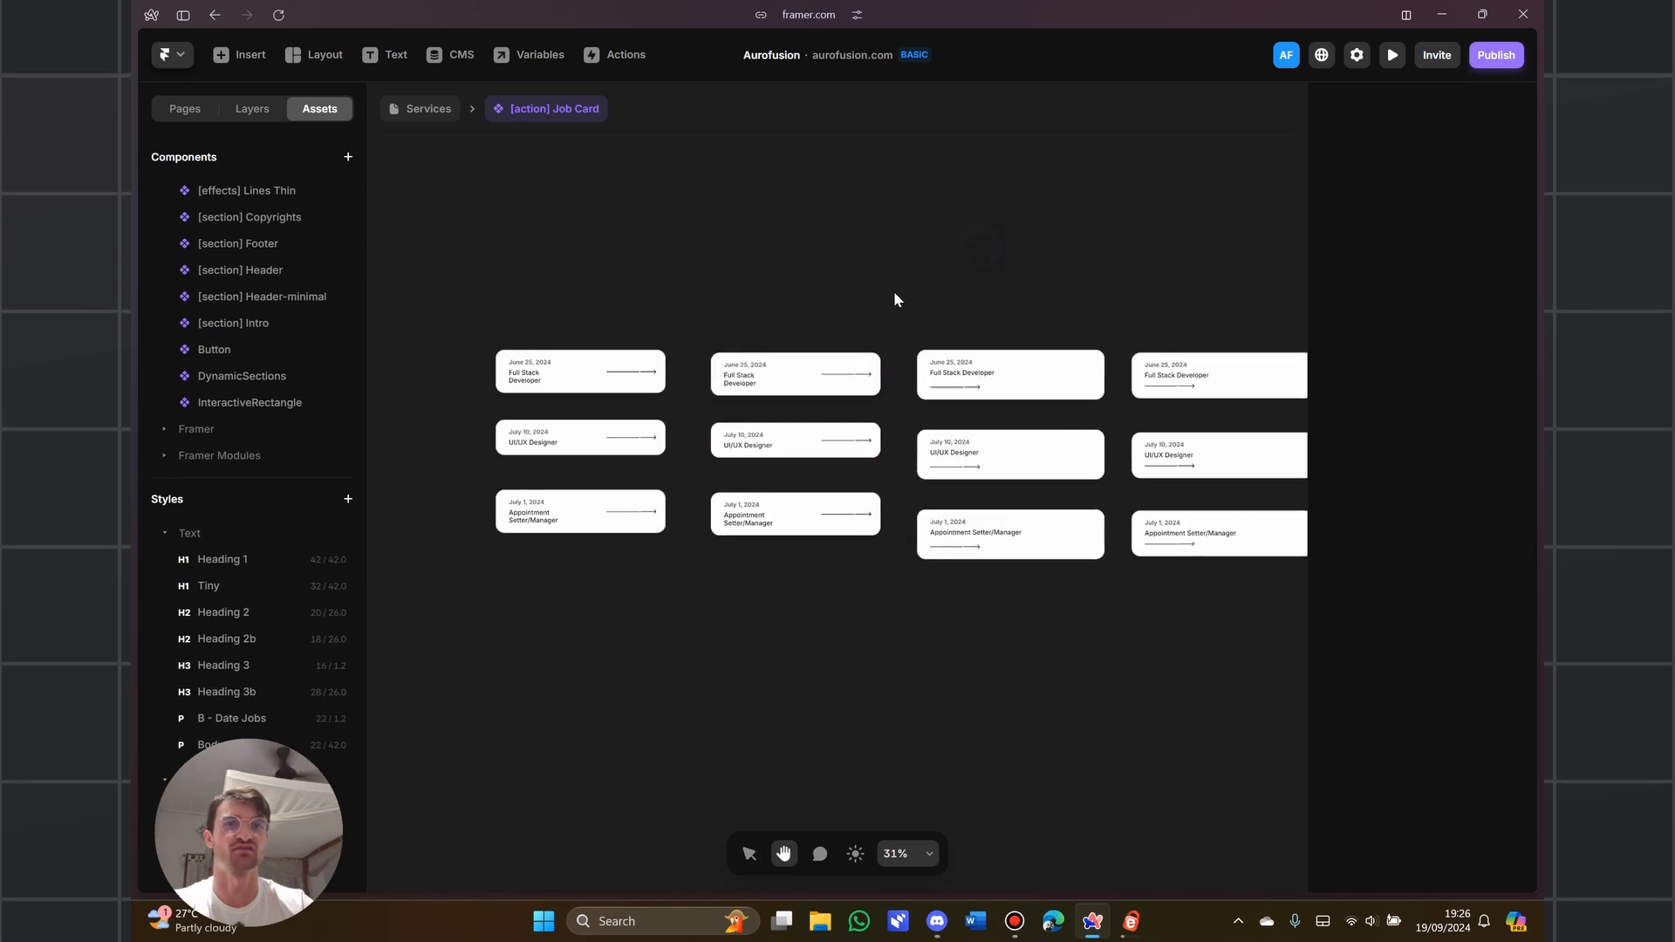
scroll(897, 295, down, 5)
scroll(252, 312, up, 6)
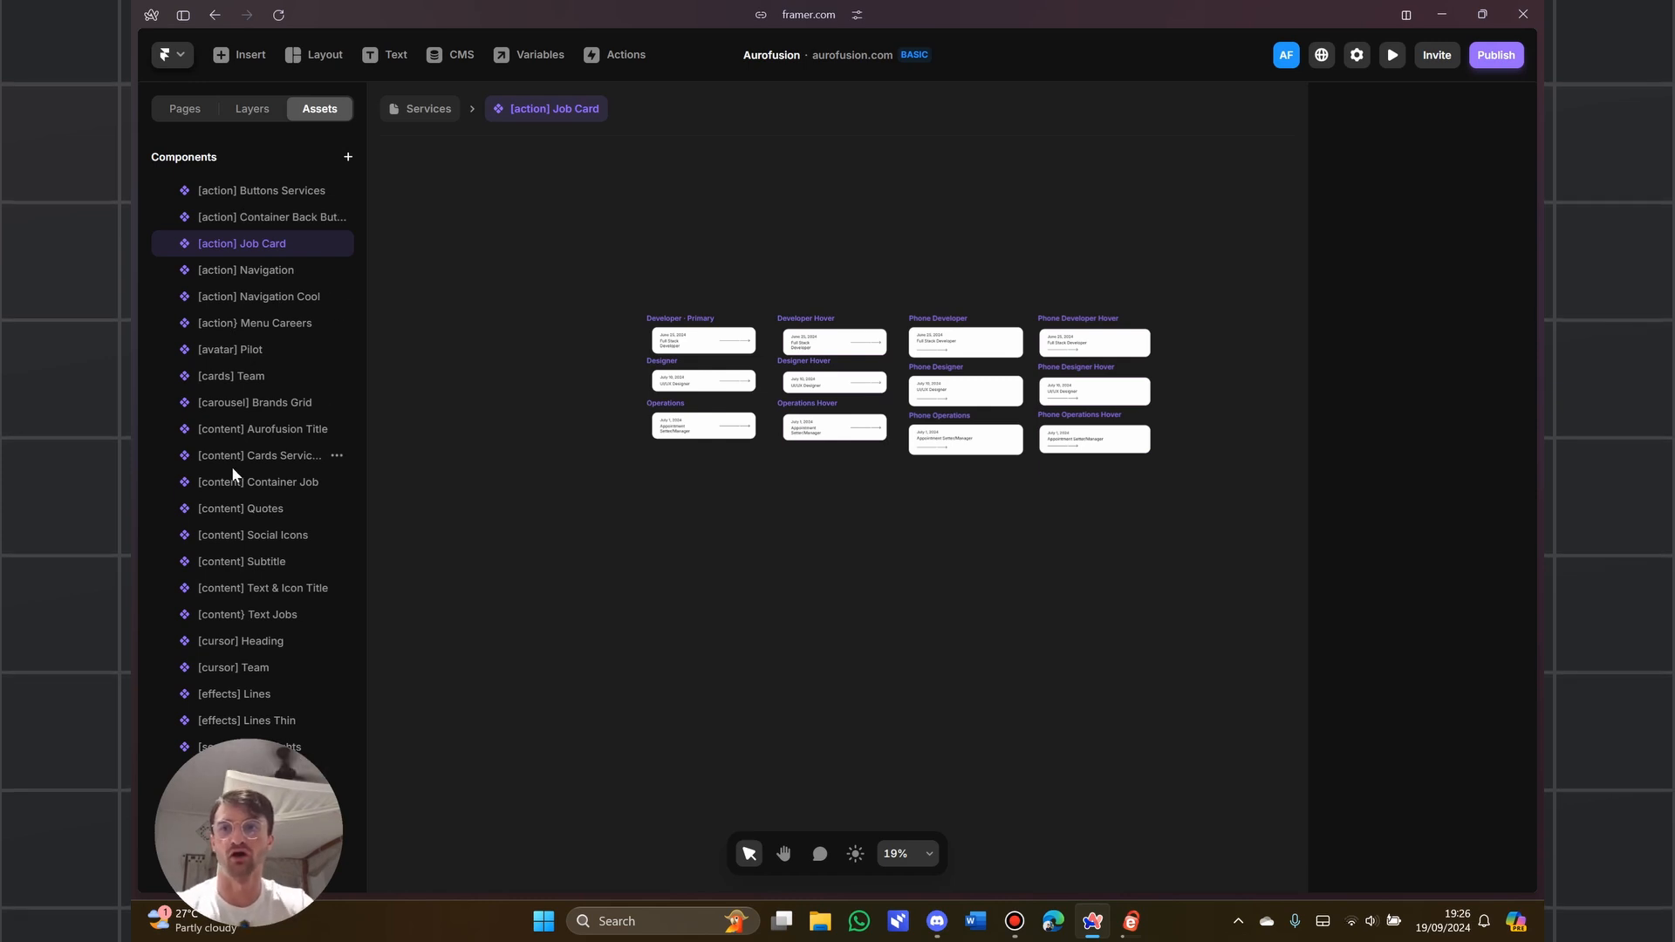
scroll(234, 468, down, 2)
scroll(288, 541, up, 2)
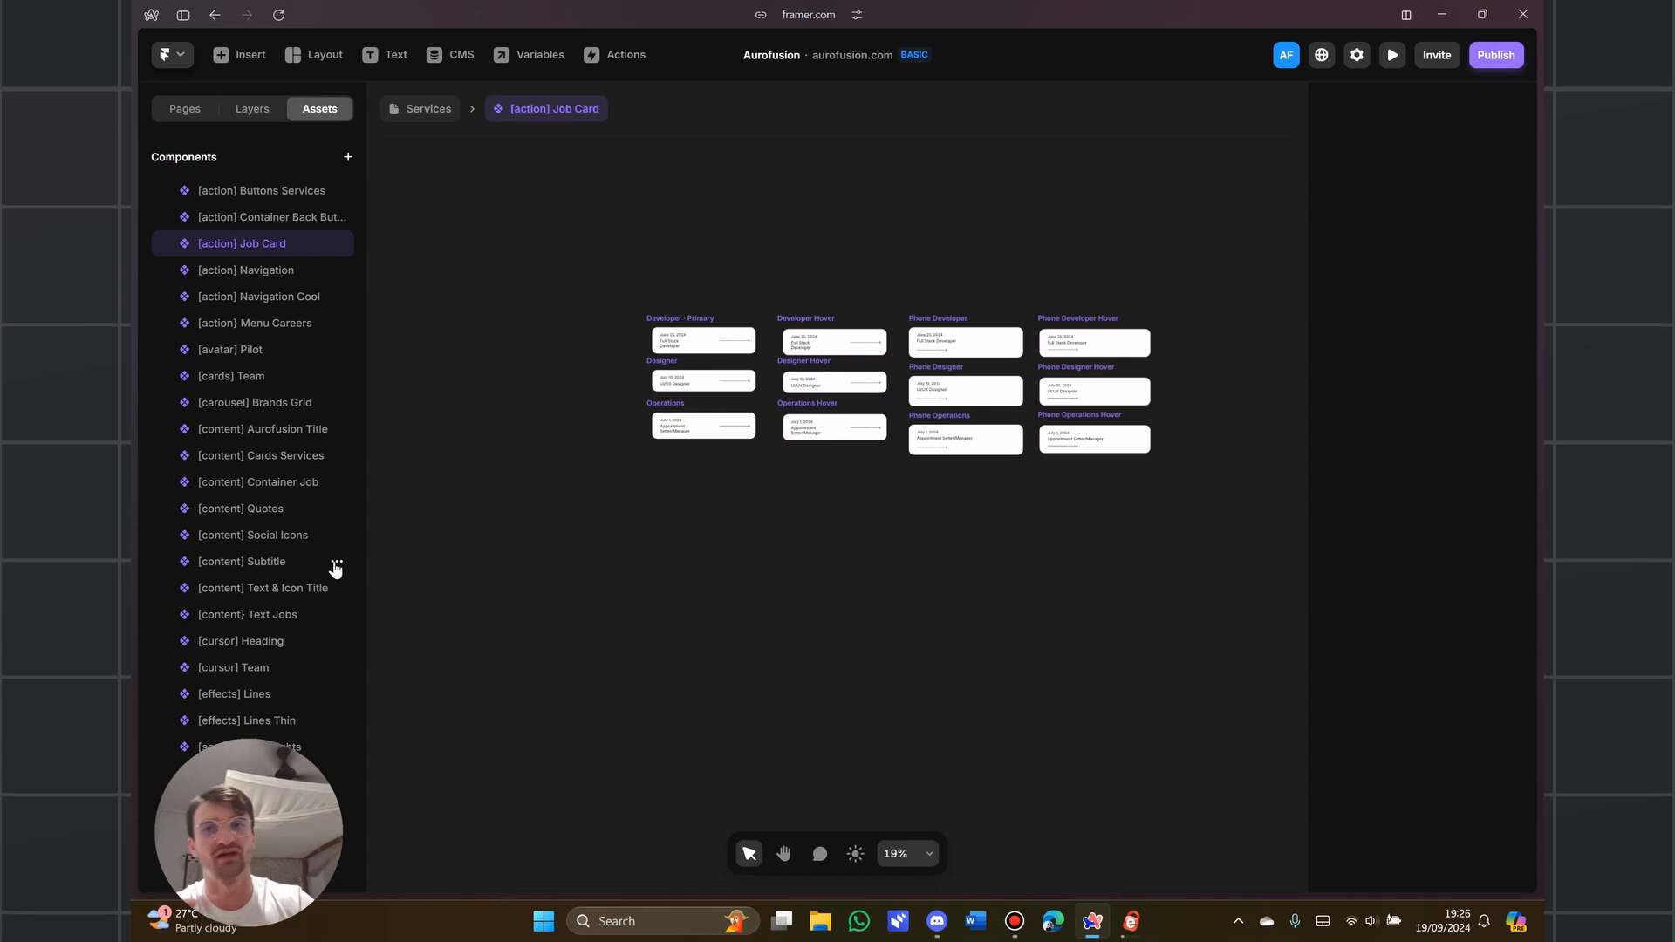
Reopen the [content] Cards Services component and examine the SP S Consulting and Active Consulting variants with their descriptions
click(270, 453)
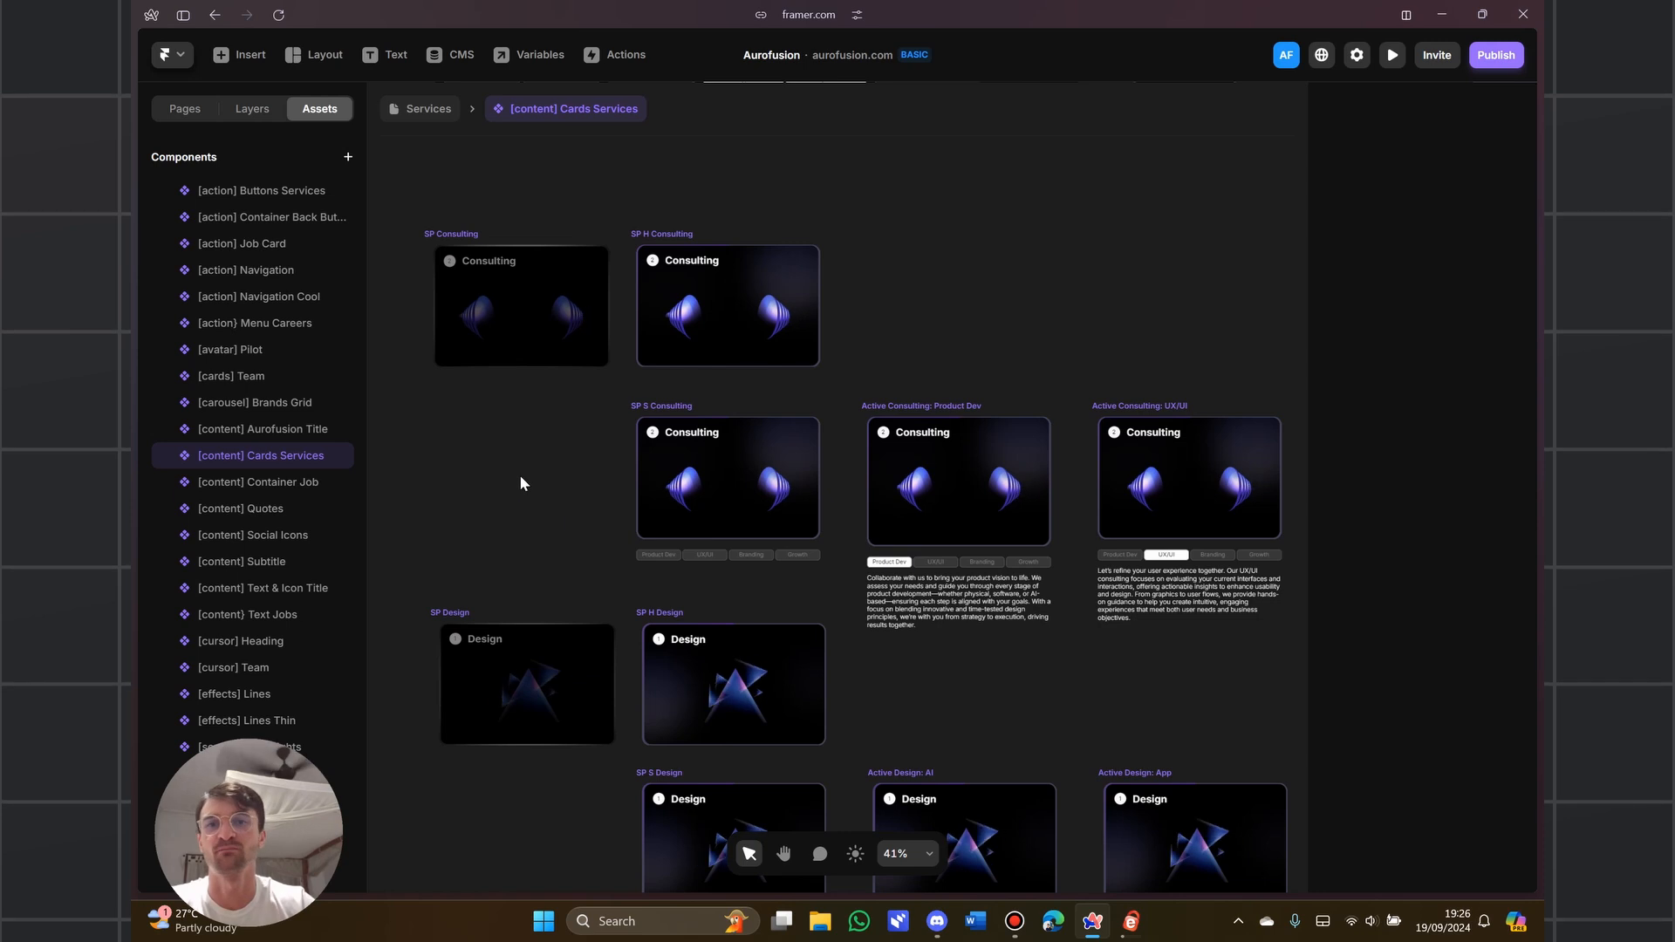
scroll(519, 482, up, 2)
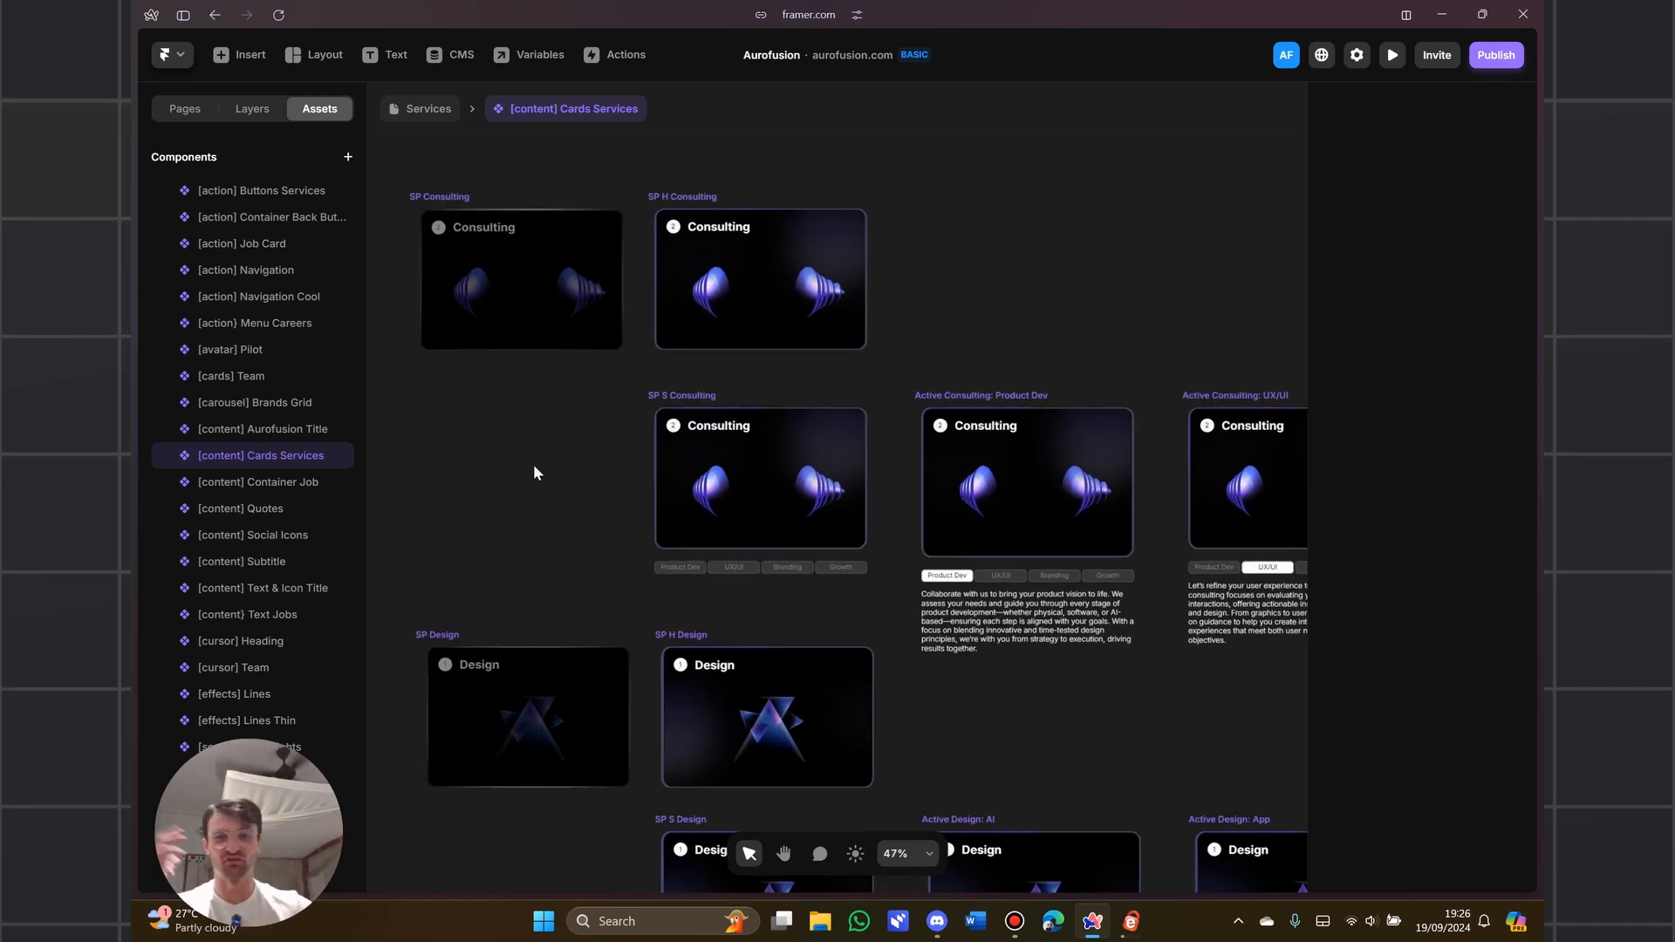
scroll(527, 453, up, 2)
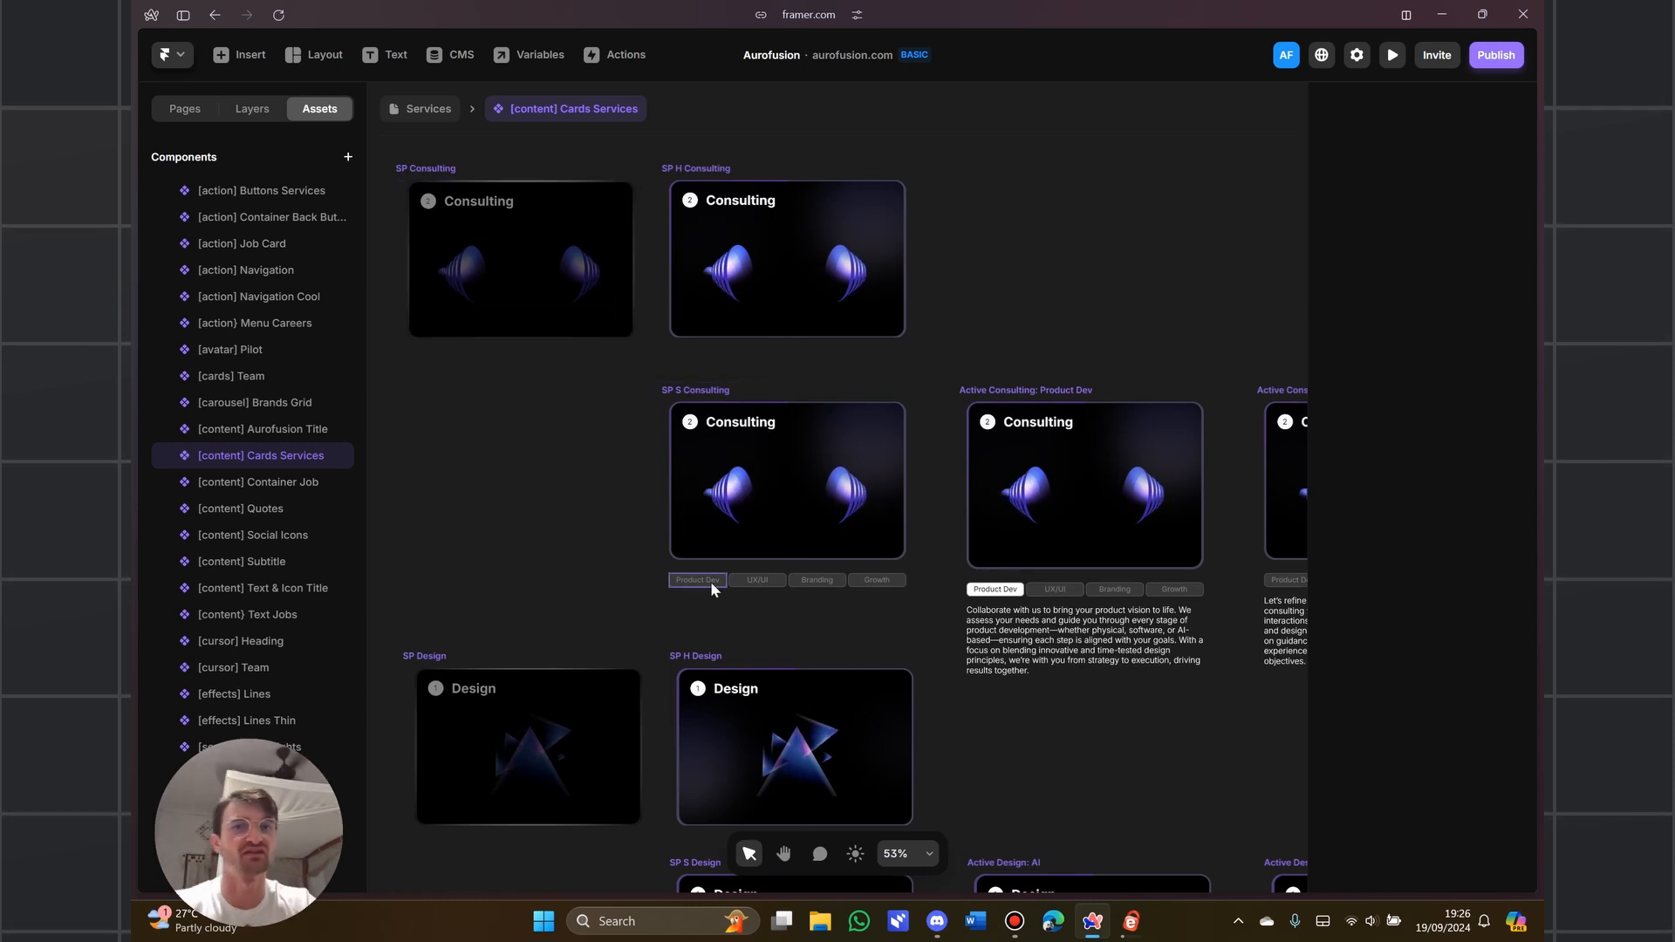
scroll(893, 611, right, 3)
scroll(892, 611, down, 1)
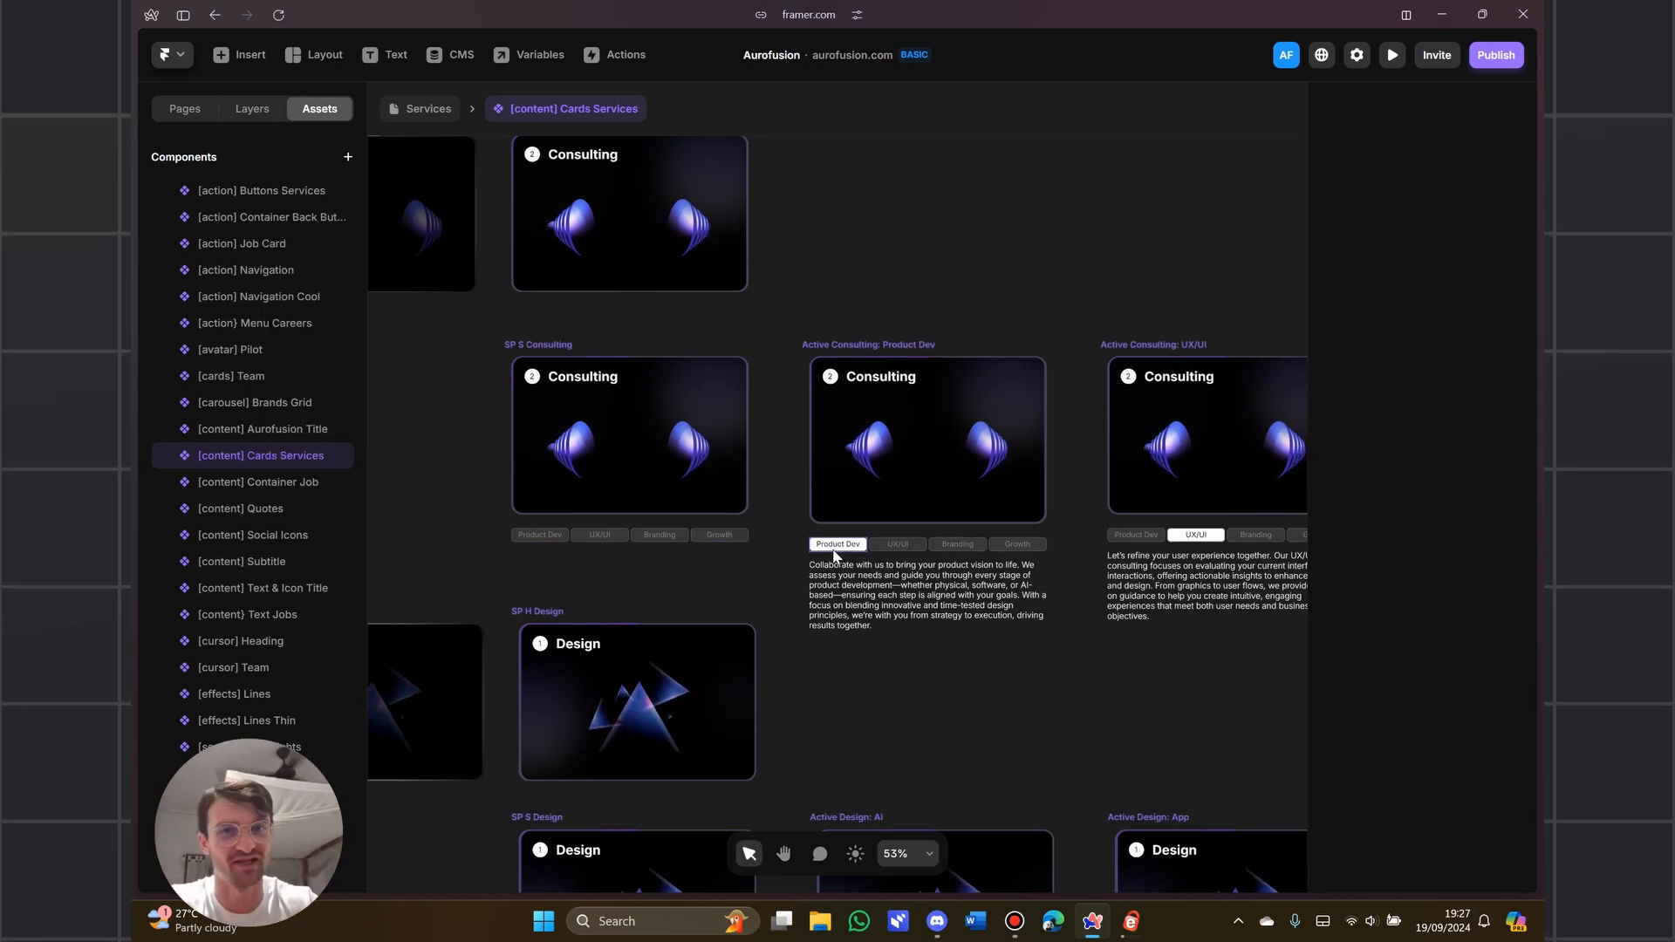
scroll(982, 695, right, 8)
scroll(982, 695, down, 1)
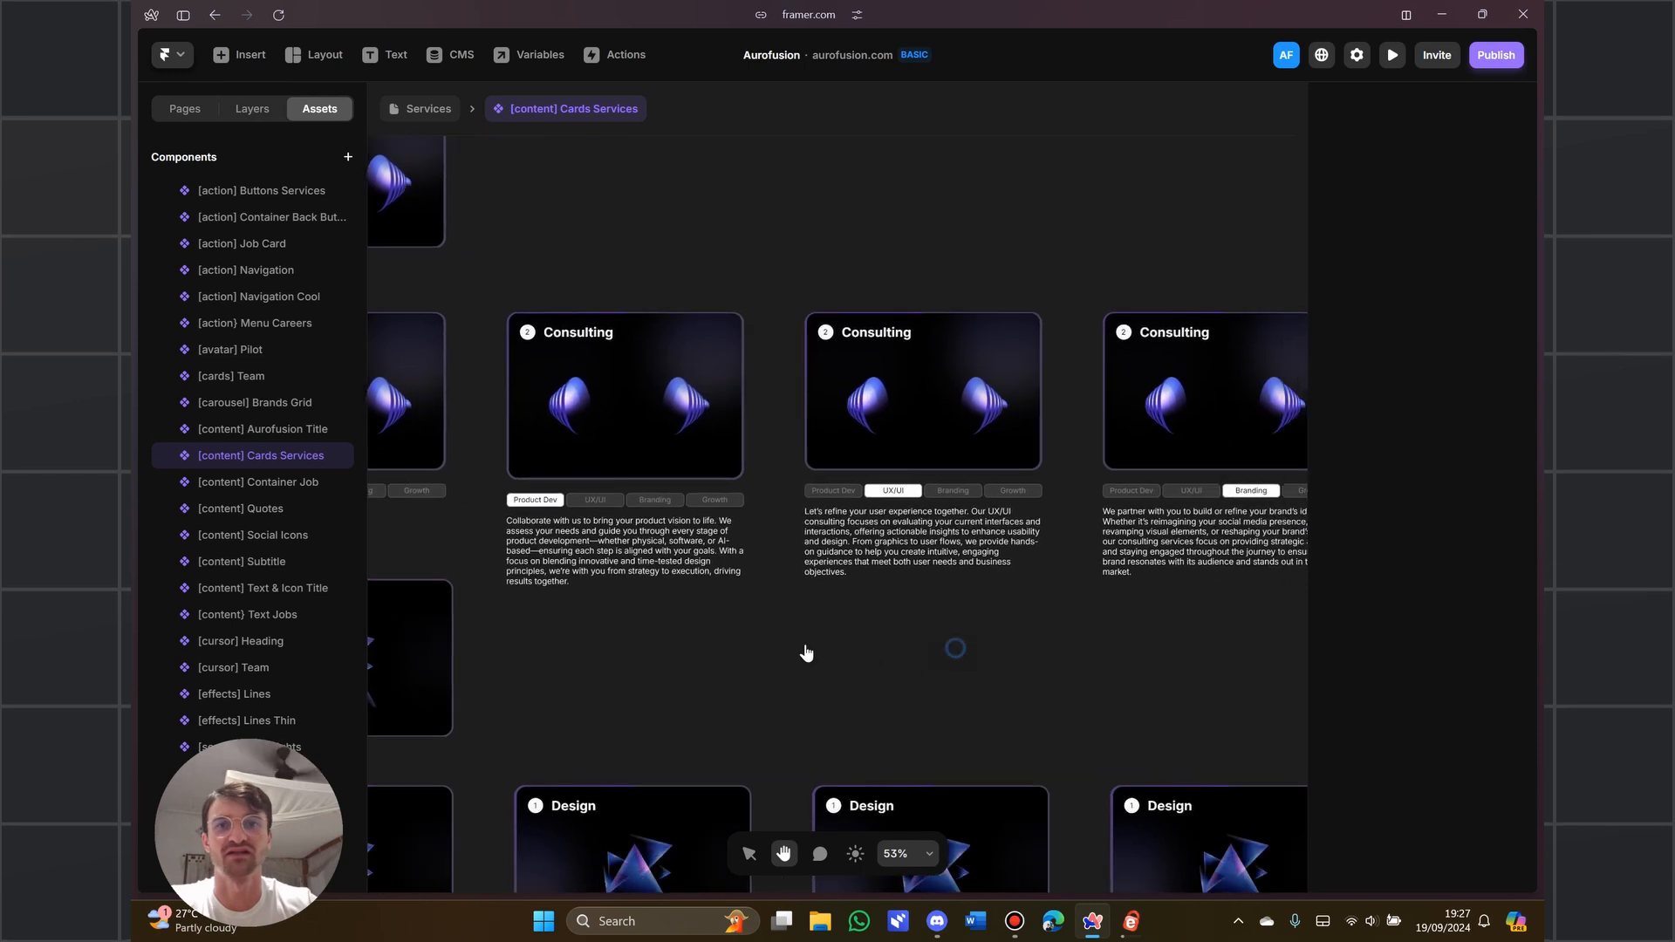
scroll(399, 187, left, 3)
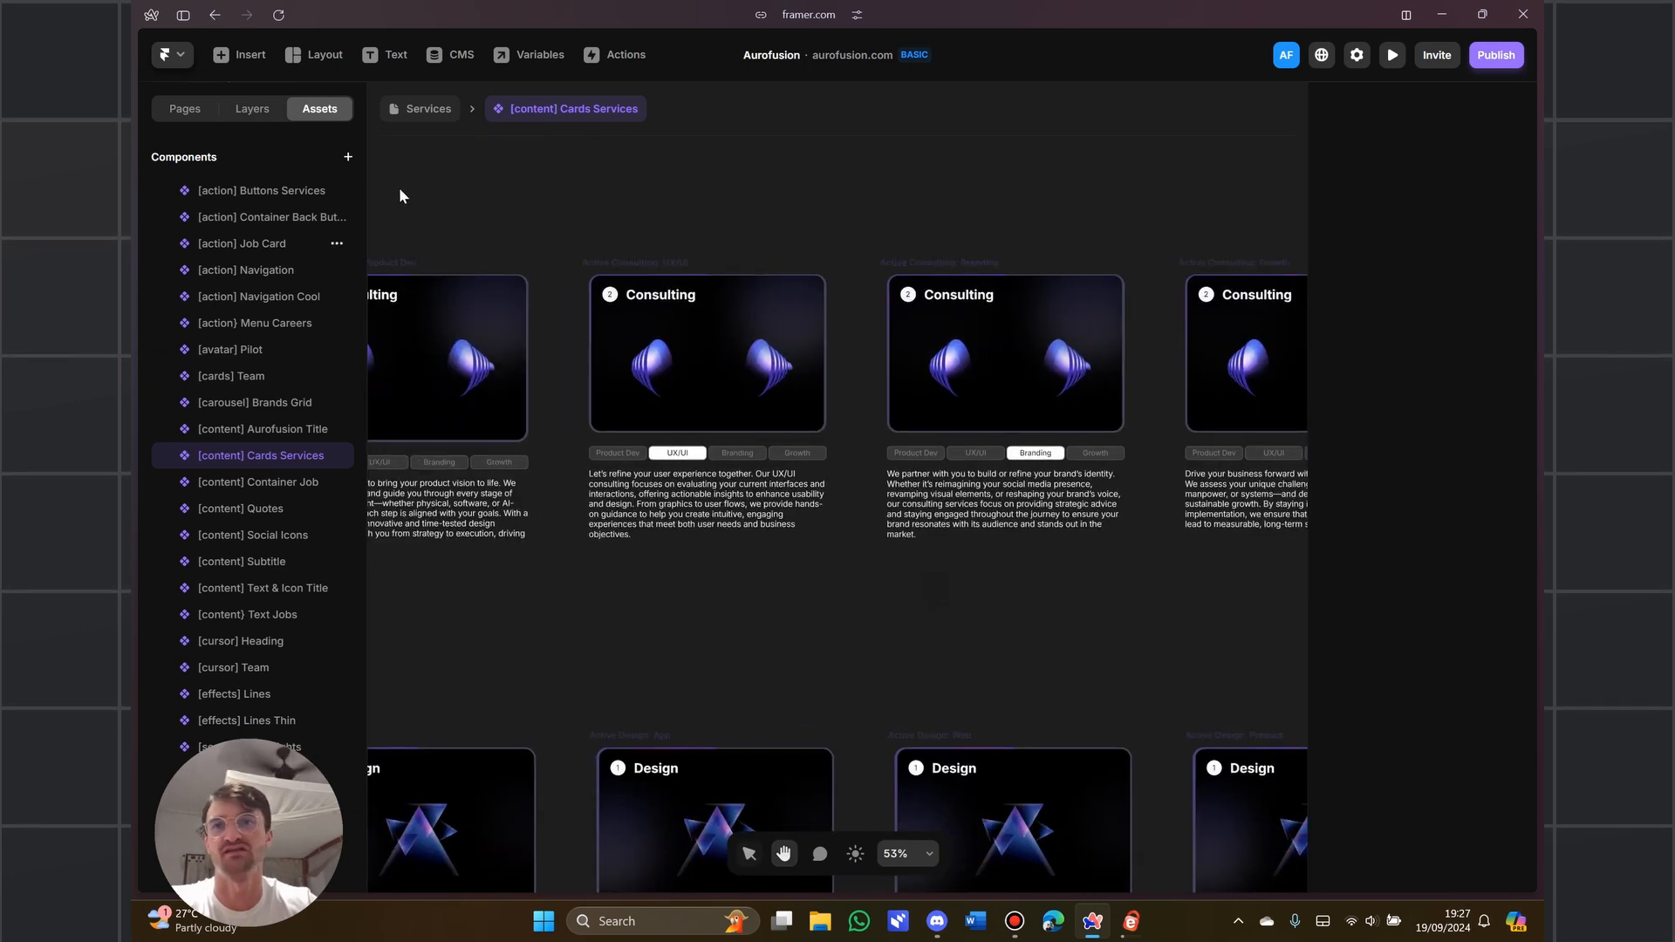
Exit the component to the Services page, then switch to the live aurofusion site and reload its Services page
click(417, 108)
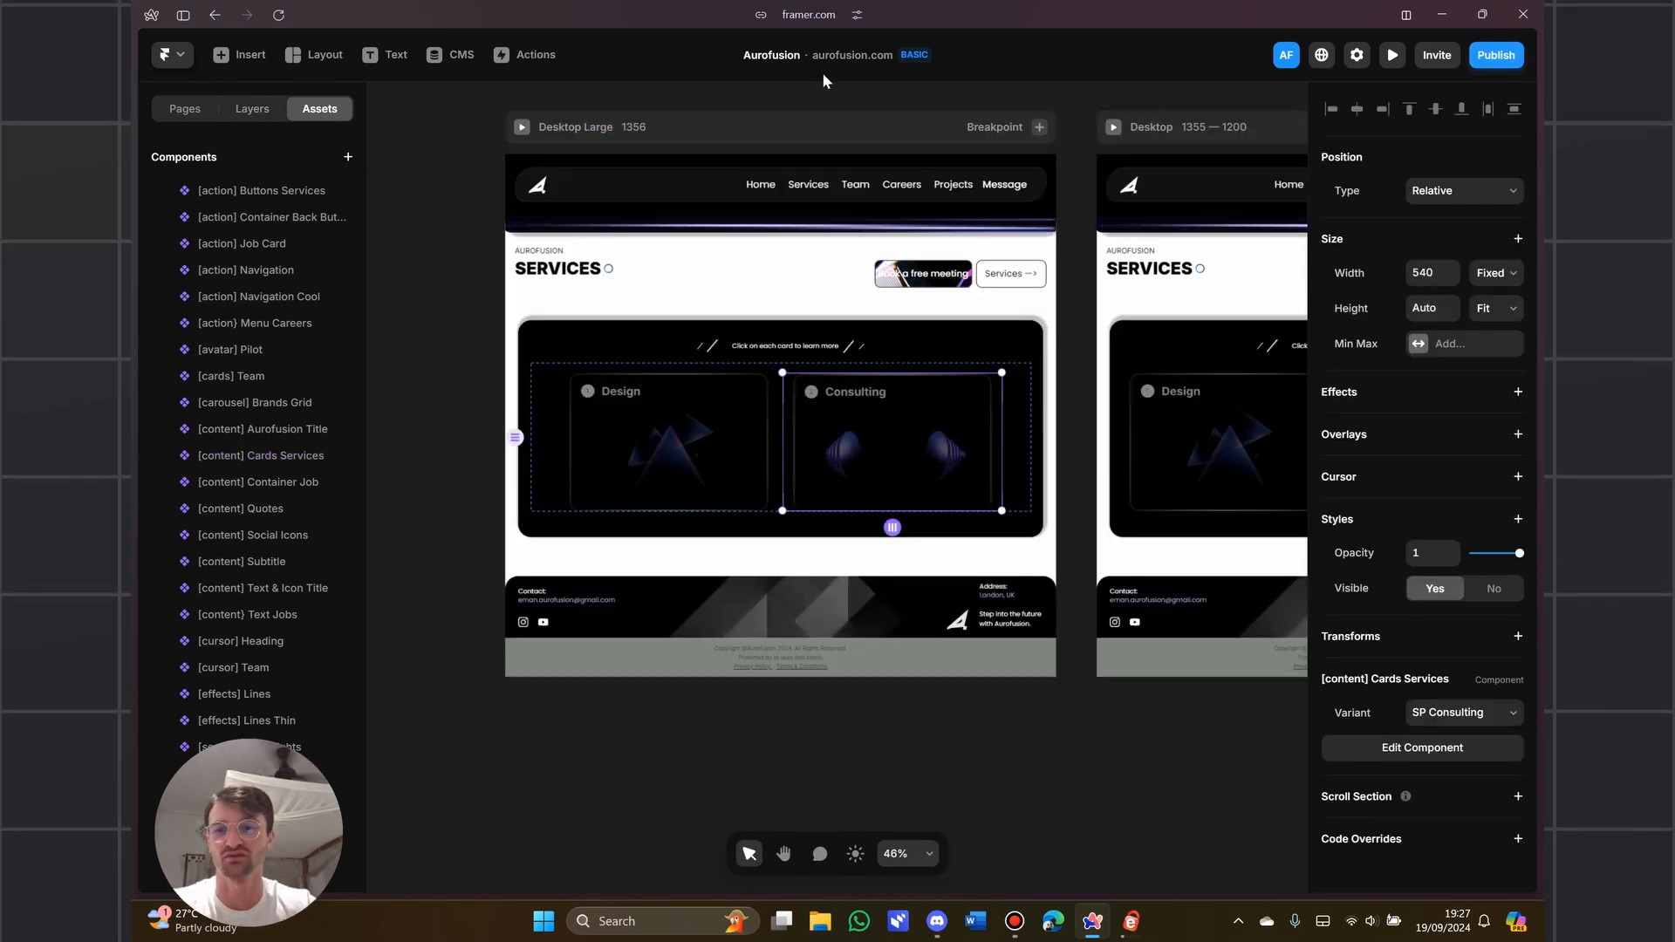
key(ctrl+s)
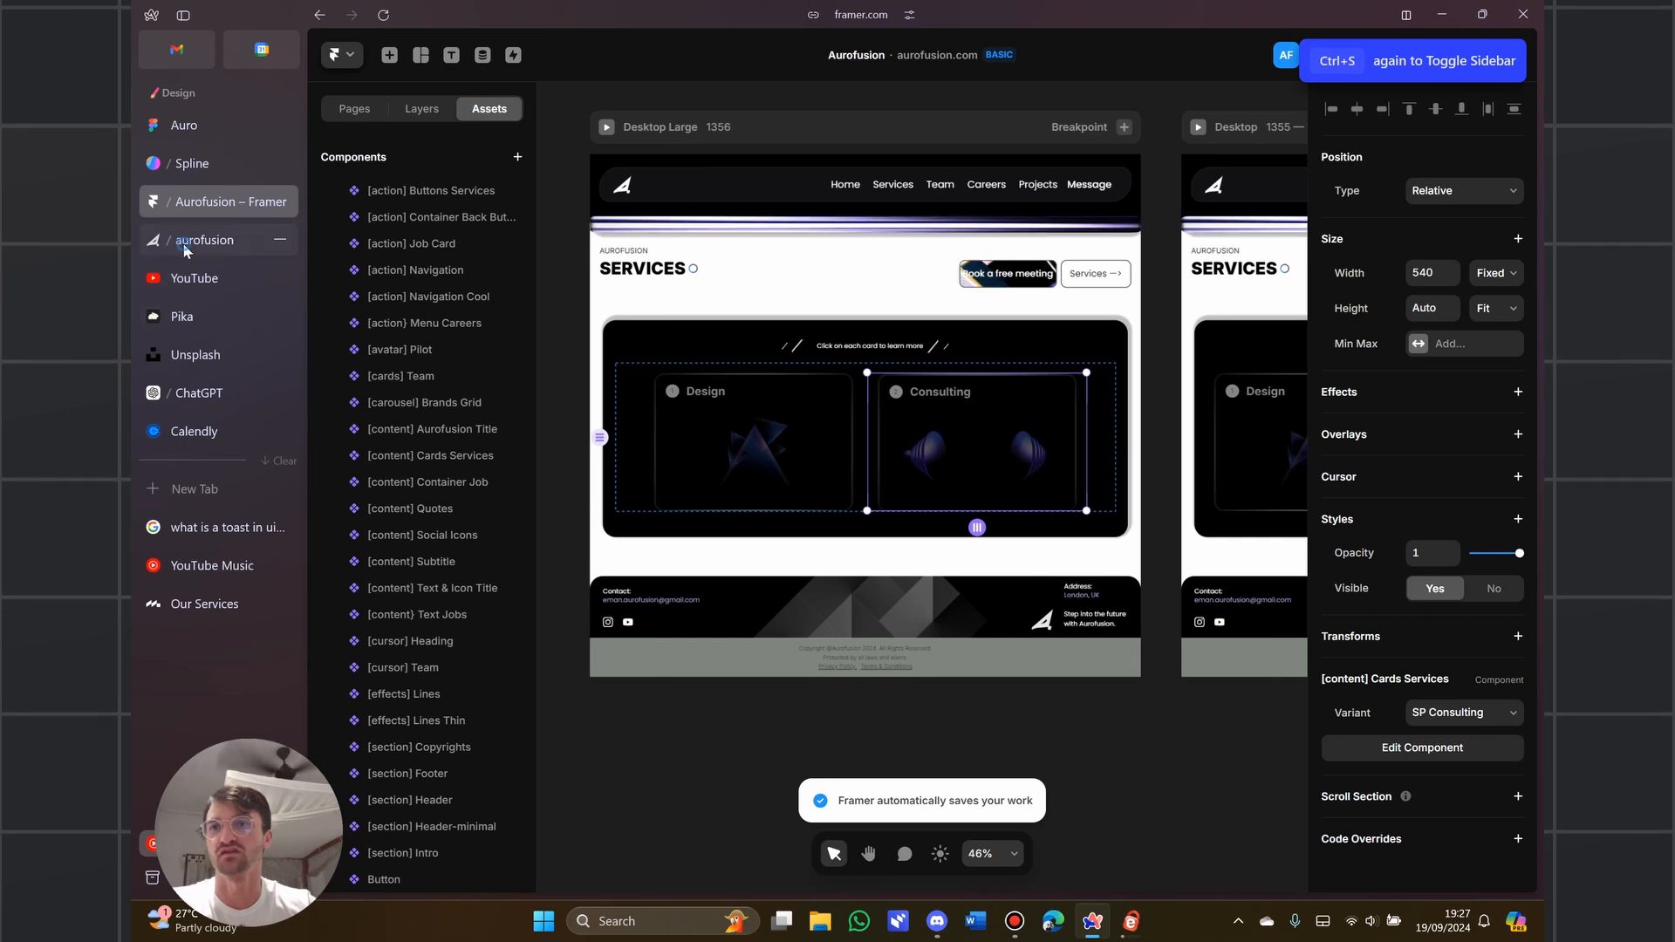
click(201, 239)
scroll(1204, 70, up, 3)
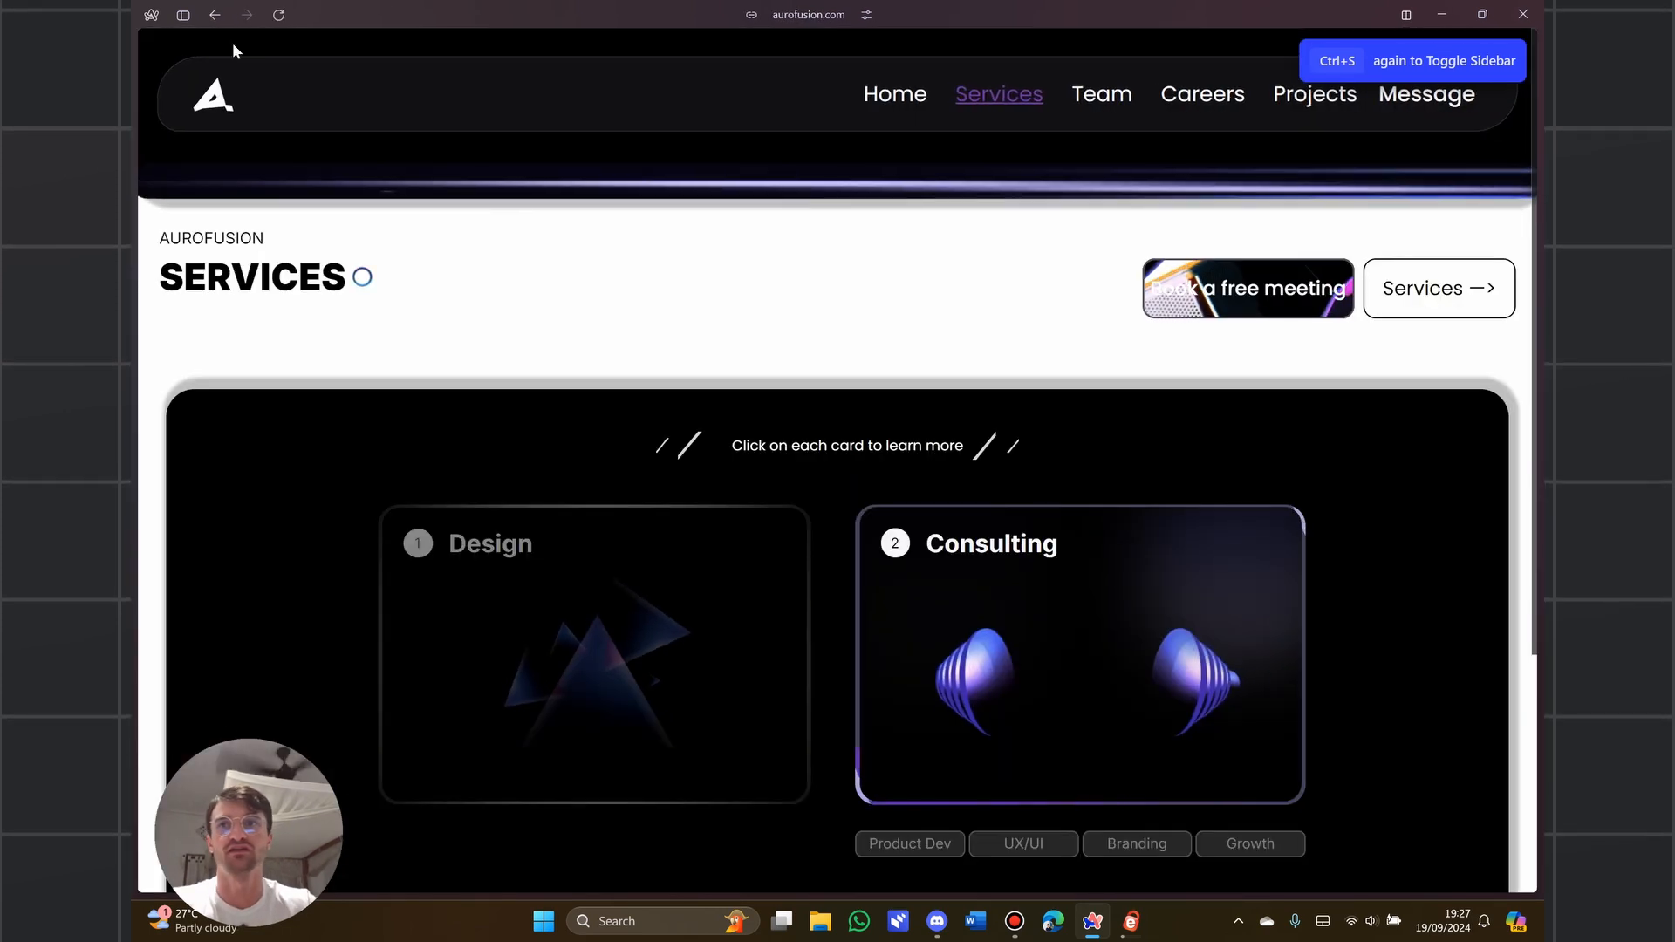
click(272, 16)
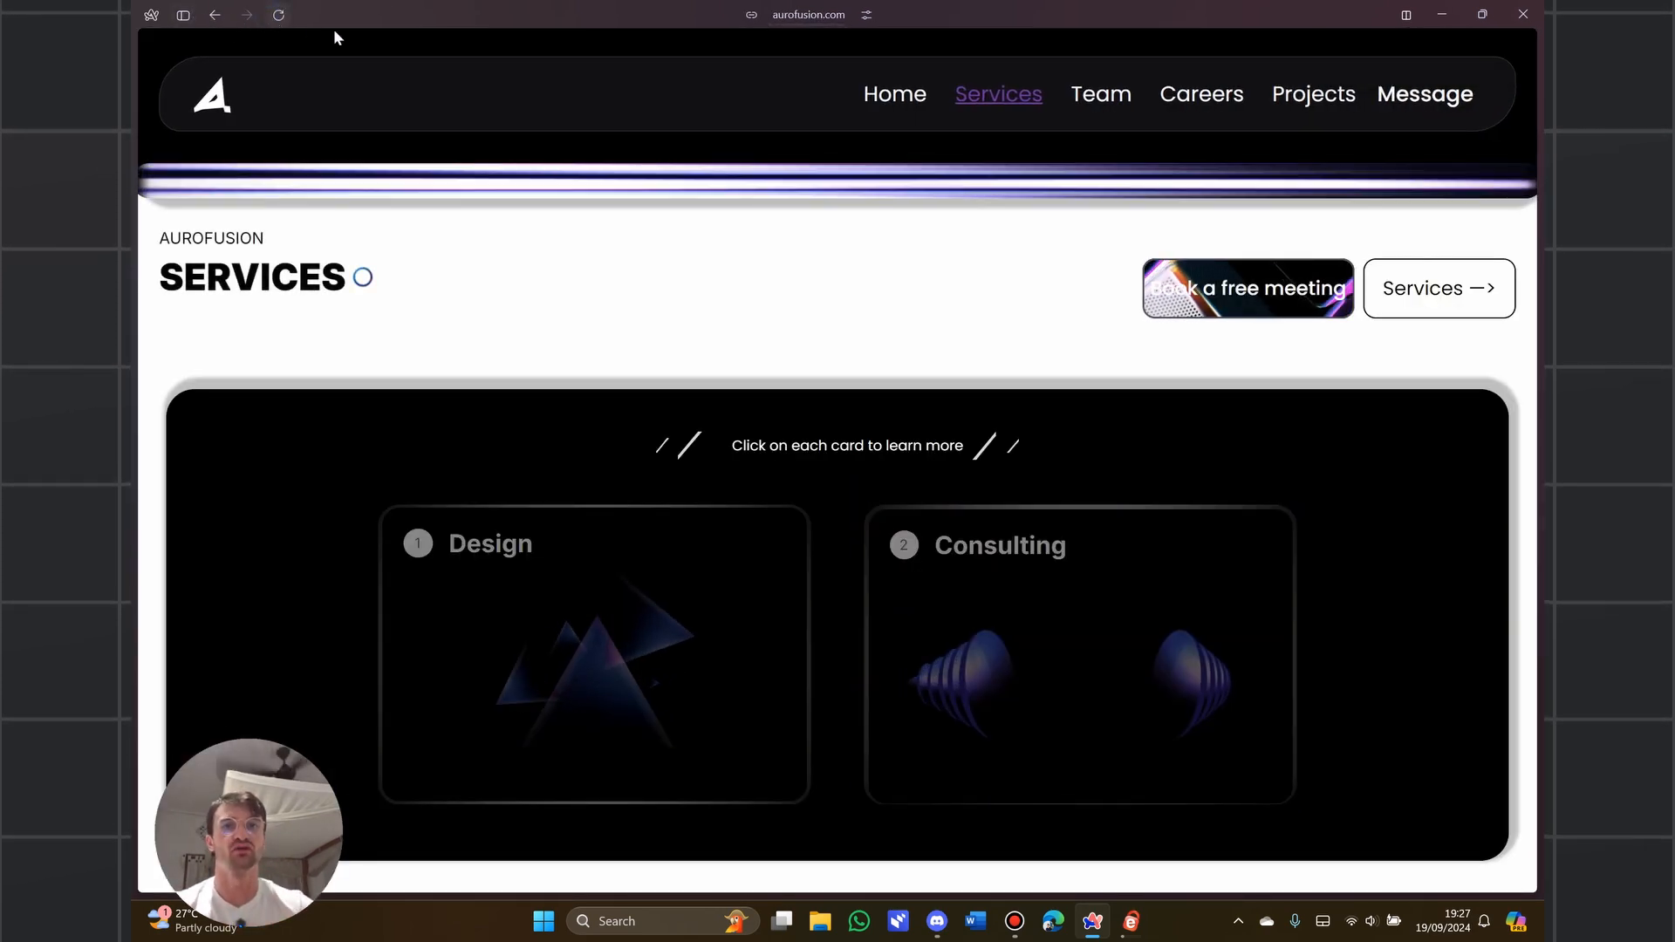
Check the hover effects of the Design and Consulting cards on the live Services page
scroll(527, 207, down, 1)
scroll(498, 232, down, 2)
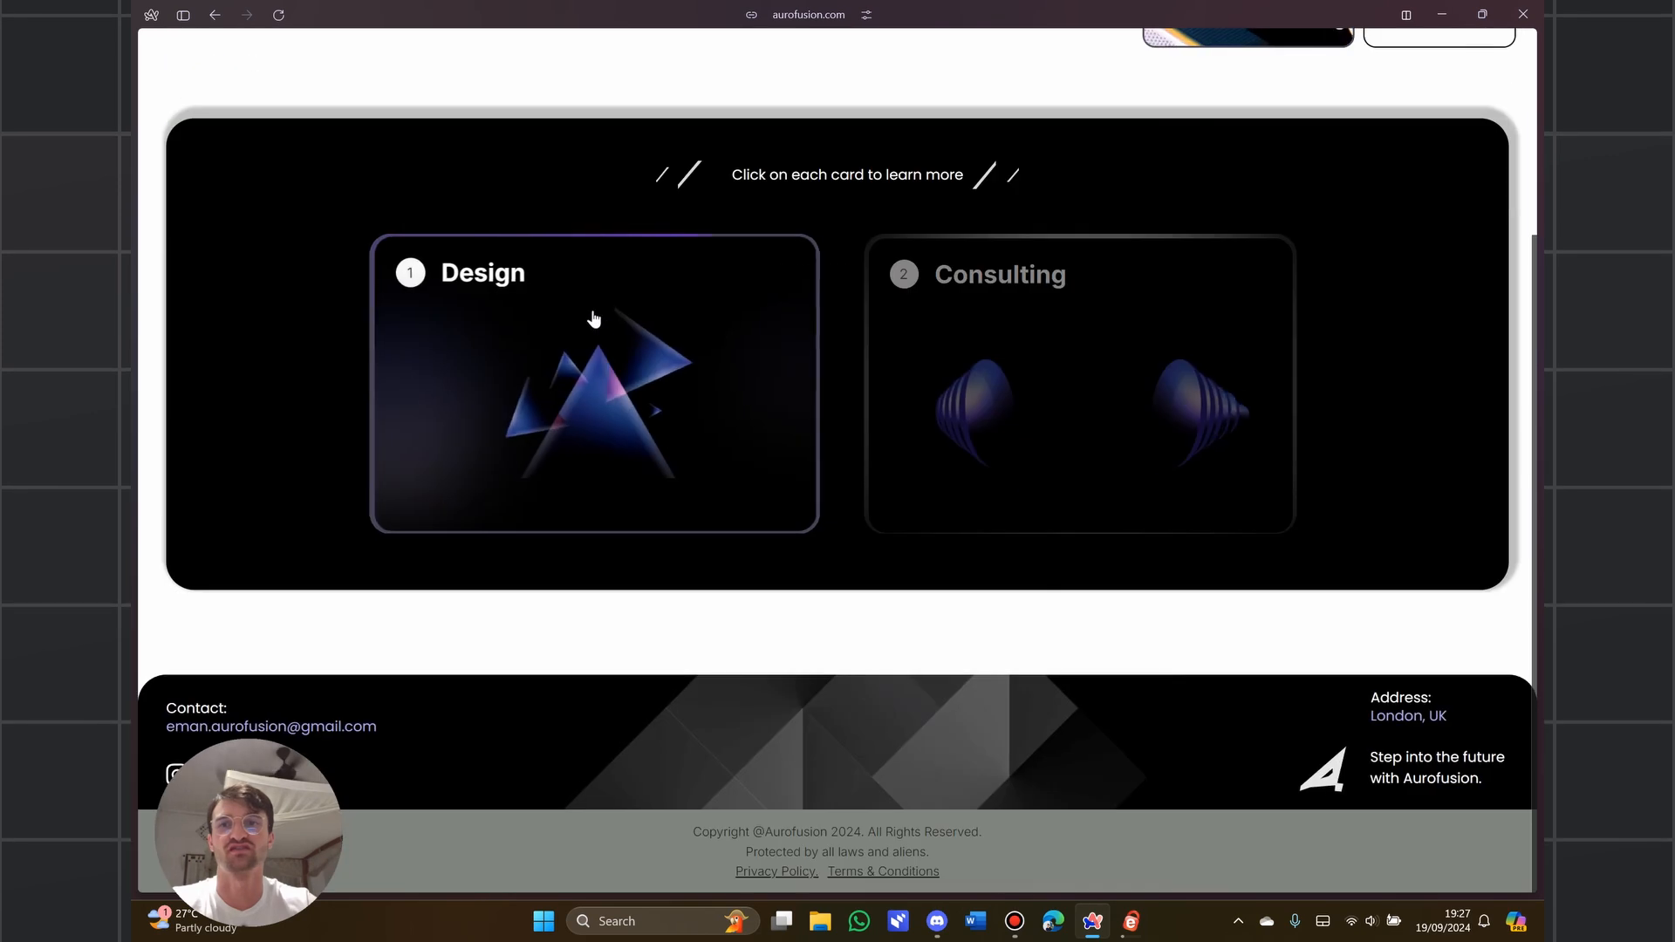
scroll(585, 349, up, 3)
scroll(611, 375, down, 2)
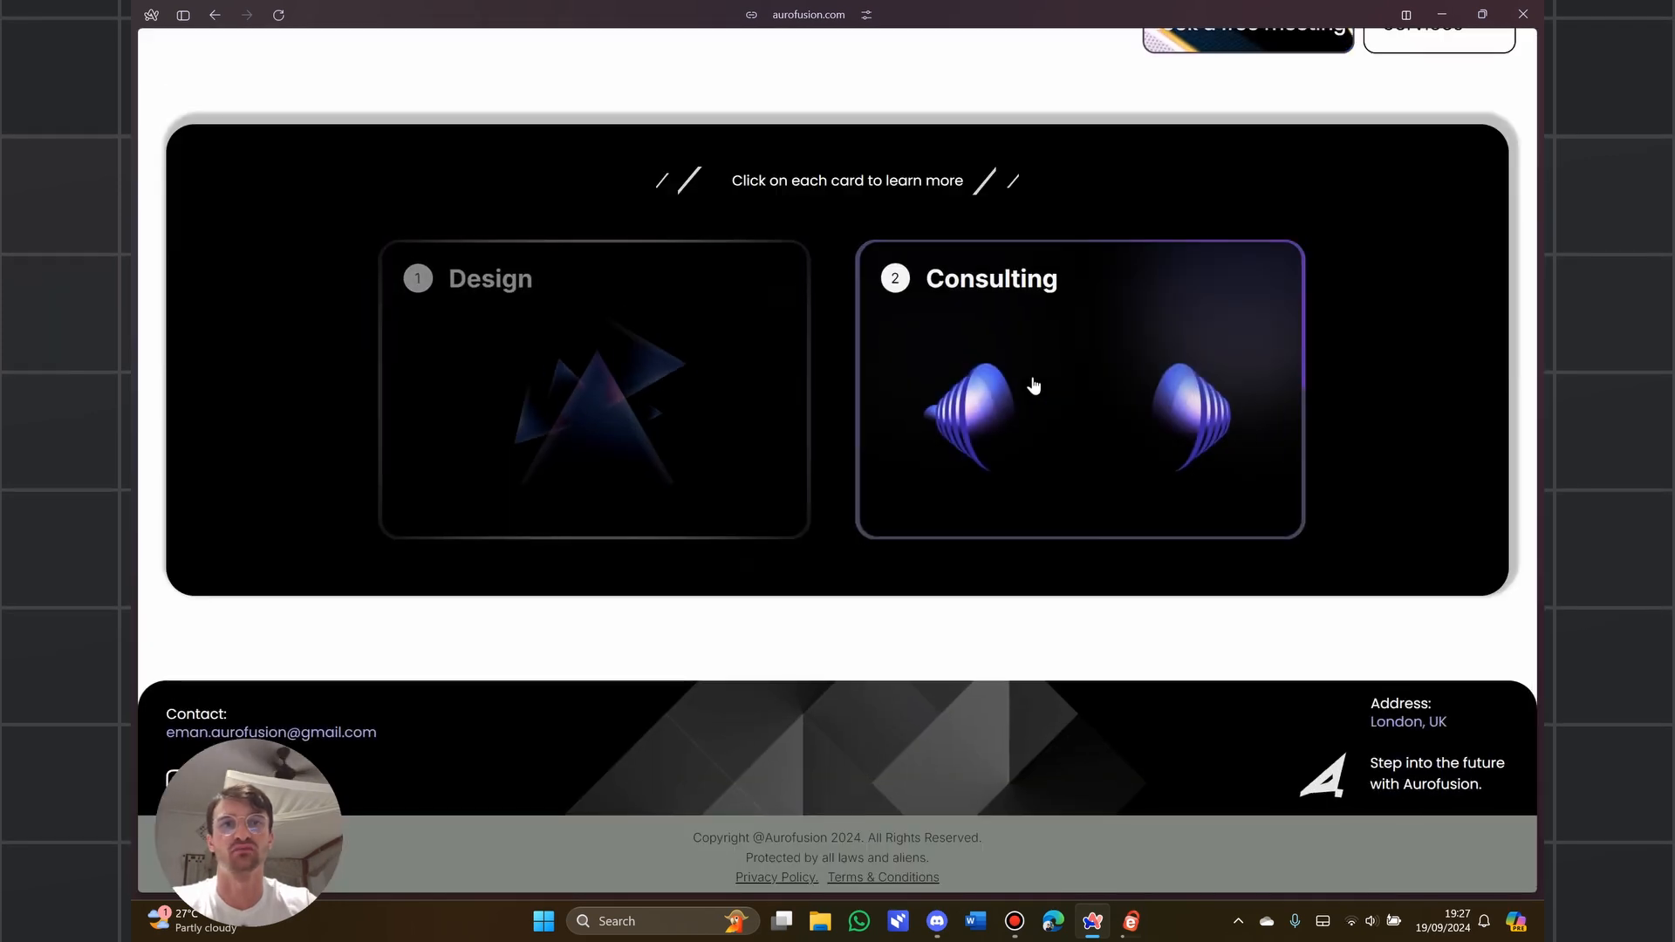
Expand the live Design card and view its AI, App, Web and Product descriptions in turn
click(554, 401)
click(429, 580)
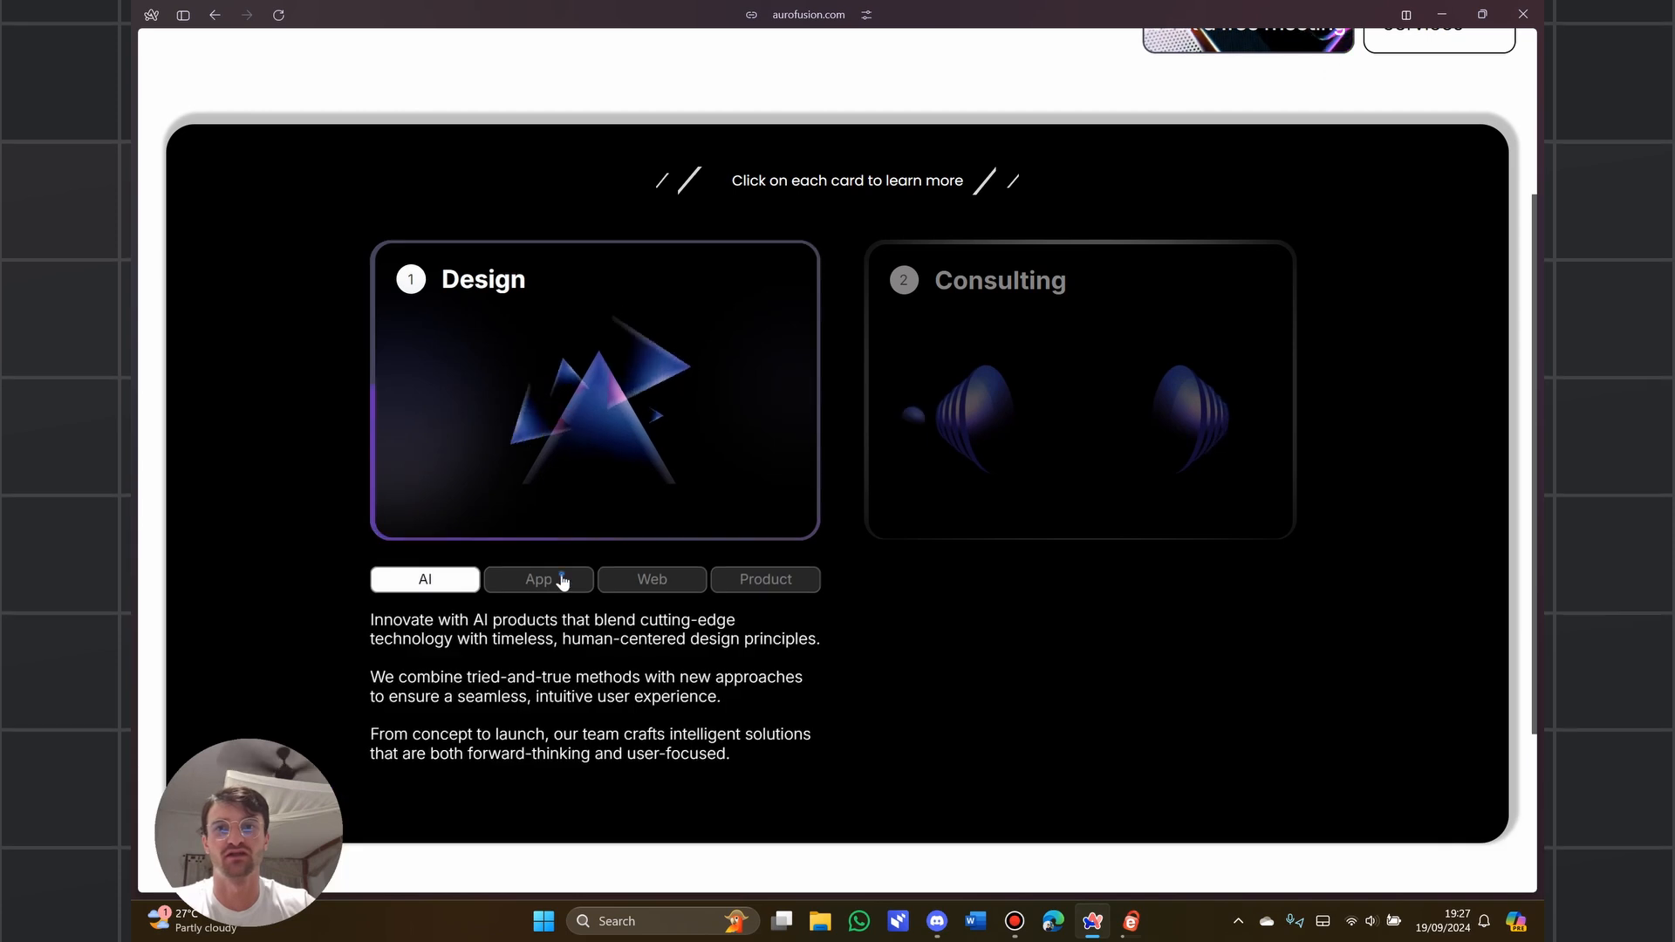
click(548, 579)
click(654, 581)
click(754, 583)
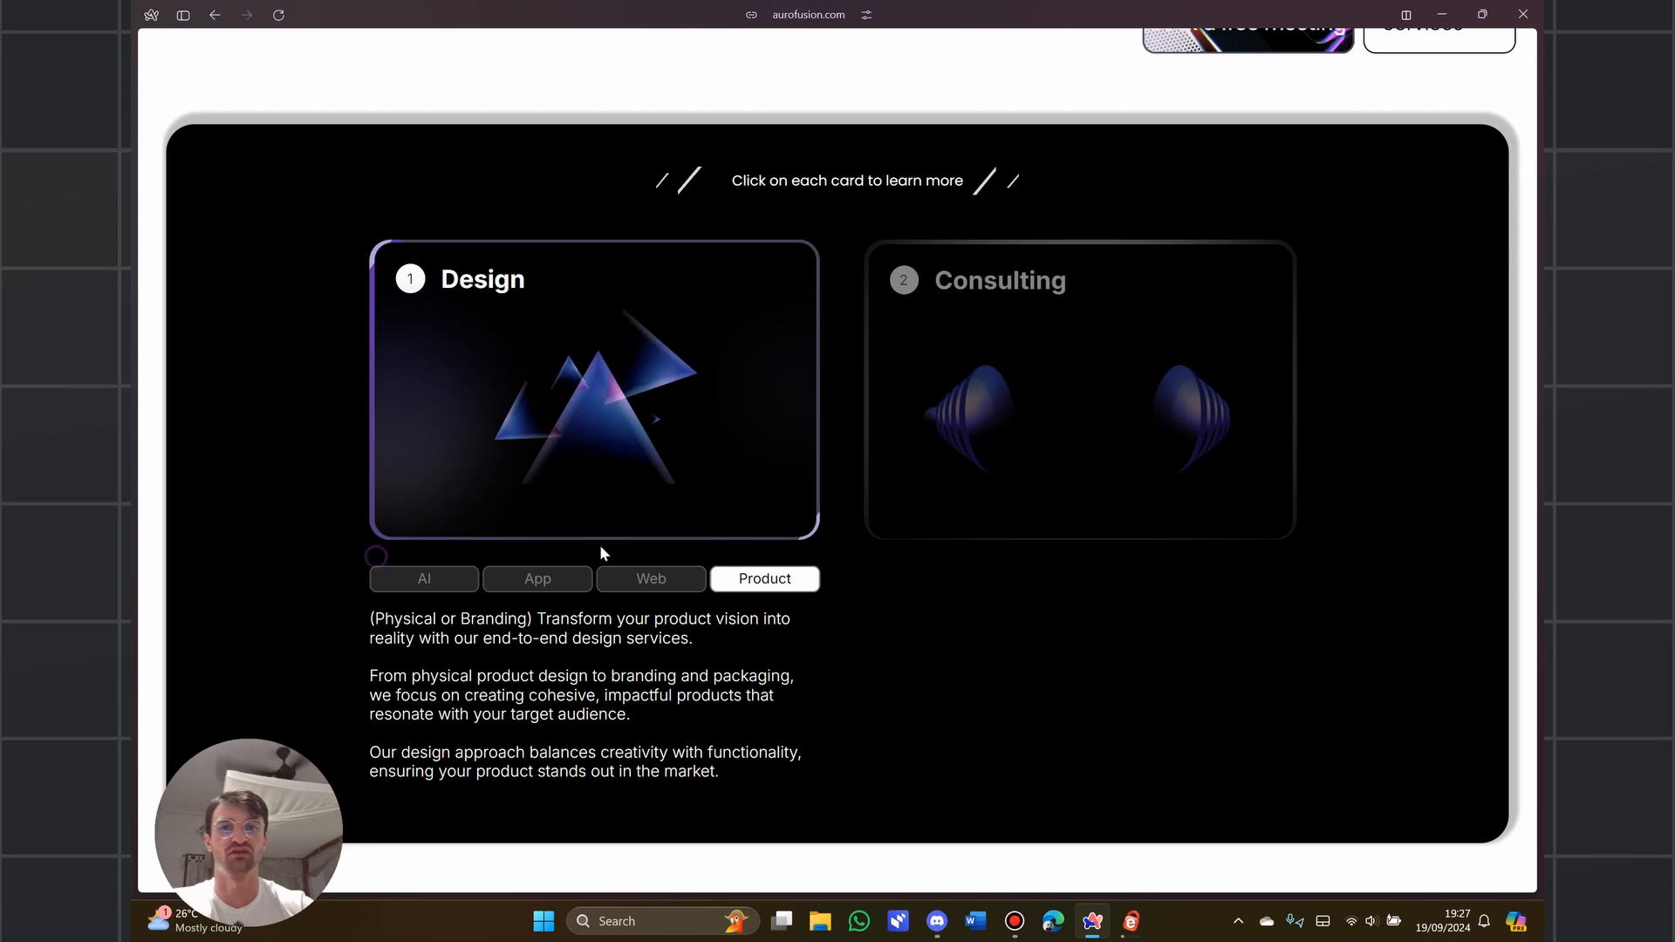
right_click(451, 760)
click(864, 485)
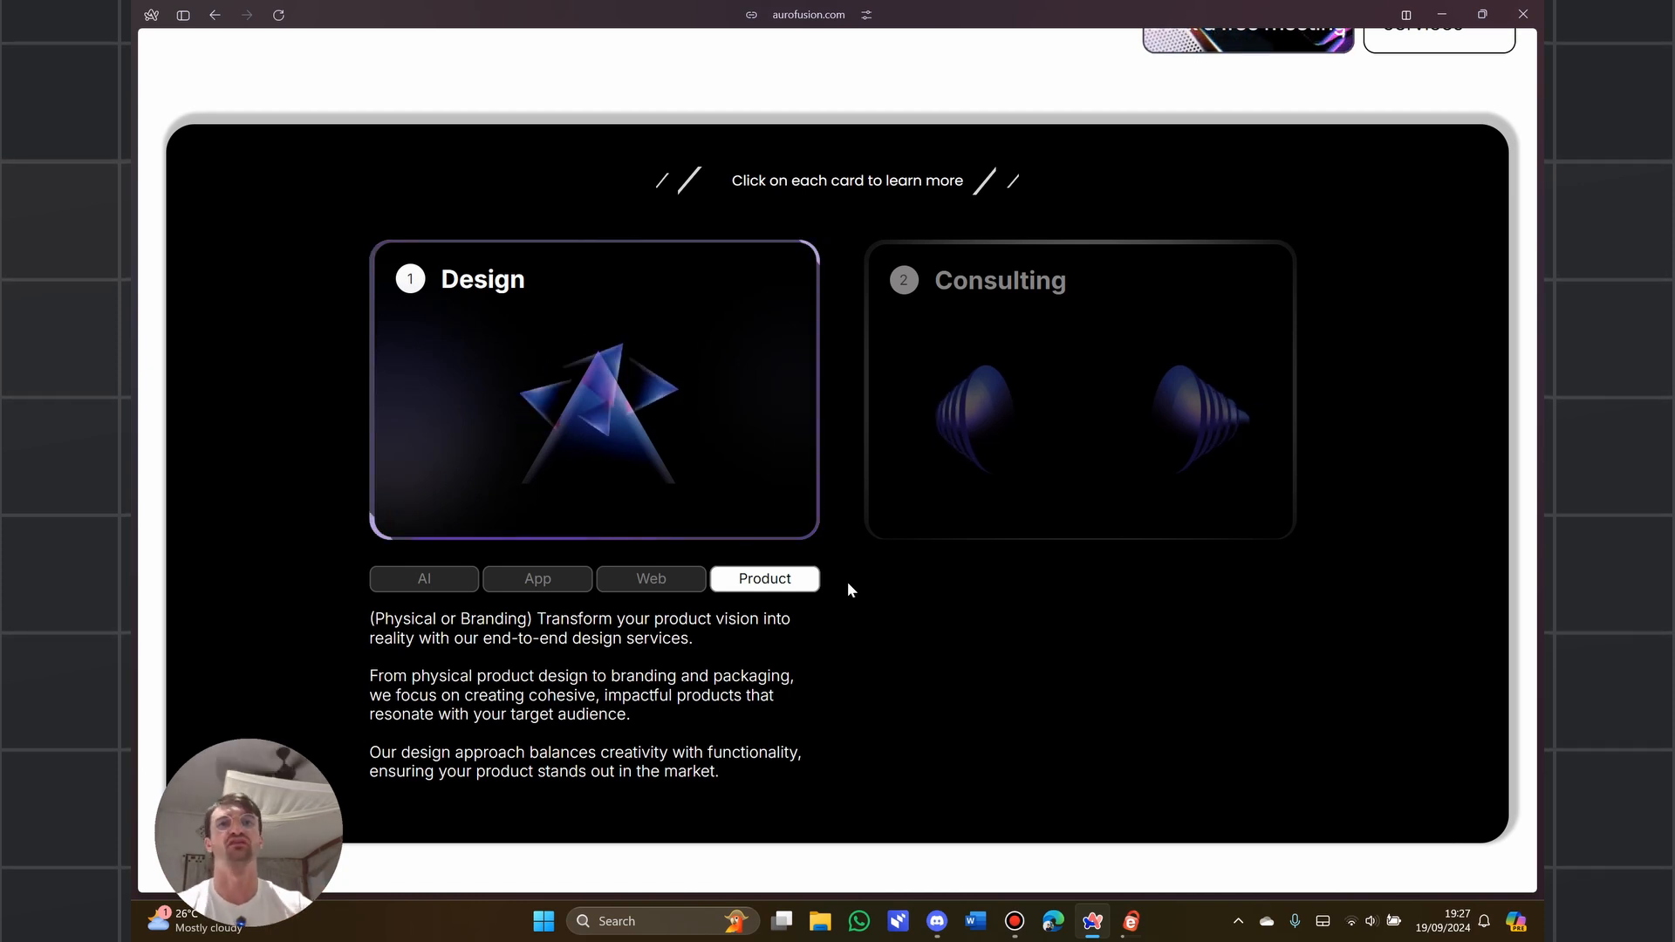
Expand the live Consulting card and test its Product Dev, UX/UI and Growth options alongside Design's App and Web options
click(959, 397)
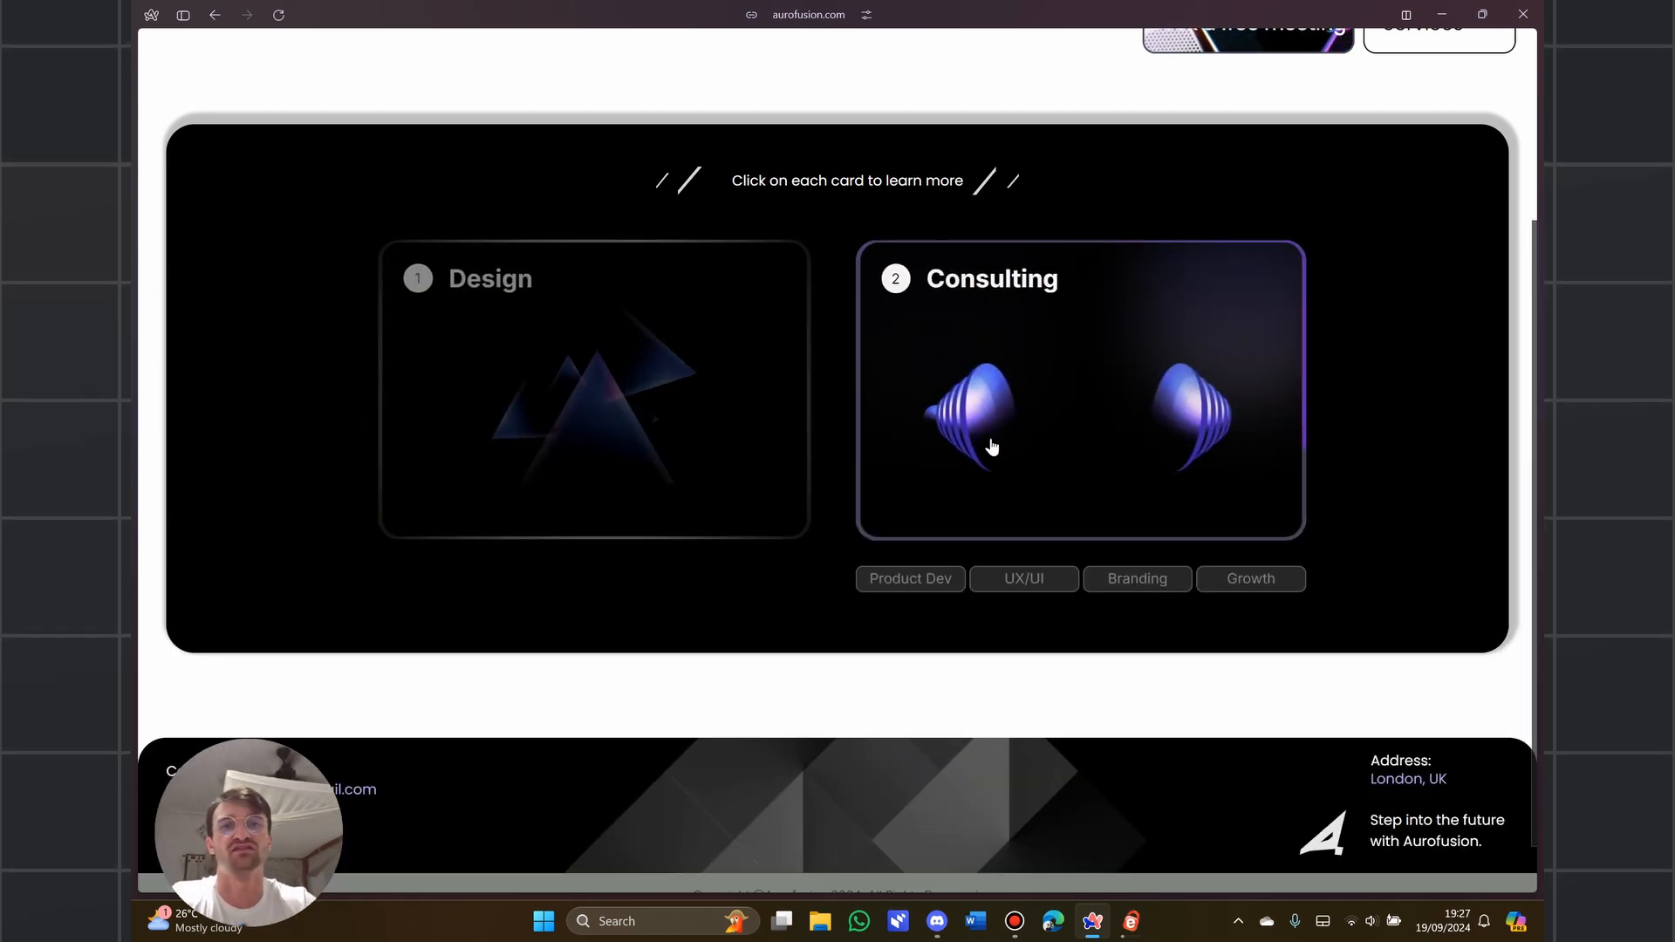
click(958, 585)
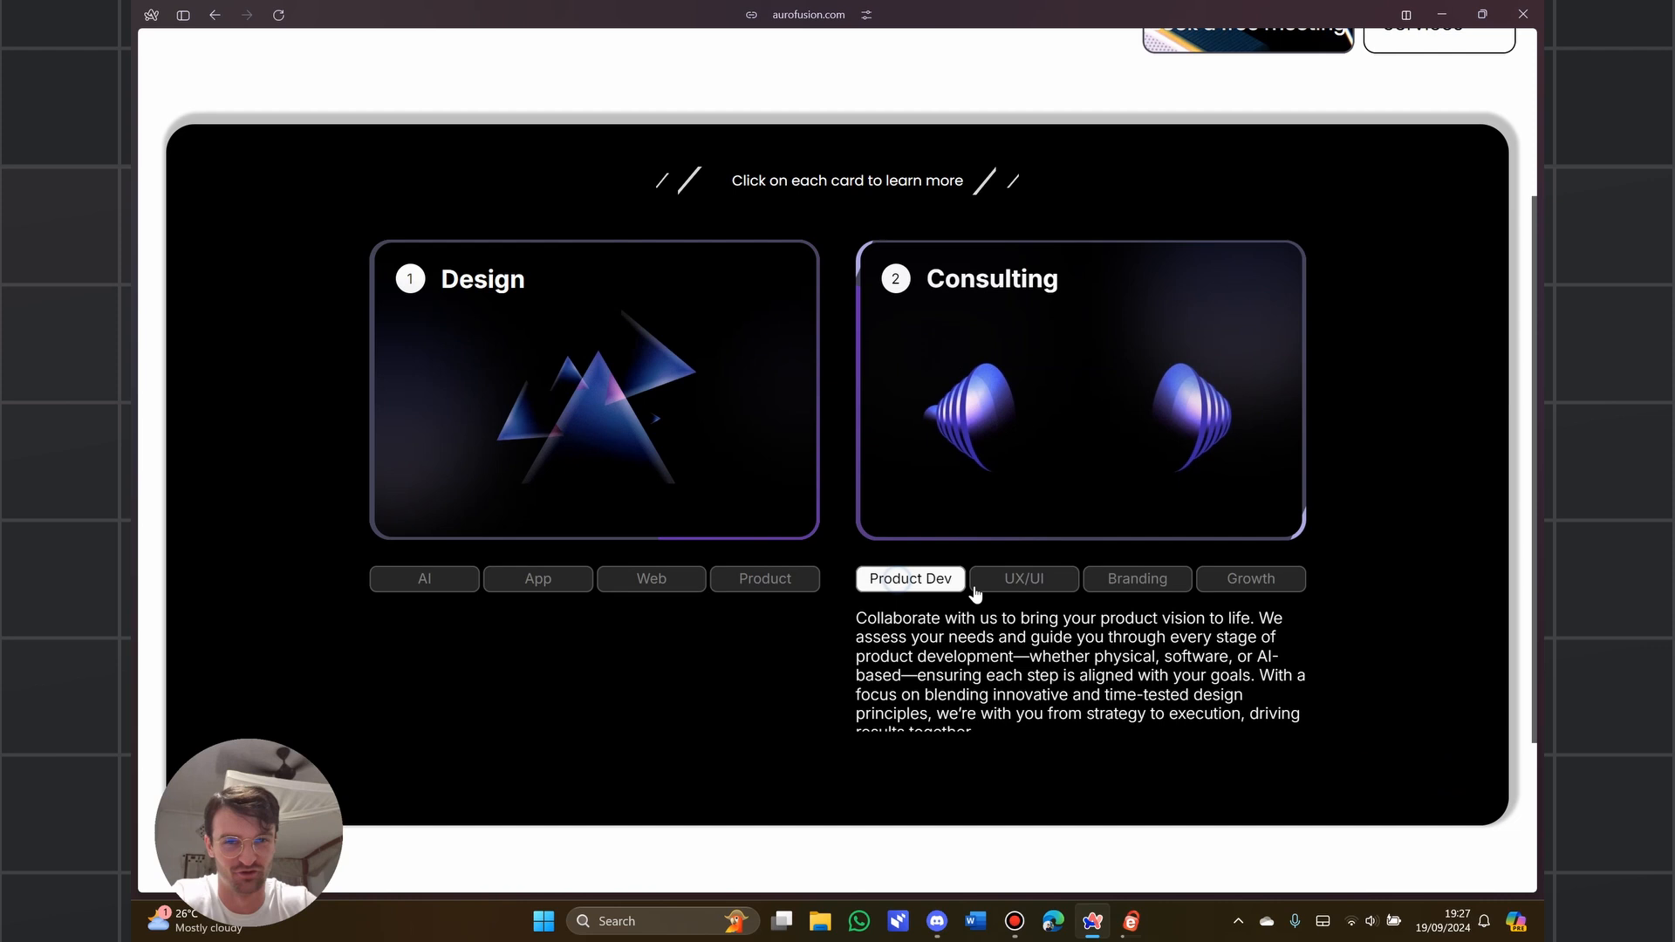
click(559, 592)
click(1025, 578)
click(1215, 579)
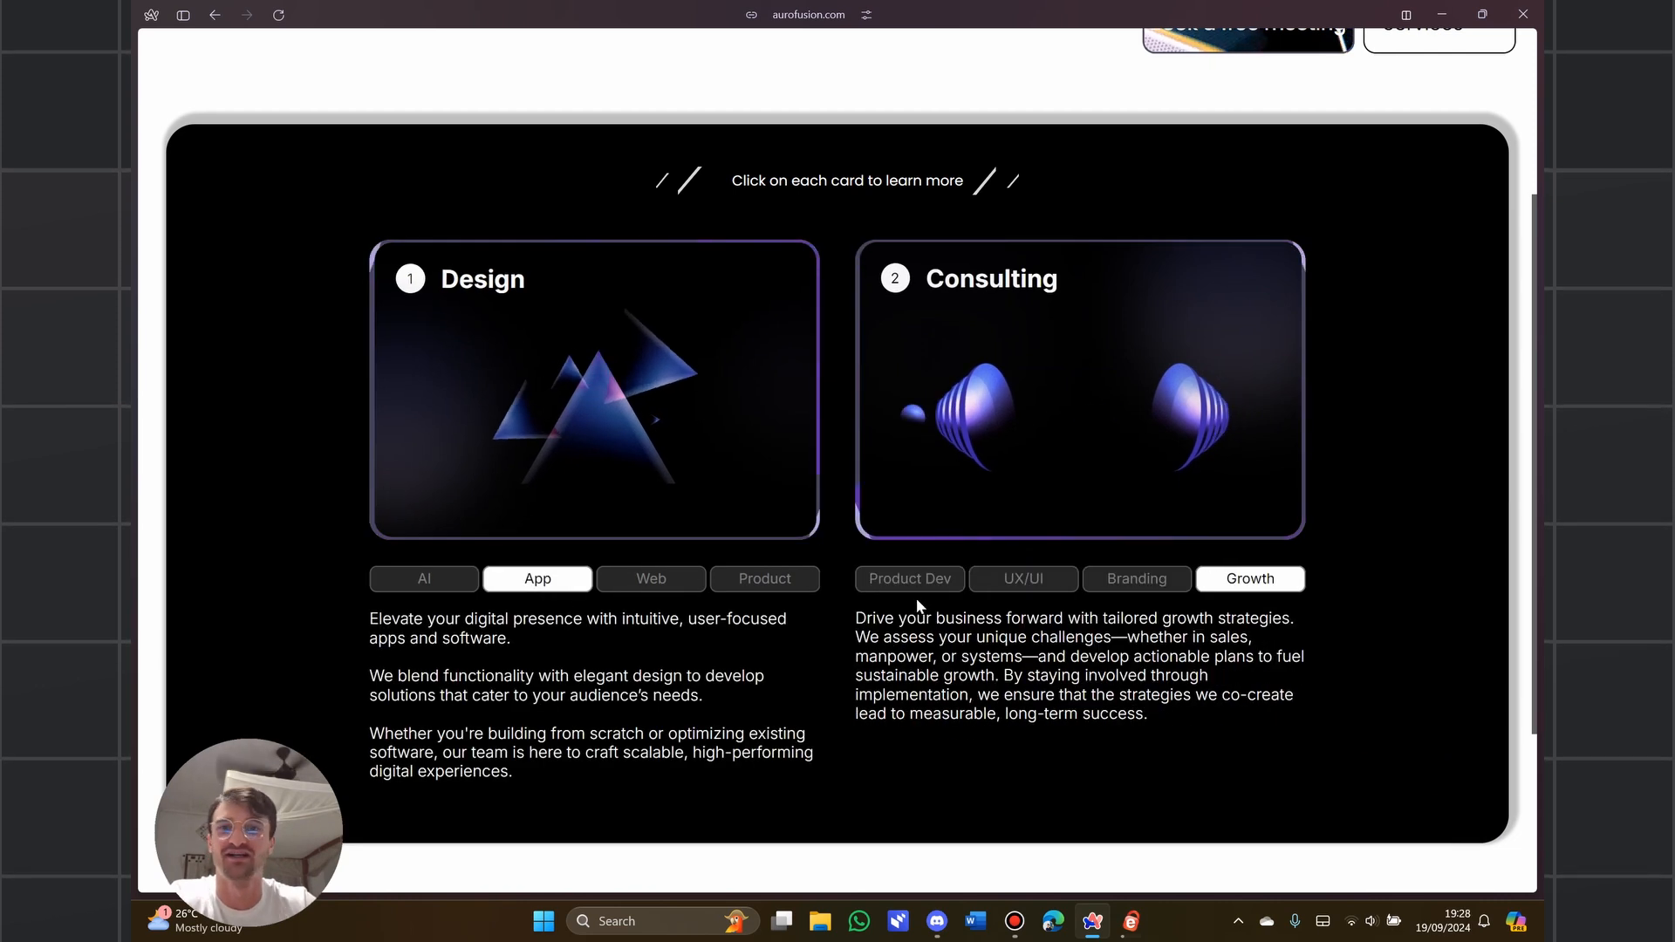
click(645, 580)
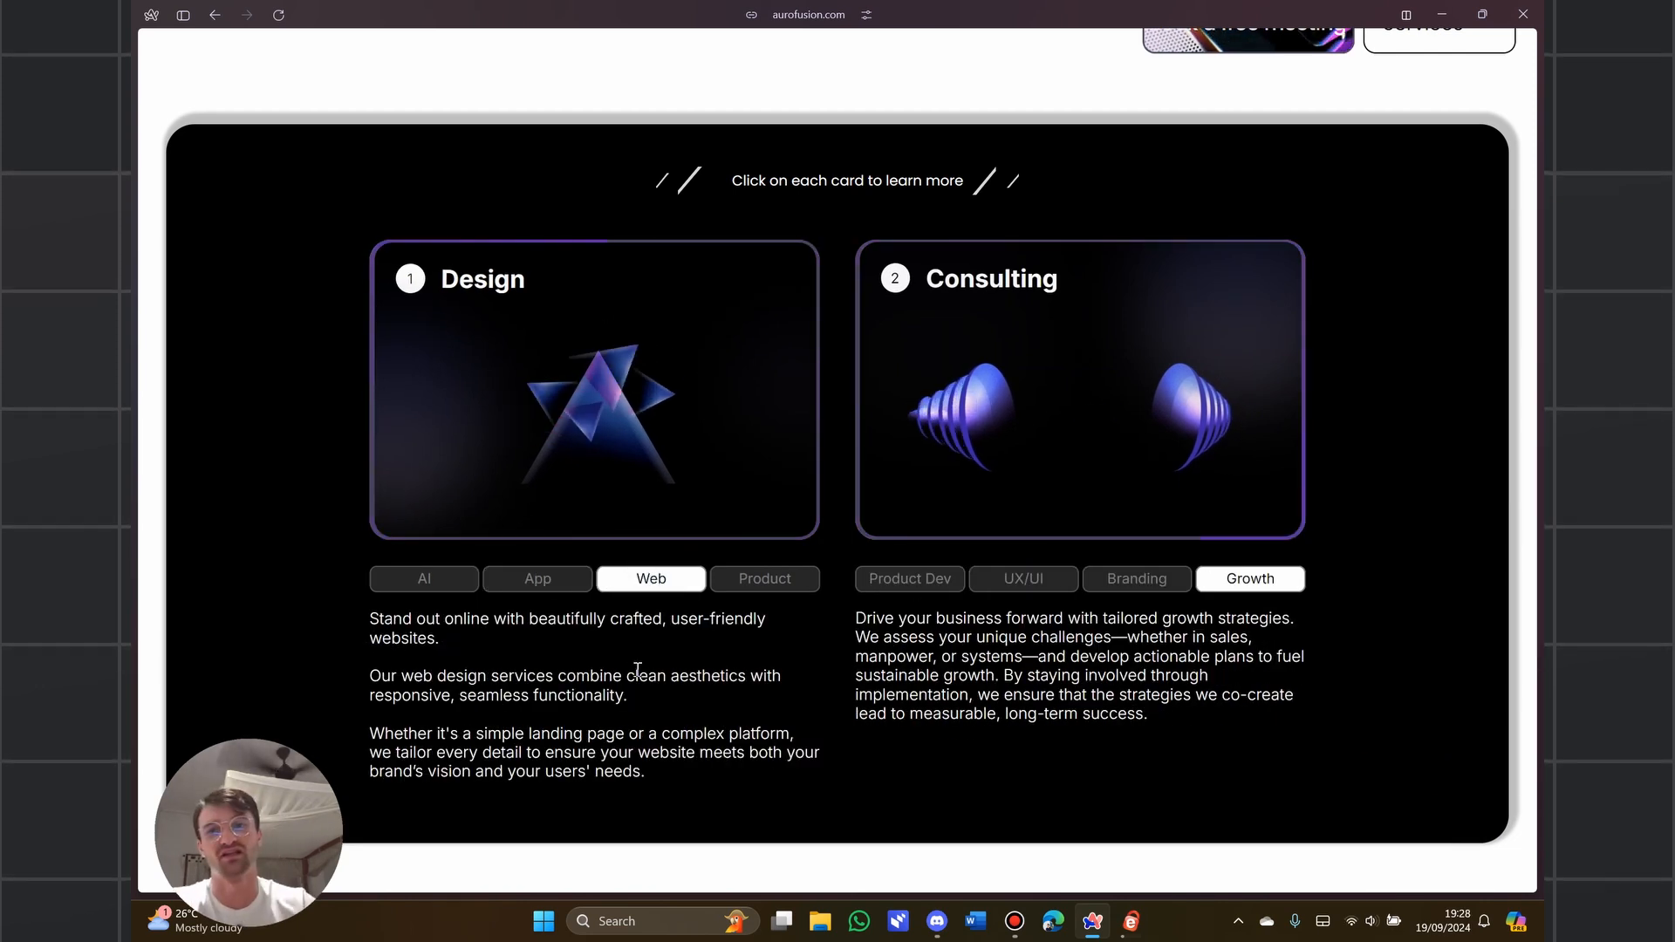
Highlight the Design card's Web description and check how the expanded cards fit on the live Services page
drag(380, 623, 684, 783)
click(684, 783)
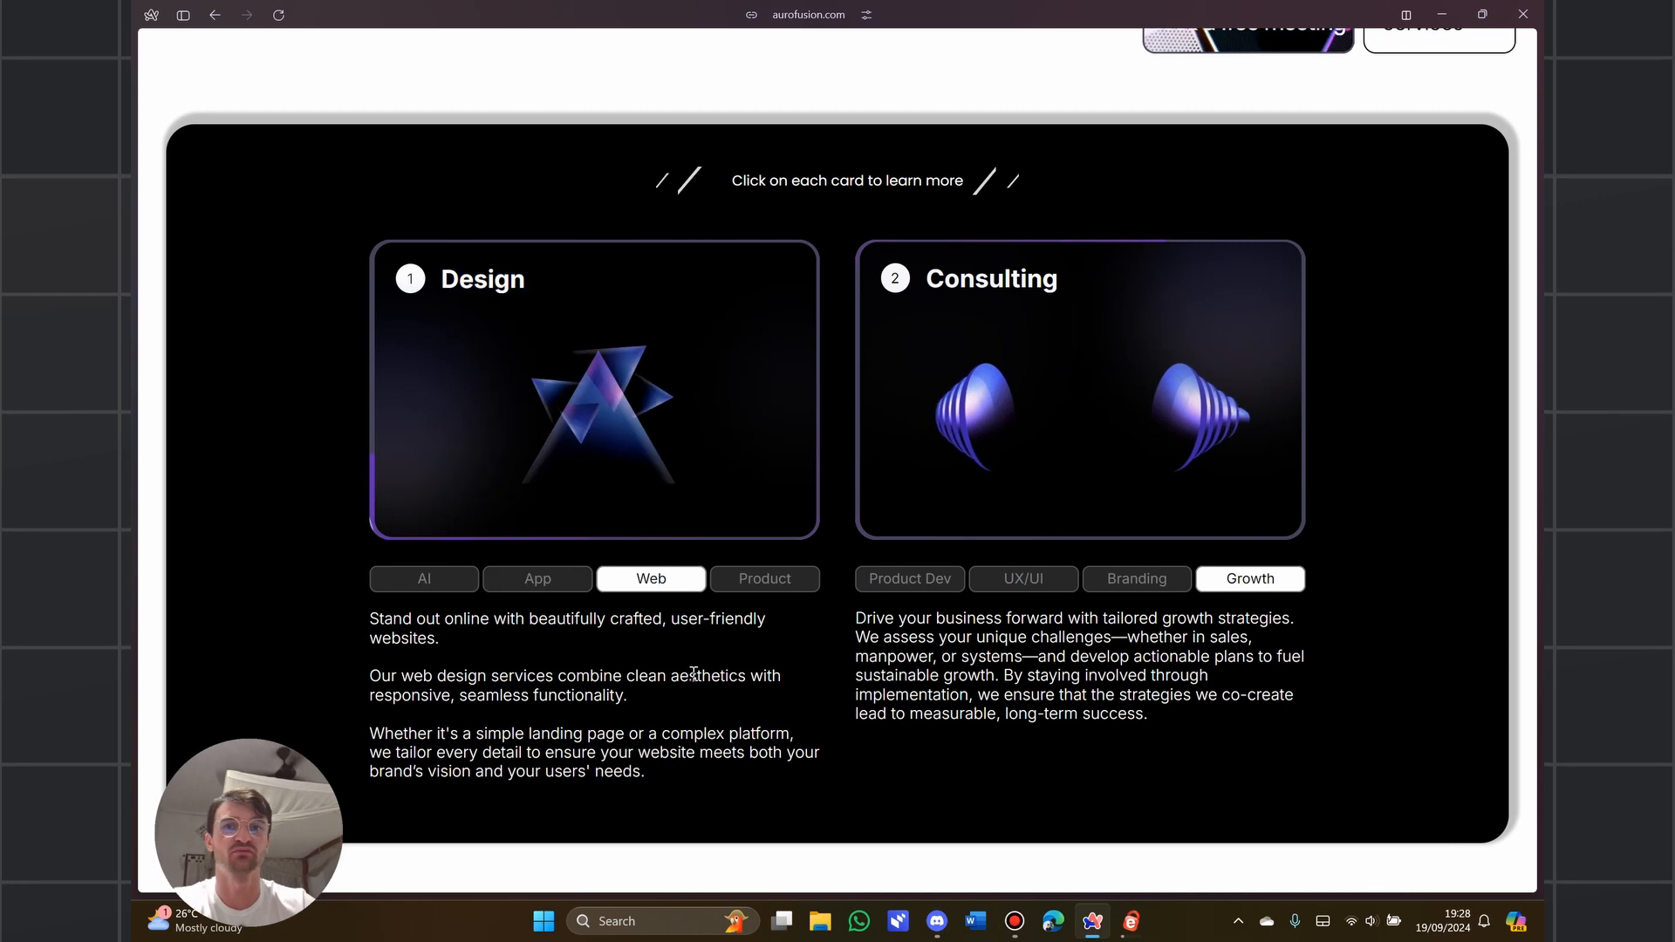
scroll(755, 626, down, 3)
scroll(848, 589, up, 2)
scroll(781, 520, up, 2)
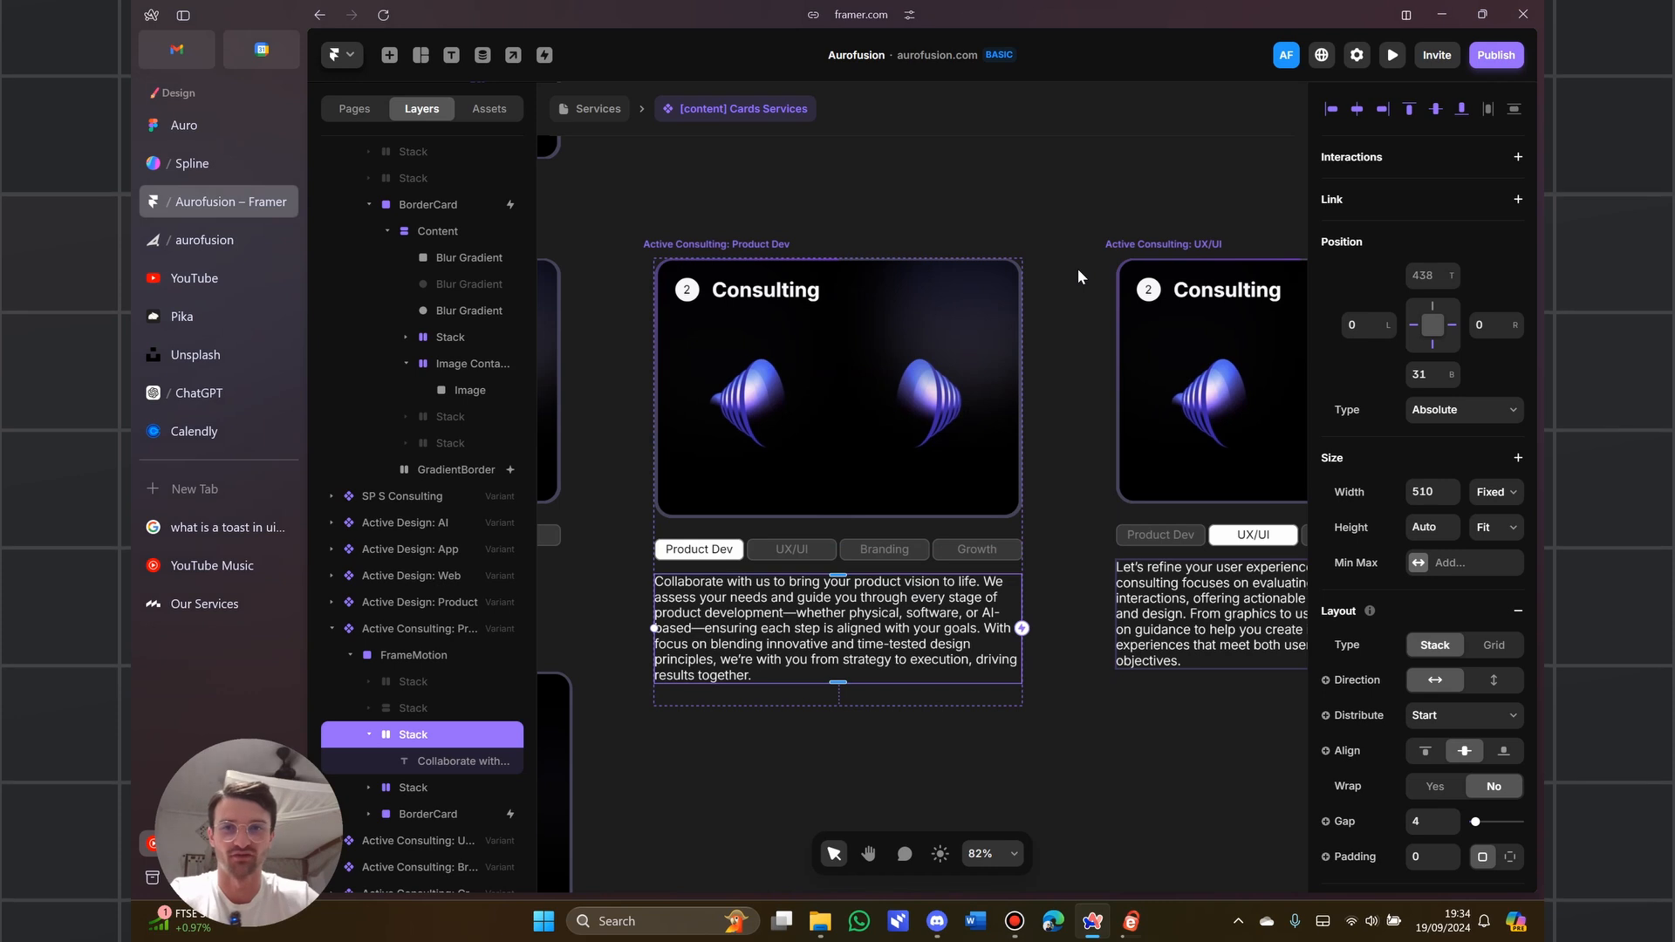
Hide the browser sidebar and inspect the Active Consulting: Product Dev variant and its FrameMotion frame
key(ctrl+s)
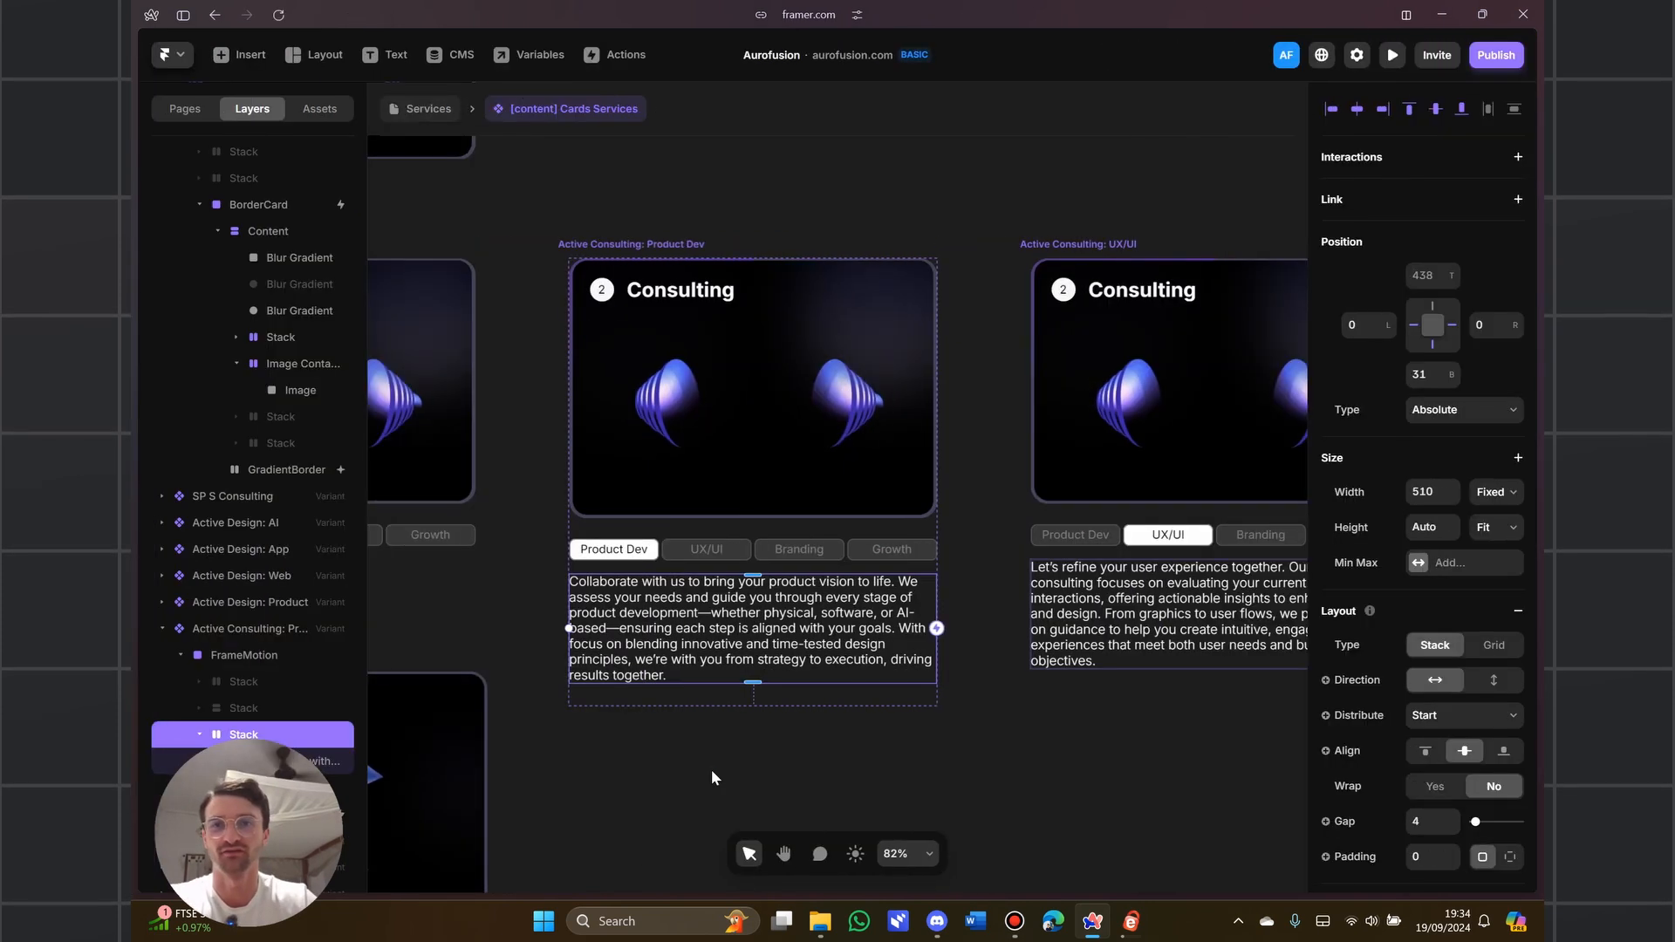
double_click(713, 643)
click(715, 246)
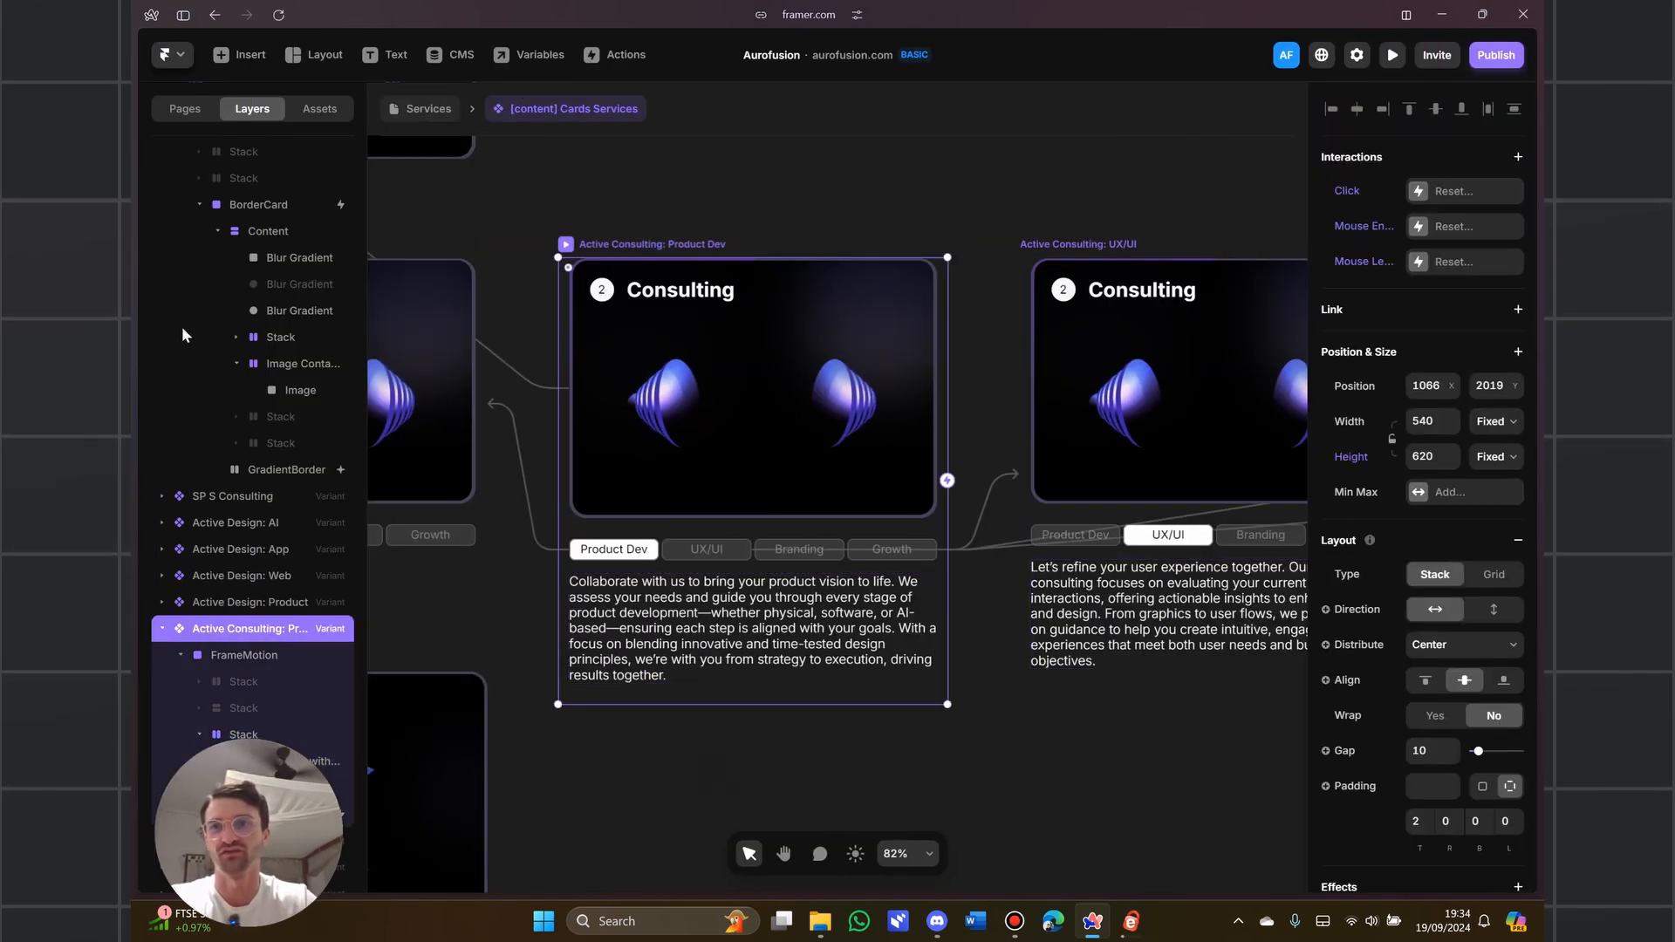
click(255, 658)
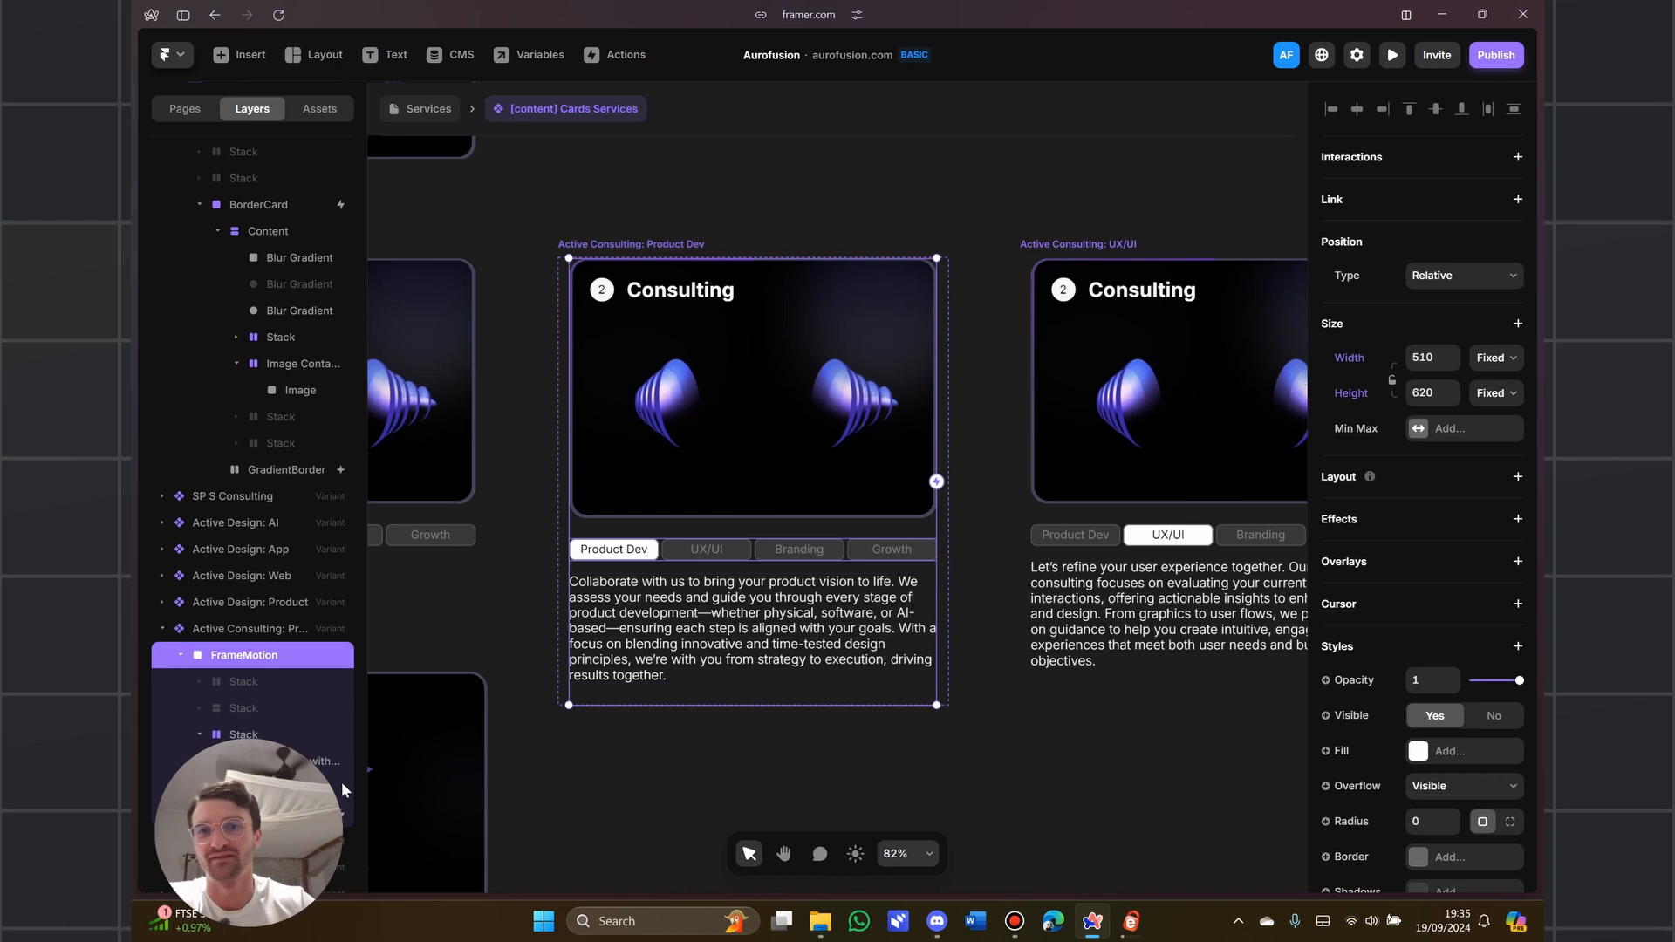
Split the Product Dev description into three paragraphs, with blank lines before "We assess your needs" and "With a focus on"
double_click(685, 659)
double_click(685, 659)
click(711, 613)
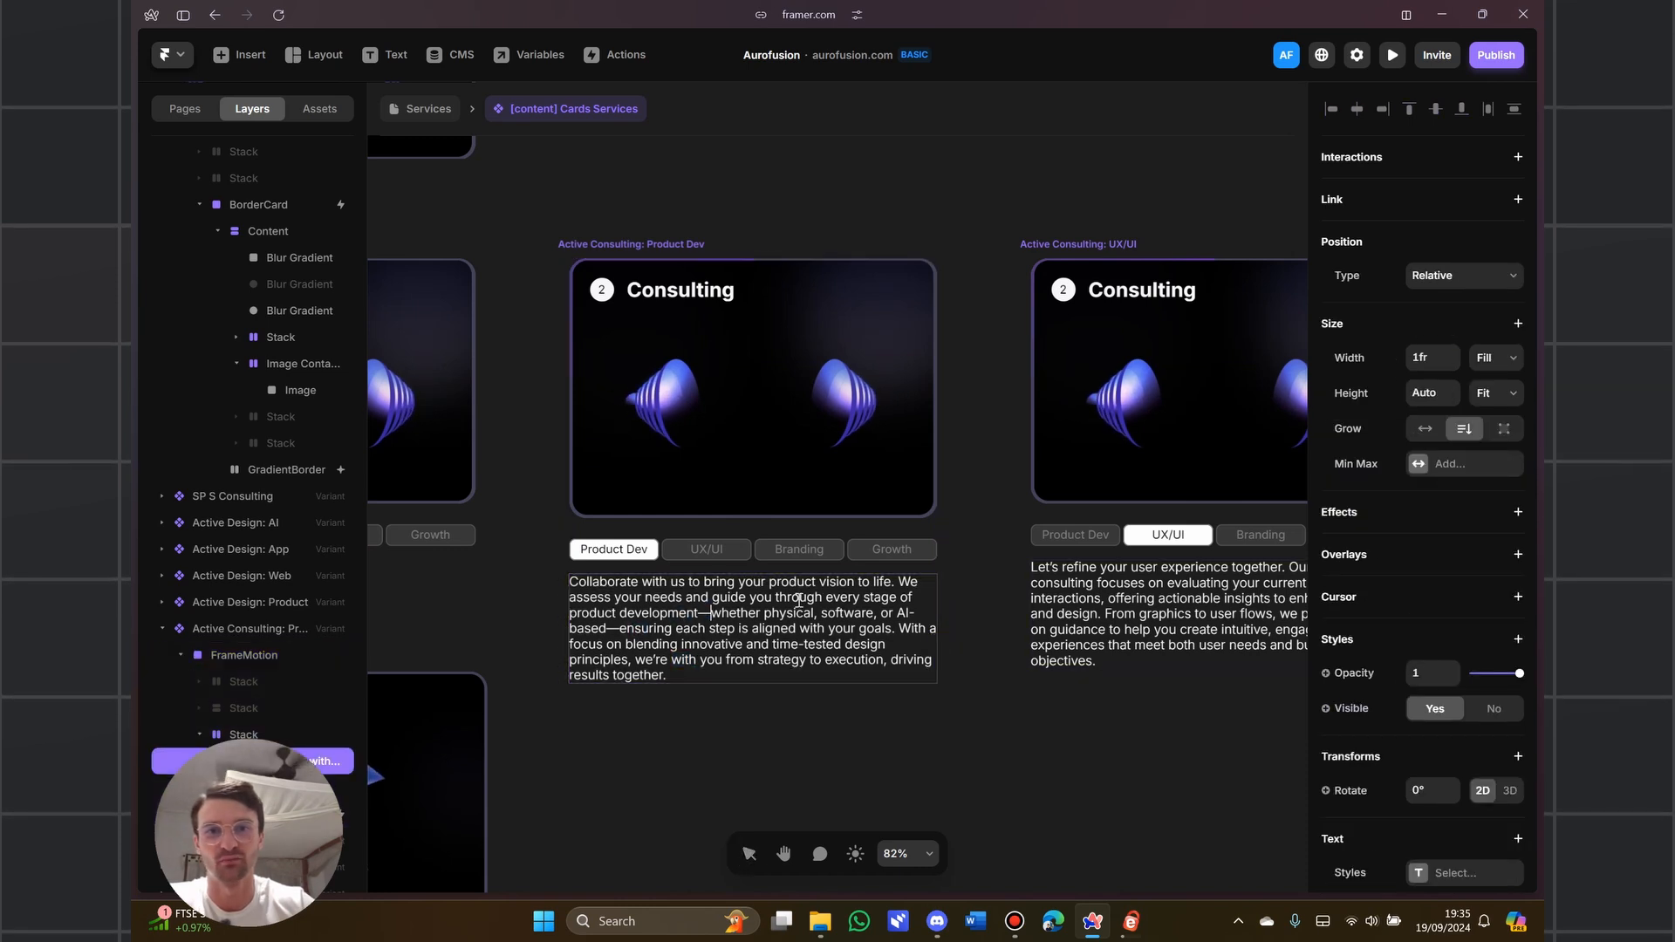
click(898, 628)
key(Return)
key(Return)
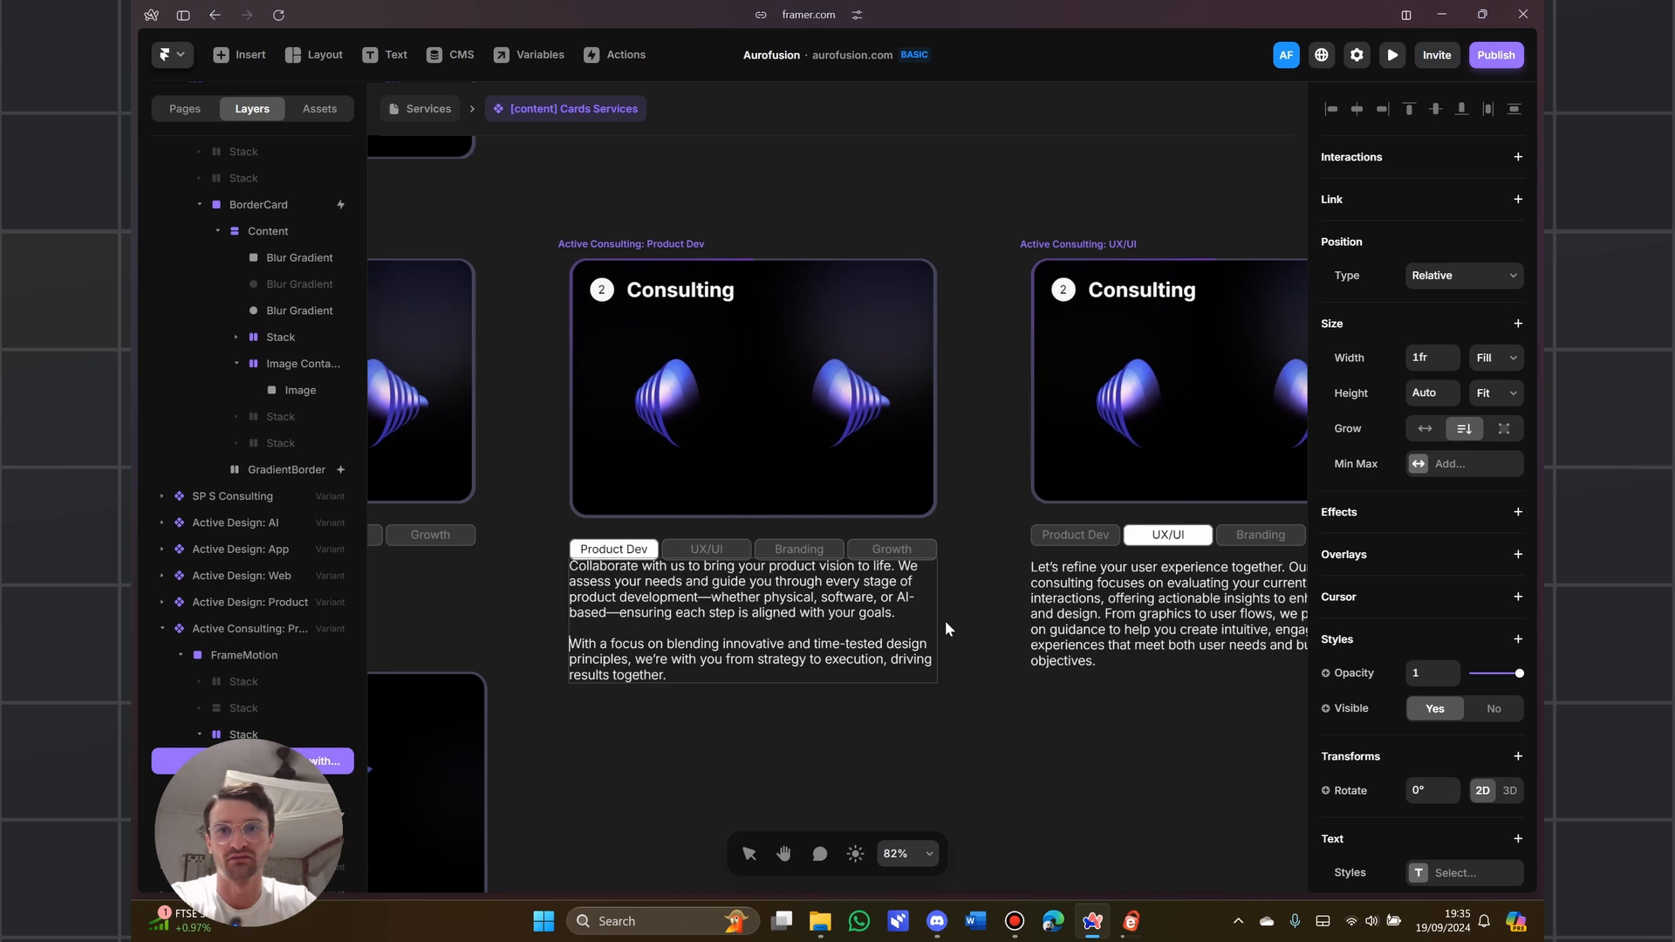
click(900, 566)
key(Return)
key(Return)
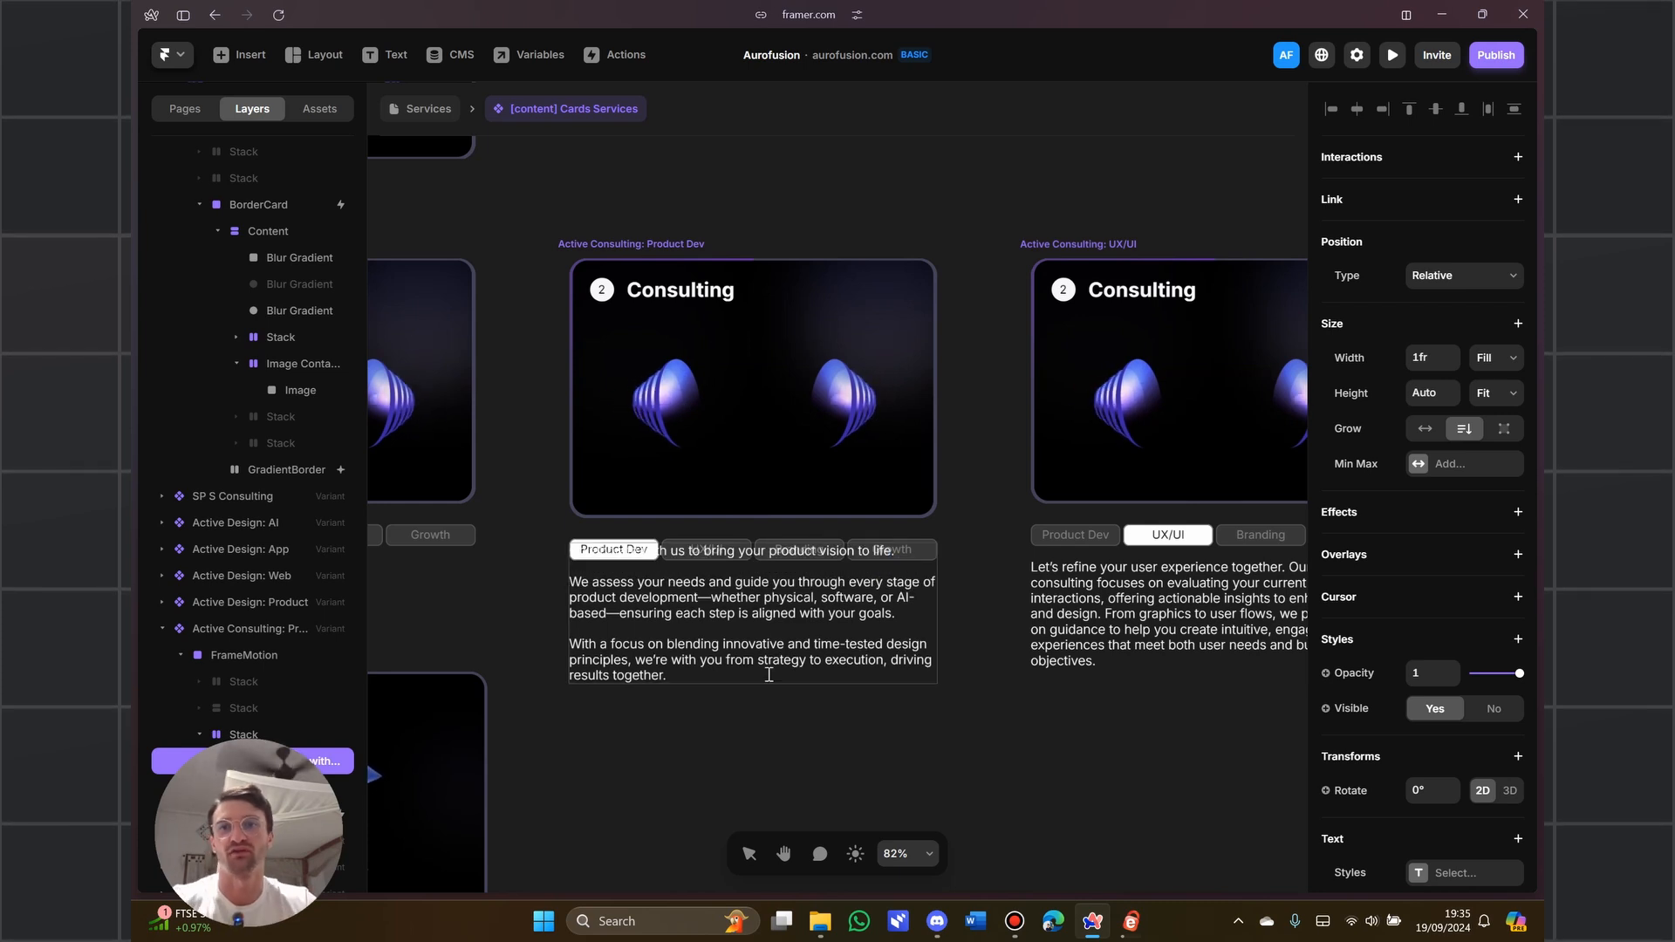
key(Escape)
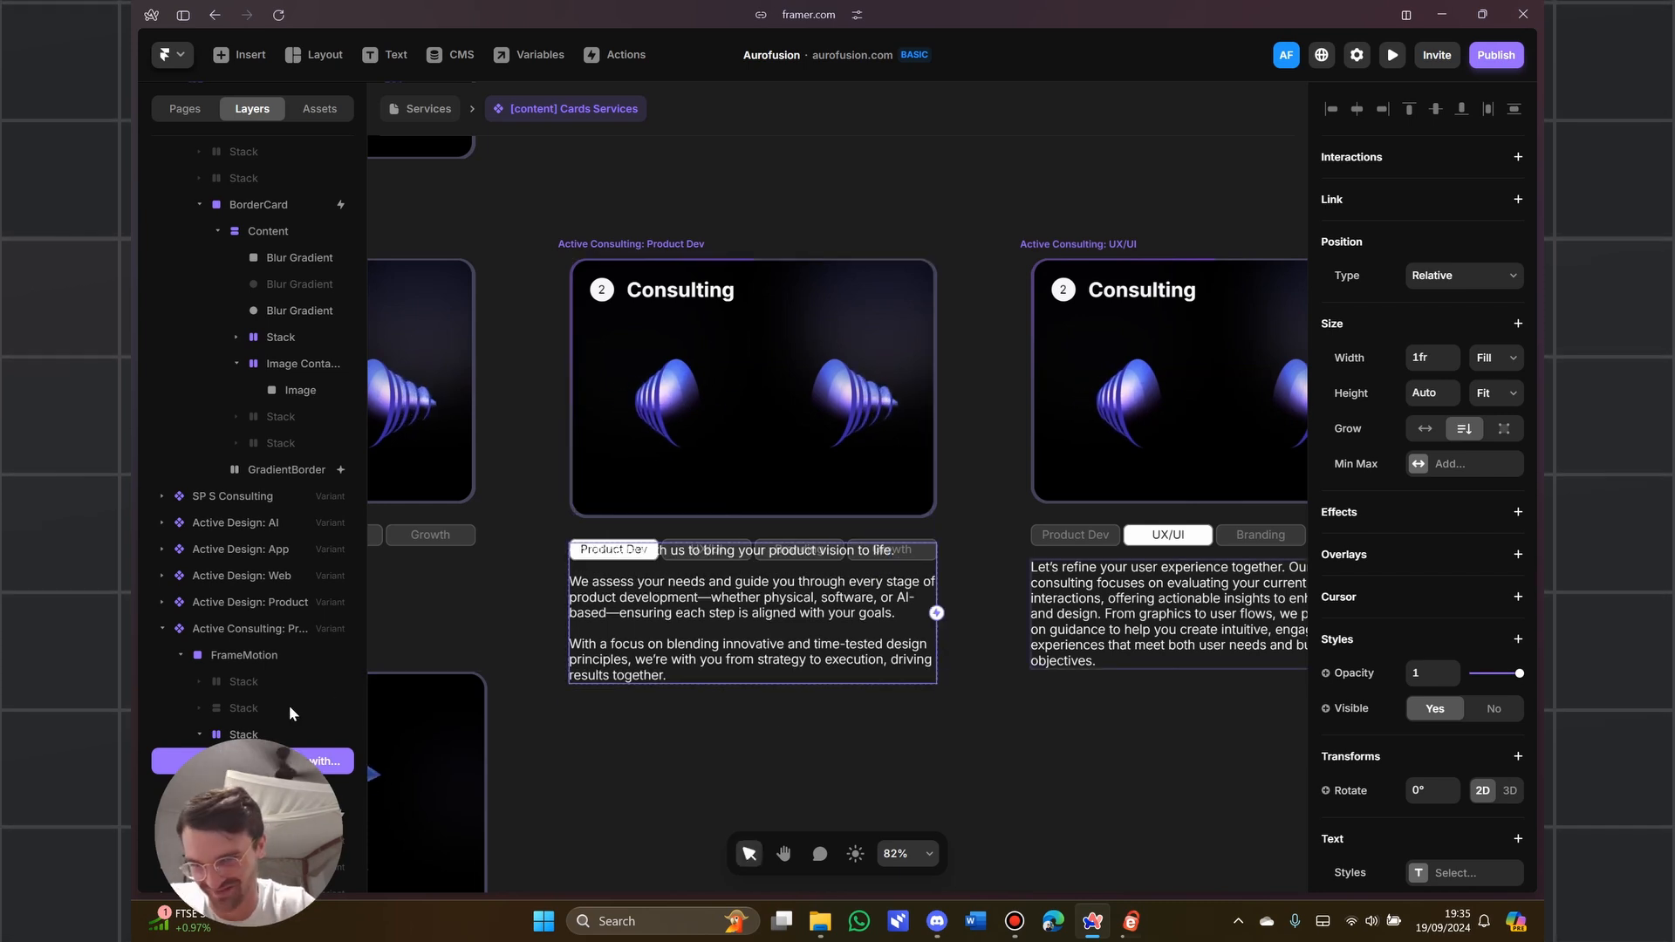
Nudge the Product Dev description stack down below the option buttons until its bottom offset is -2
click(251, 733)
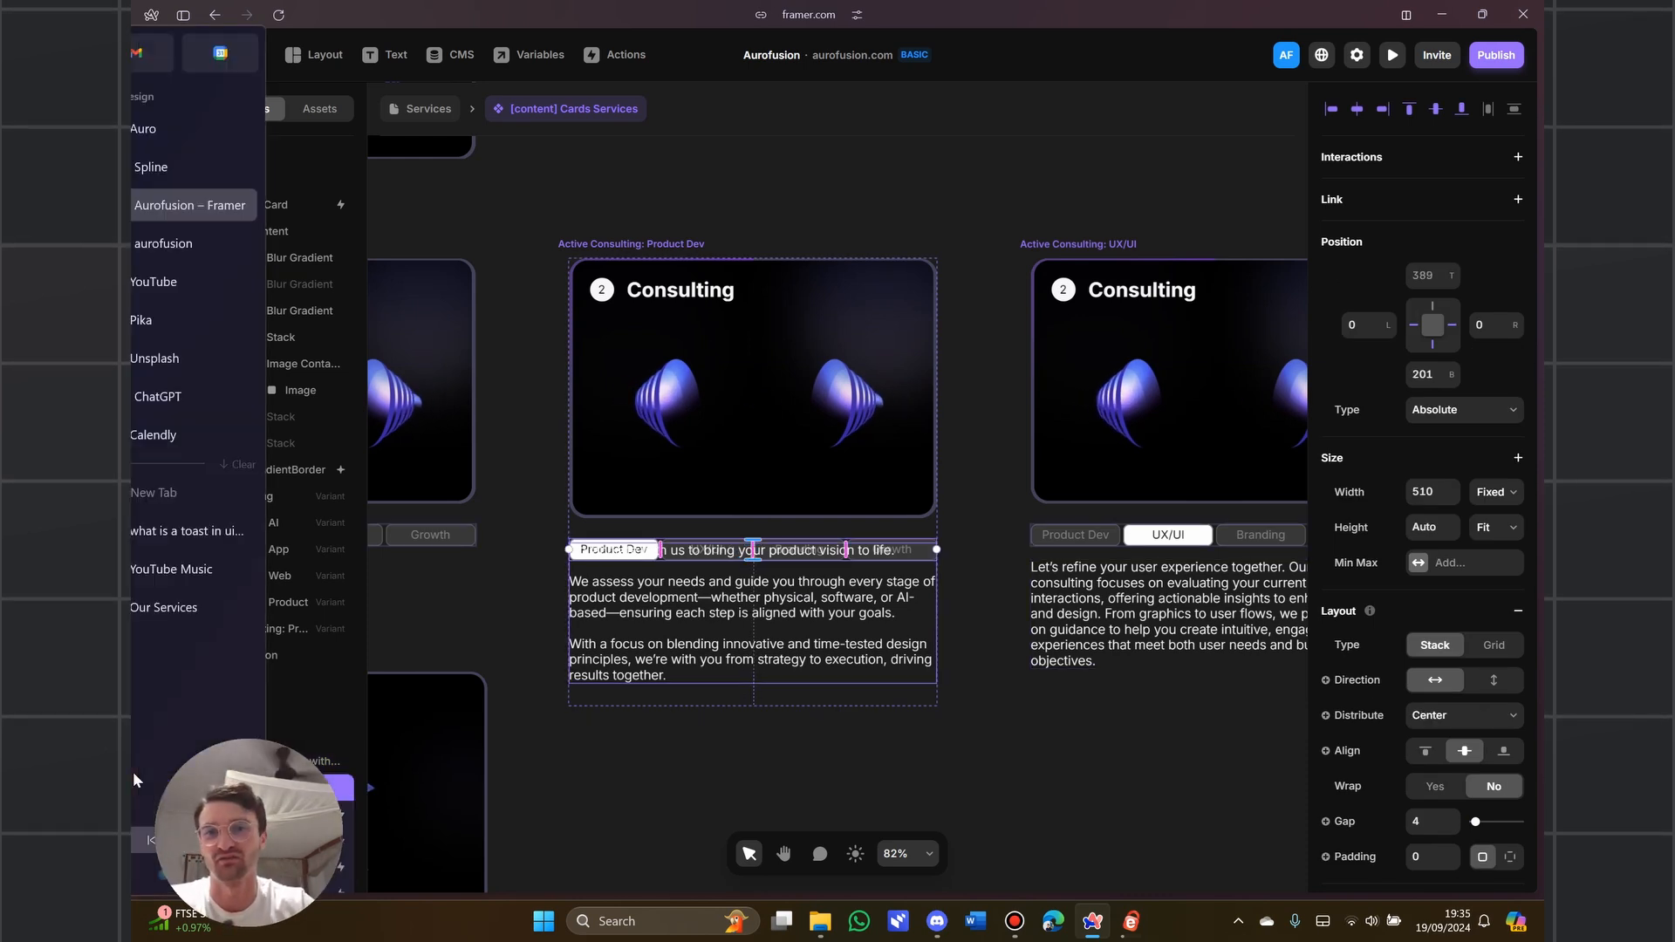
key(alt)
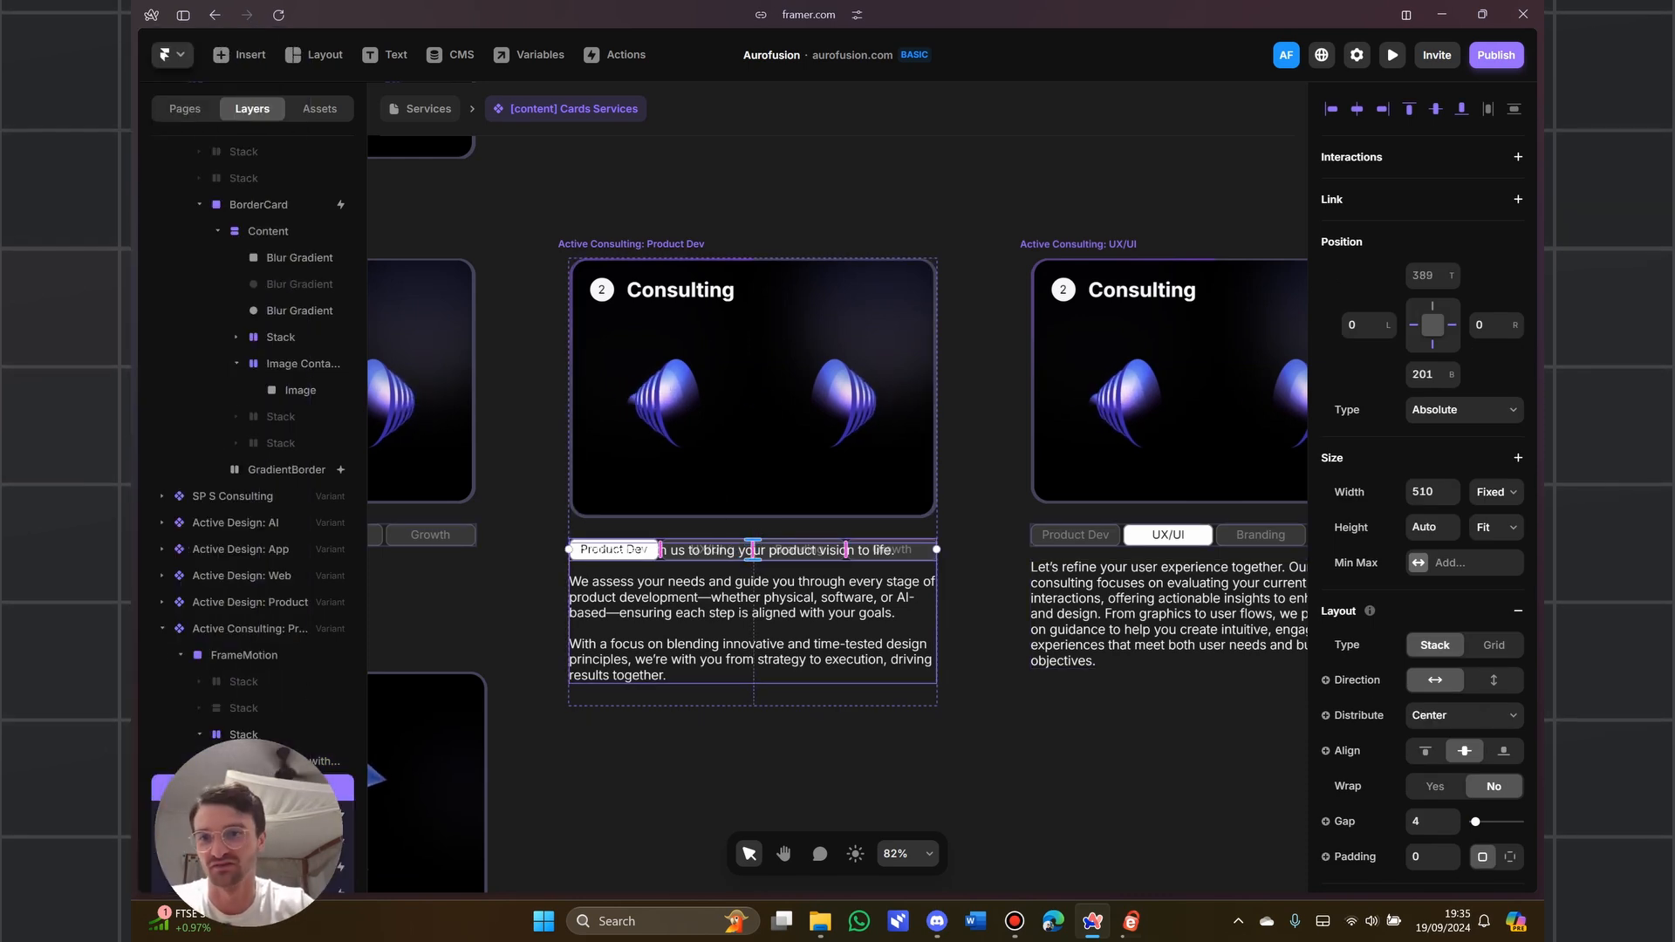
click(744, 556)
key(Down)
key(Down)
key(Down)
key(Down)
key(Down)
key(Down)
key(Down)
key(Down)
key(Down)
key(Down)
key(Down)
key(Down)
key(Down)
key(Down)
key(Down)
key(Down)
key(Down)
key(Down)
key(Down)
key(Down)
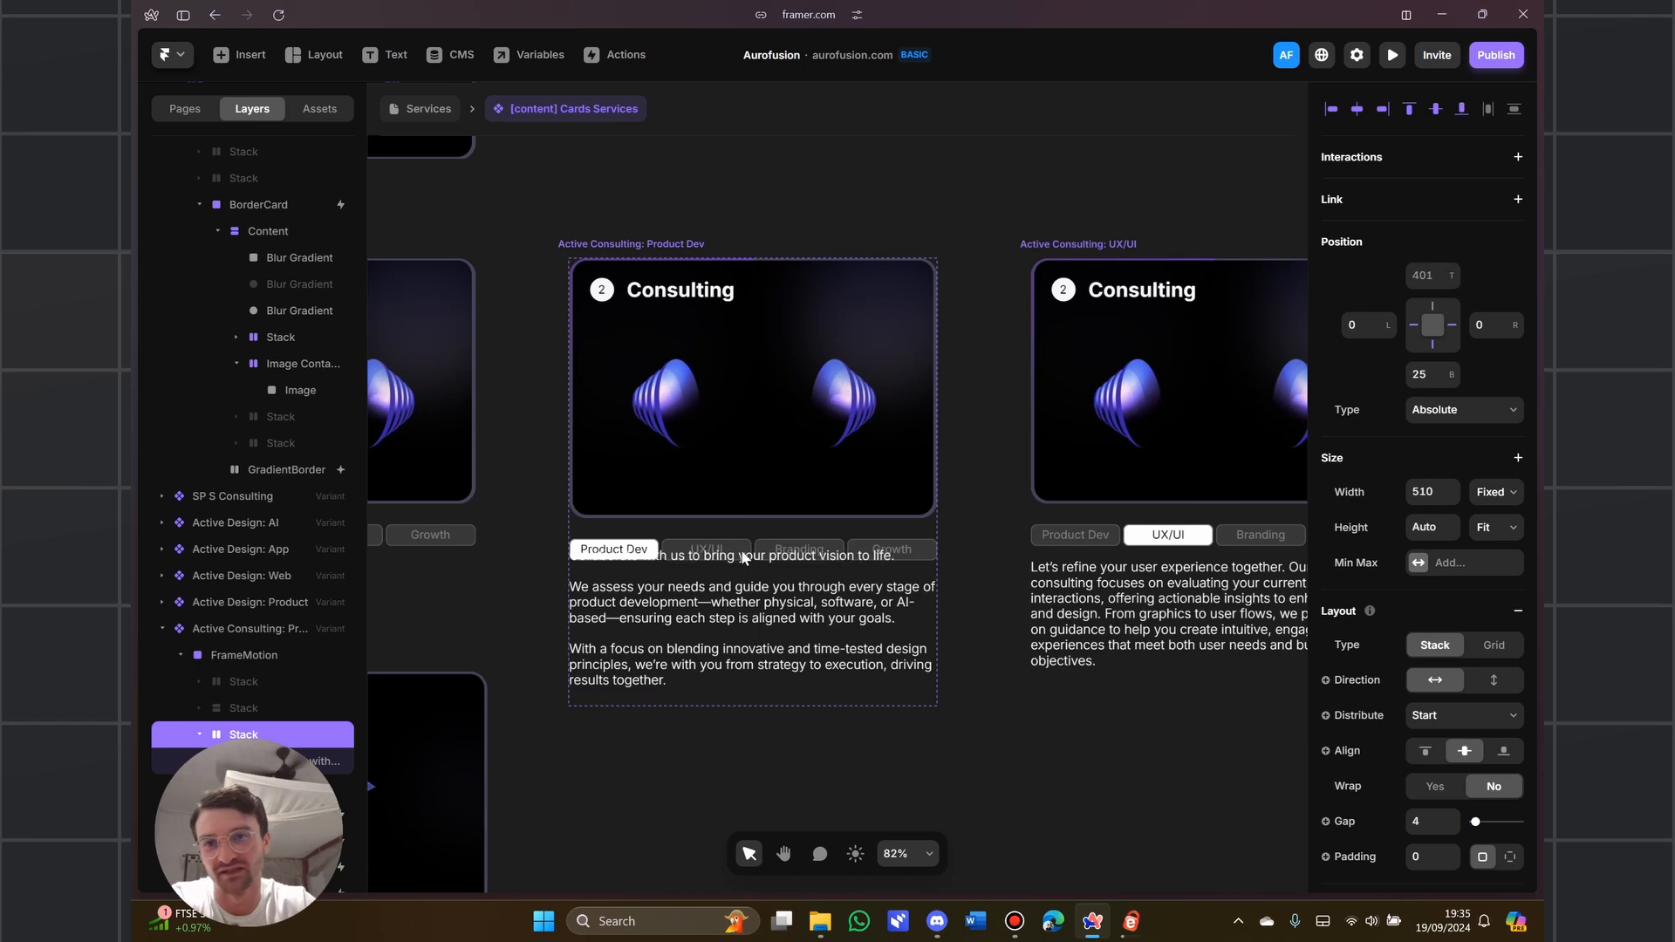
key(Down)
key(Down)
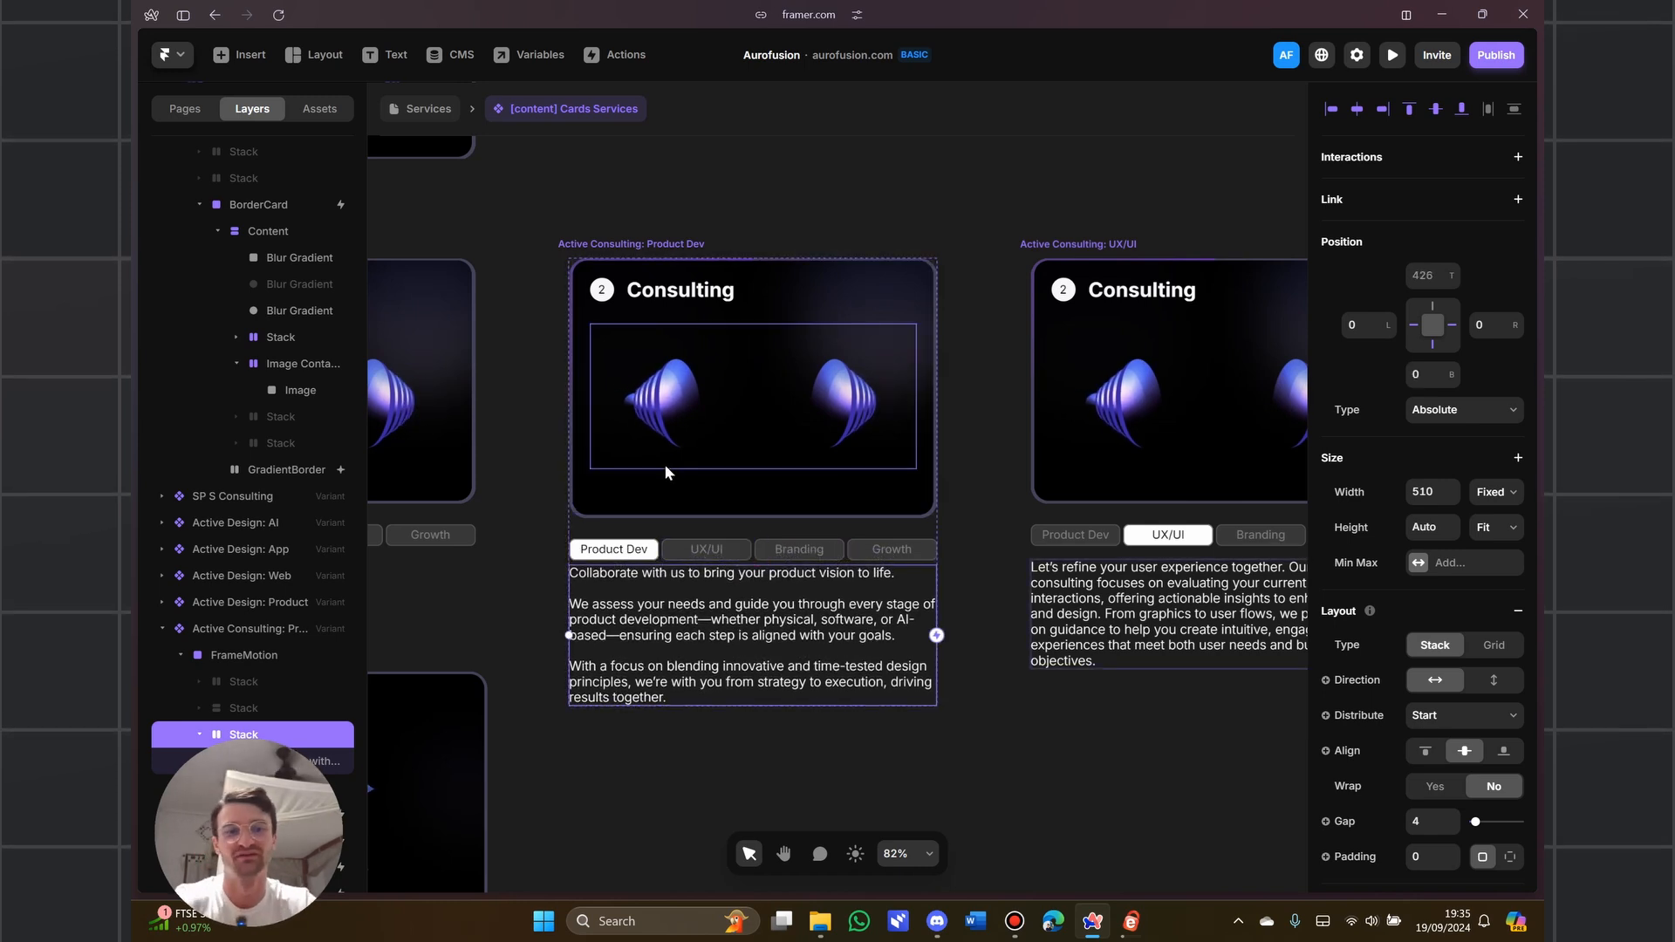
key(Down)
key(Down)
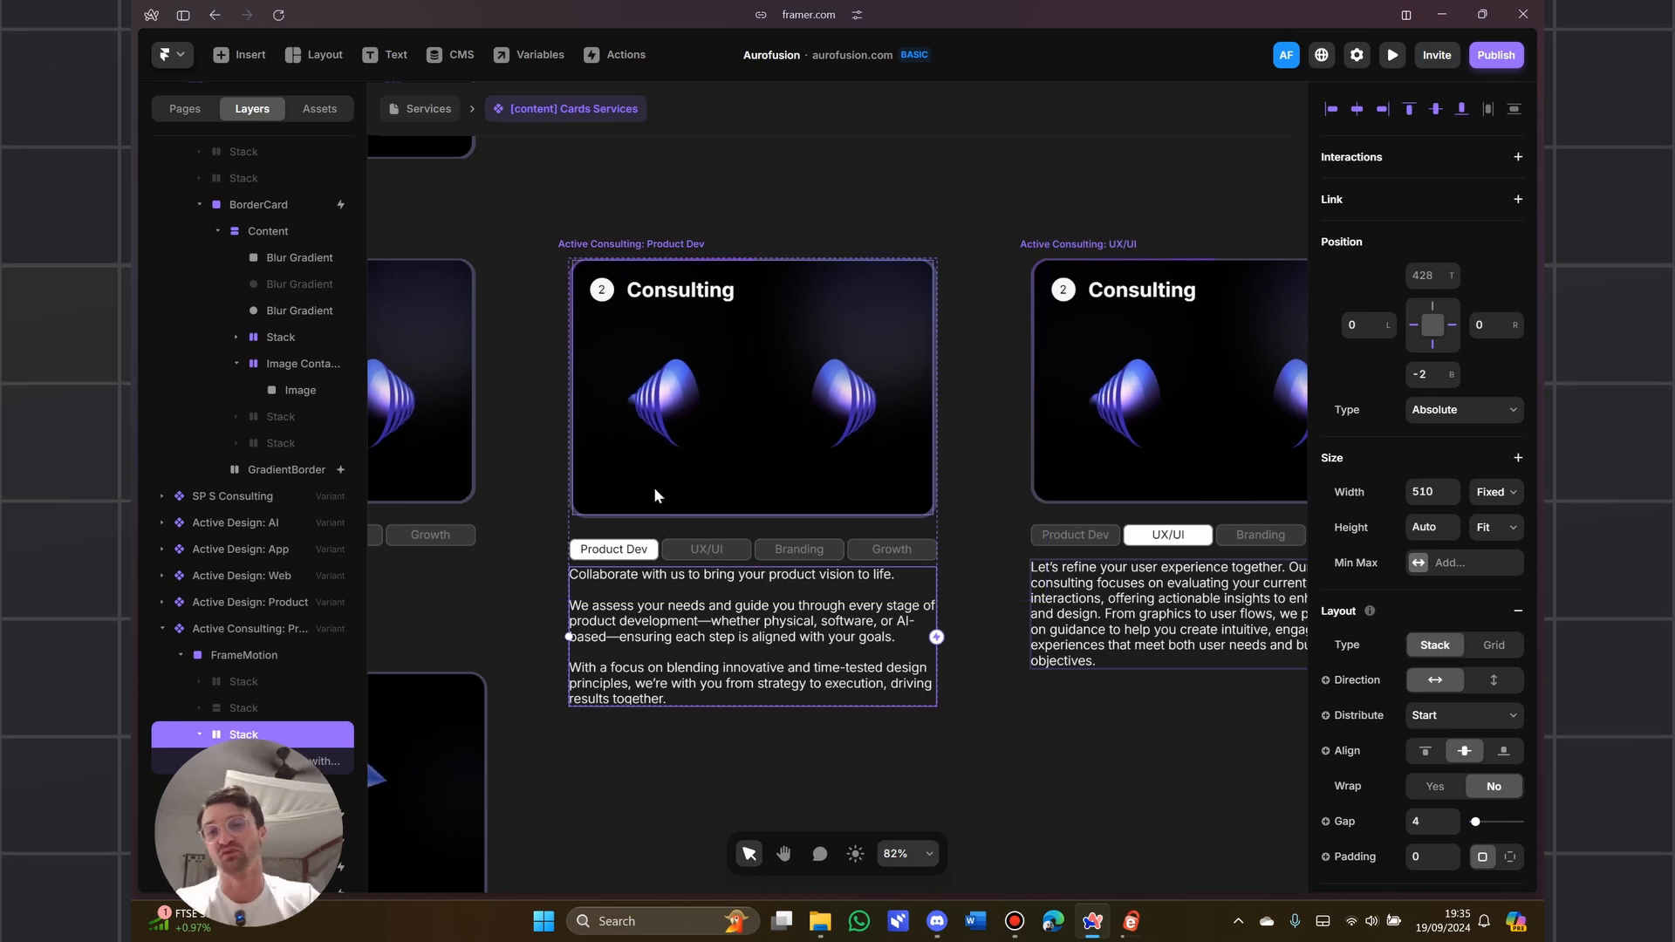
Review the Consulting and Design variants across the canvas, including the connections of SP H Consulting and Active Consulting: Product Dev
scroll(853, 552, down, 8)
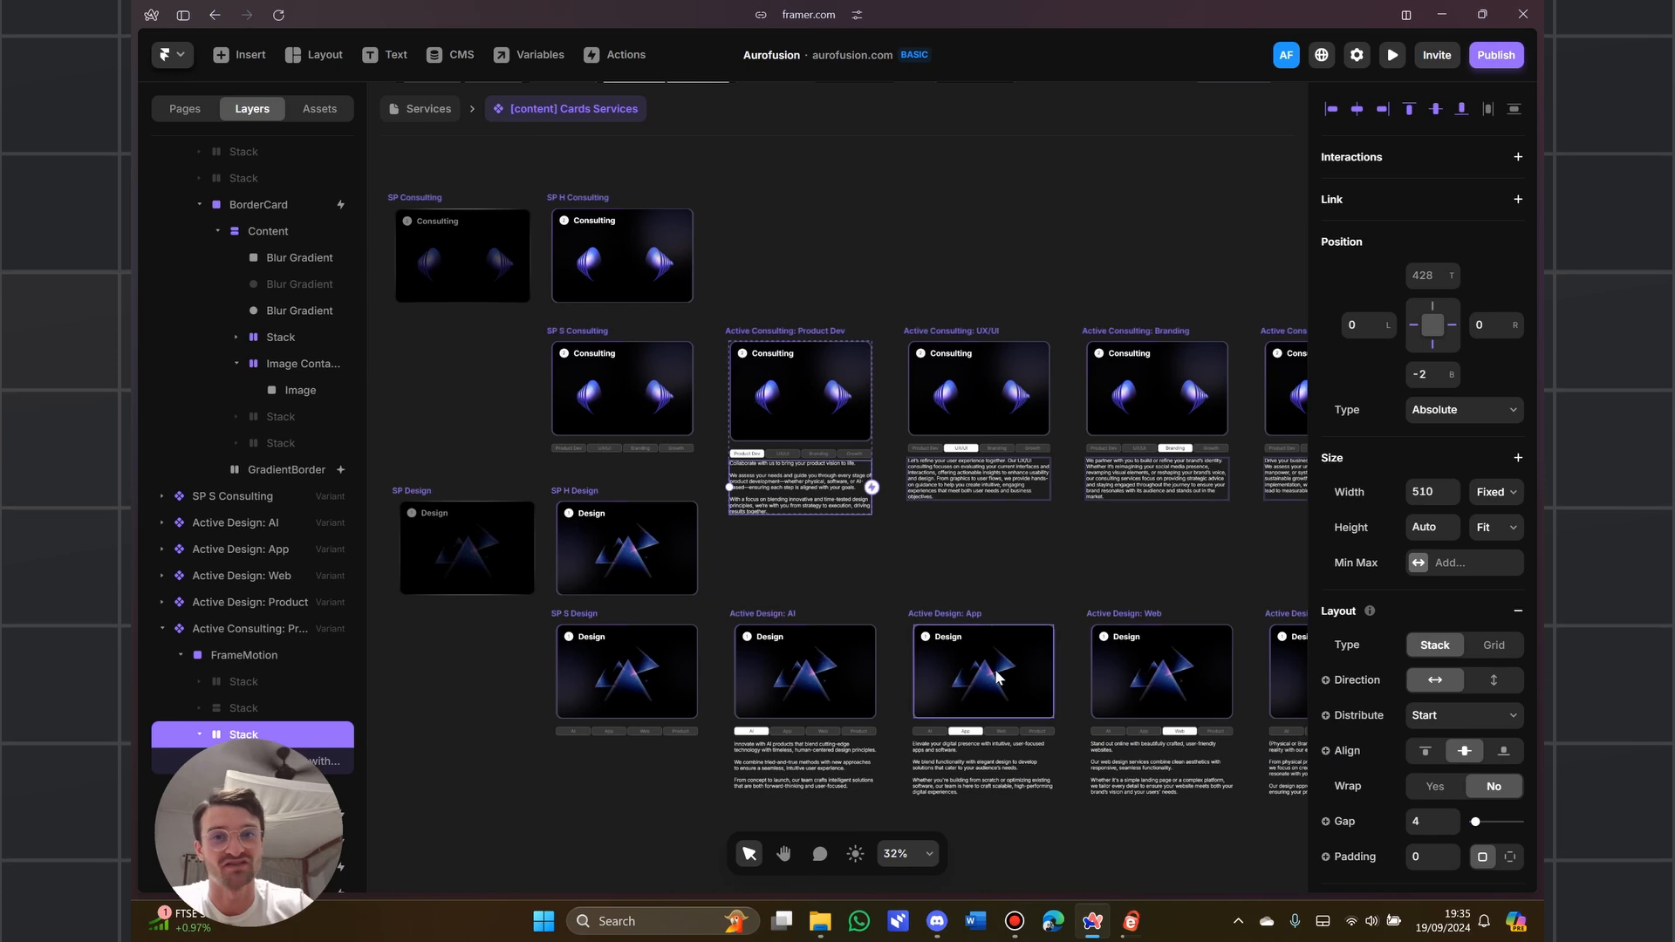
click(807, 681)
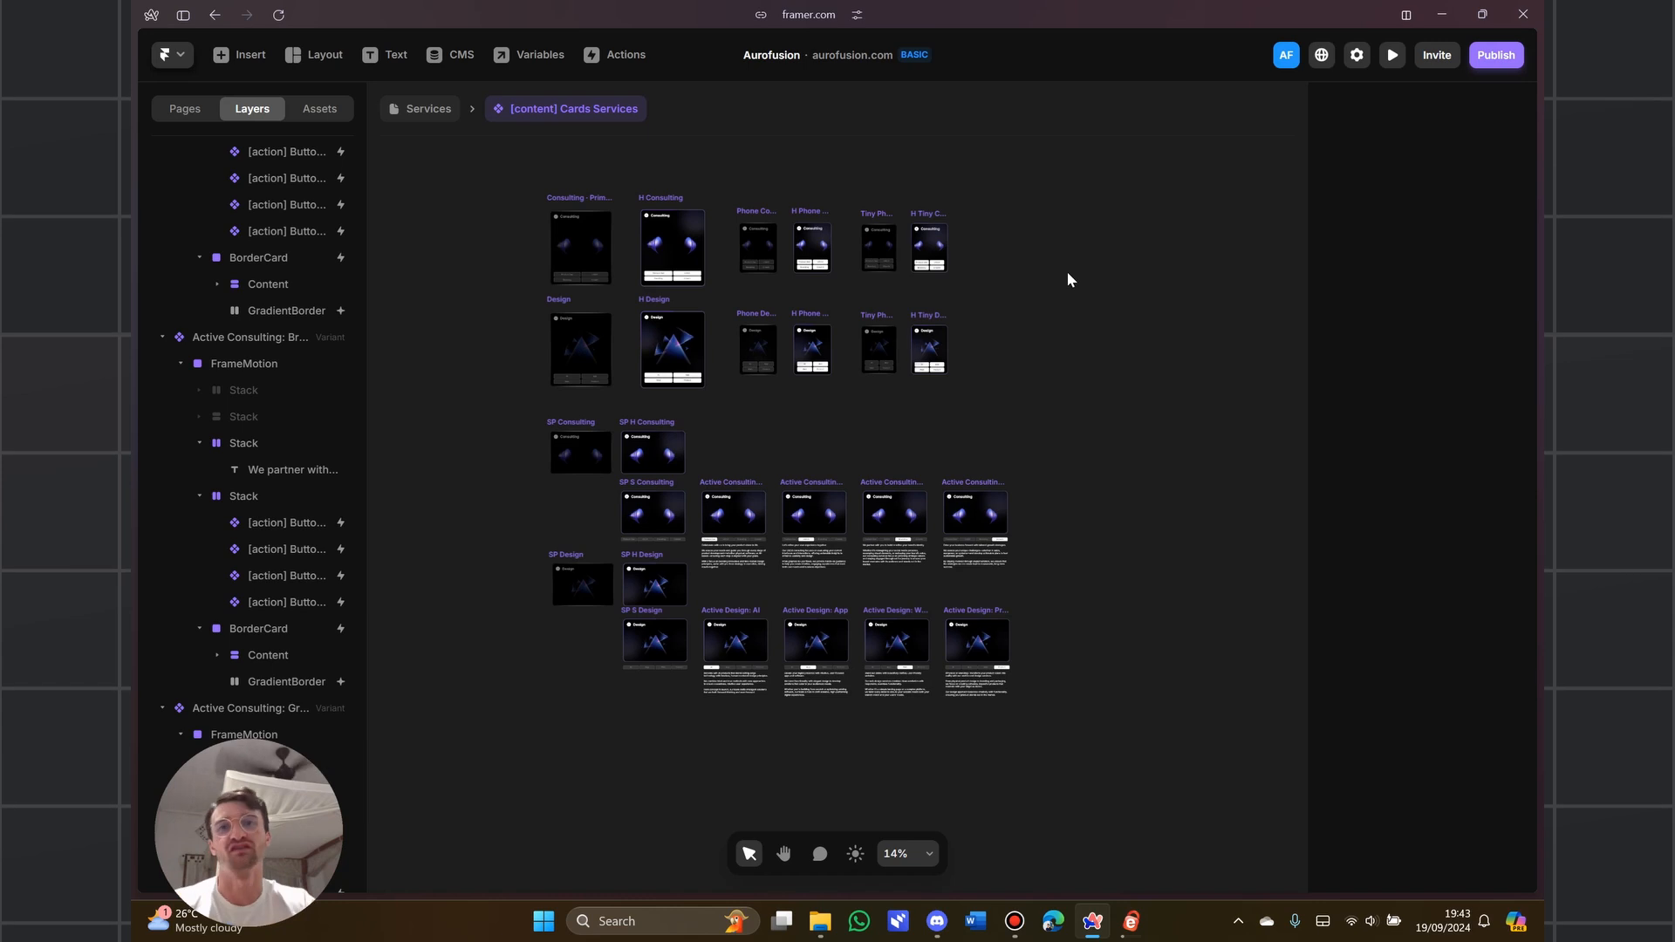
click(646, 441)
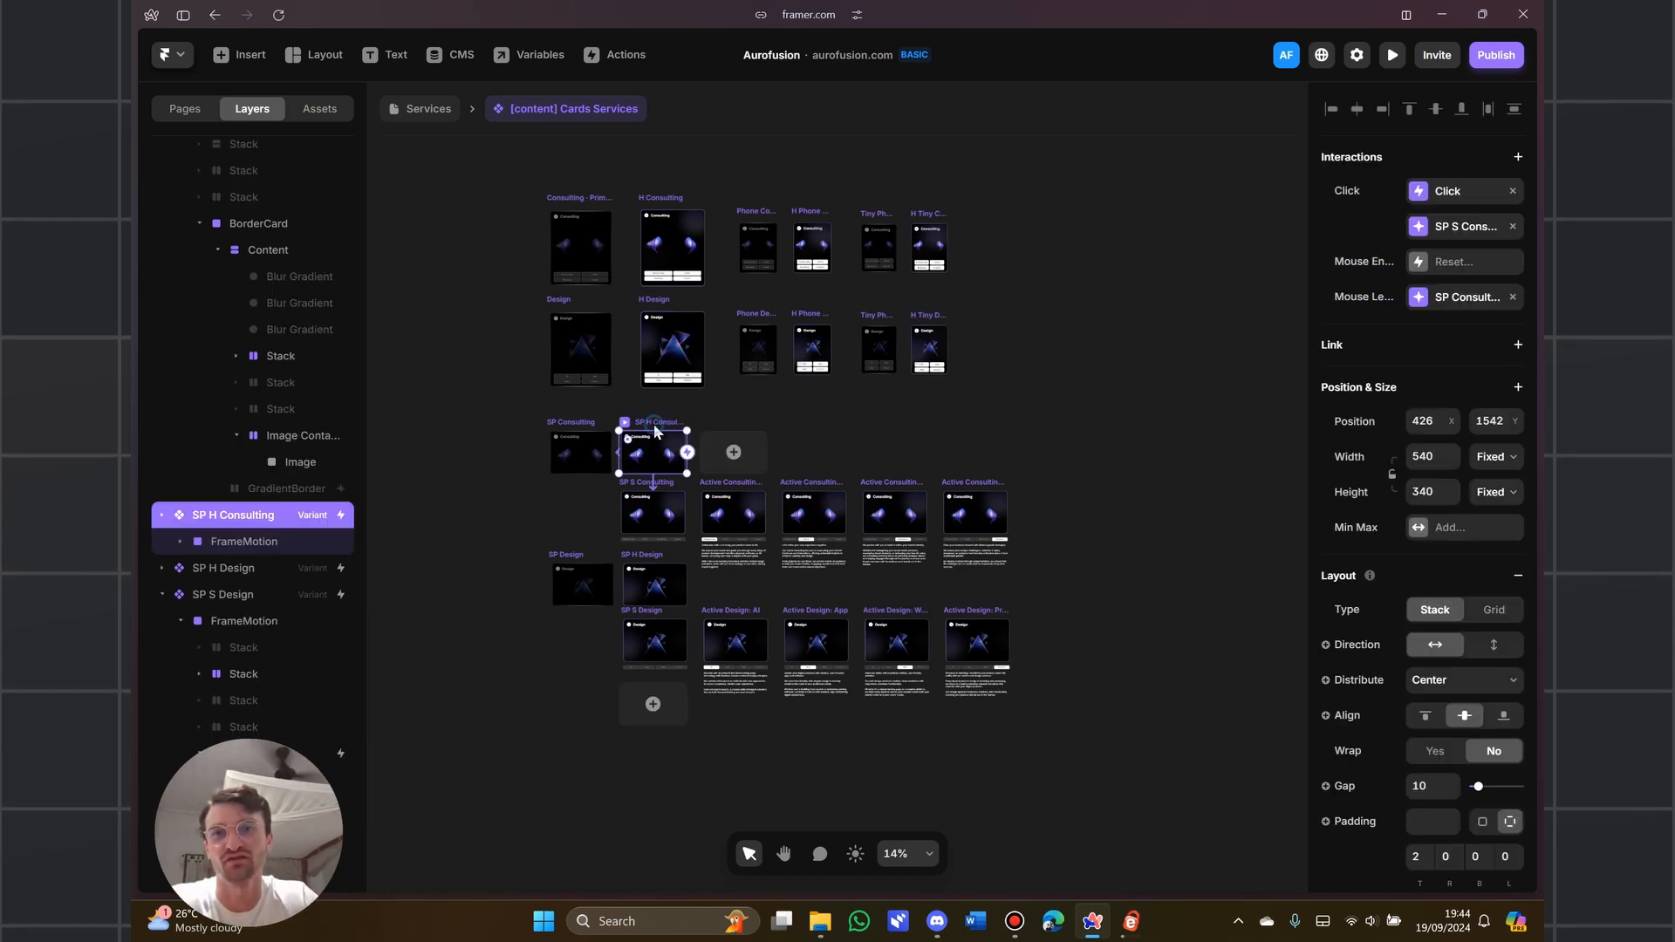
click(737, 496)
scroll(738, 540, up, 3)
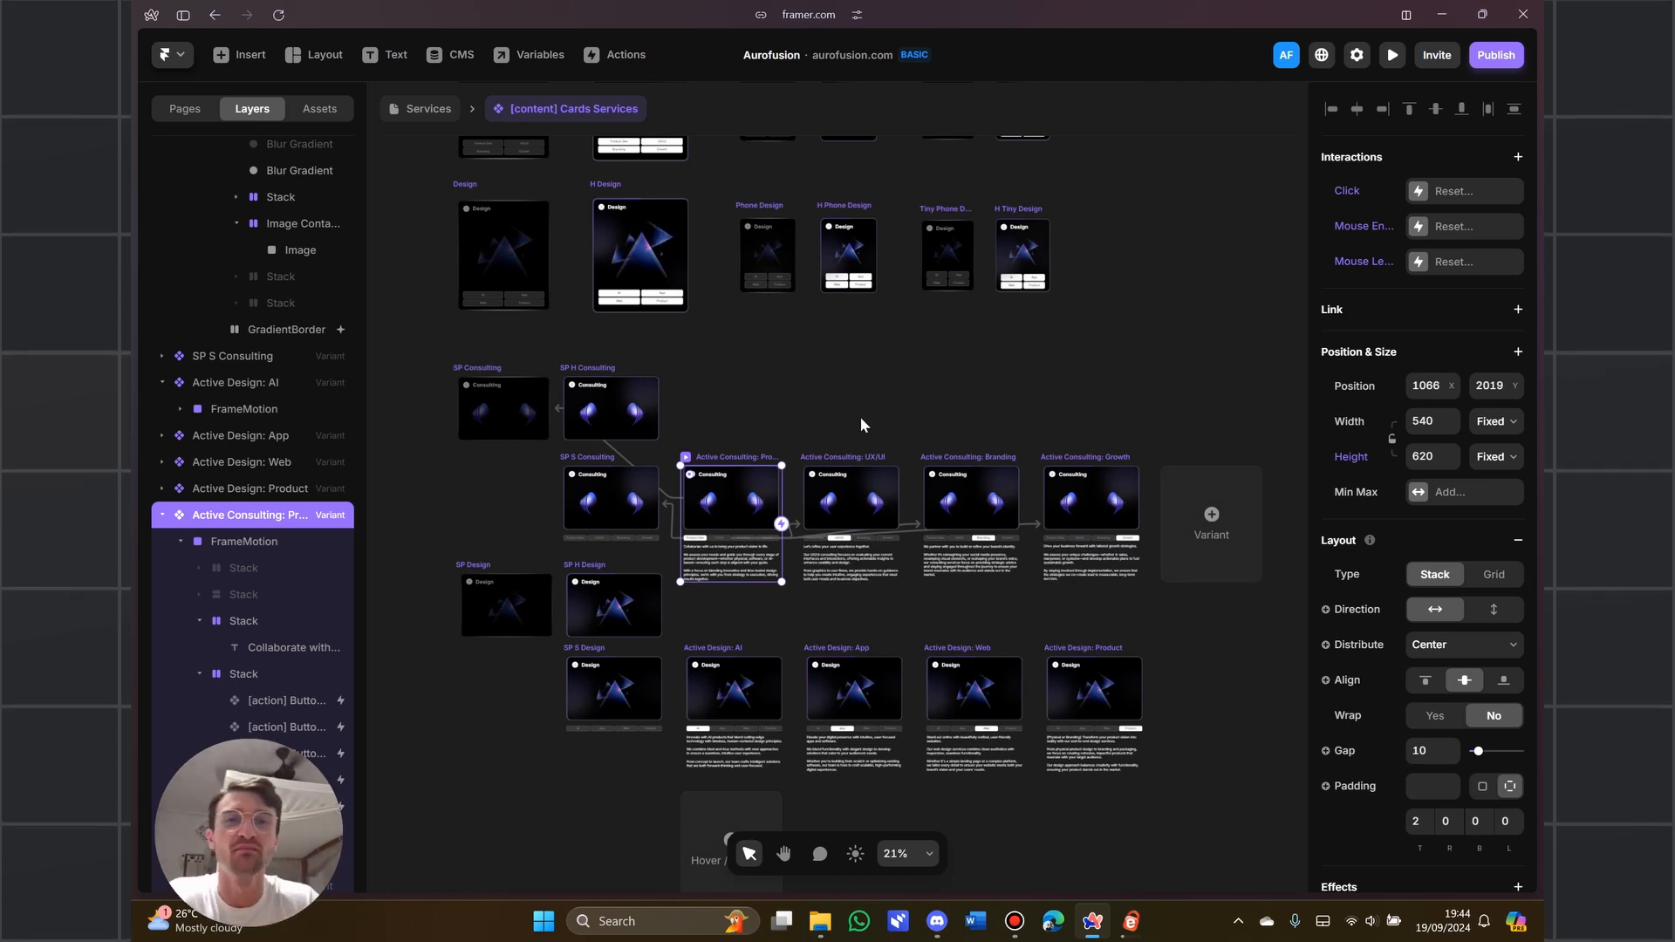
click(956, 404)
scroll(956, 404, down, 3)
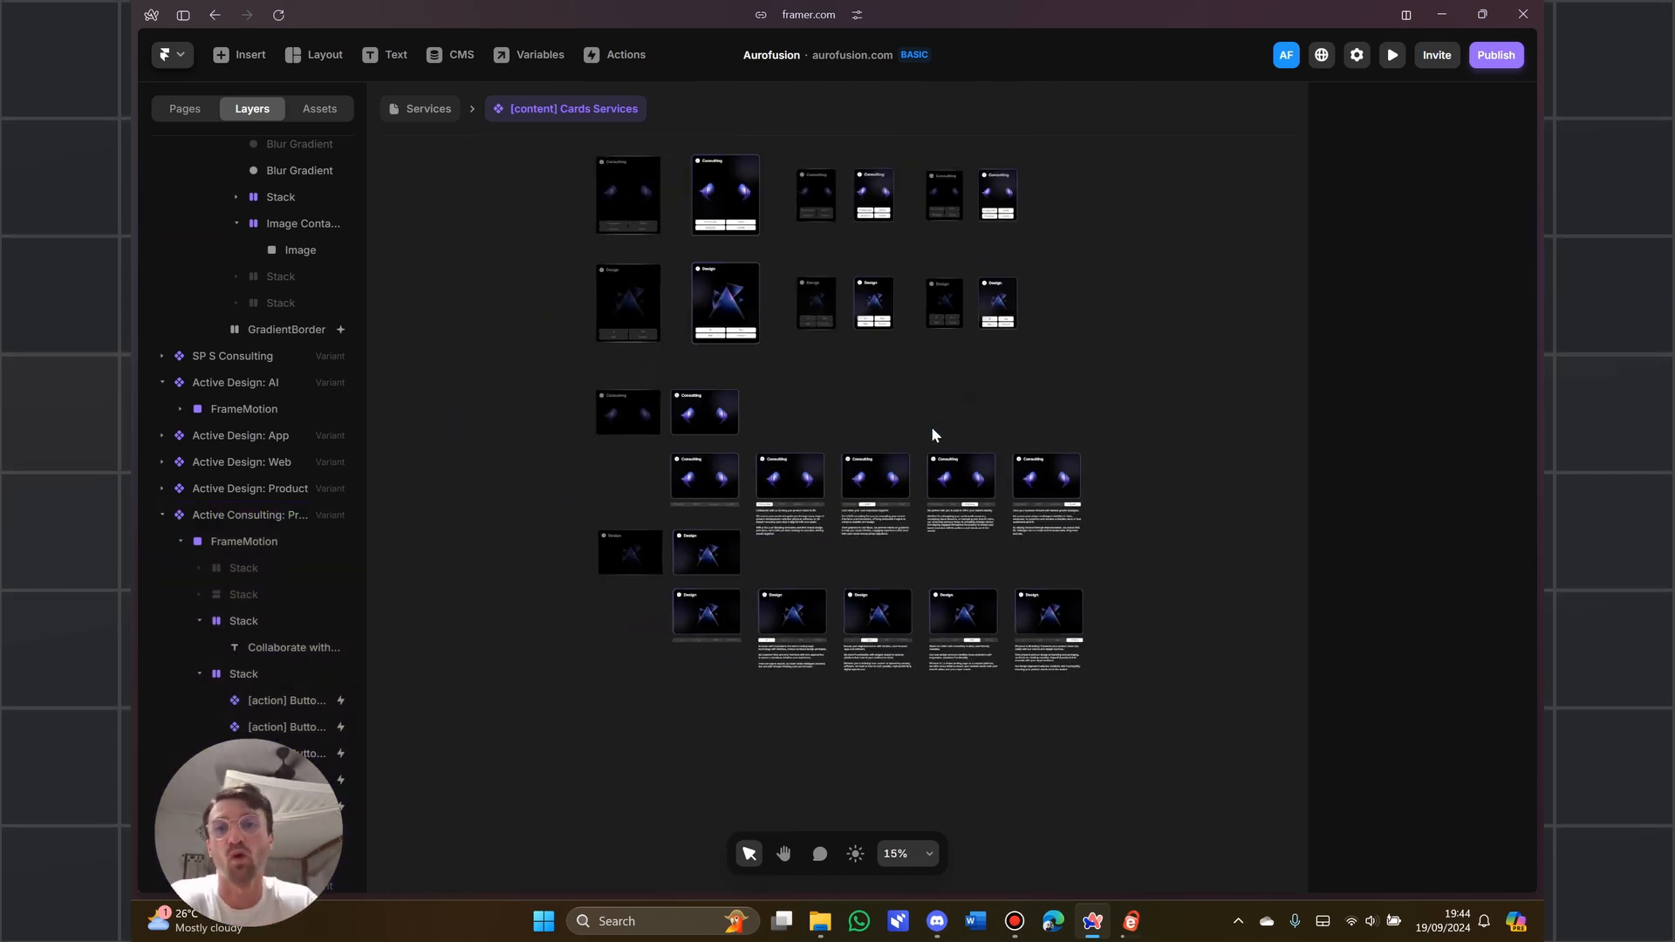
Create a new variant from SP Consulting and place it in the empty space beyond the other variants in its row
click(615, 385)
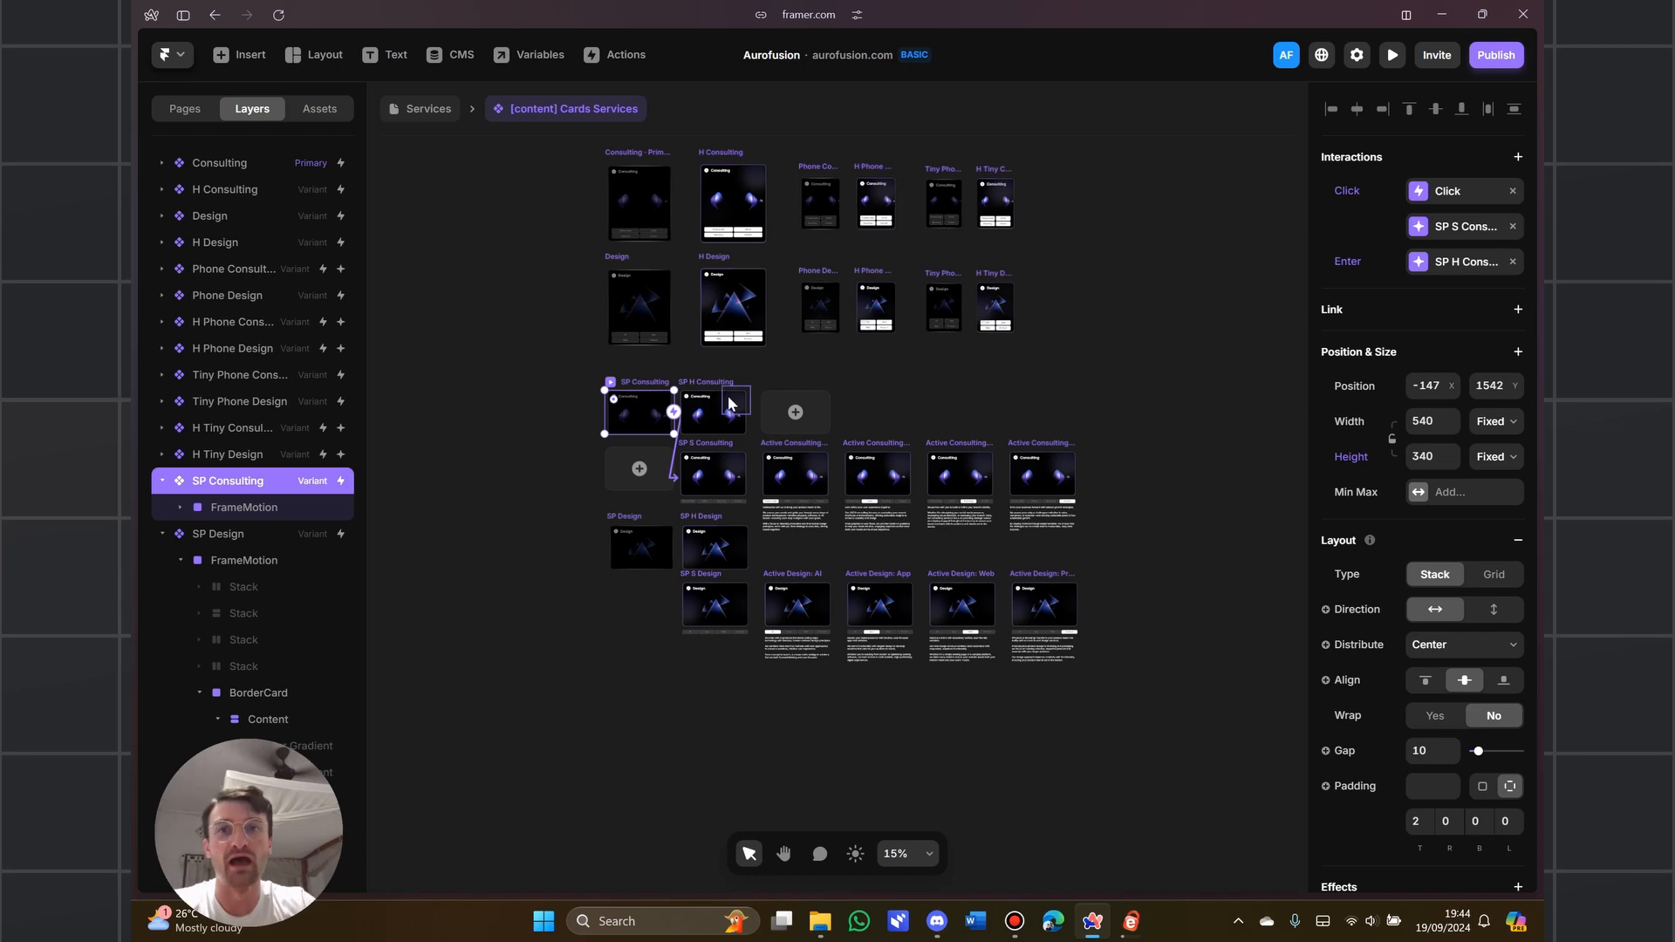
click(811, 414)
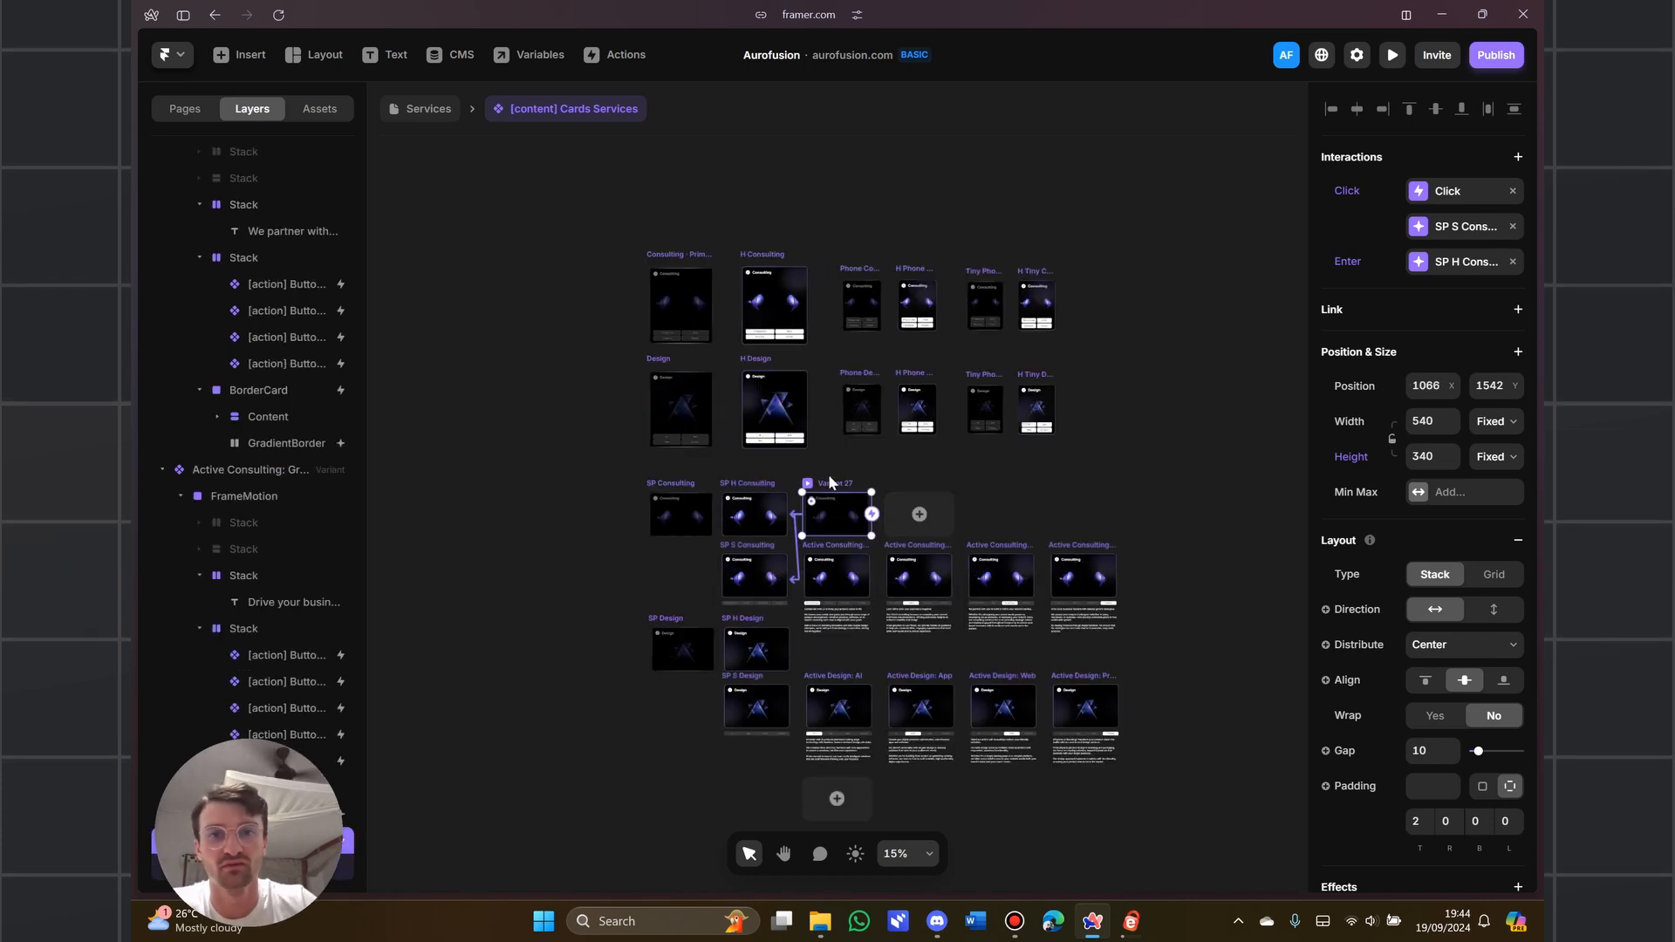
drag(829, 478, 1253, 480)
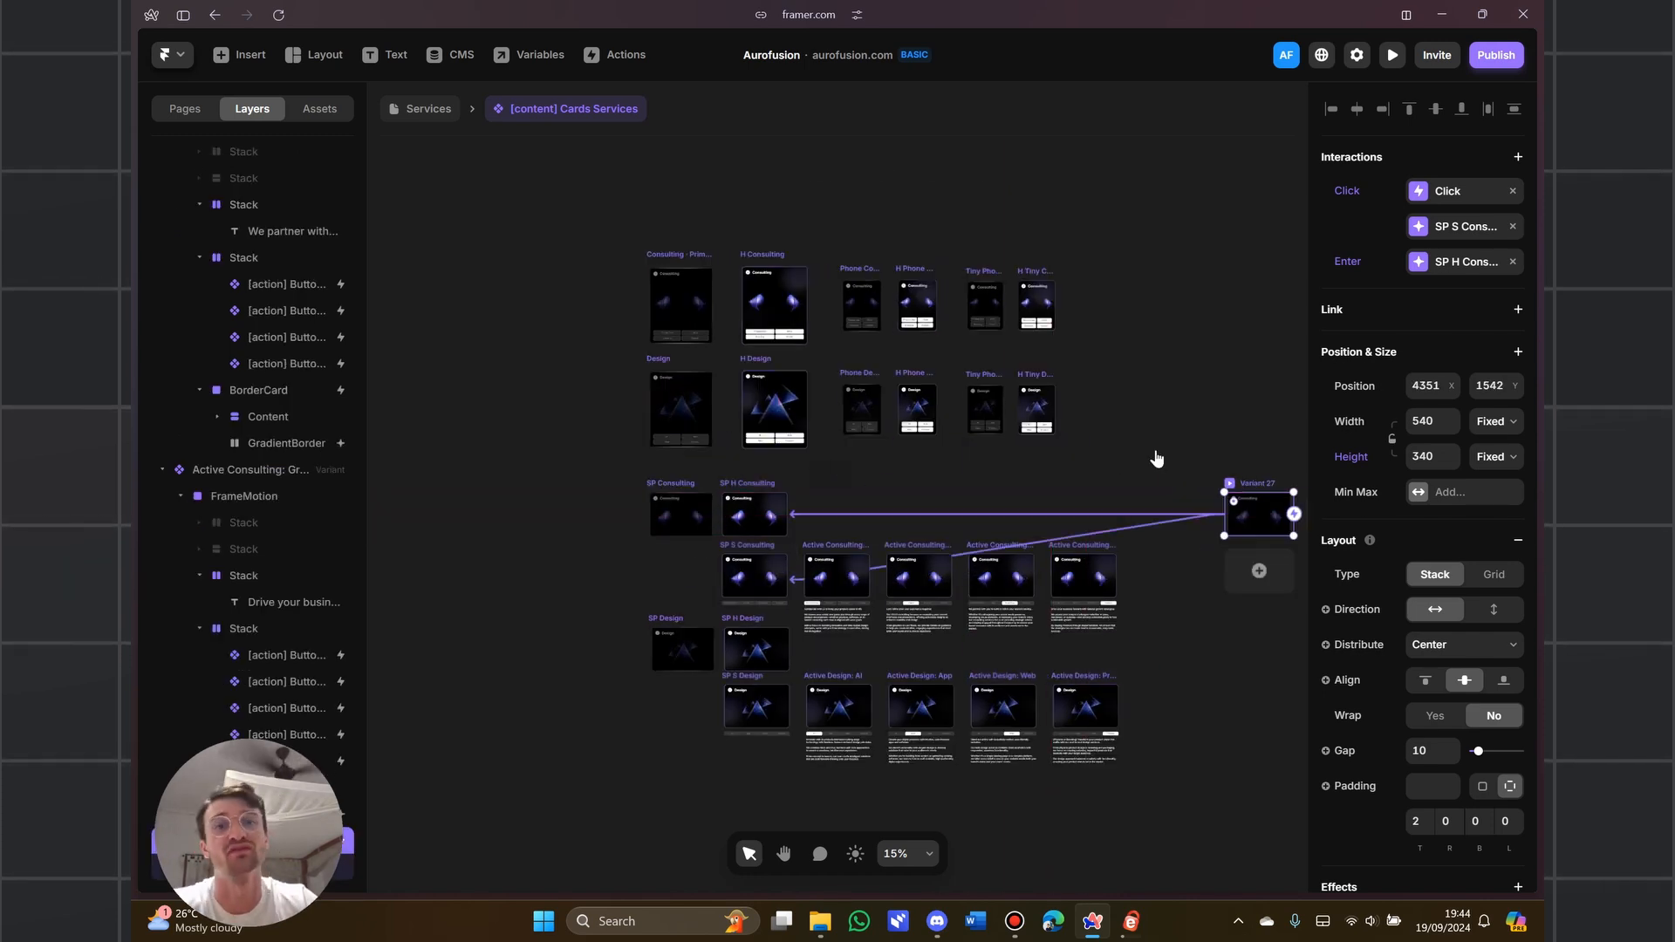
drag(1154, 451, 1022, 417)
Remove the click and mouse-enter interactions from the newly created Consulting variant
click(1073, 431)
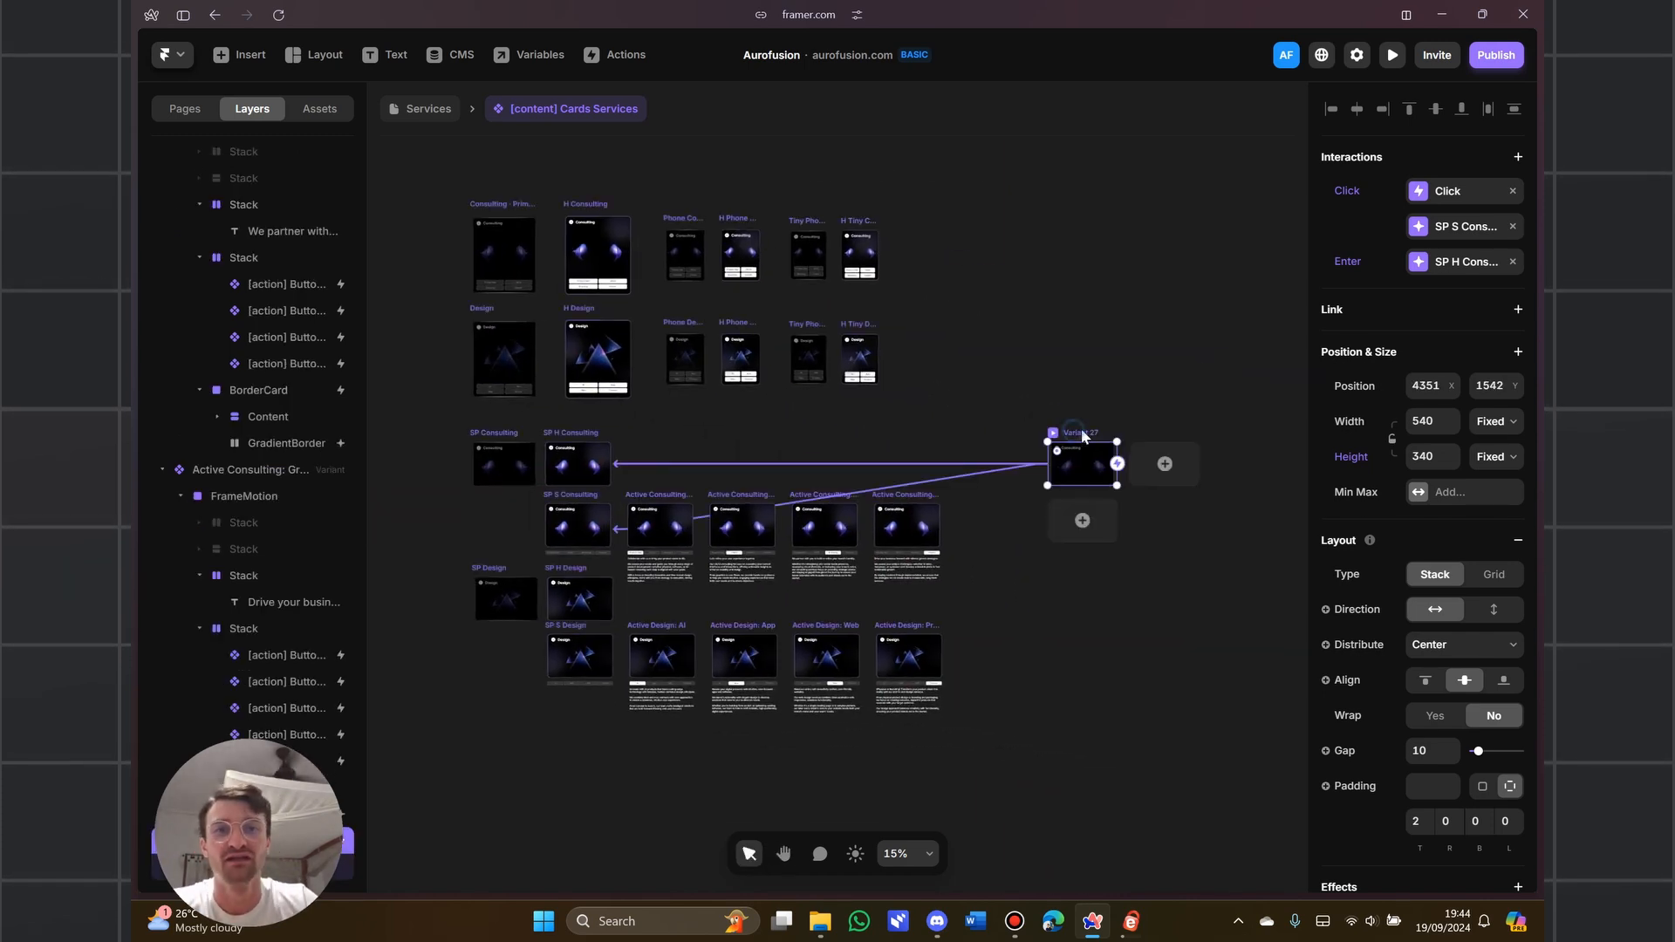
click(1512, 227)
click(1513, 194)
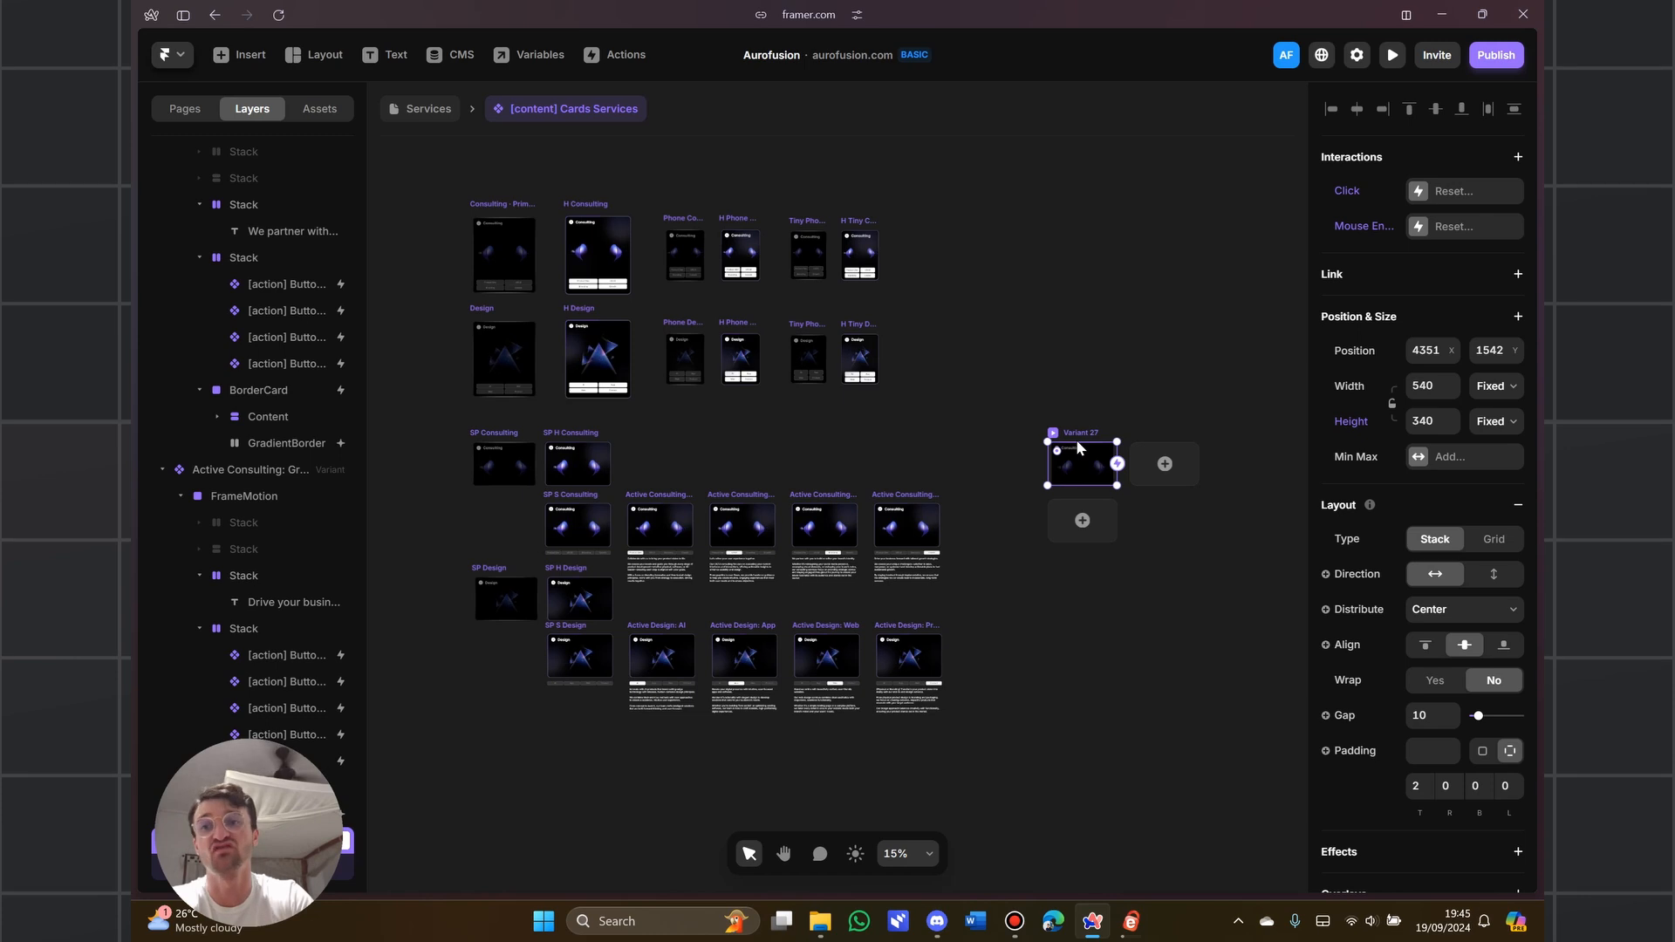
key(Caps_Lock)
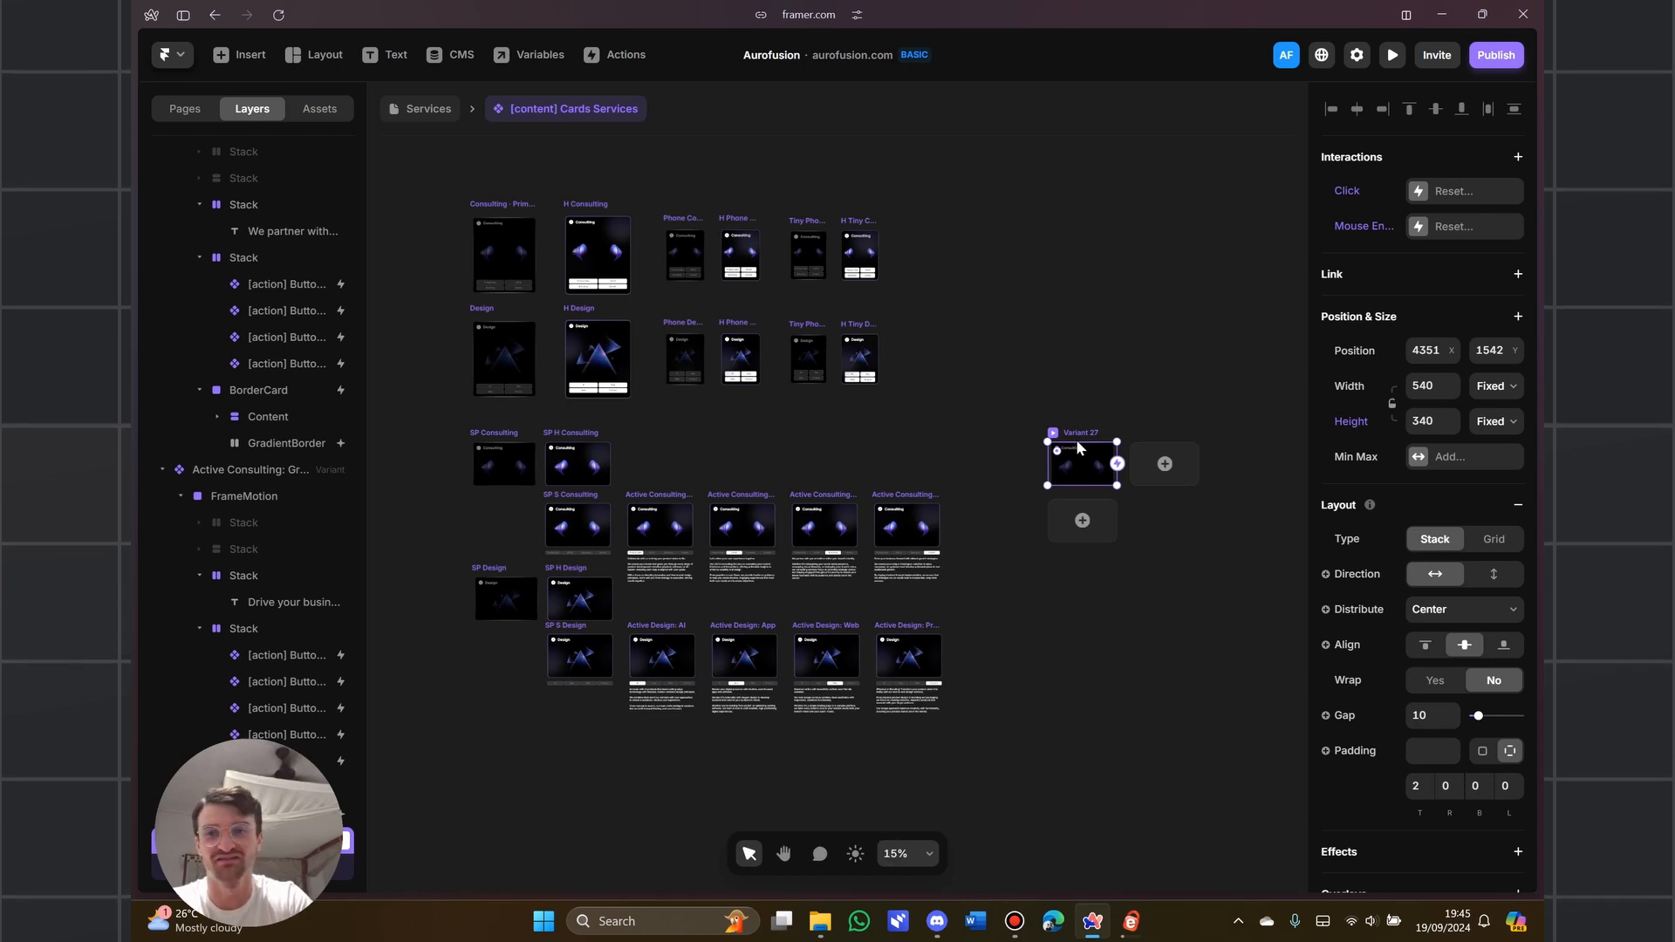
key(Caps_Lock)
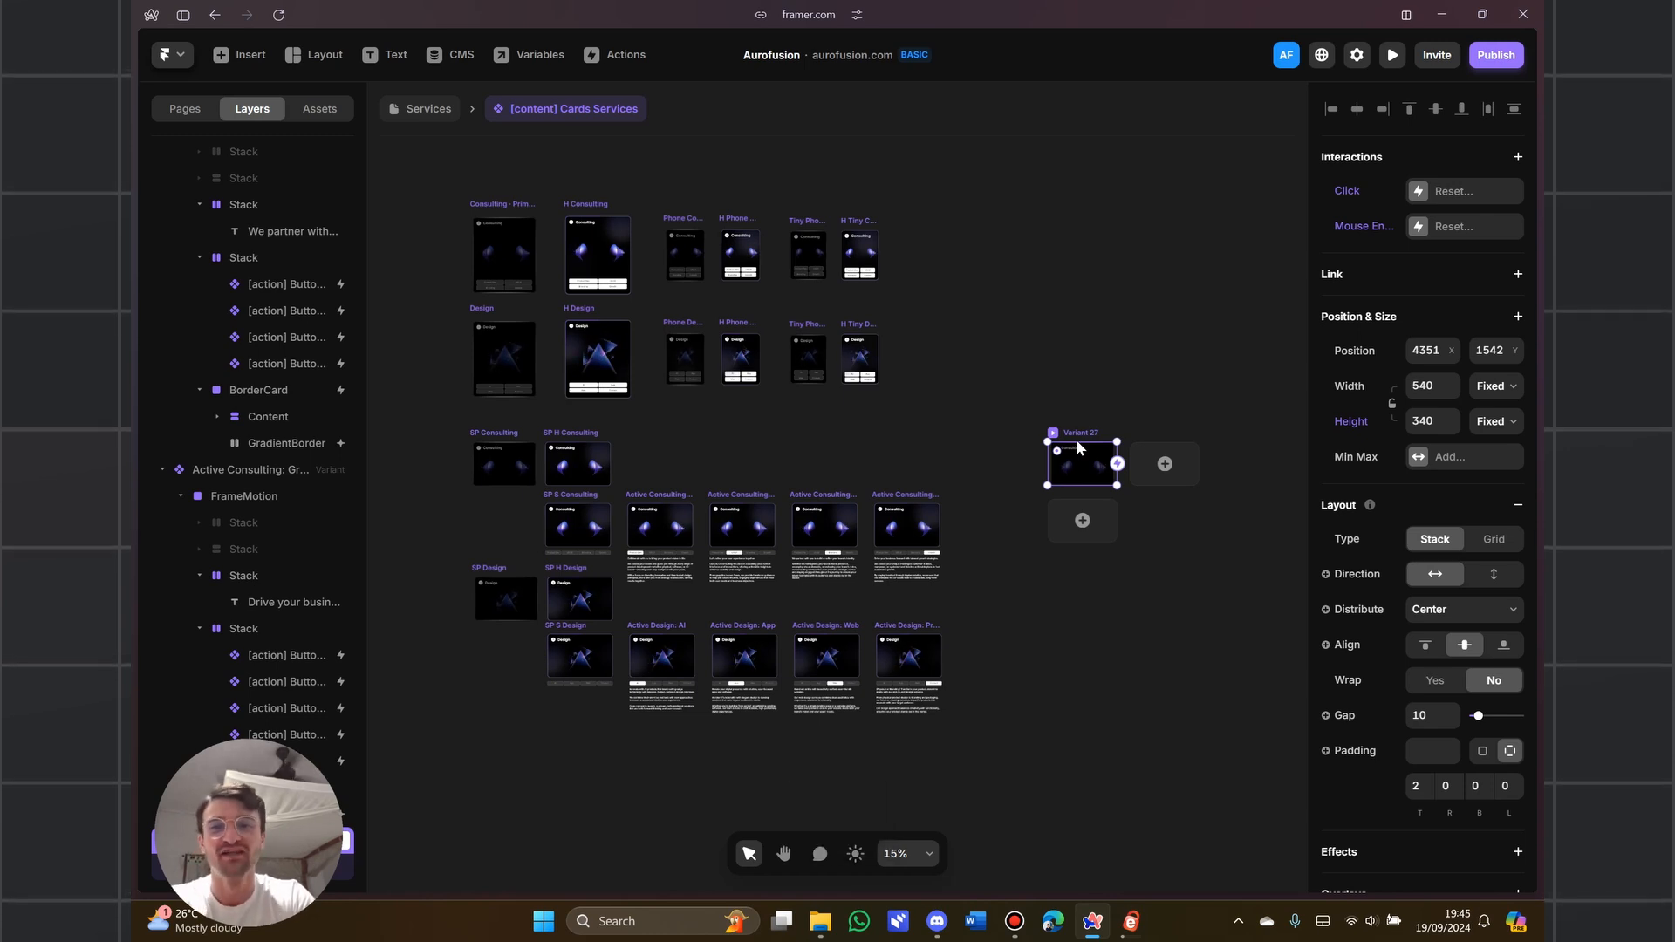
click(1049, 467)
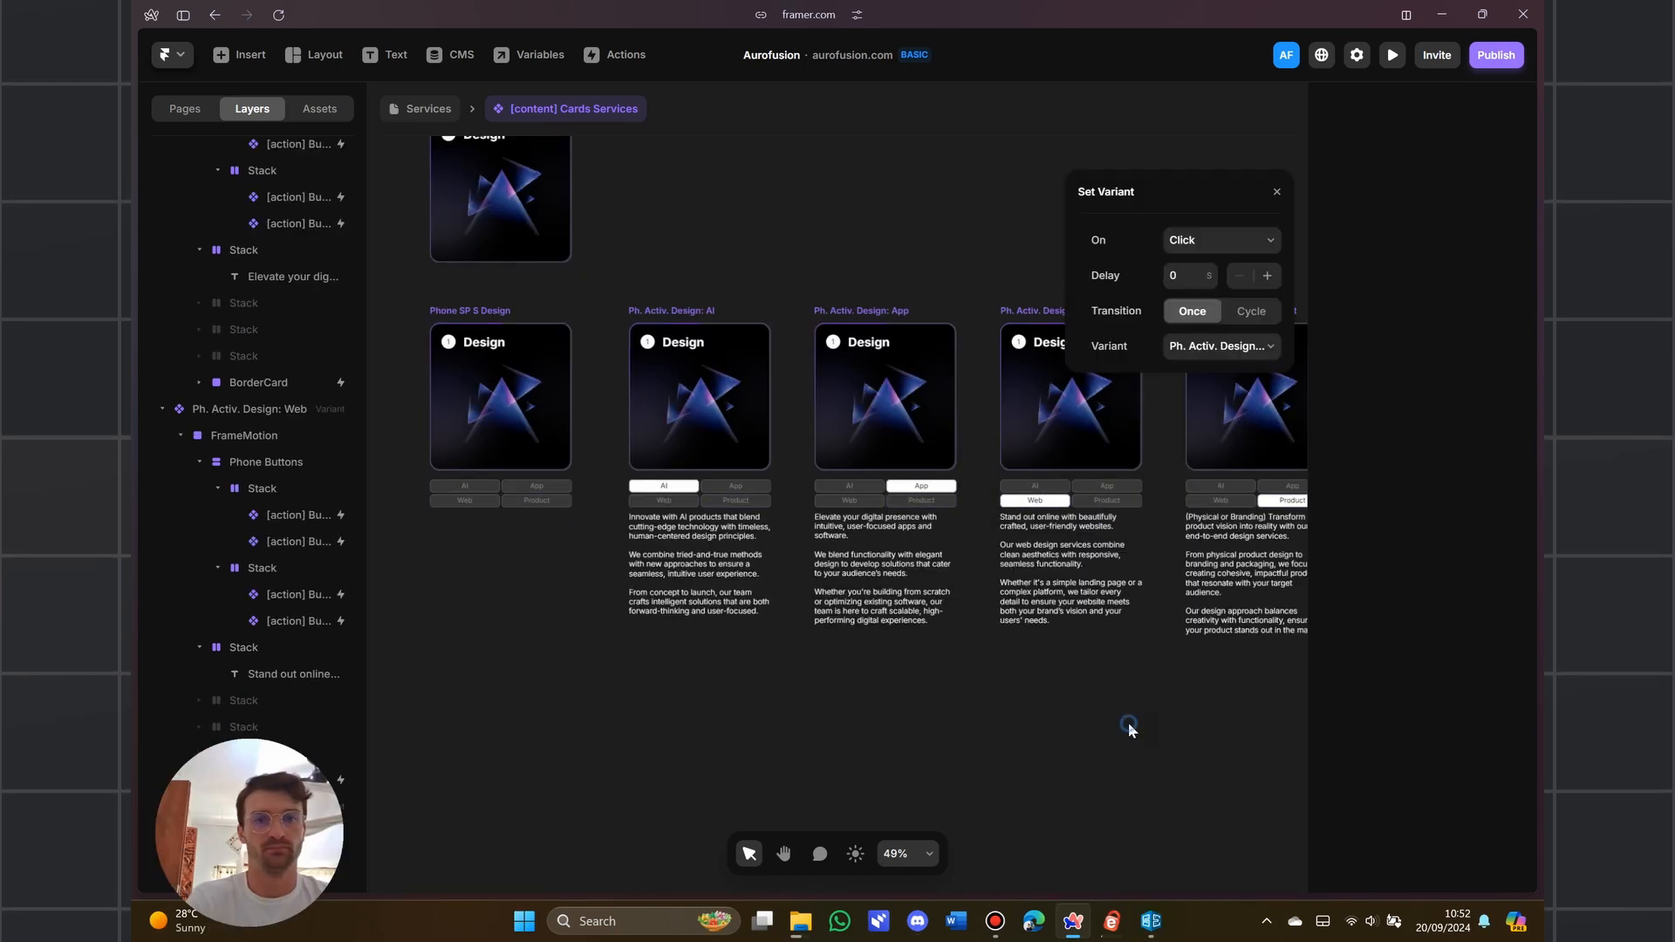
Add a click transition from the AI button in Ph. Activ. Design: Product to the Ph. Activ. Design: AI variant
click(1127, 724)
key(space)
drag(1102, 684, 827, 684)
ctrl+click(941, 485)
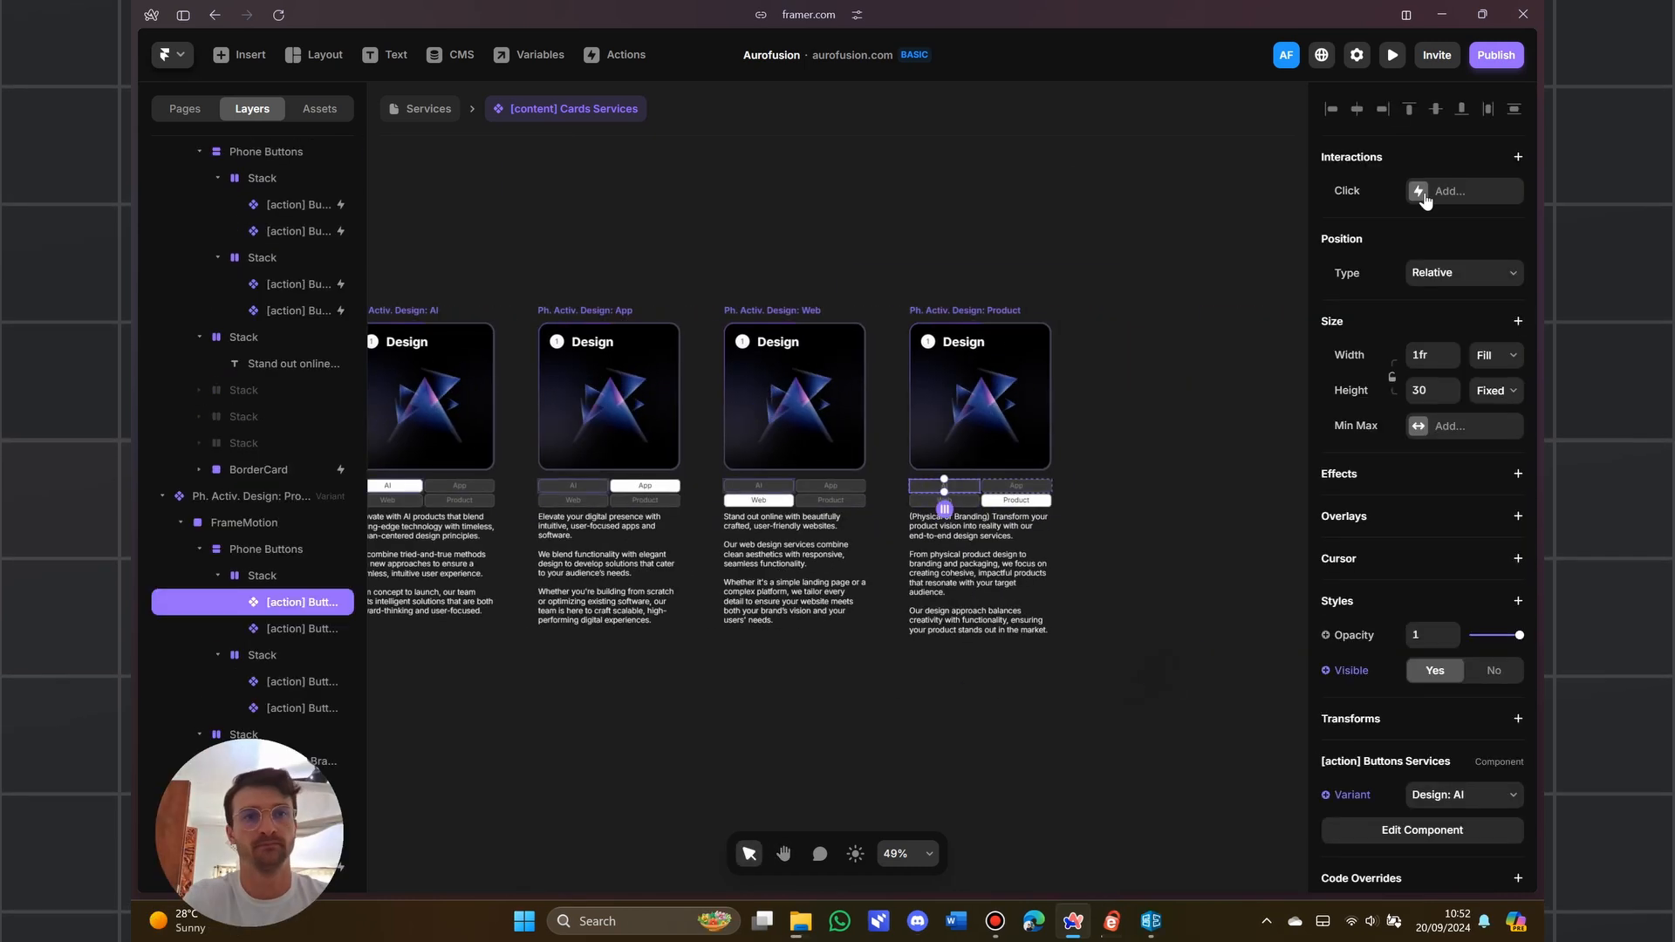
click(1422, 194)
click(1422, 253)
click(1450, 191)
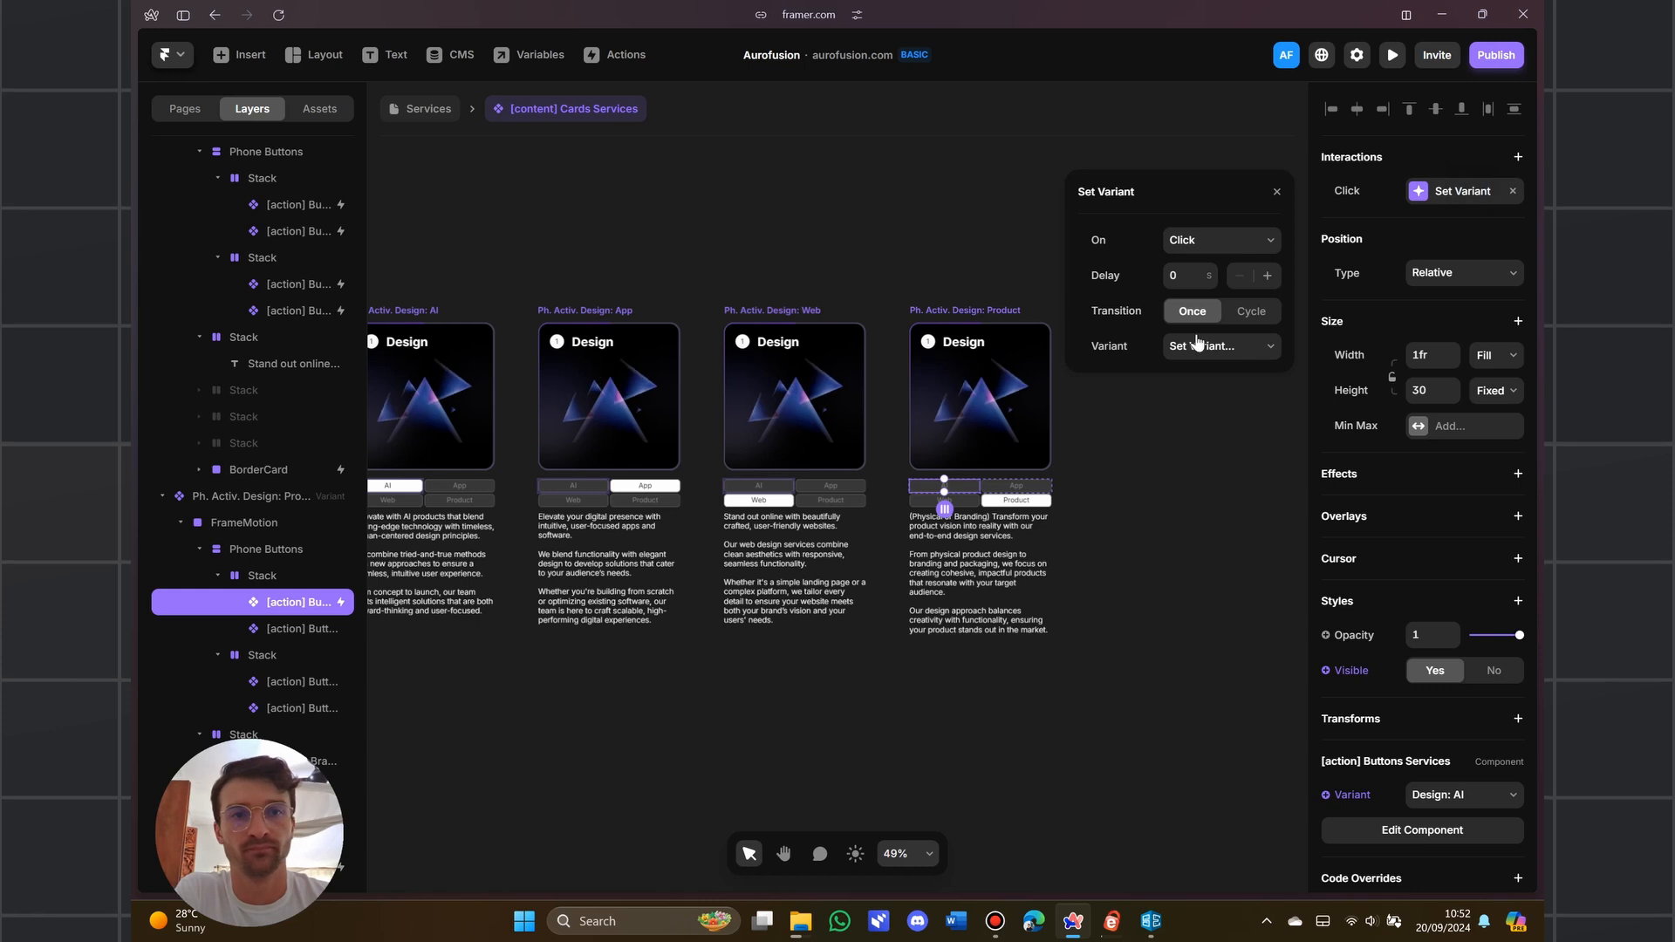
click(1221, 345)
scroll(1206, 474, down, 5)
click(1216, 711)
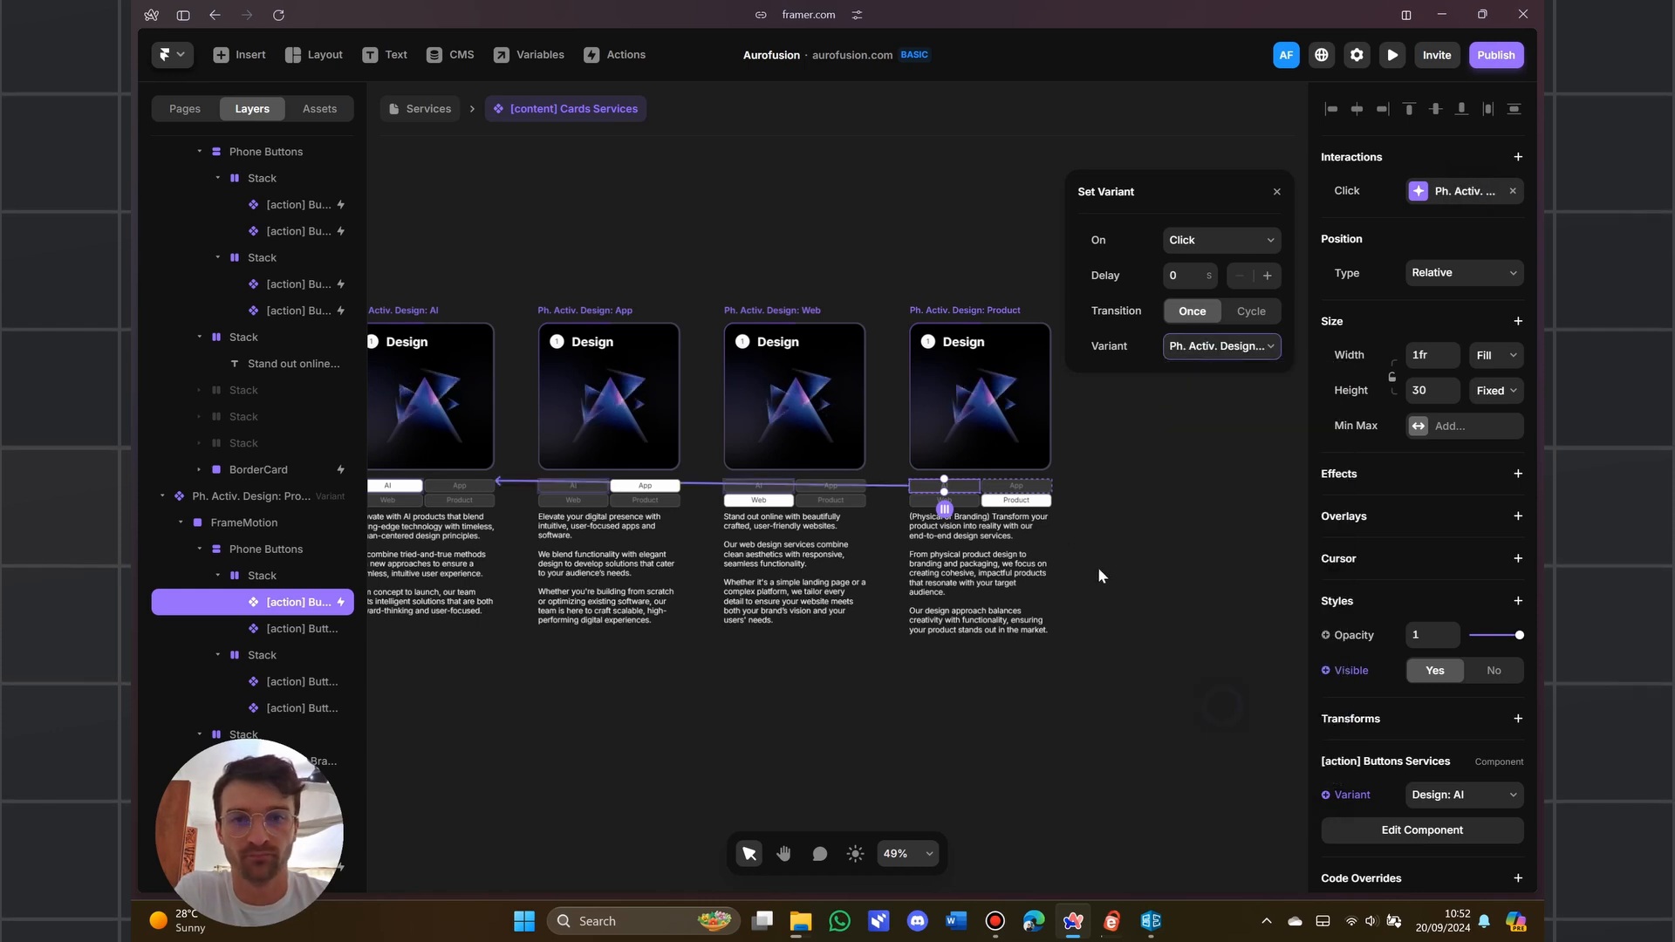
Add click transitions to the App, Web and Product buttons in the Ph. Activ. Design: Product variant
click(1012, 486)
click(1431, 191)
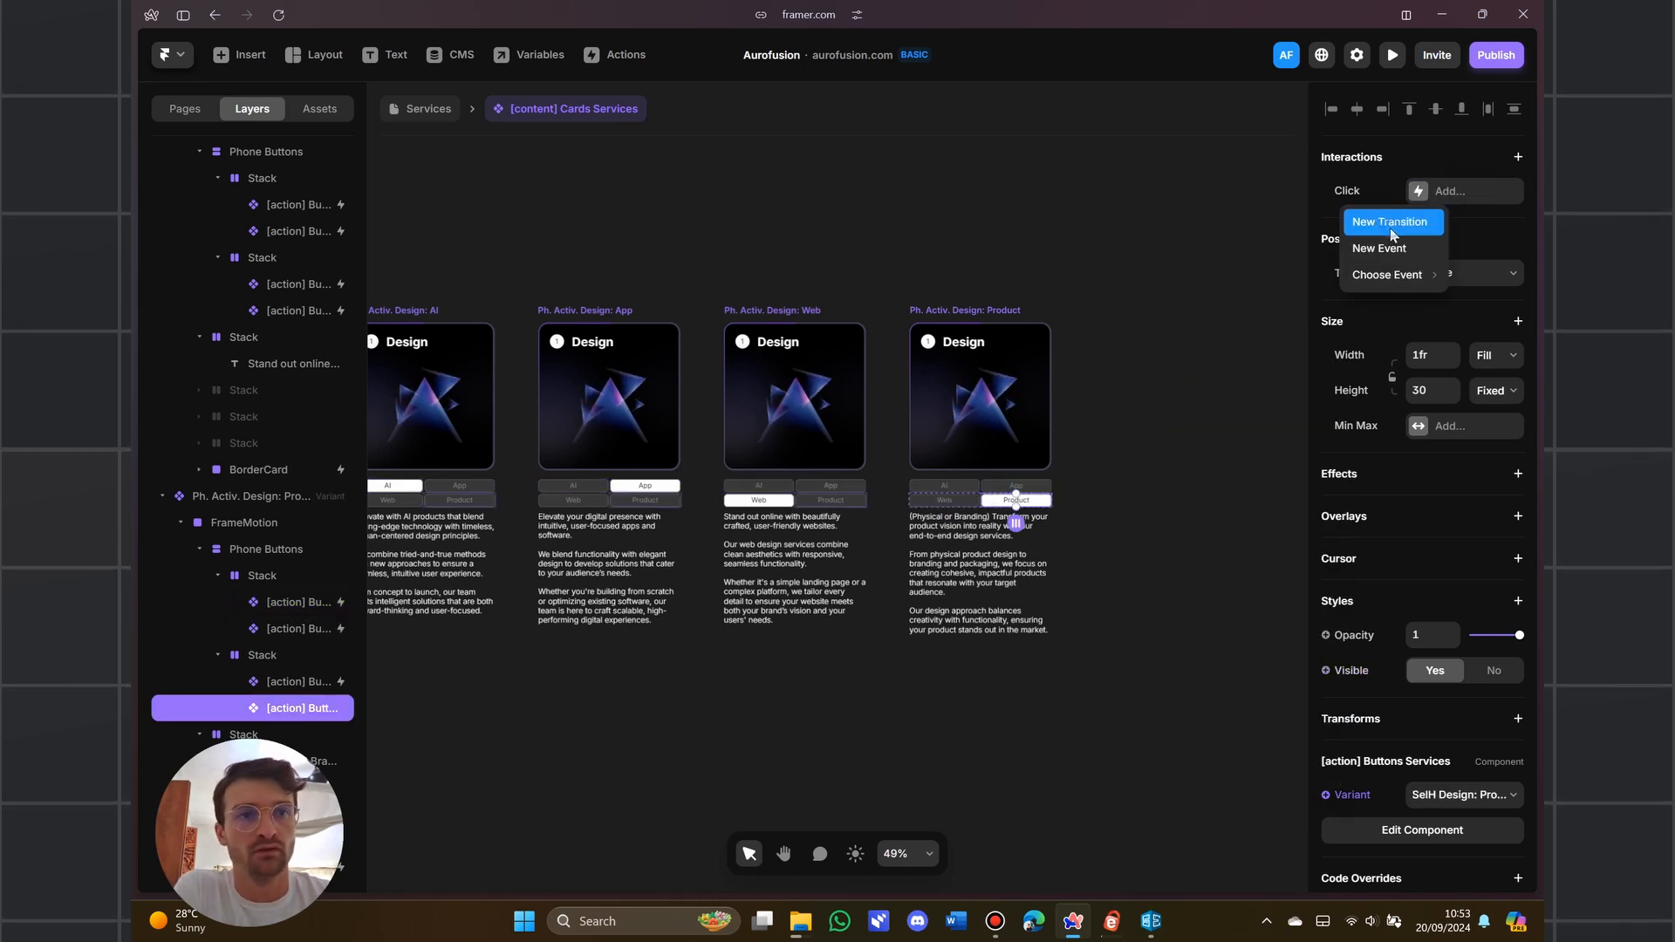
click(1390, 229)
click(1221, 346)
scroll(1221, 473, down, 5)
click(1245, 731)
click(1134, 697)
Check the image and blur gradient layers inside the Tiny SP H Design card
scroll(882, 667, down, 4)
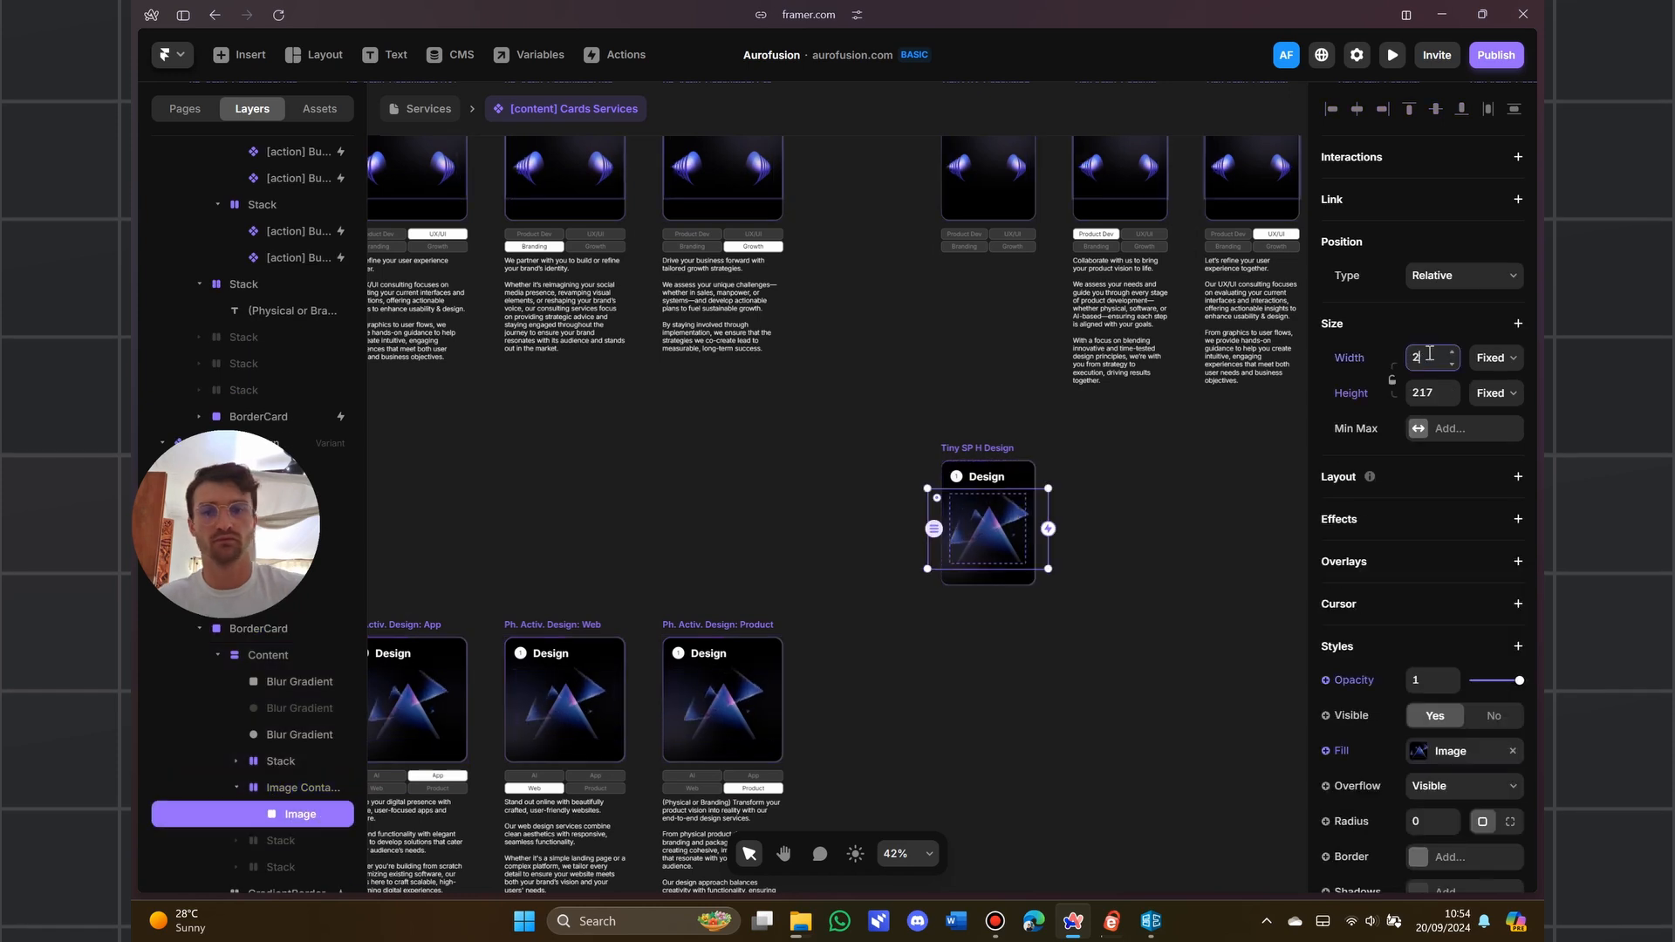
scroll(1078, 672, up, 2)
click(1079, 672)
scroll(1079, 666, down, 1)
ctrl+click(1019, 559)
scroll(1019, 559, up, 2)
ctrl+click(1019, 528)
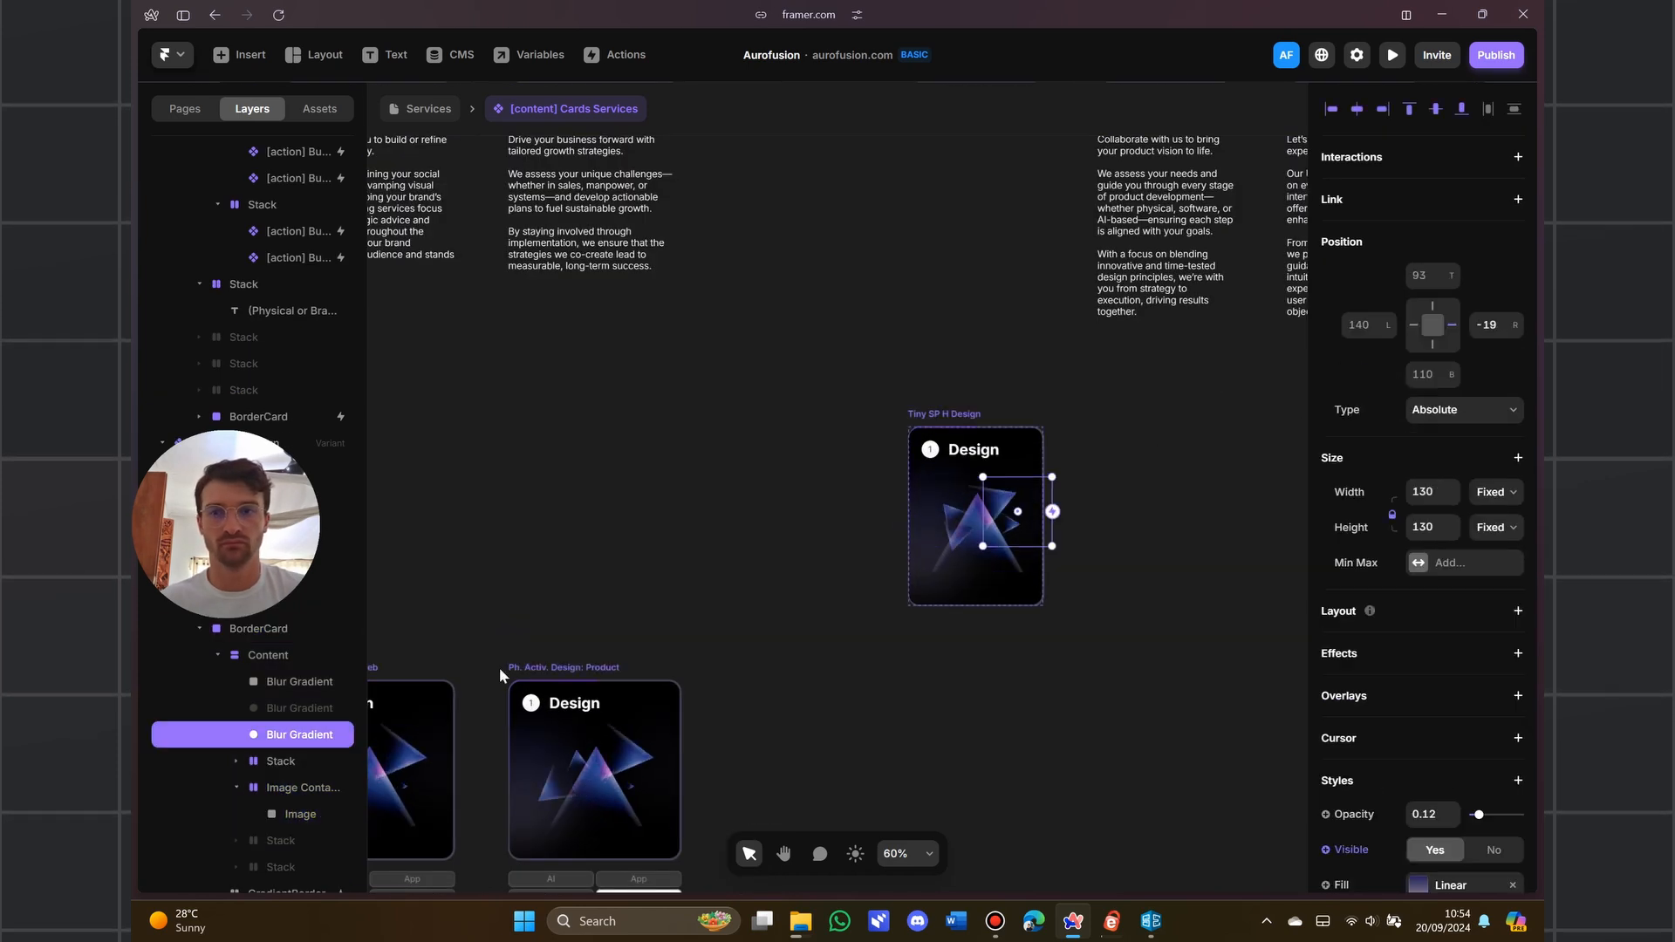
ctrl+click(1021, 552)
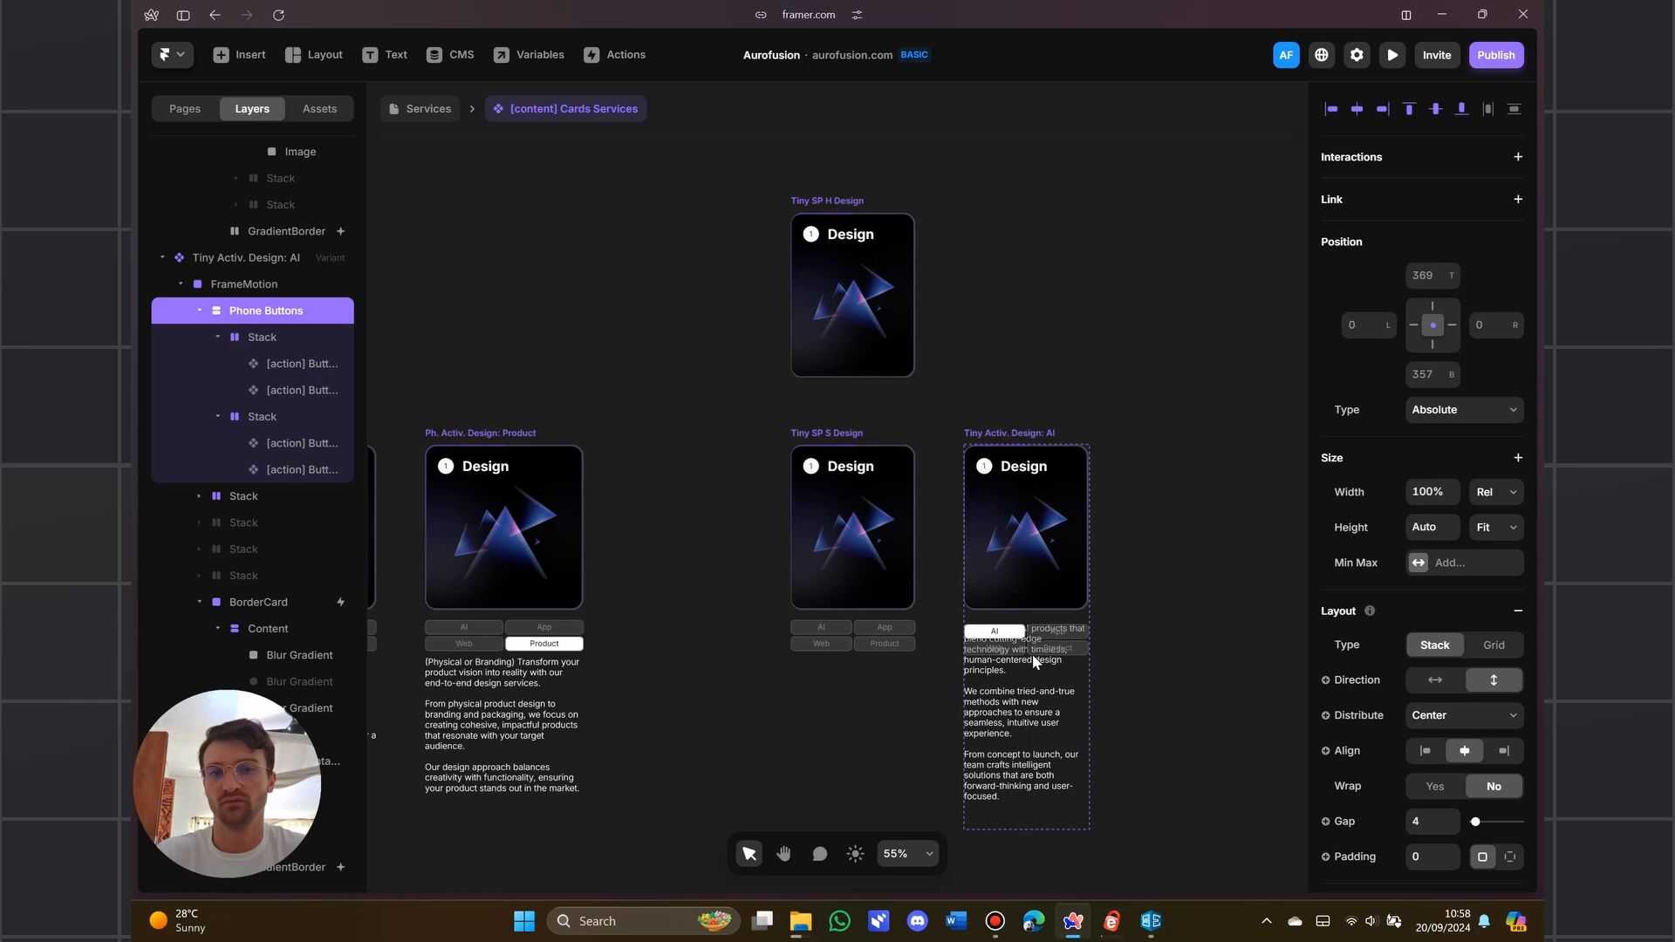
Place the description stack of Tiny Activ. Design: AI below its option buttons, with a bottom offset of -17
scroll(1032, 654, up, 3)
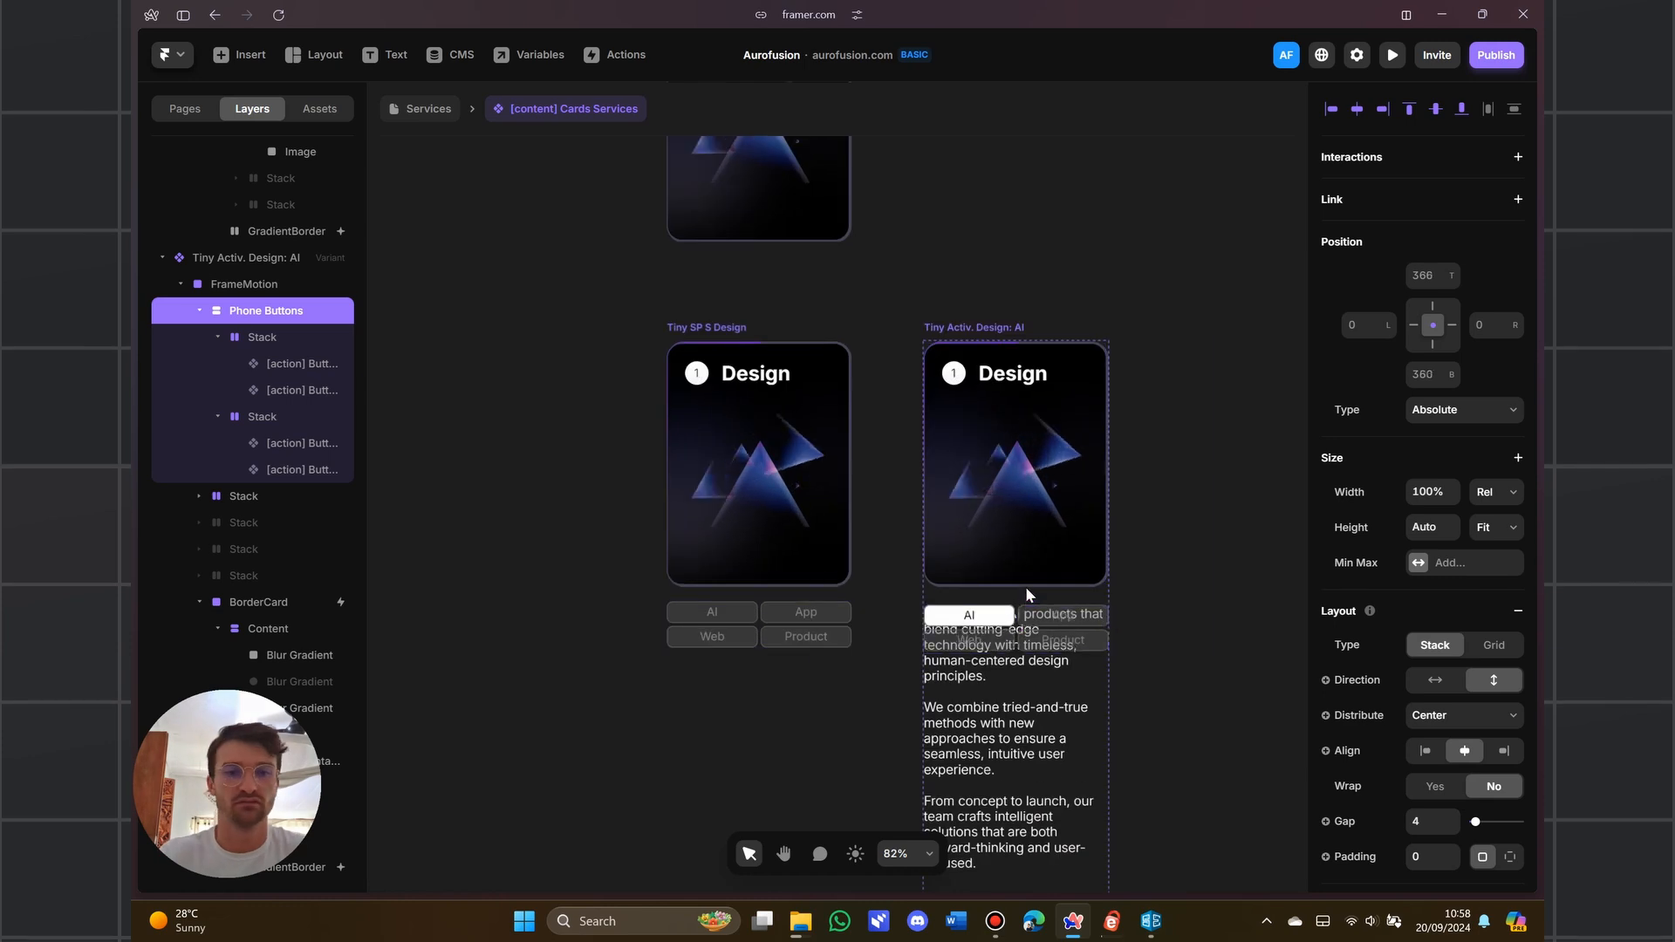
click(253, 496)
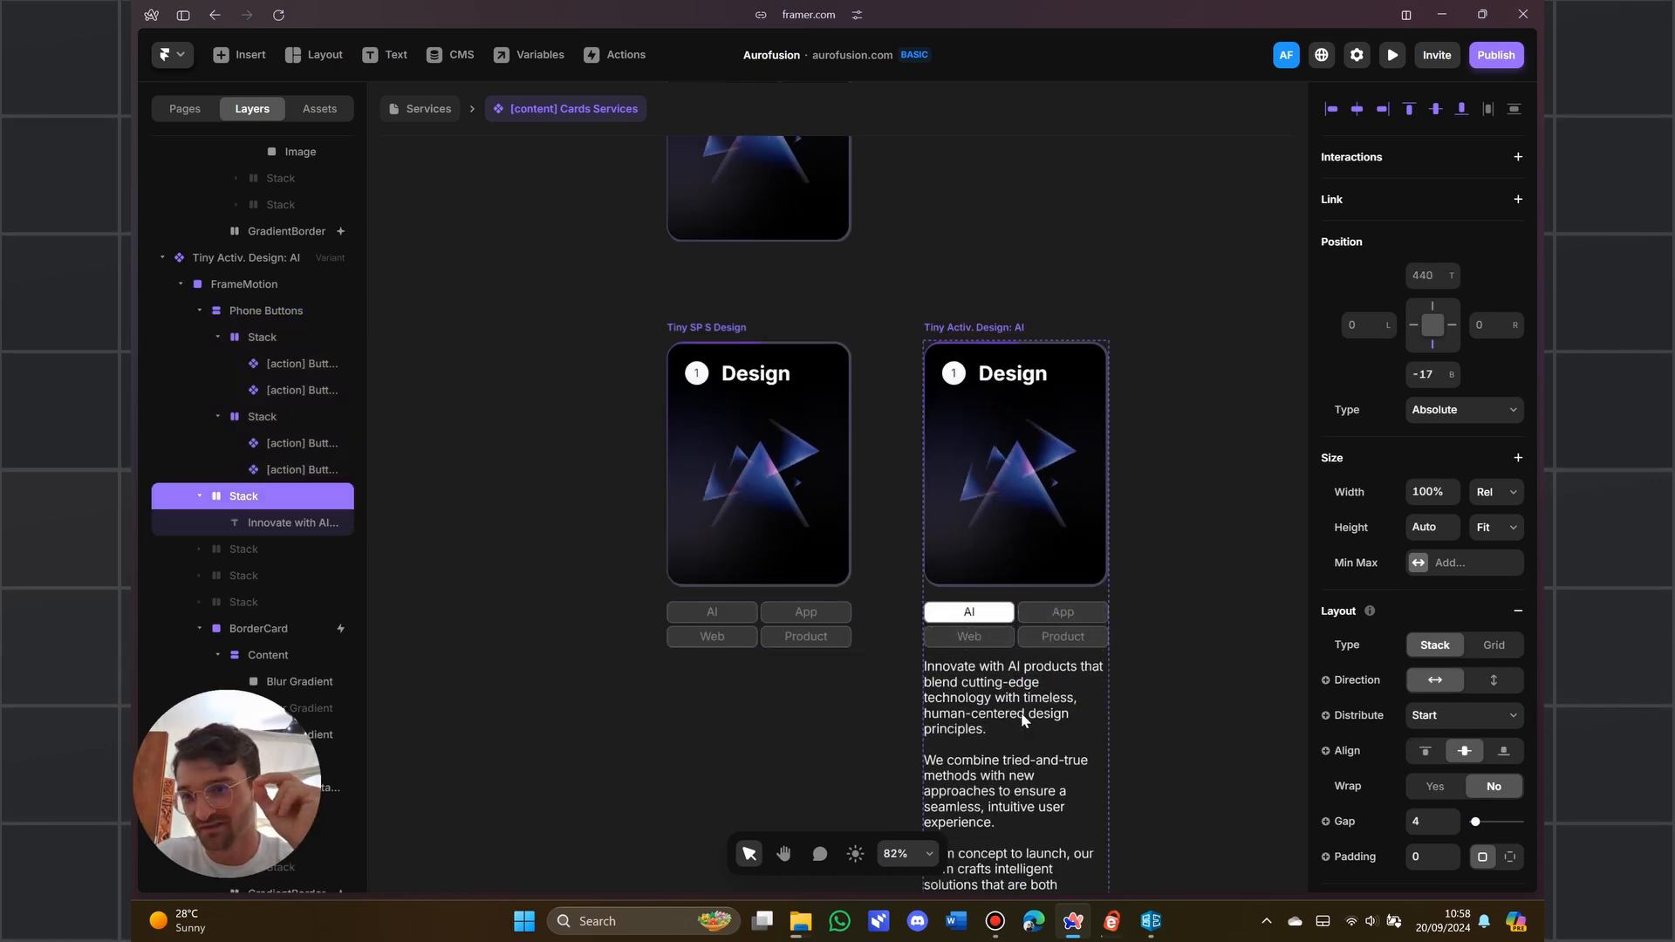
scroll(1033, 637, down, 10)
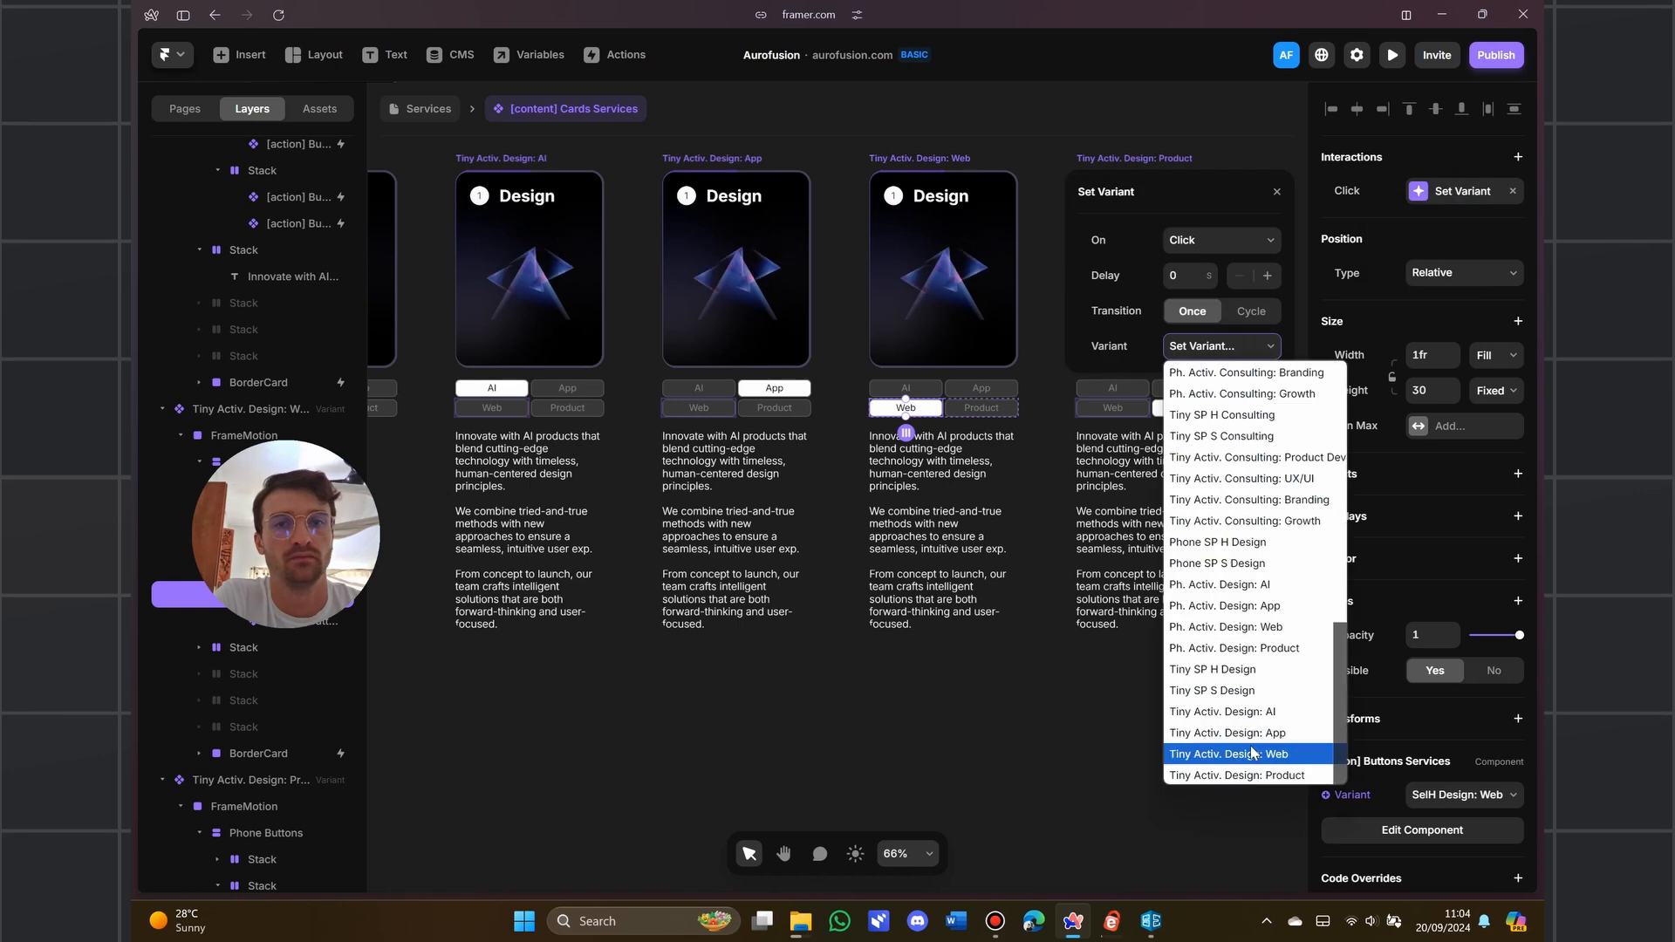
On the Services page, set the Tablet breakpoint's card columns to a vertical direction, centre alignment and a gap of 48
click(1387, 229)
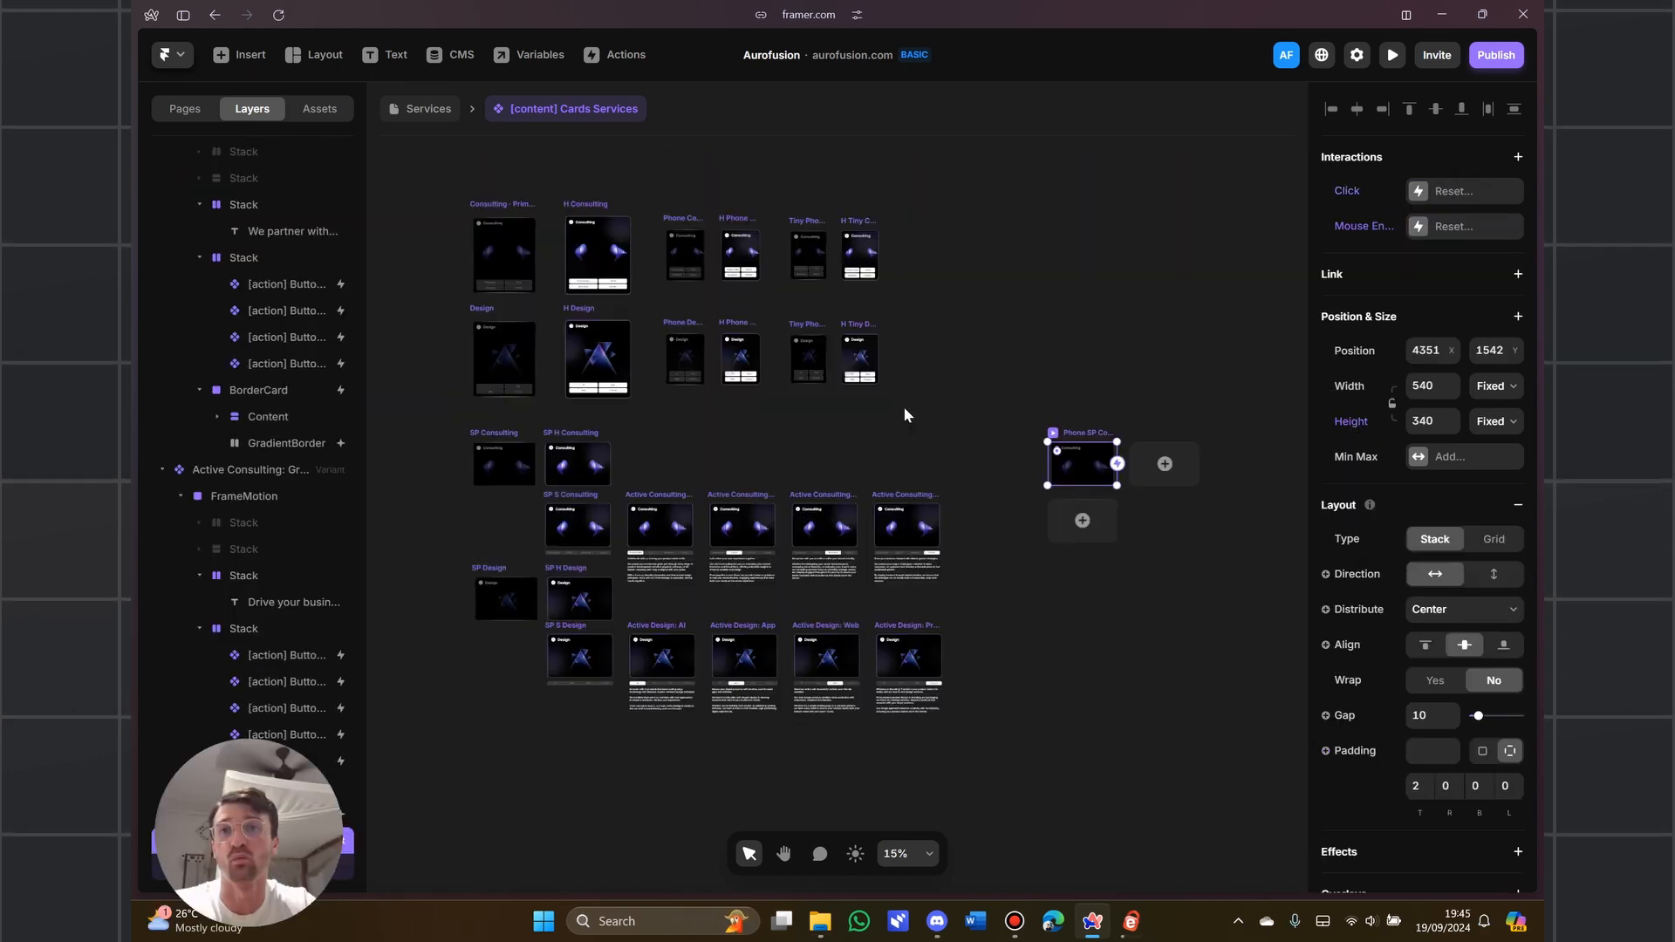
click(405, 108)
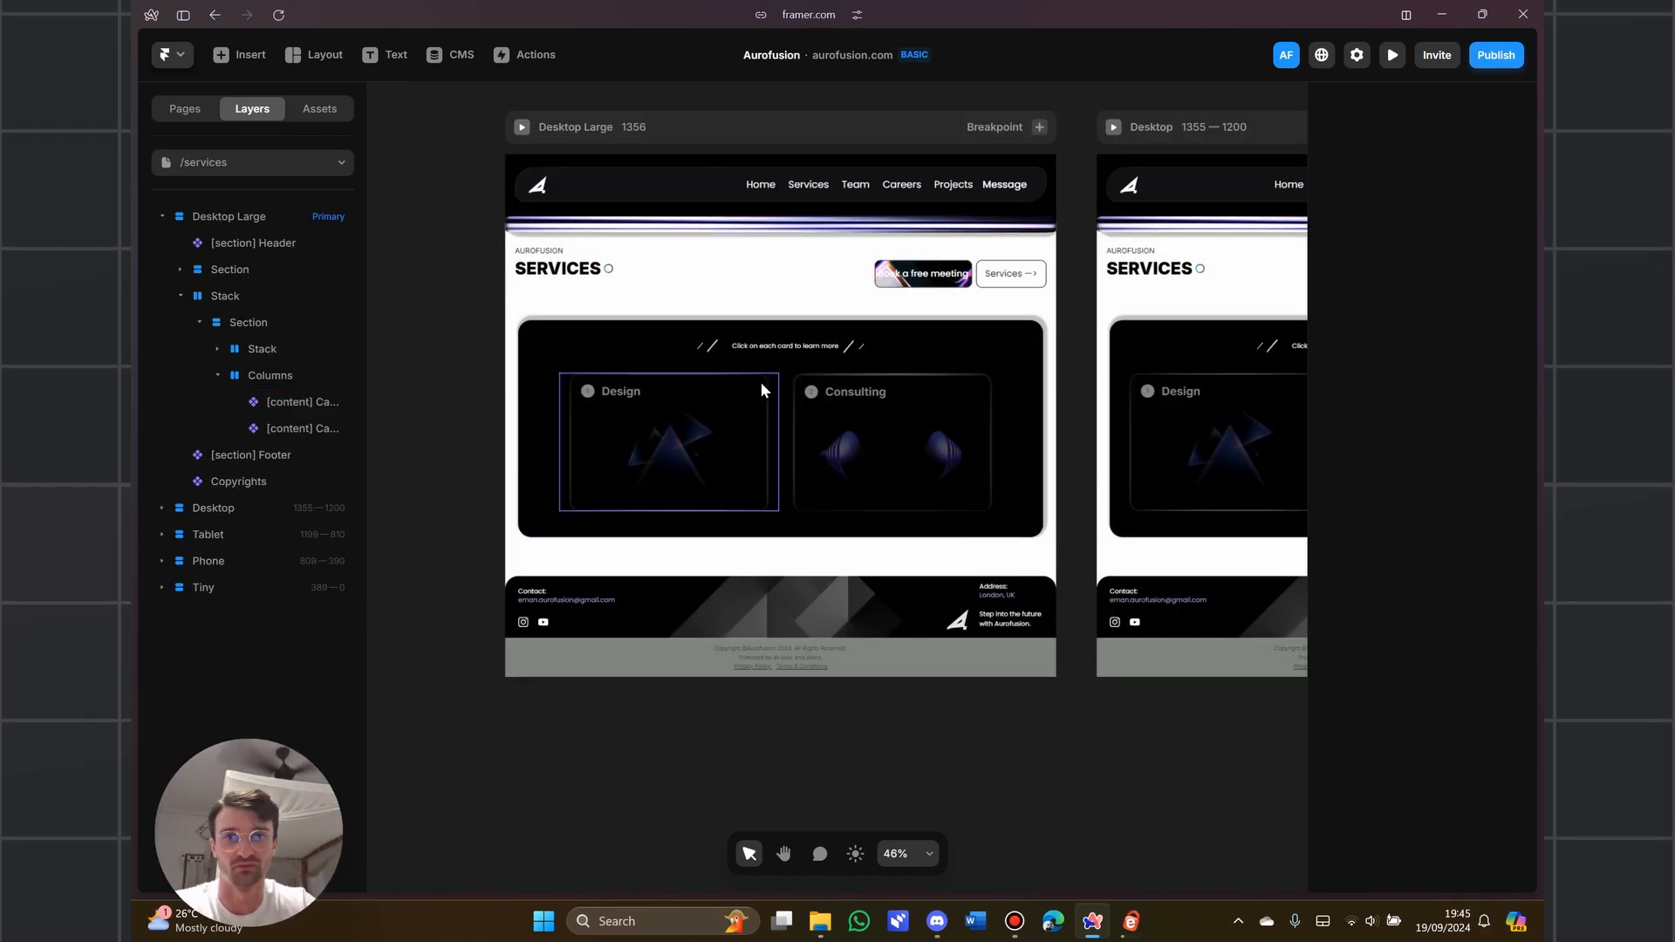
drag(1177, 687, 777, 695)
drag(1018, 692, 635, 632)
click(1028, 370)
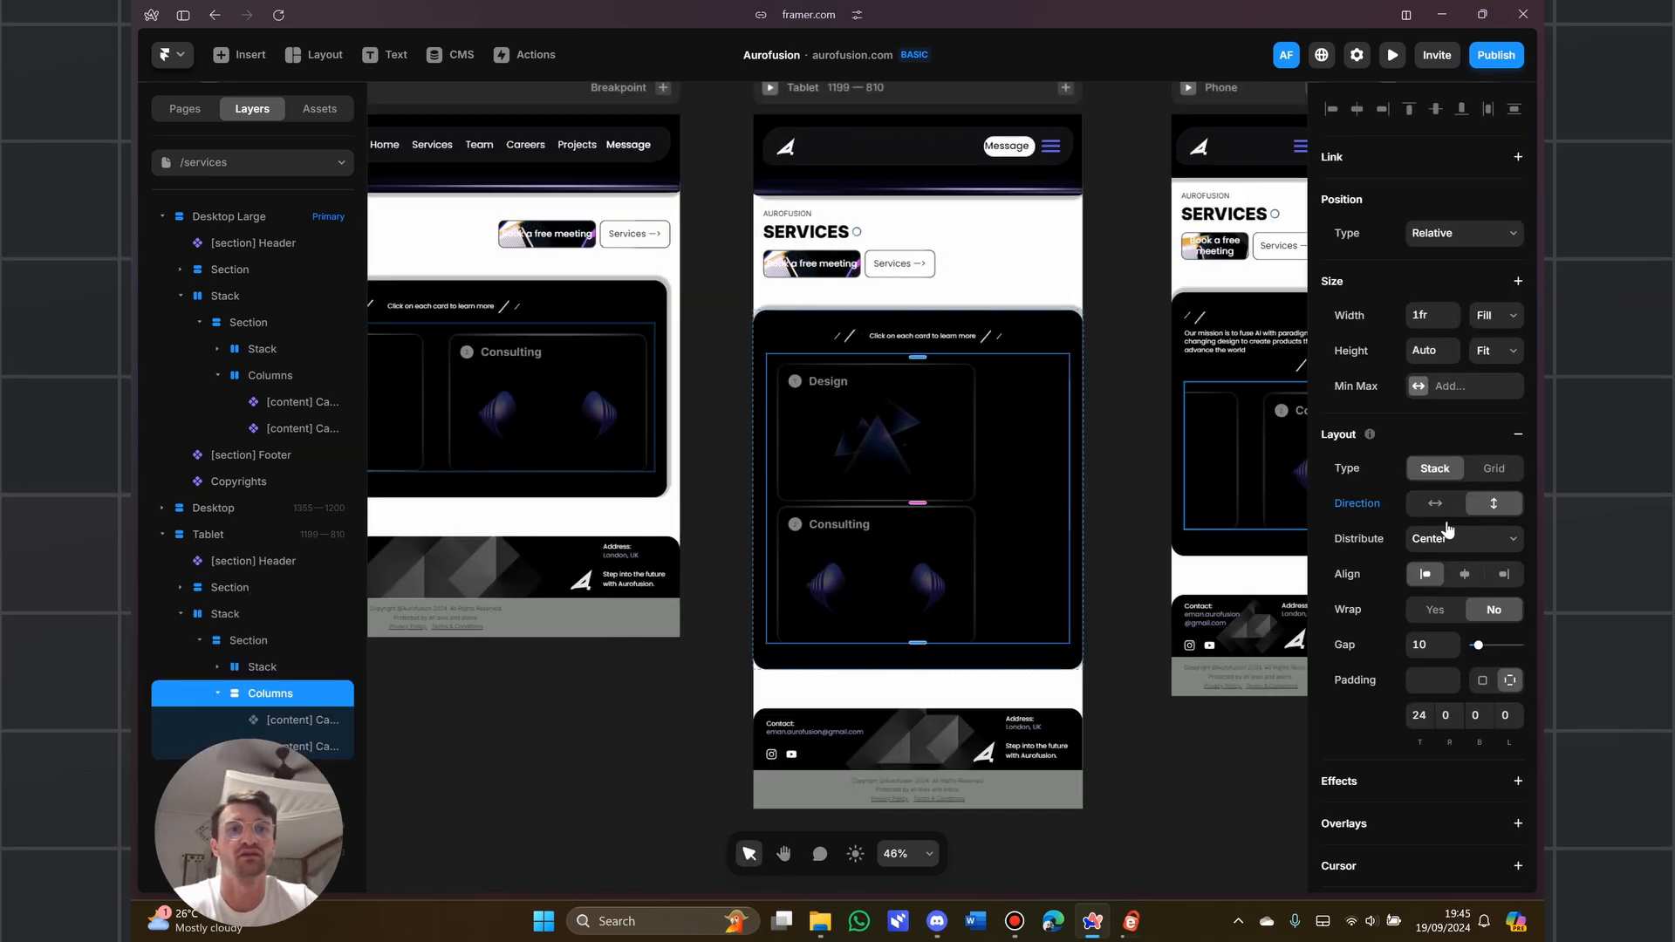
click(1463, 573)
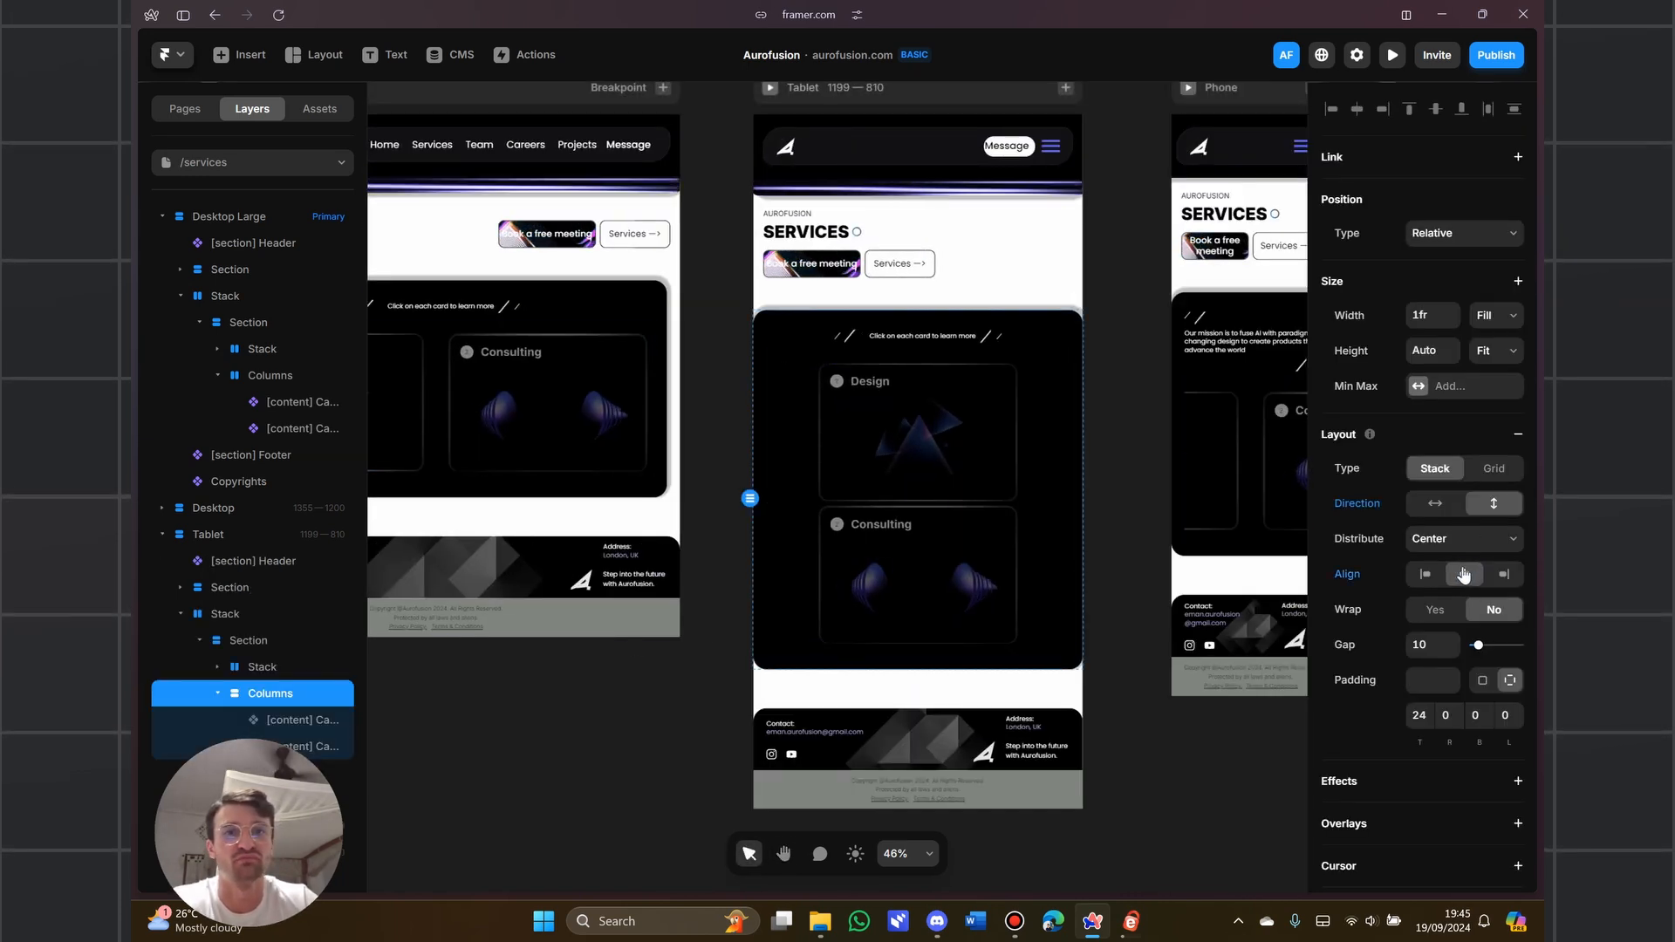
click(1430, 641)
text(48)
key(Return)
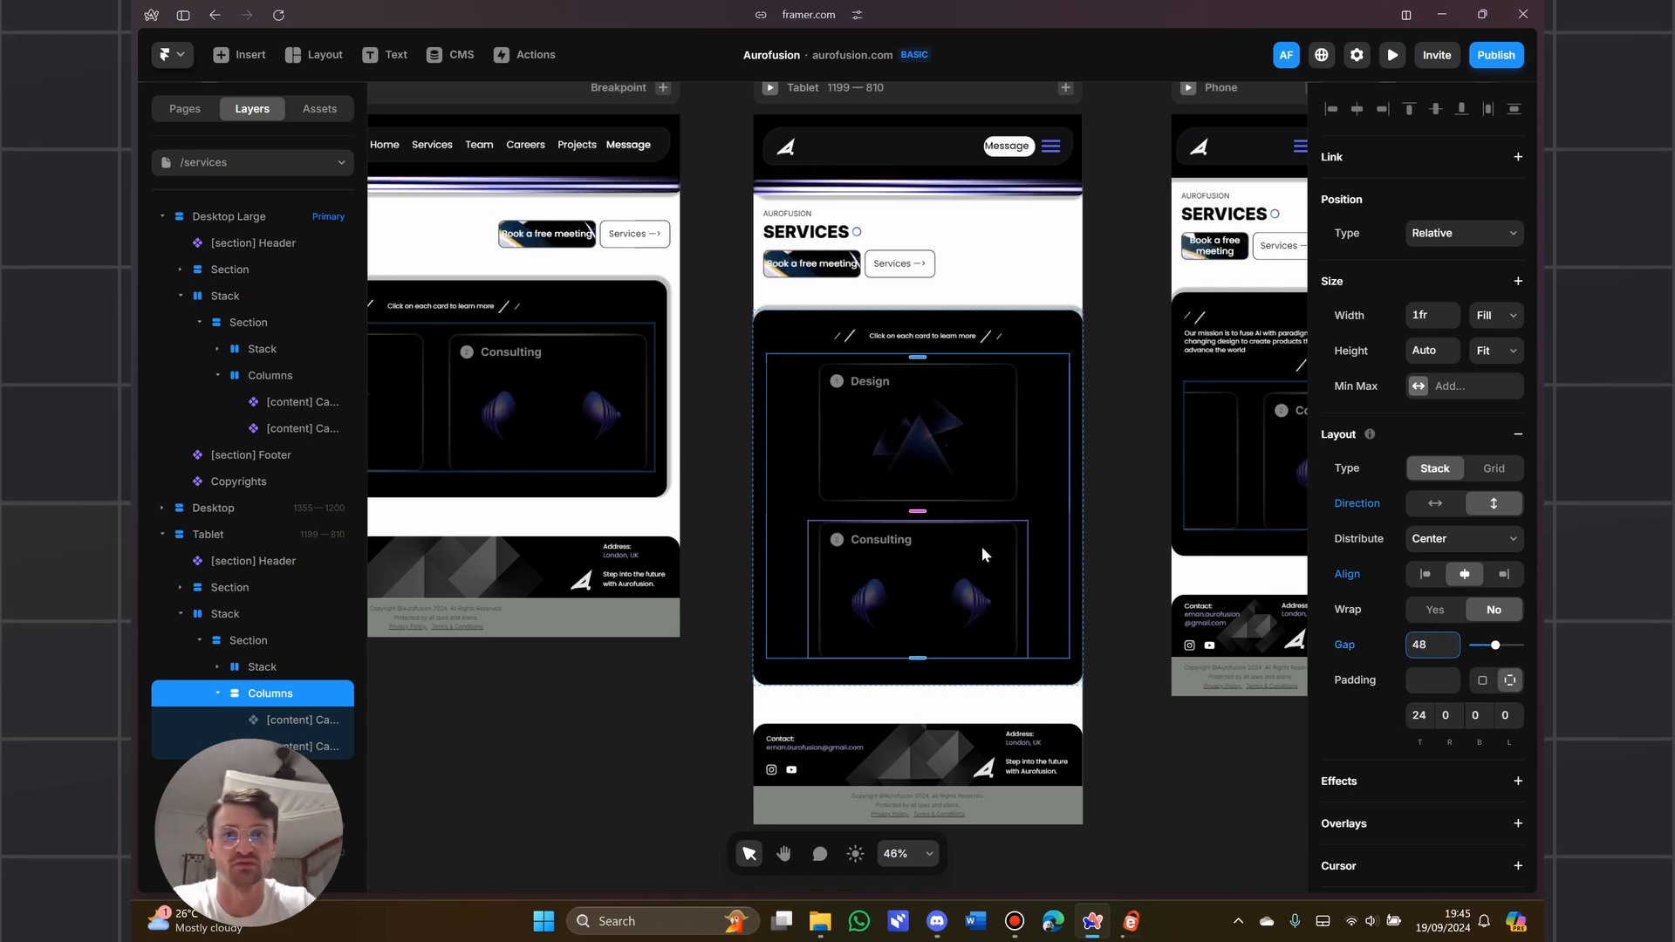
Set the Phone breakpoint's card columns to stack vertically
click(1264, 736)
key(space)
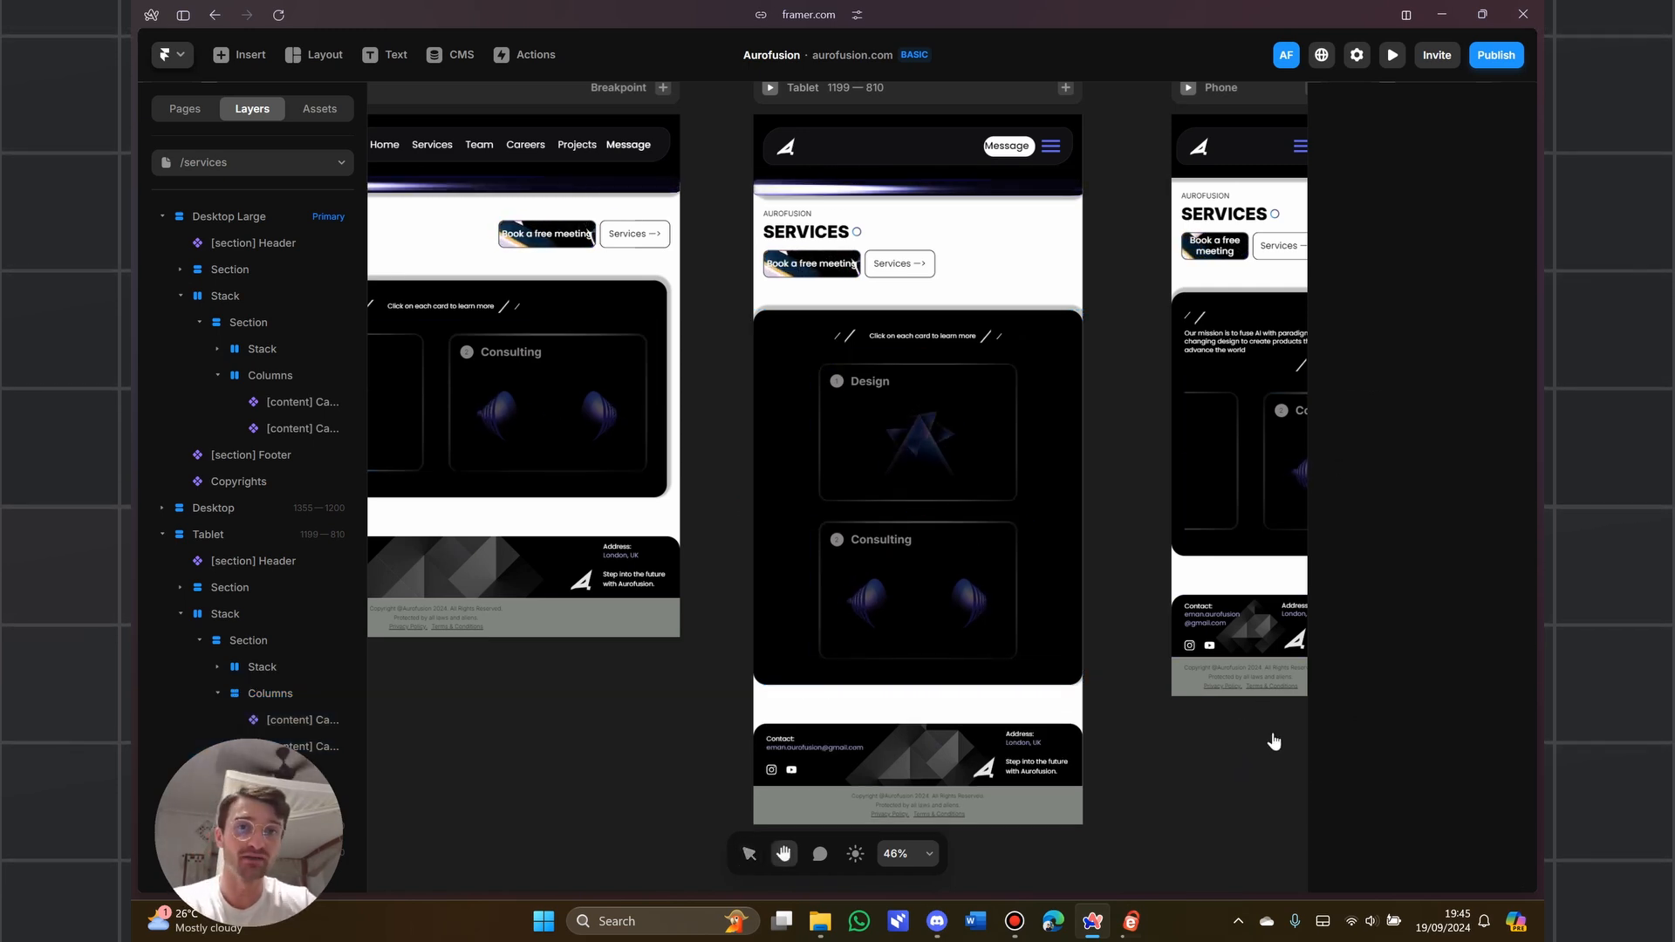
drag(1259, 742, 871, 733)
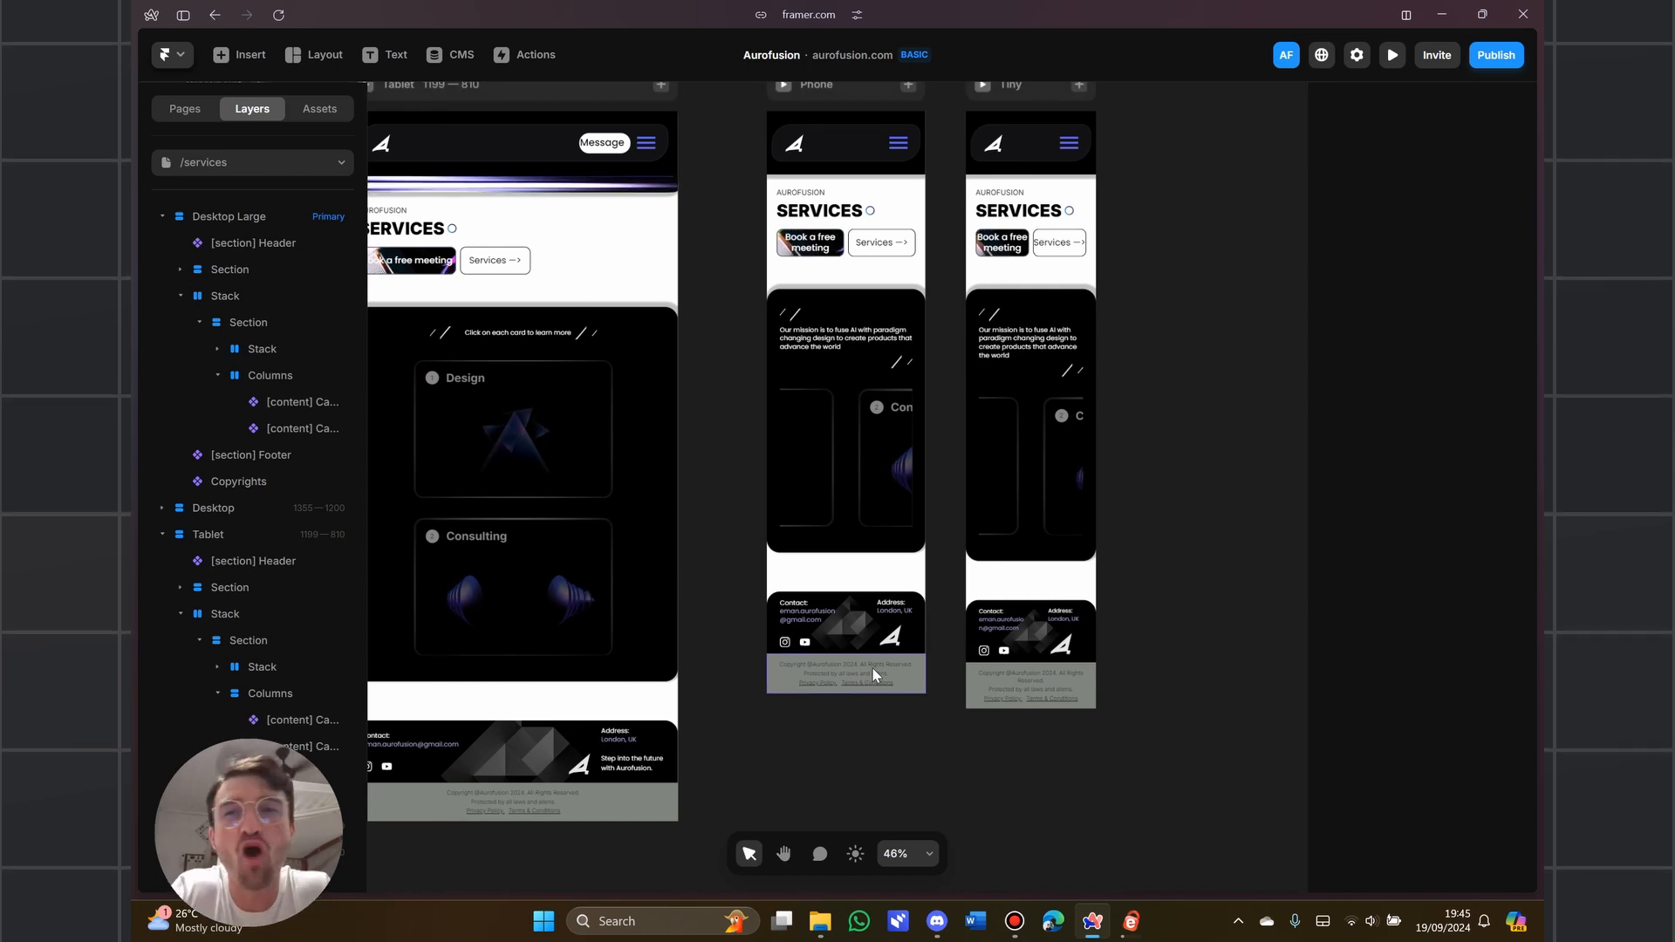
click(830, 384)
click(1493, 505)
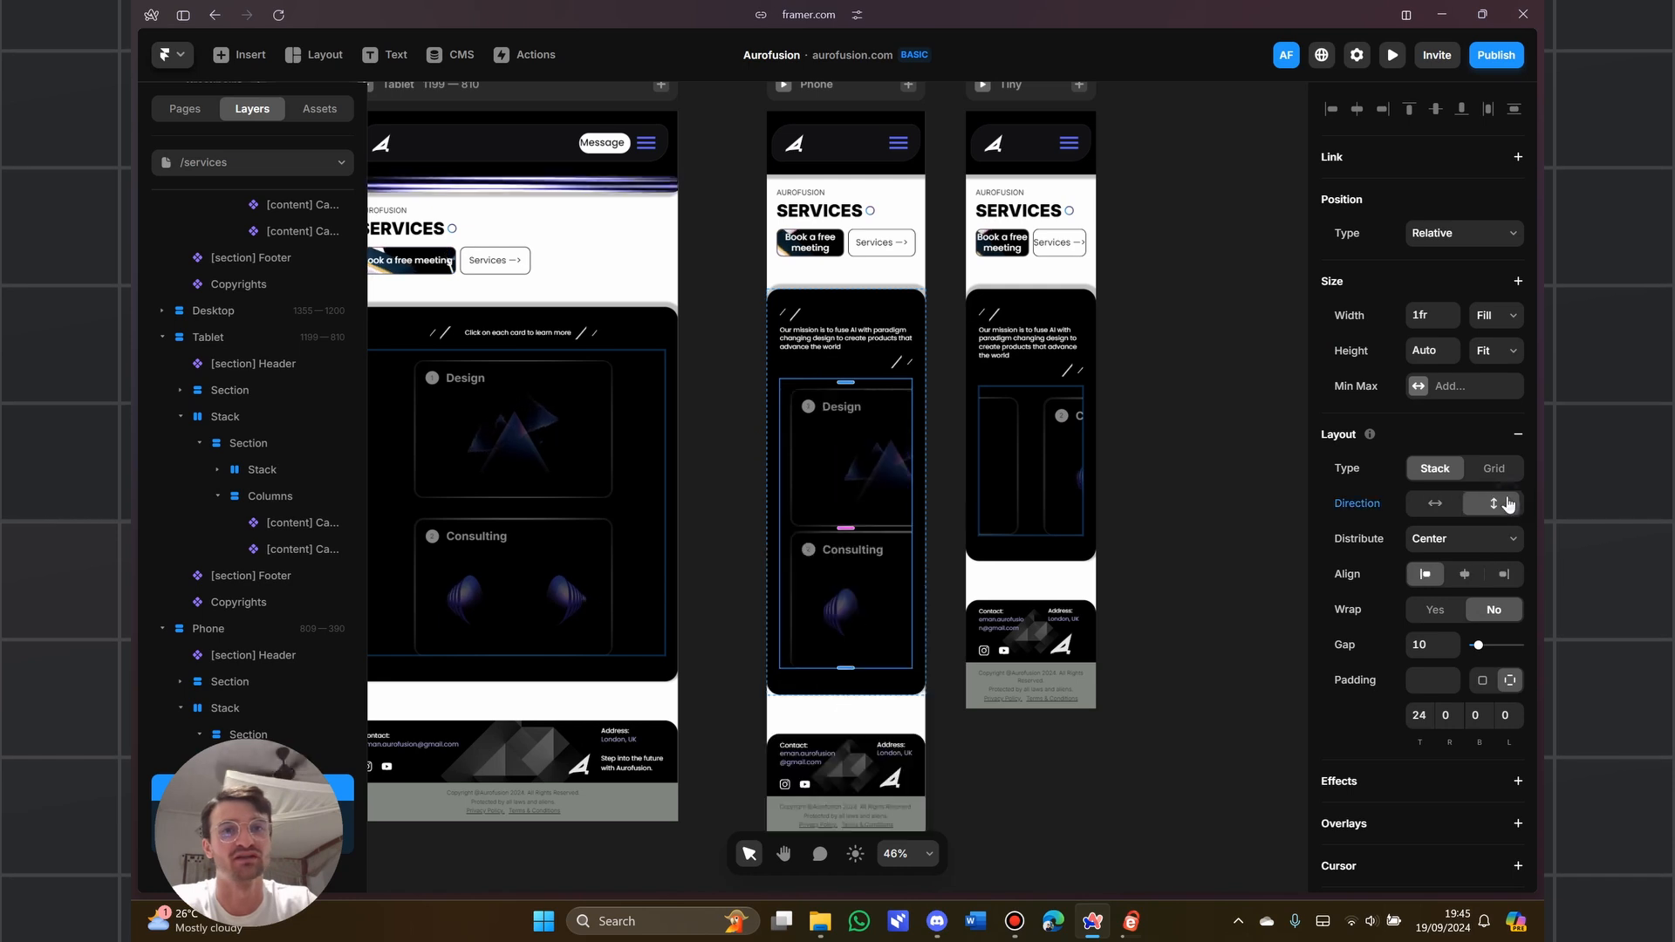
Try a Fit width on the Phone breakpoint's Consulting card, and set its width to Fill
click(869, 581)
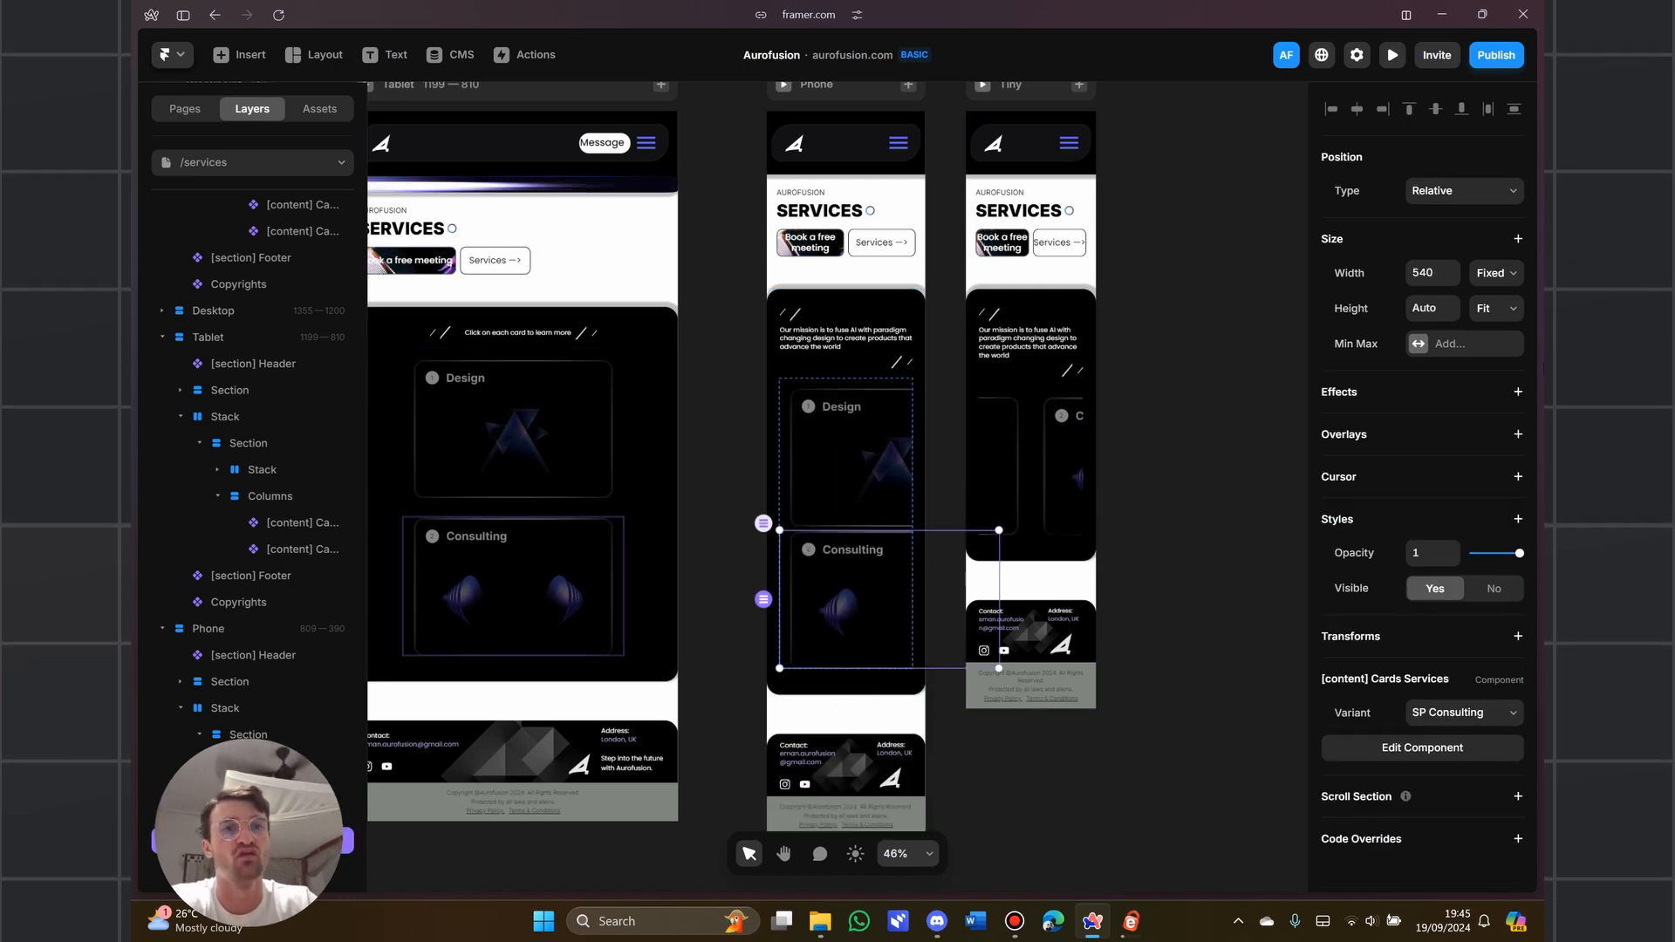
click(1496, 272)
click(1501, 361)
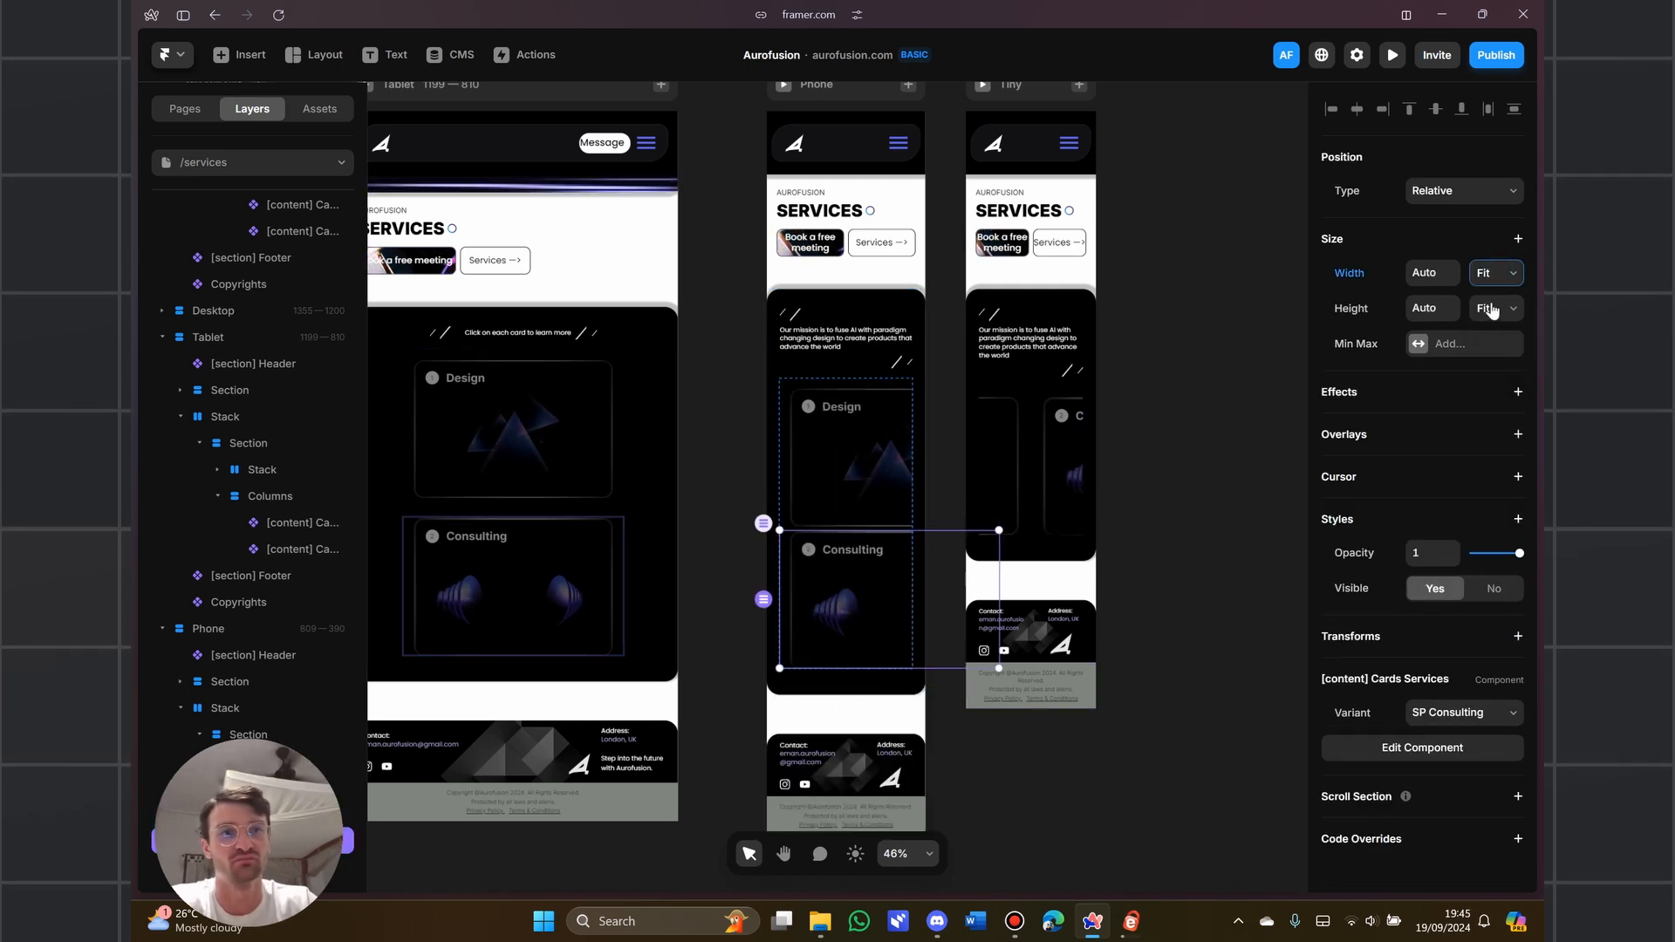
click(1496, 272)
click(1495, 342)
click(1046, 767)
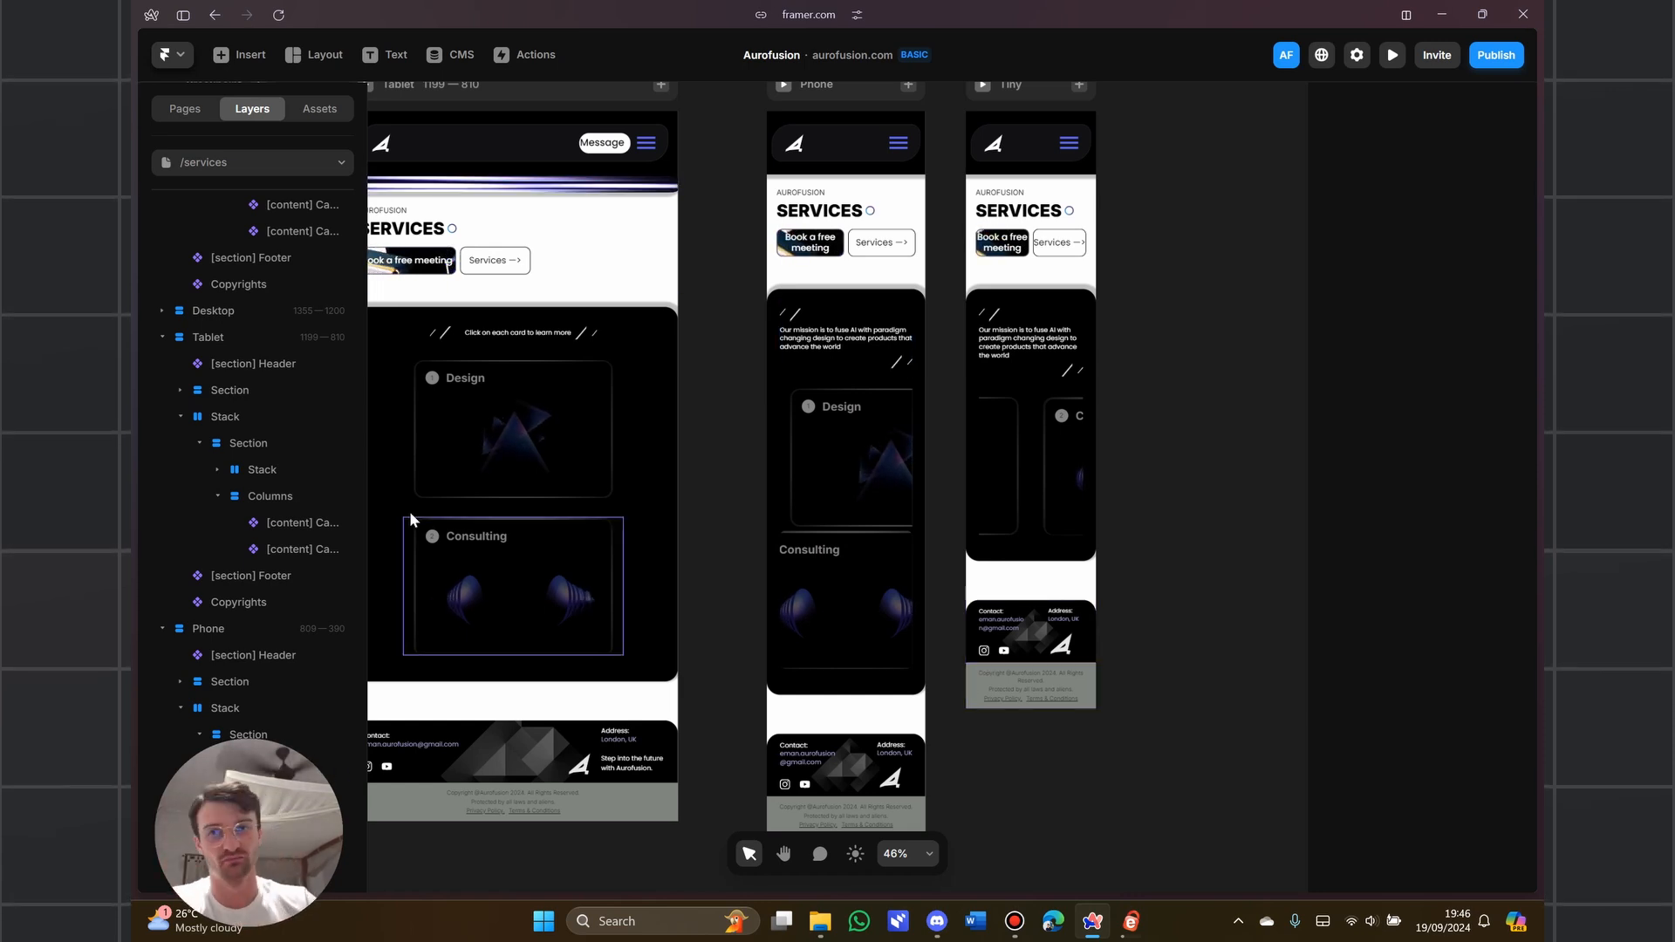
Open the Cards Services component for editing and select its Phone SP Consulting variant
click(322, 108)
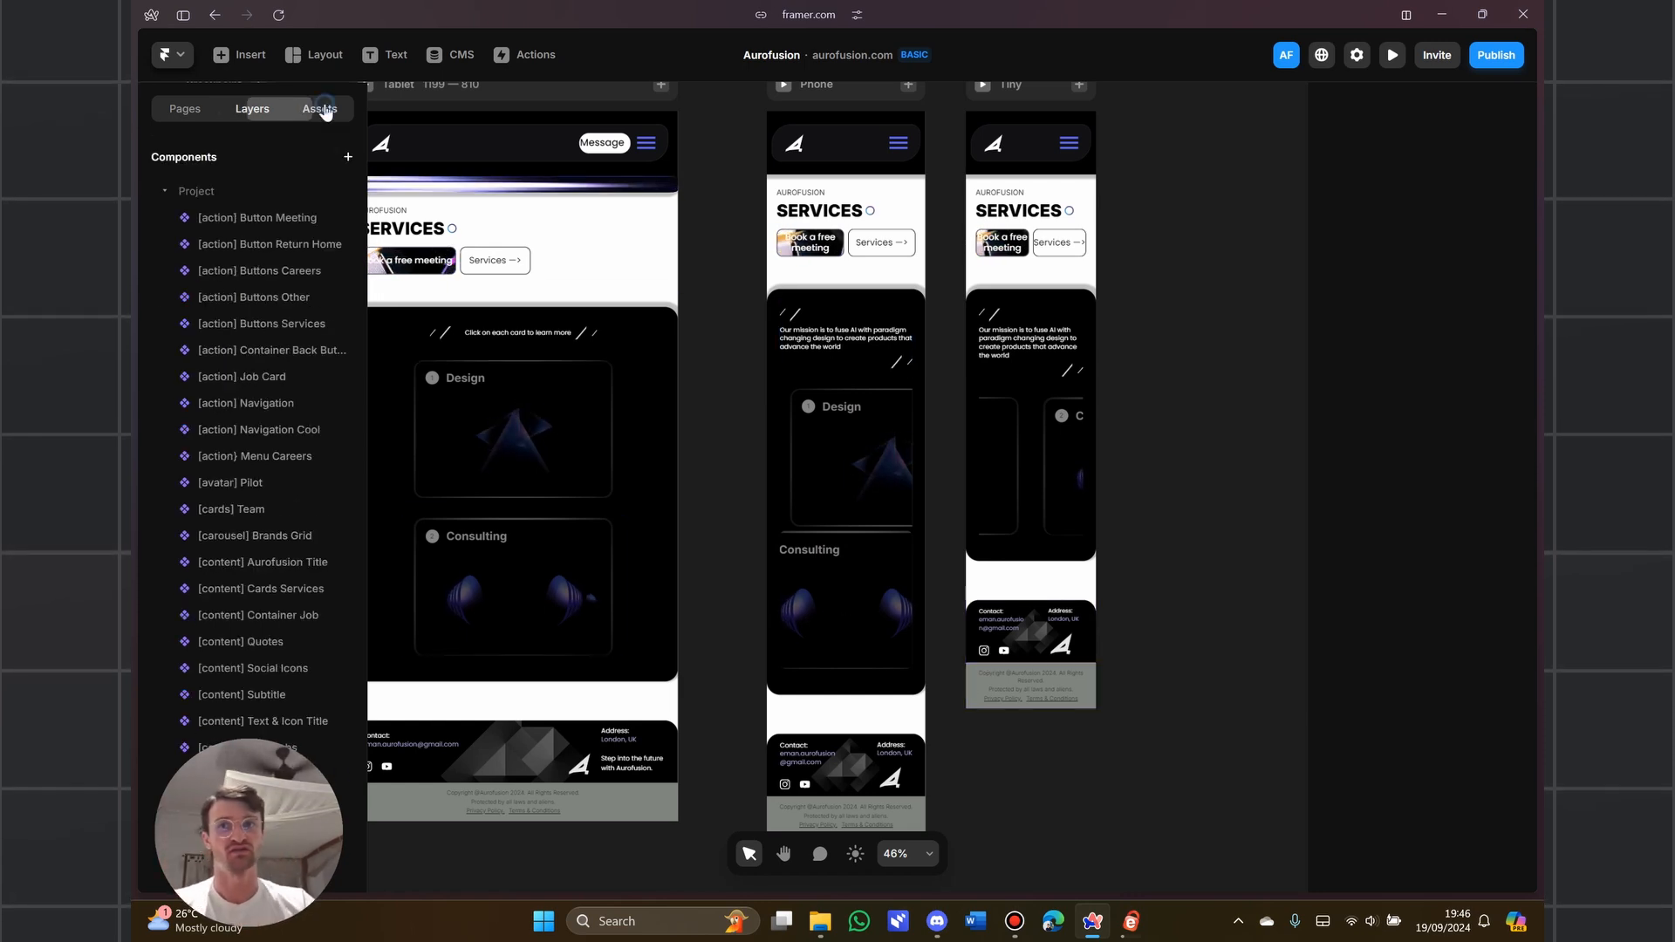
click(261, 588)
click(1057, 452)
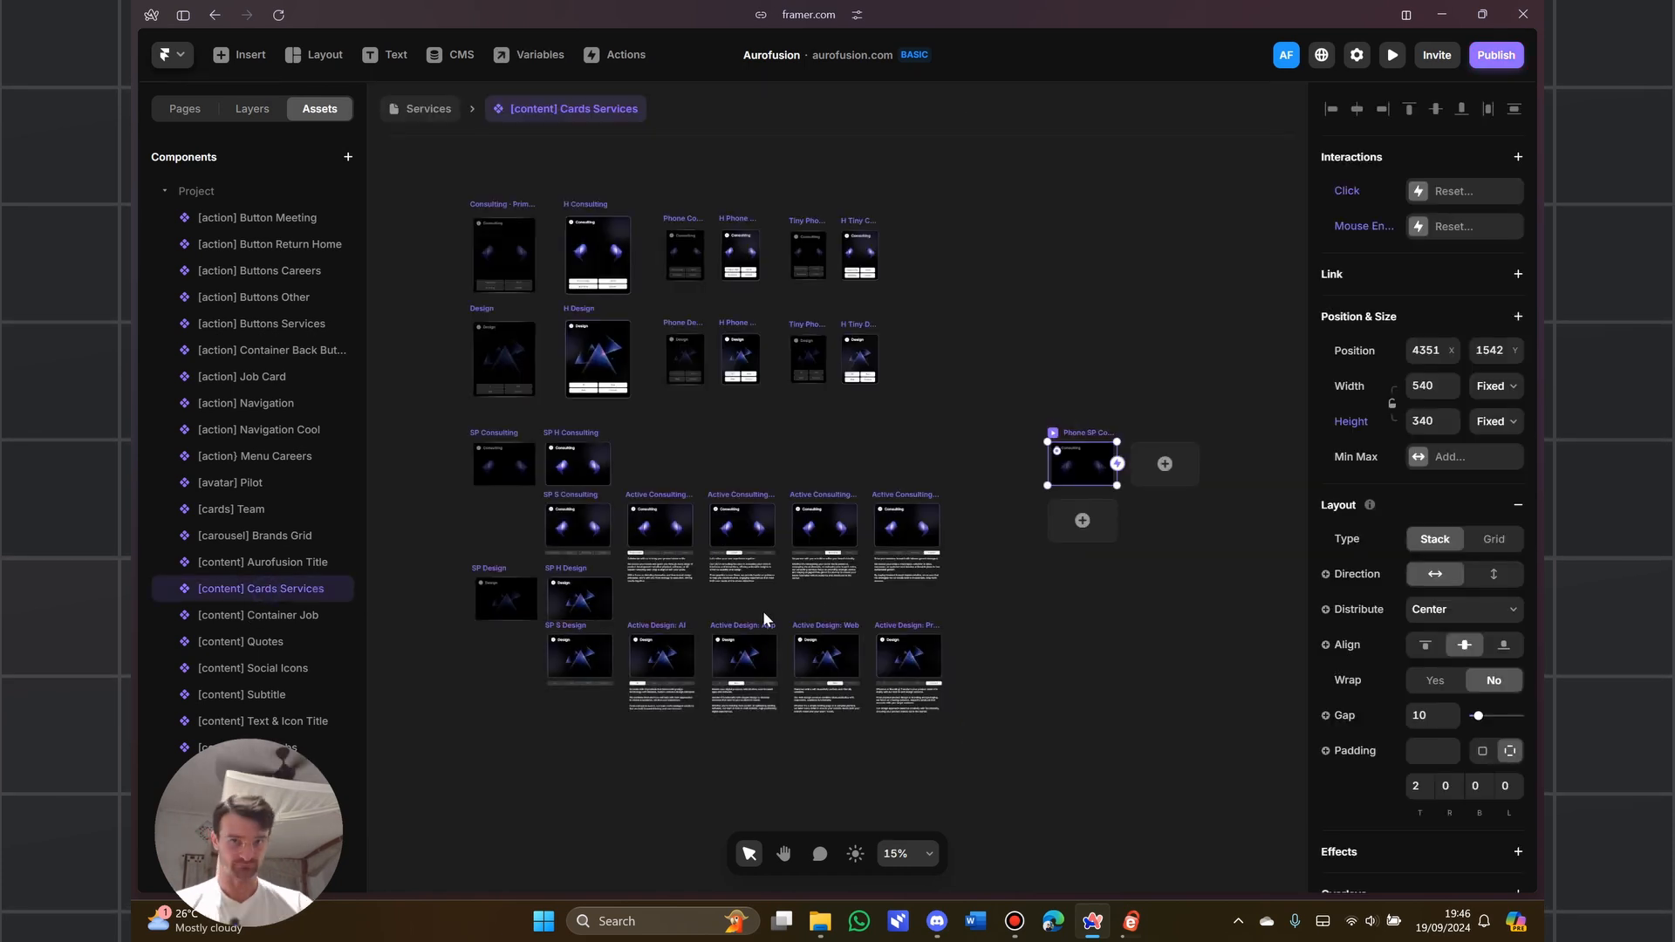